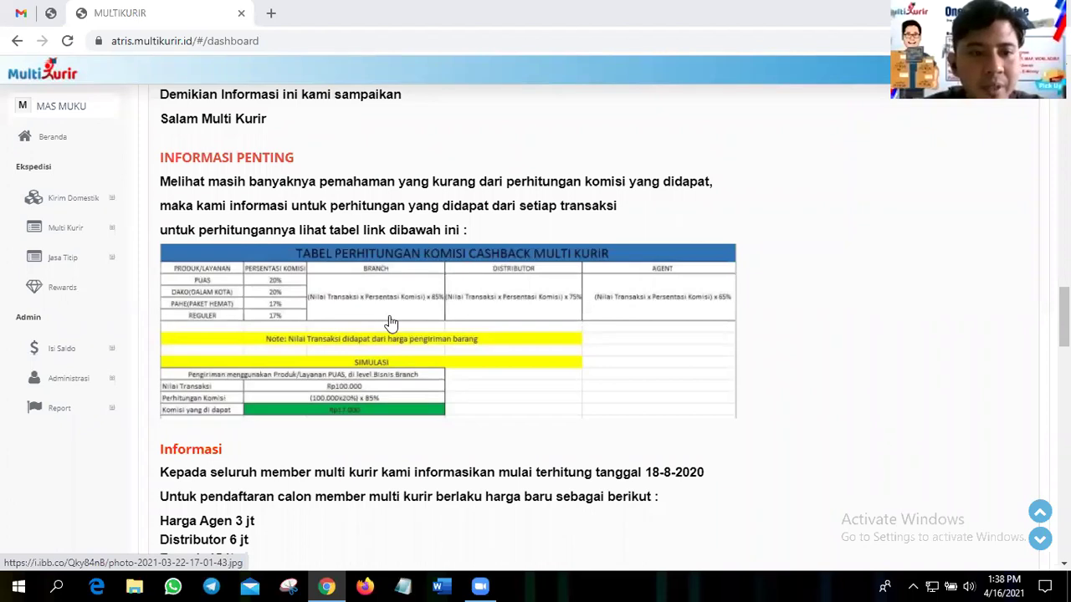
# - Open the TABEL PERHITUNGAN KOMISI CASHBACK image full size from the dashboard
pyautogui.click(351, 220)
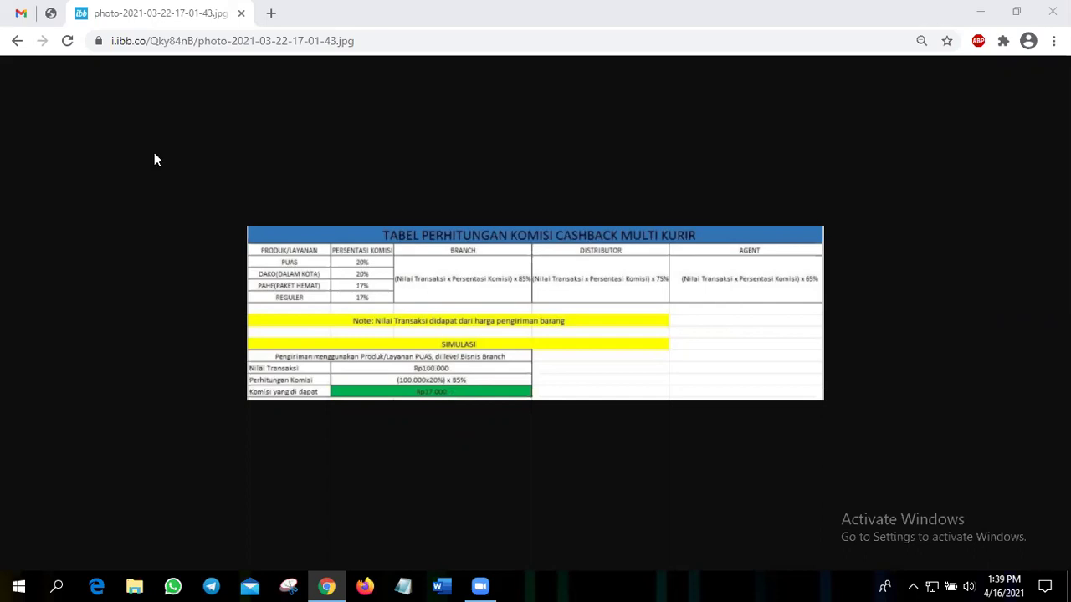
# - Go back from the ImgBB image to the MultiKurir dashboard with Alt+Left
pyautogui.hotkey('alt', 'Left')
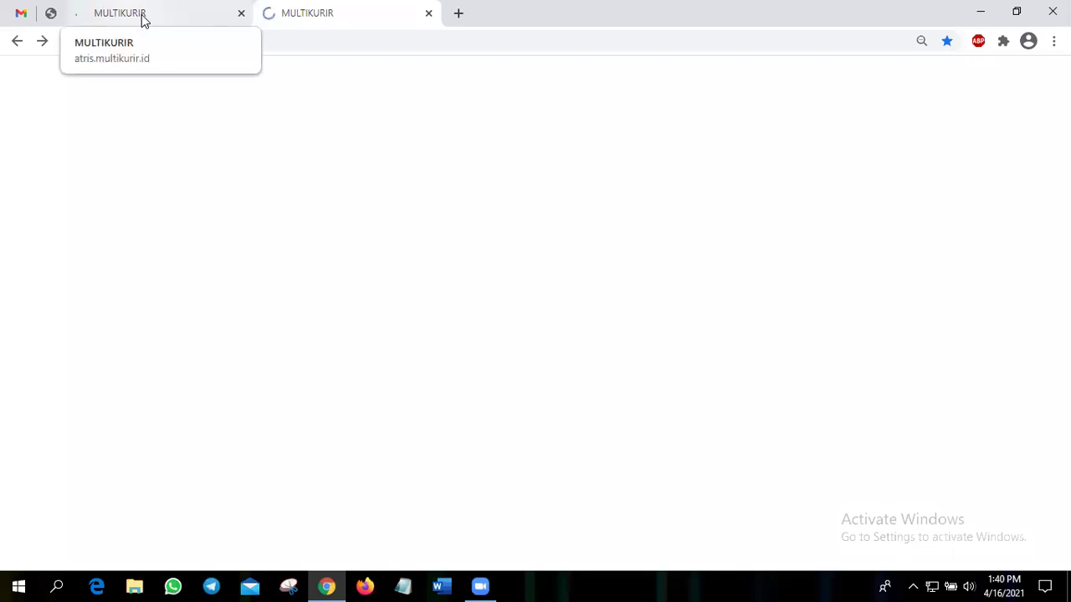
# - Switch to the first MultiKurir tab and read through the Informasi announcements
pyautogui.click(142, 17)
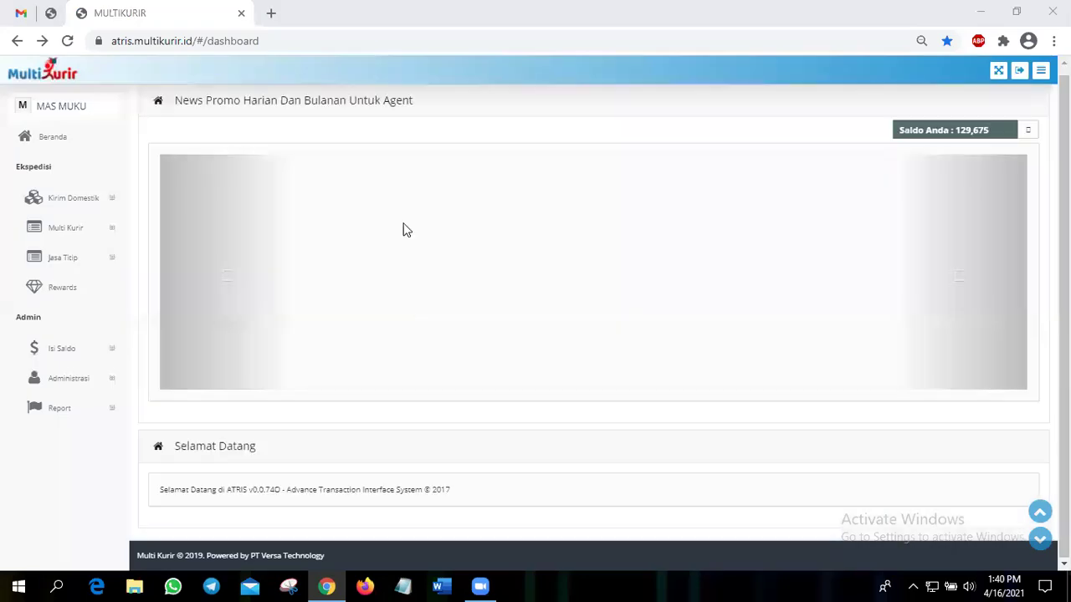
pyautogui.scroll(-10, 426, 289)
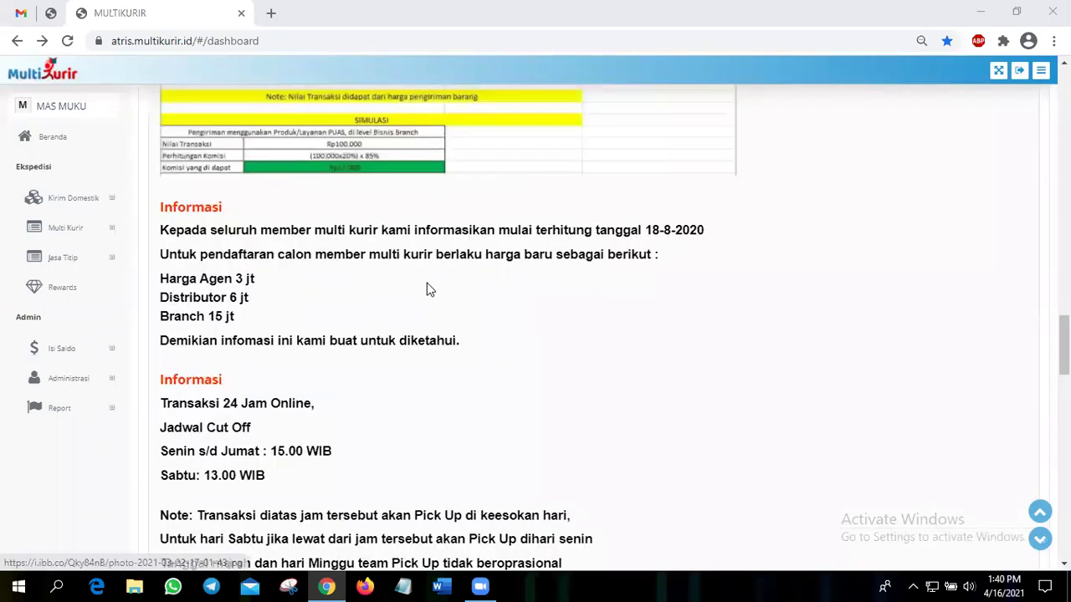
pyautogui.scroll(-4, 426, 289)
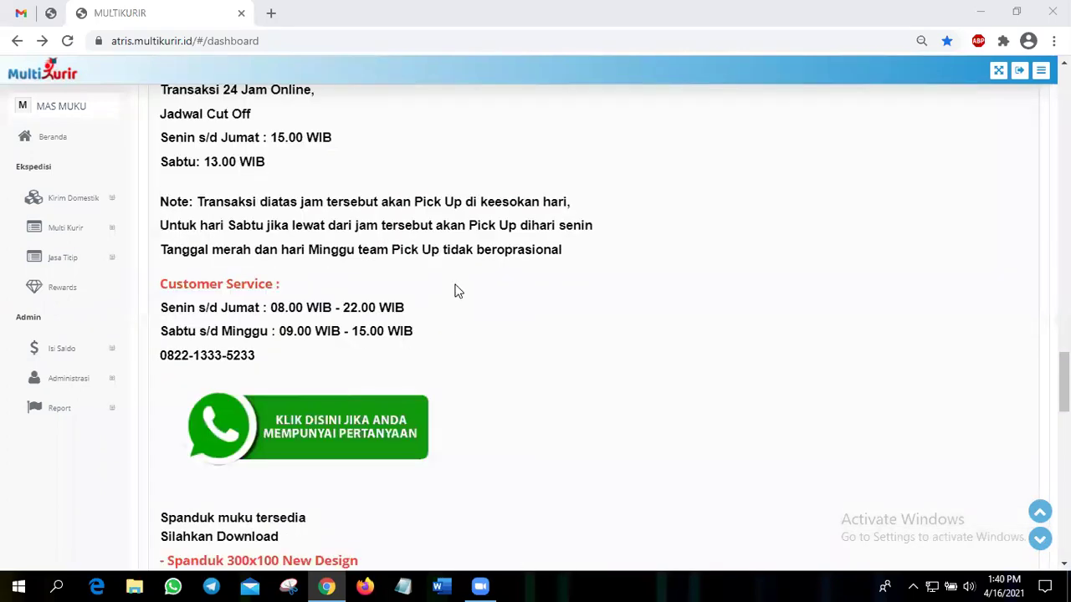
pyautogui.scroll(-1, 522, 303)
pyautogui.scroll(-10, 522, 303)
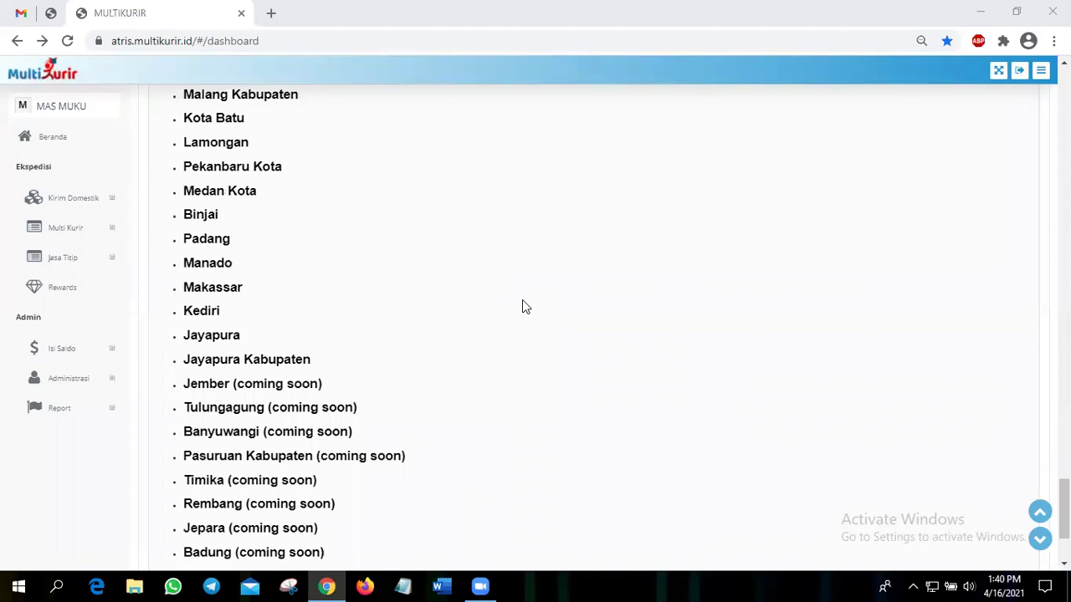
pyautogui.scroll(5, 521, 303)
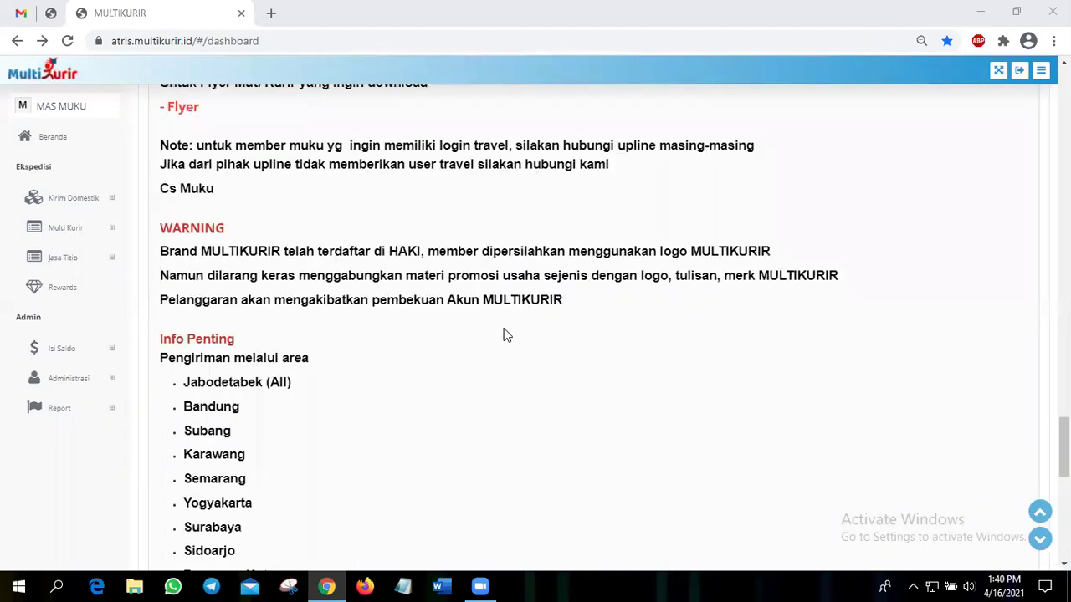
pyautogui.scroll(1, 505, 335)
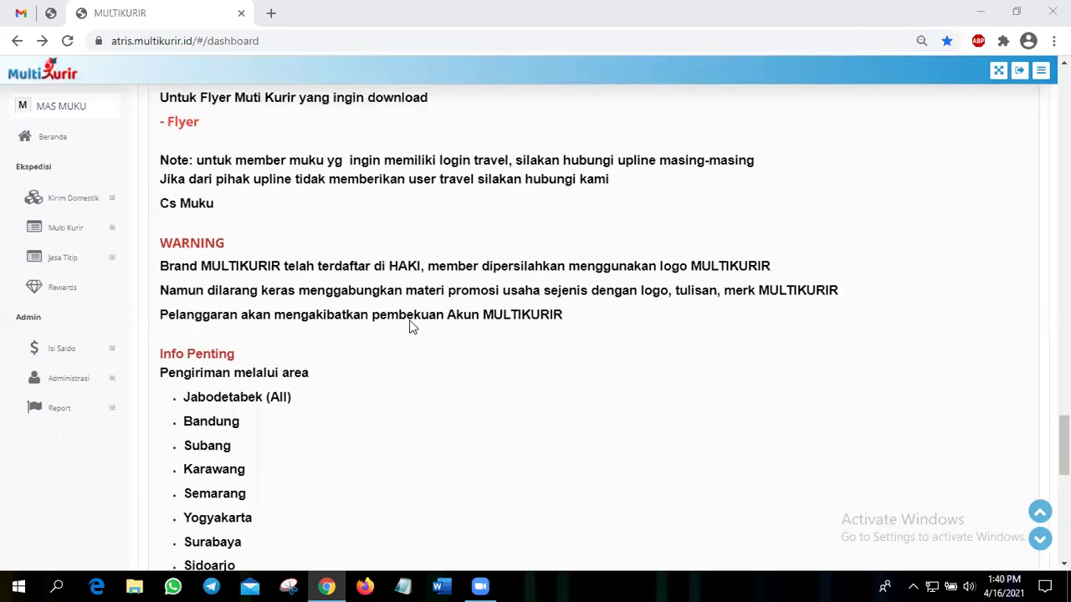
pyautogui.scroll(-2, 326, 272)
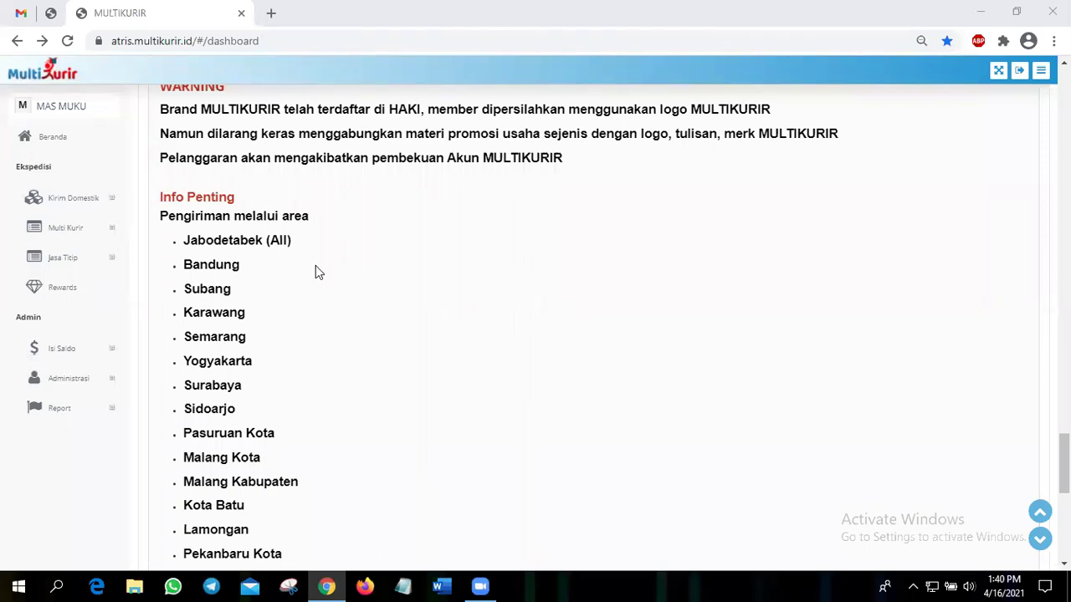
# - Review the Info Penting delivery area list, then return to the Beranda home
pyautogui.scroll(-1, 316, 268)
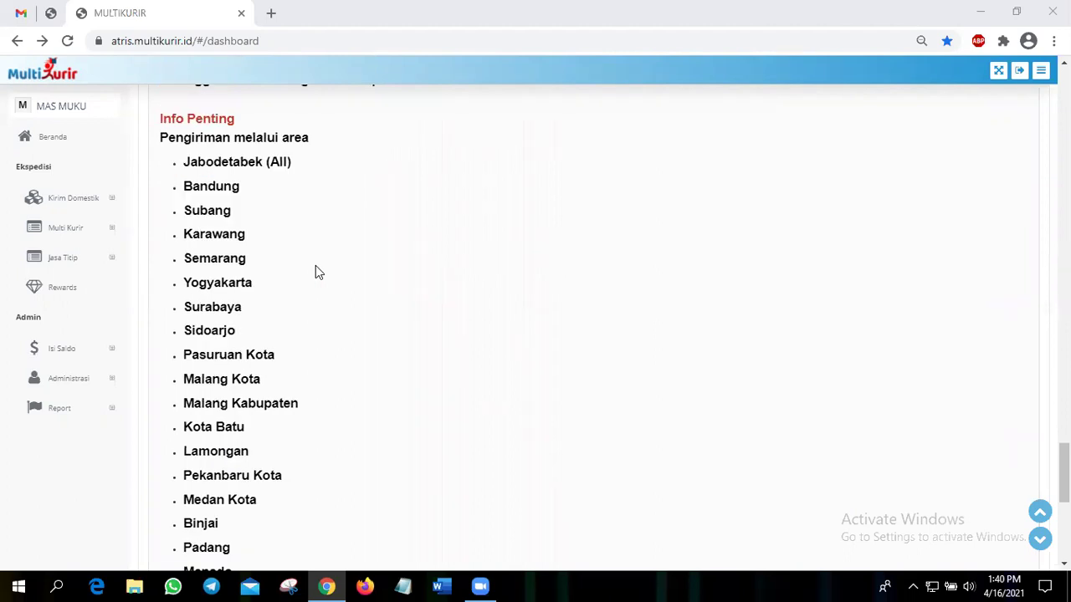
pyautogui.scroll(-1, 318, 271)
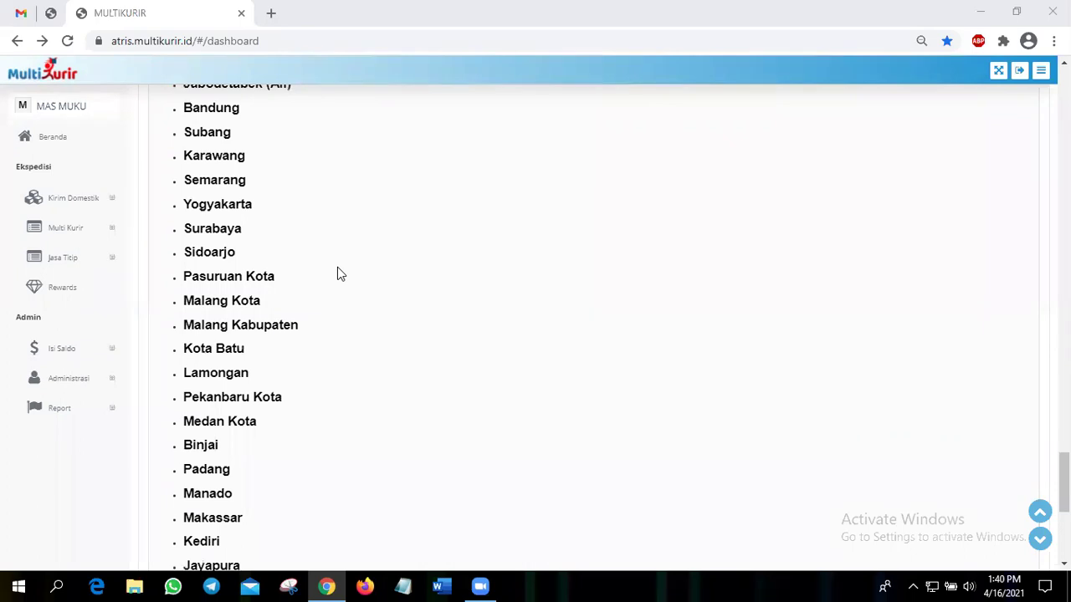
pyautogui.scroll(-1, 338, 269)
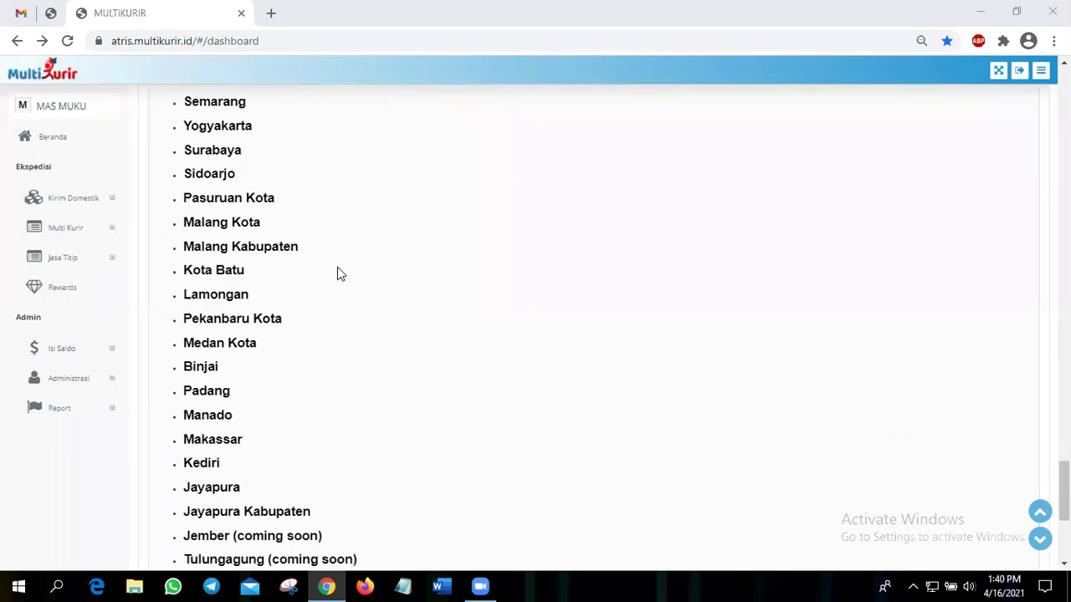
pyautogui.scroll(-1, 338, 270)
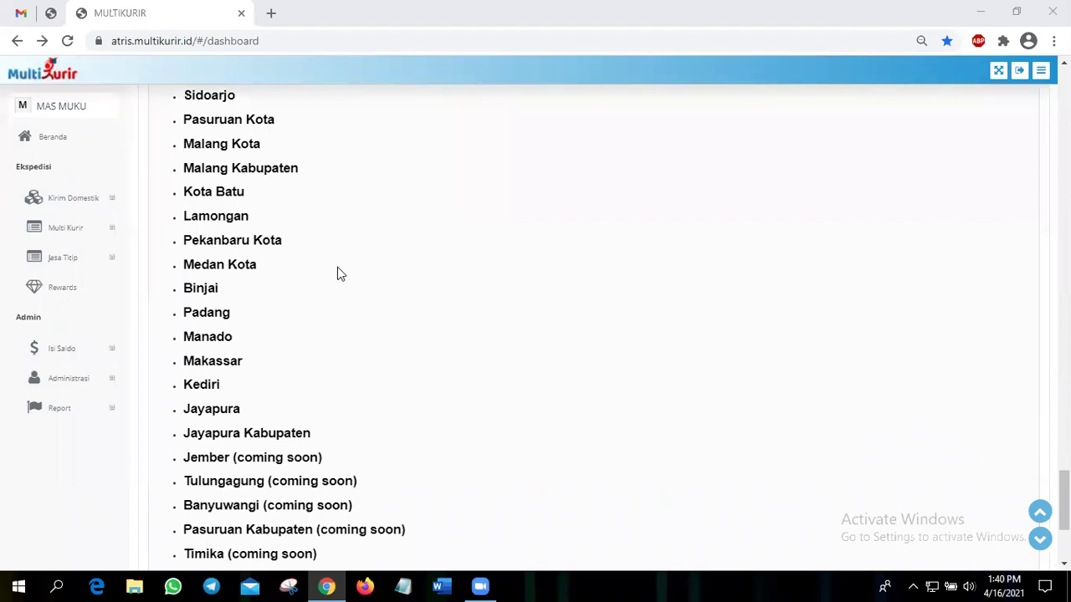
pyautogui.scroll(-1, 337, 269)
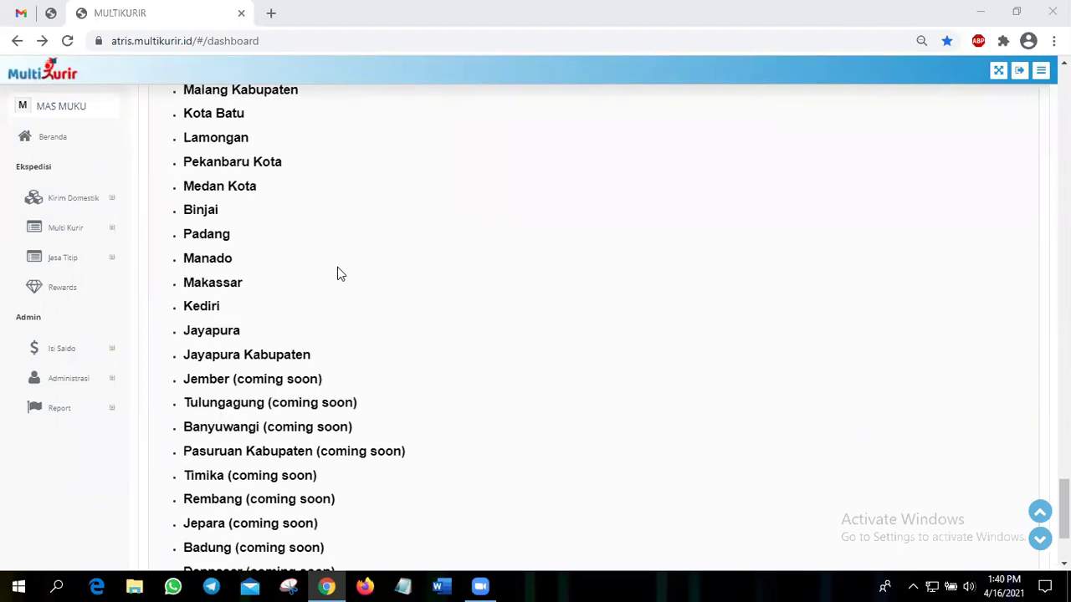
pyautogui.scroll(-1, 338, 269)
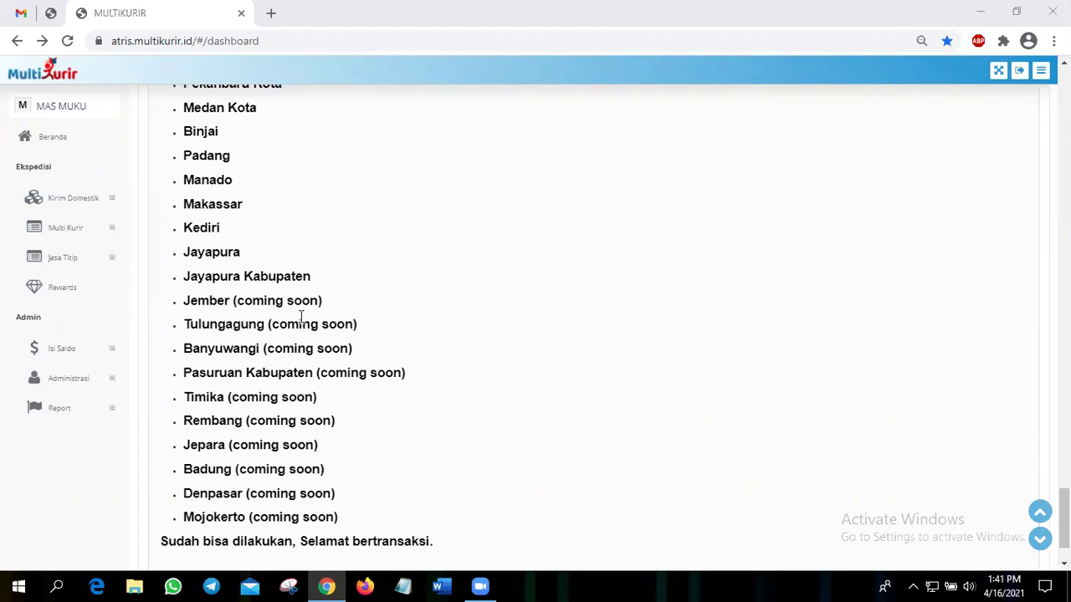
pyautogui.scroll(-1, 403, 292)
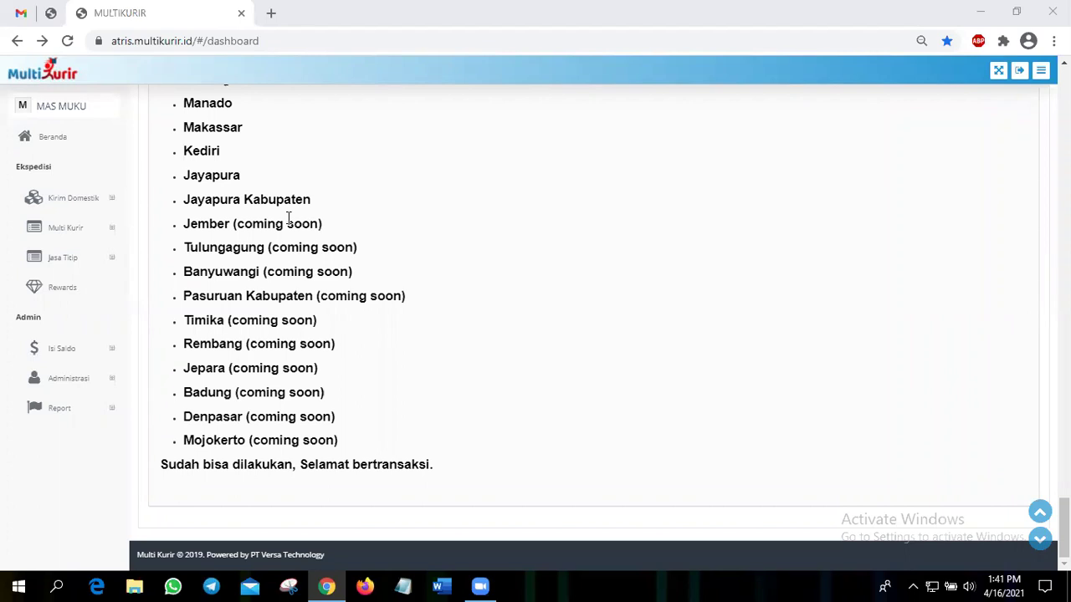
pyautogui.scroll(5, 915, 406)
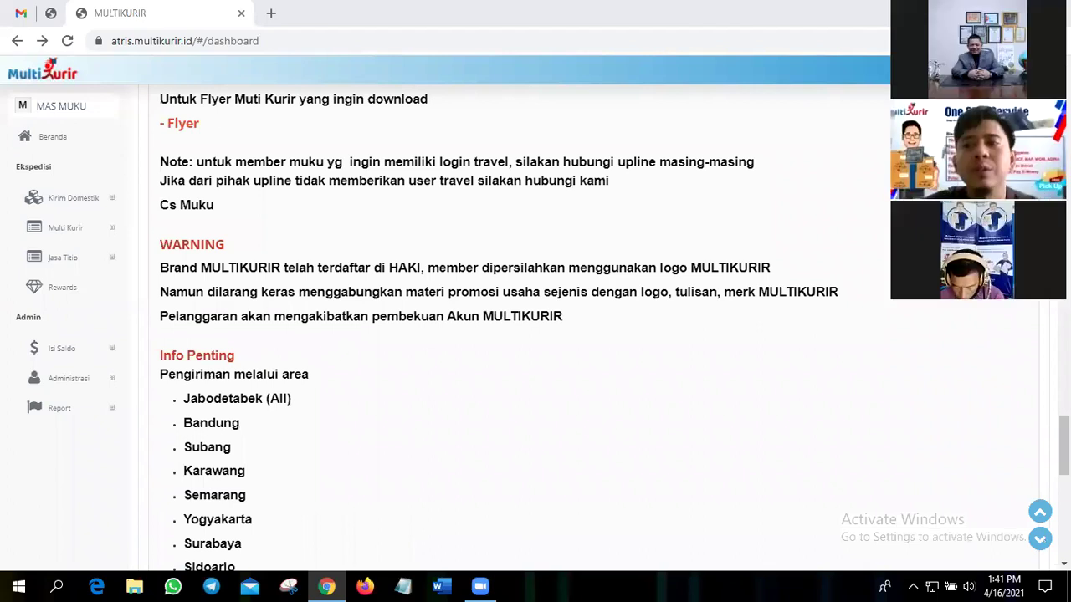
pyautogui.scroll(10, 586, 326)
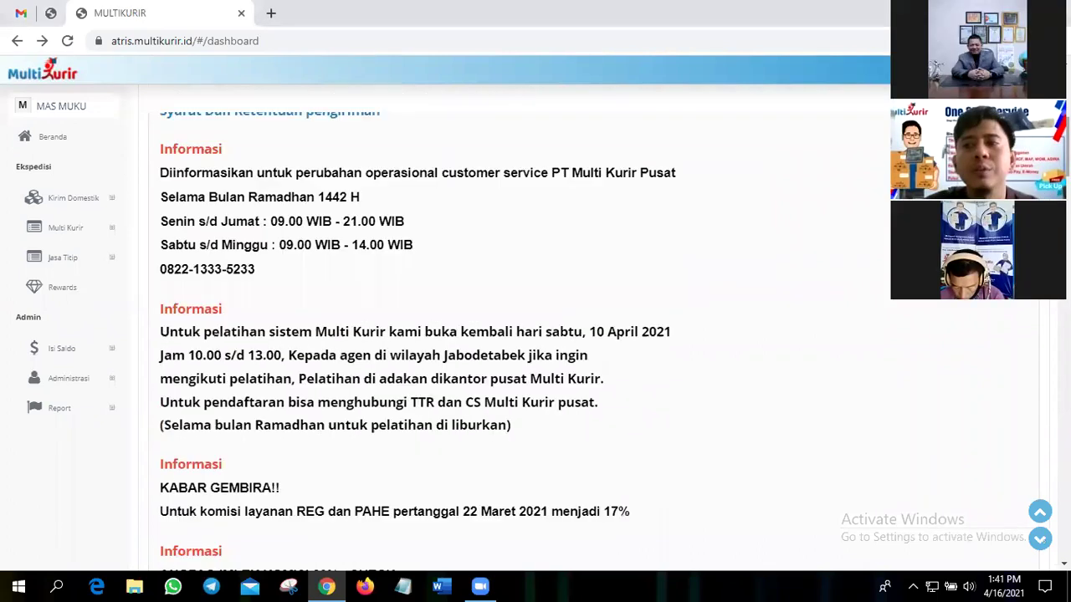
pyautogui.click(47, 154)
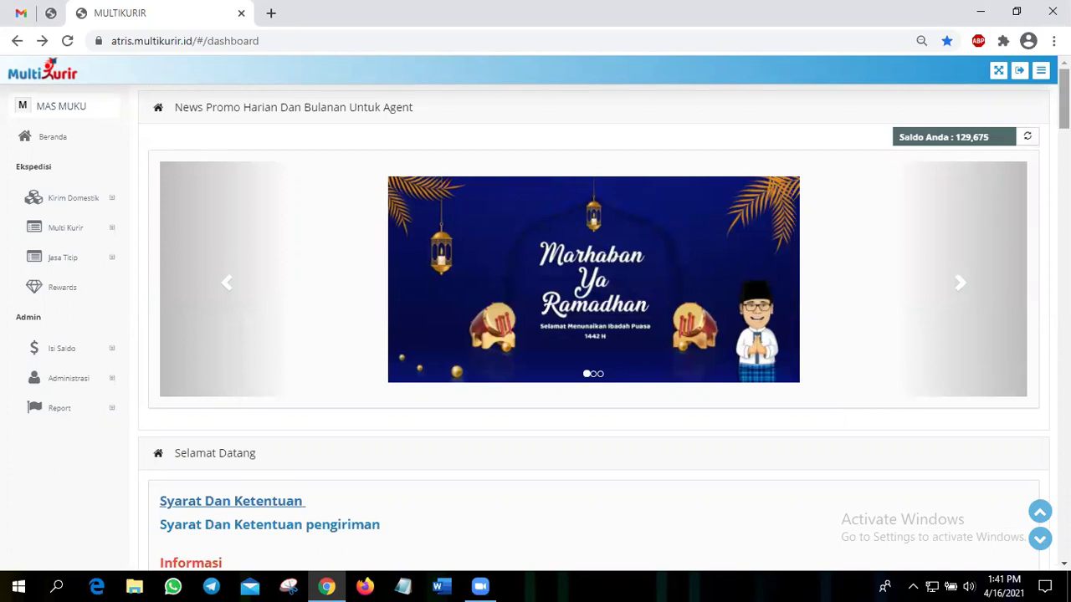
pyautogui.scroll(-15, 585, 326)
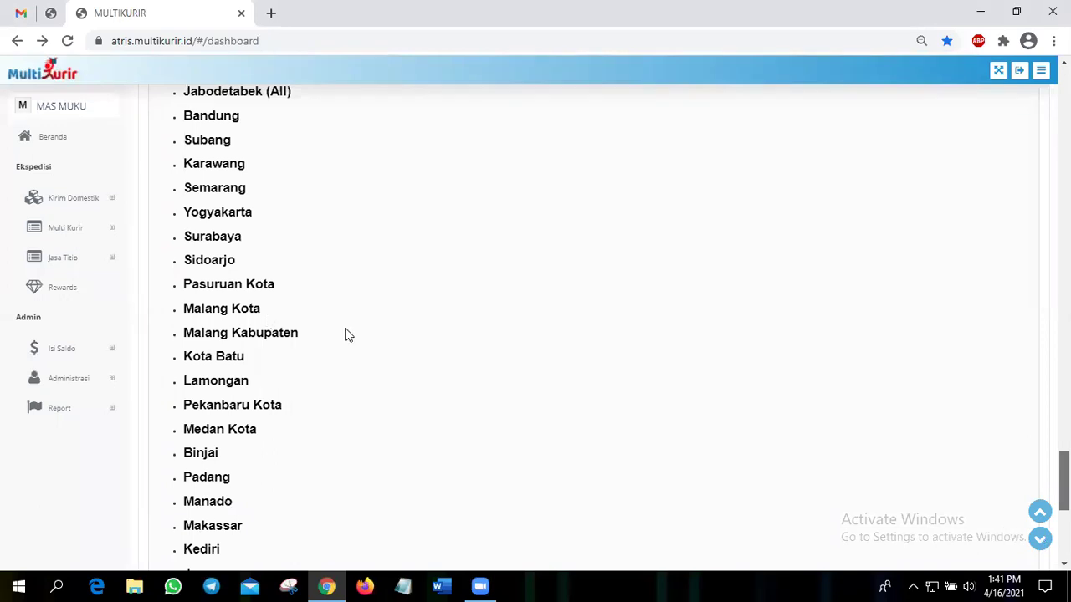
pyautogui.scroll(-5, 377, 364)
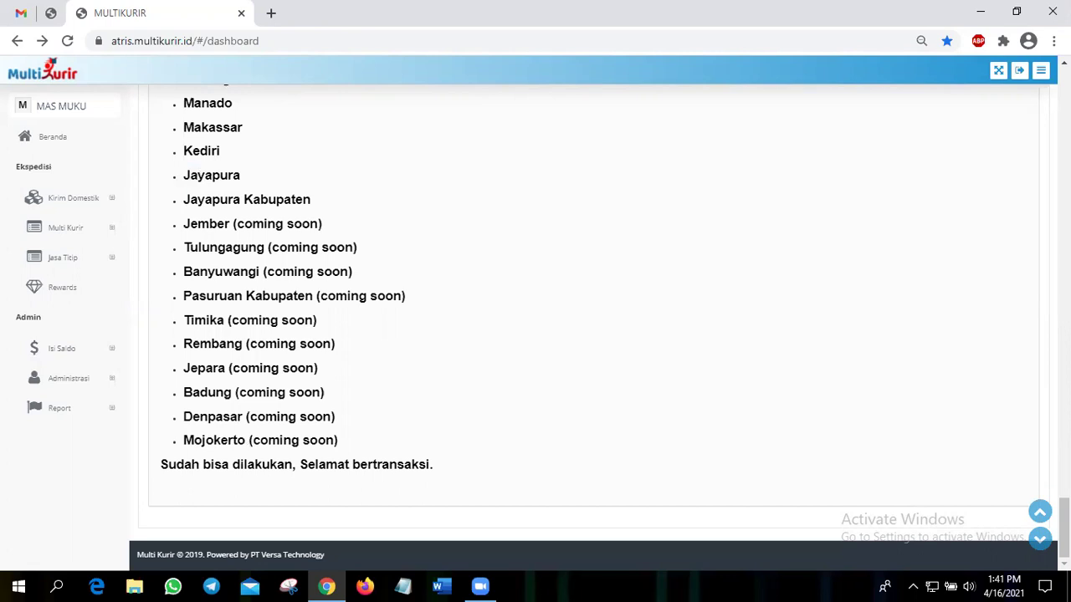
pyautogui.scroll(15, 102, 193)
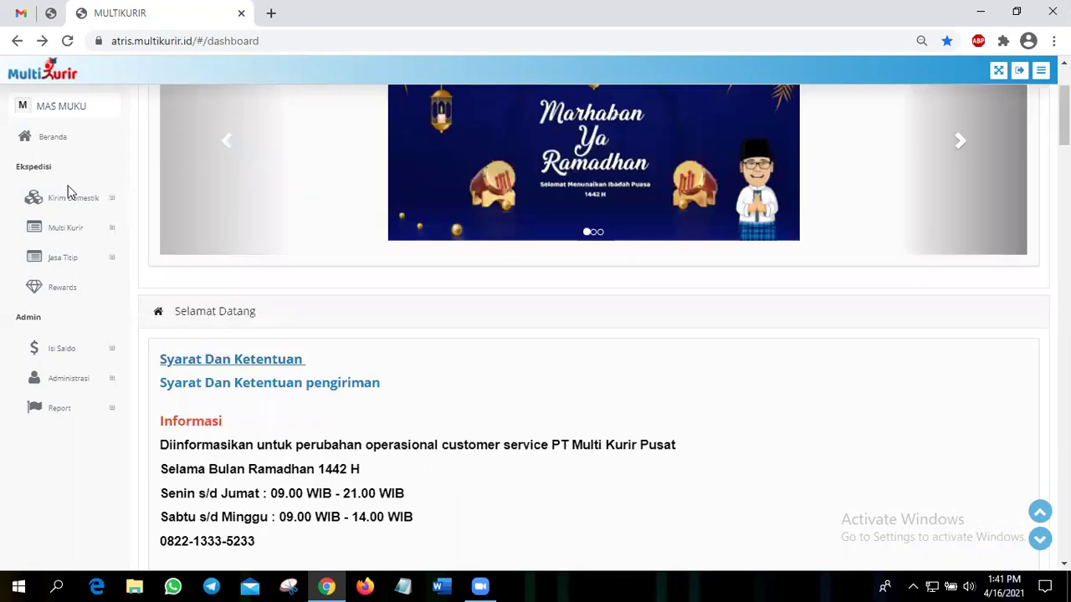
pyautogui.scroll(2, 67, 189)
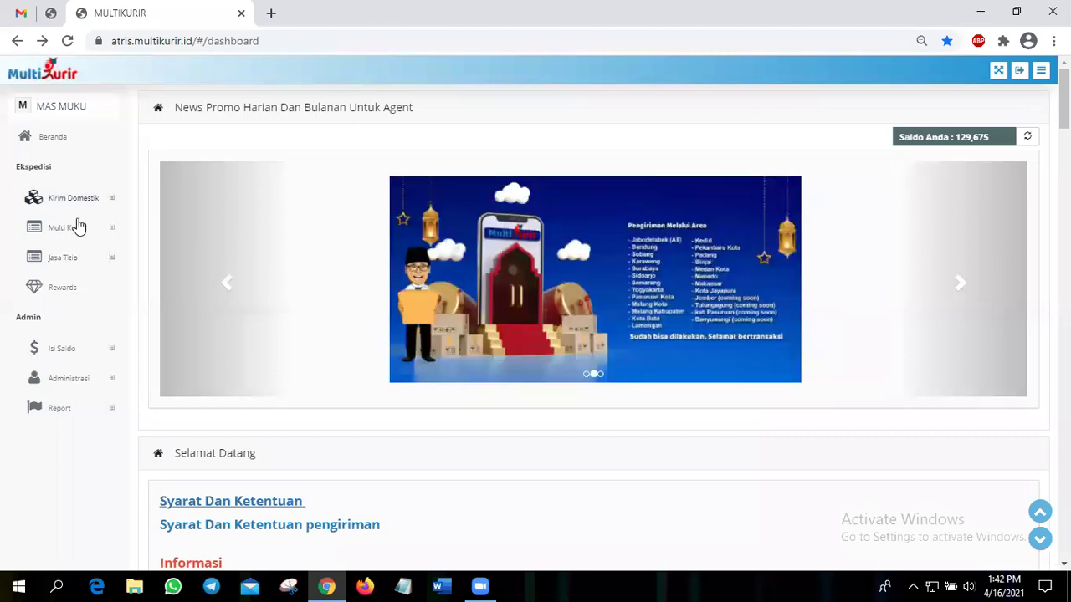
# - Open Kirim Domestik to show the Pesan & Cek Resi page with Cek Tarif Domestik
pyautogui.click(76, 227)
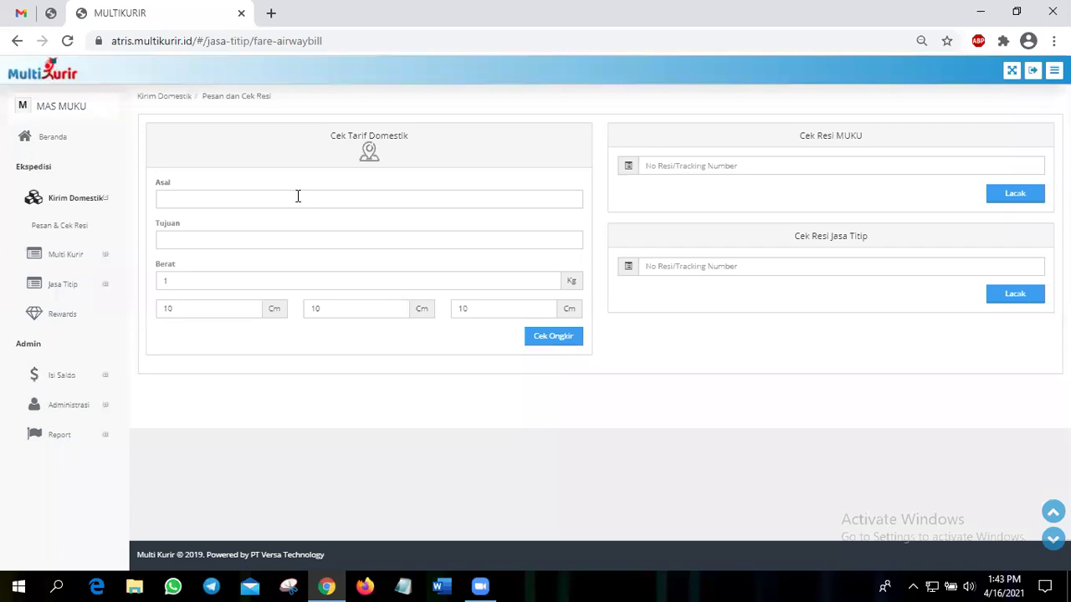
# - Set the rate-check origin to DKI Jakarta, Kota Jakarta Pusat, Gambir
pyautogui.click(298, 196)
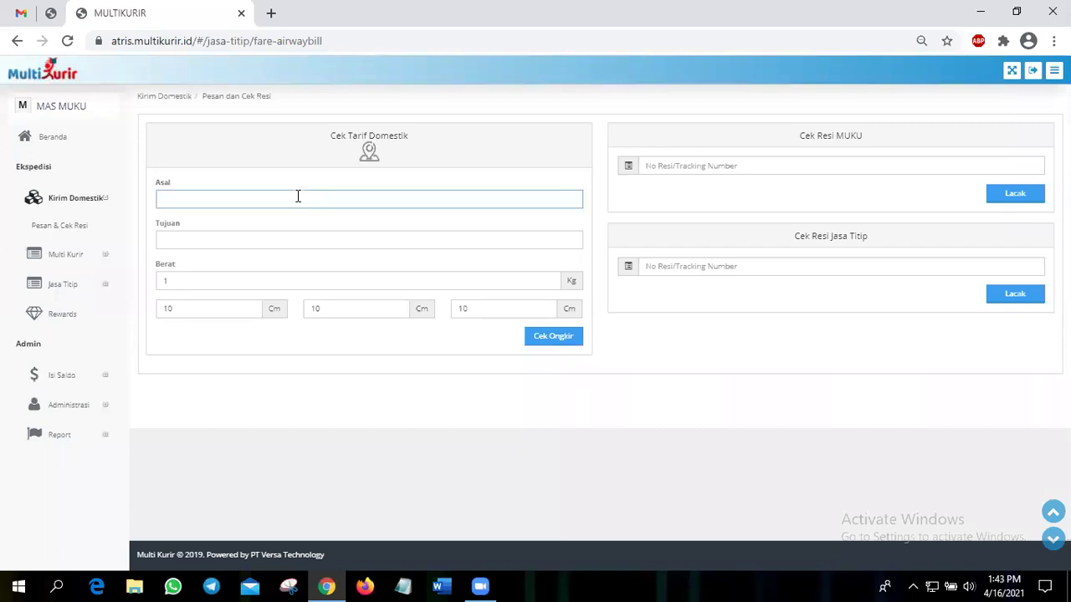
pyautogui.write('gambir')
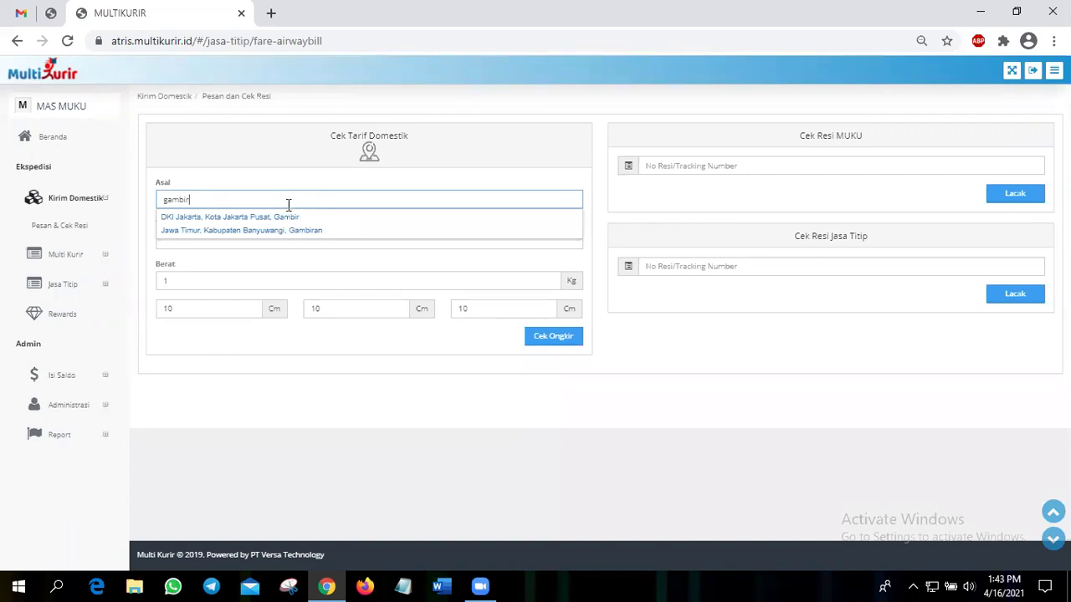
pyautogui.click(295, 246)
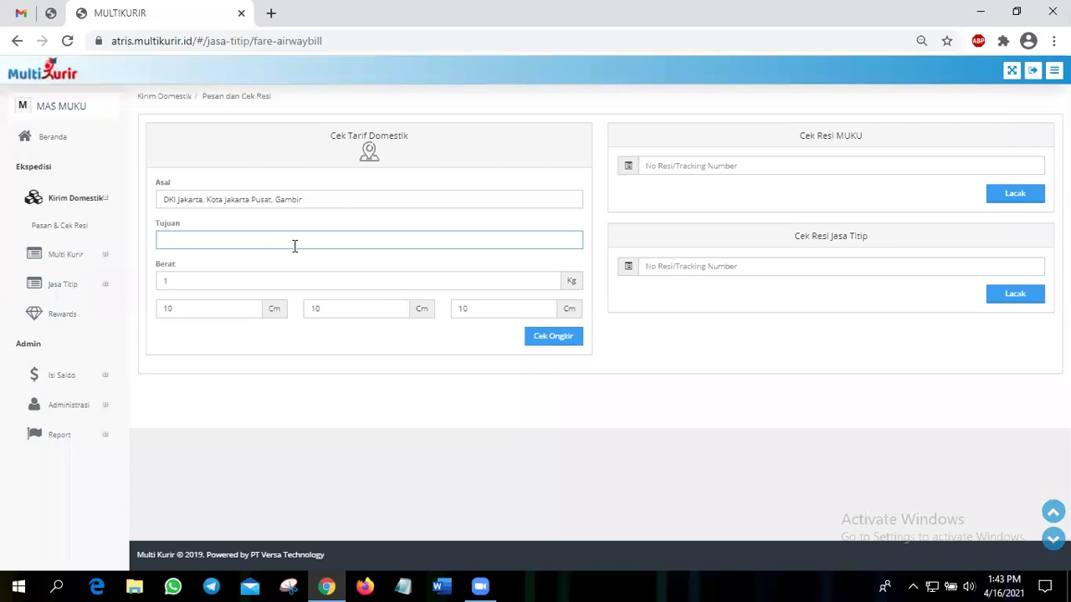
# - Set the destination to Grogol Petamburan, Jakarta Barat and check the shipping rates
pyautogui.write('grogol')
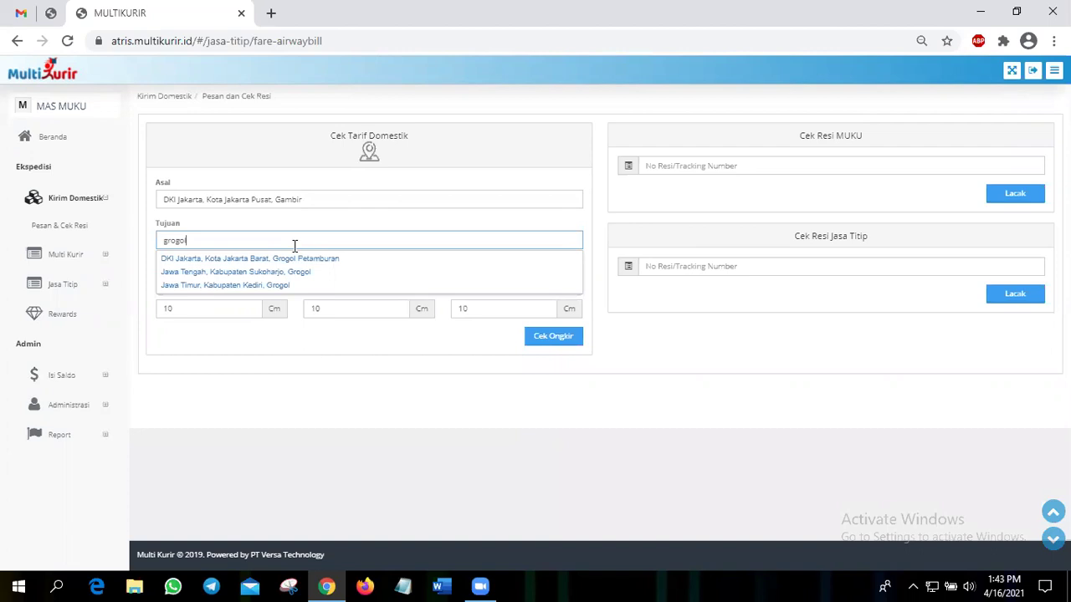
pyautogui.press('Down')
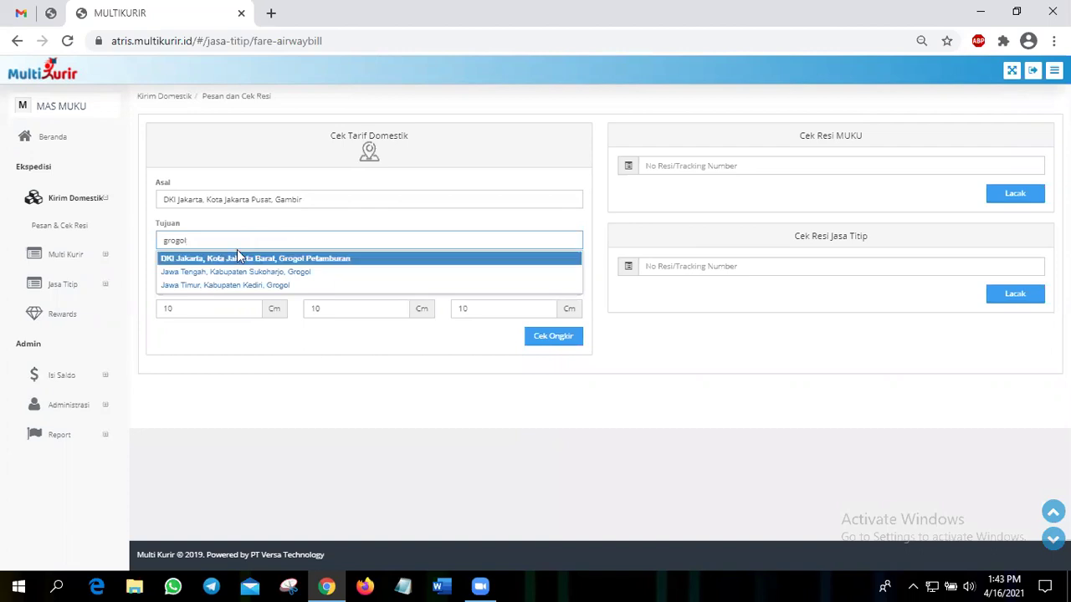
pyautogui.click(236, 249)
pyautogui.click(256, 261)
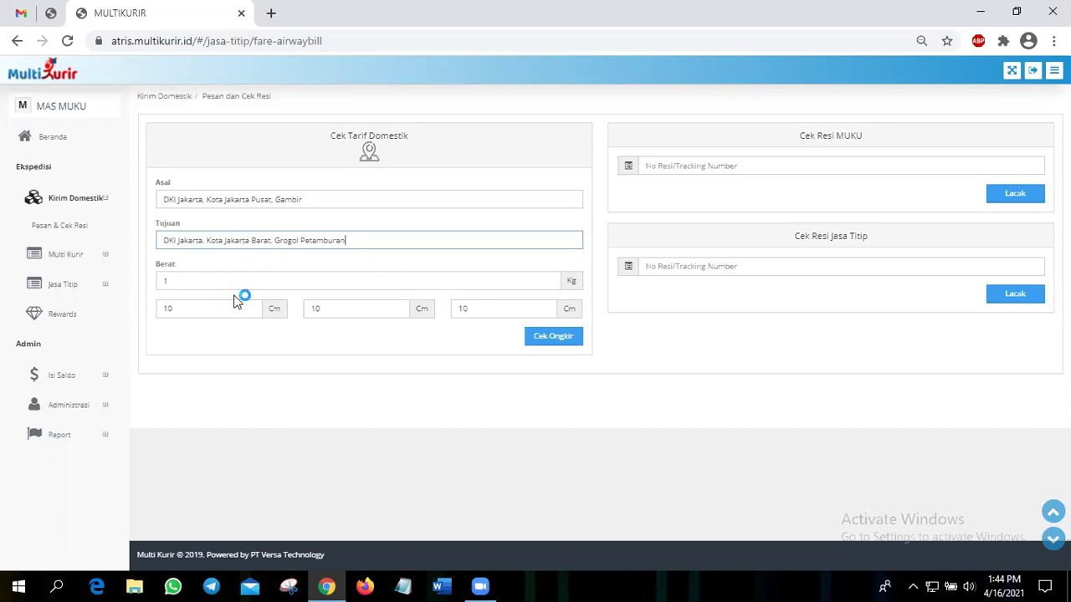
pyautogui.click(553, 343)
# - Re-run Cek Ongkir and review MUKU DAKO 8.000, MUKU PUAS 22.000 and JASTIP rates
pyautogui.click(547, 341)
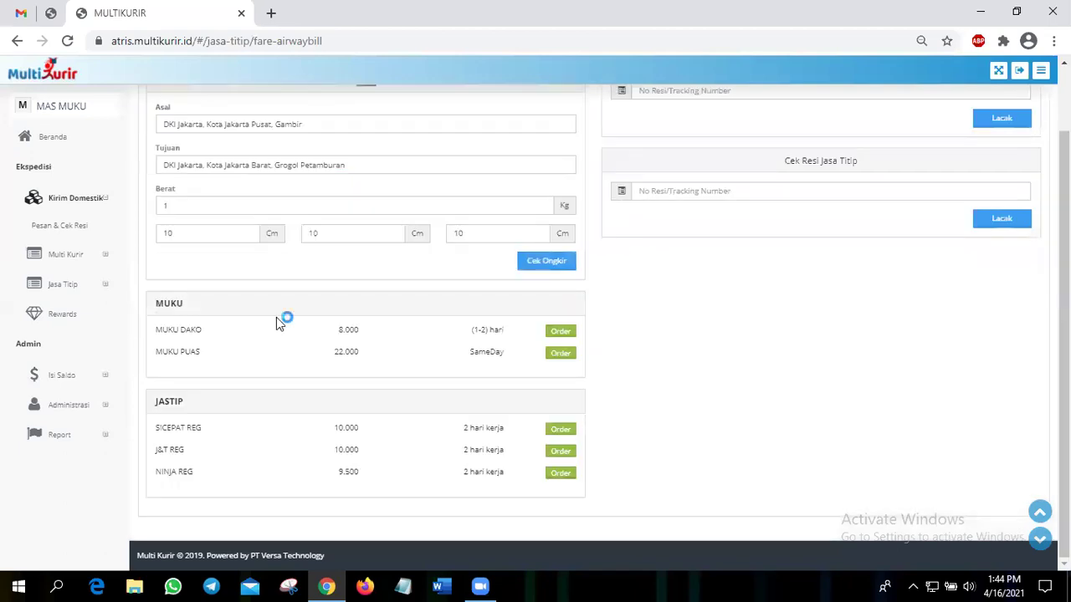
pyautogui.scroll(1, 276, 317)
pyautogui.scroll(-2, 276, 317)
pyautogui.scroll(2, 276, 317)
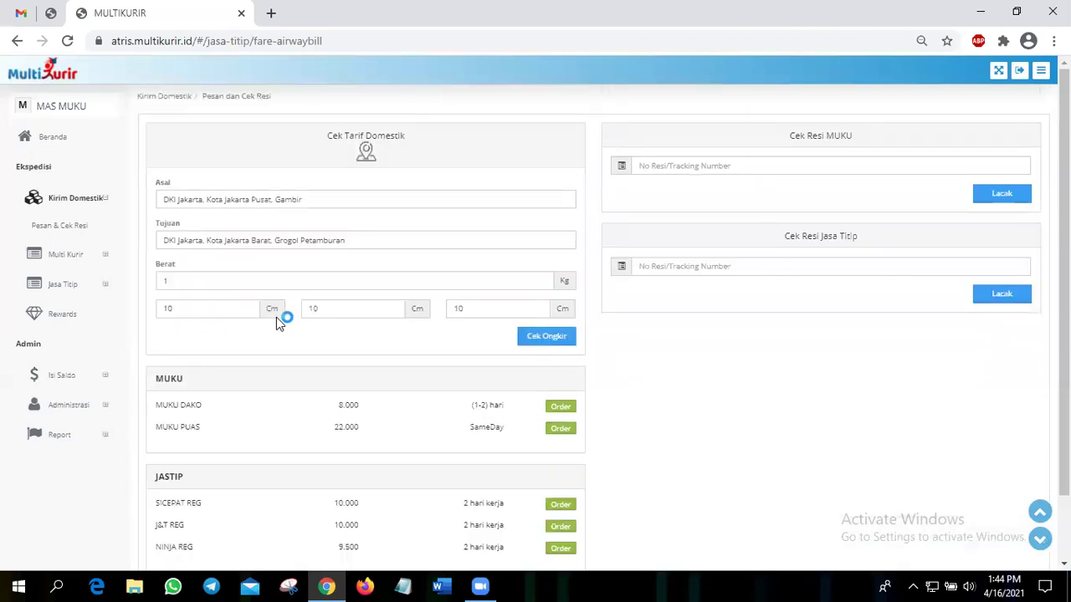
pyautogui.scroll(-2, 288, 348)
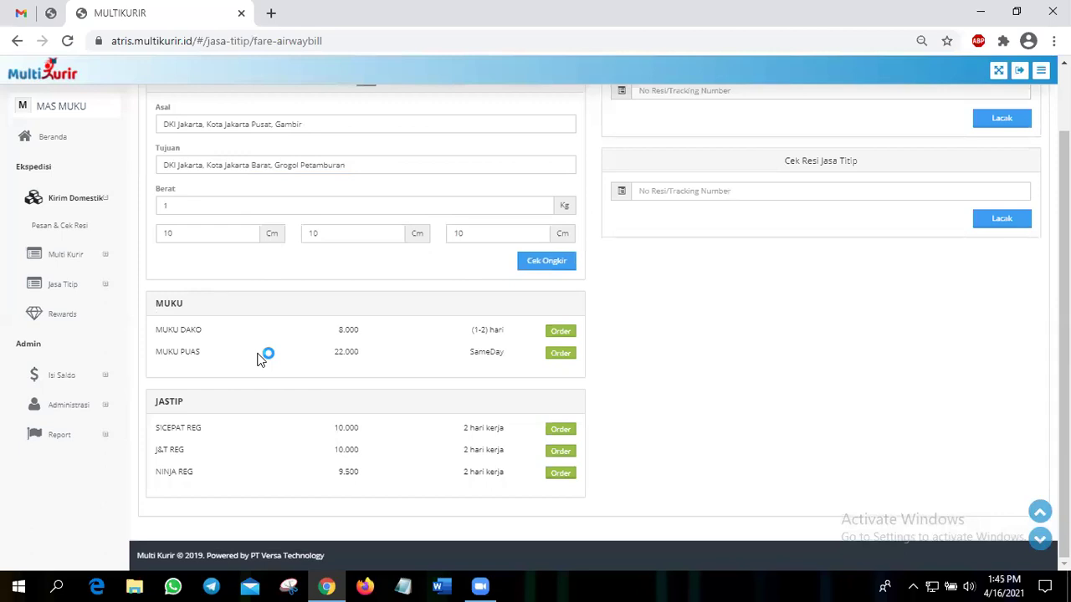
pyautogui.tripleClick(345, 362)
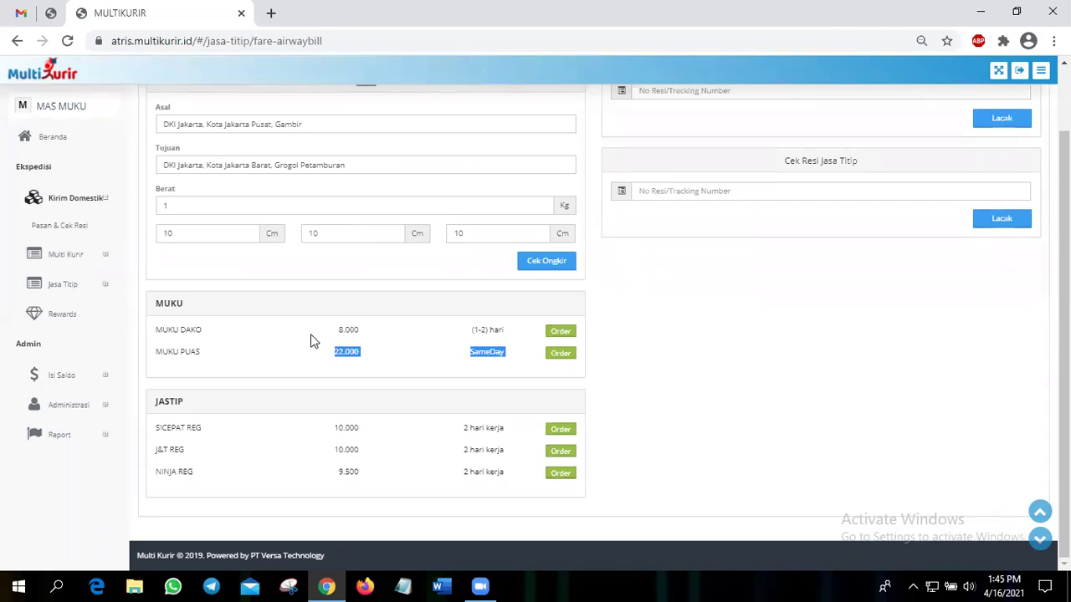
pyautogui.click(355, 352)
pyautogui.click(265, 320)
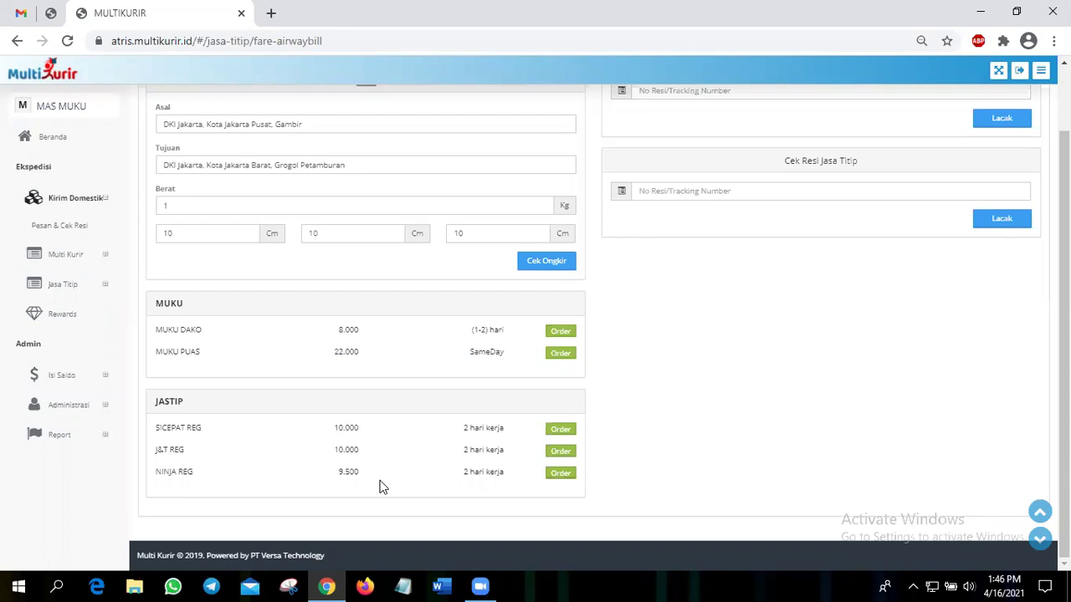
# - Start a J&T REG order and fill the sender's saved name and phone number
pyautogui.click(559, 454)
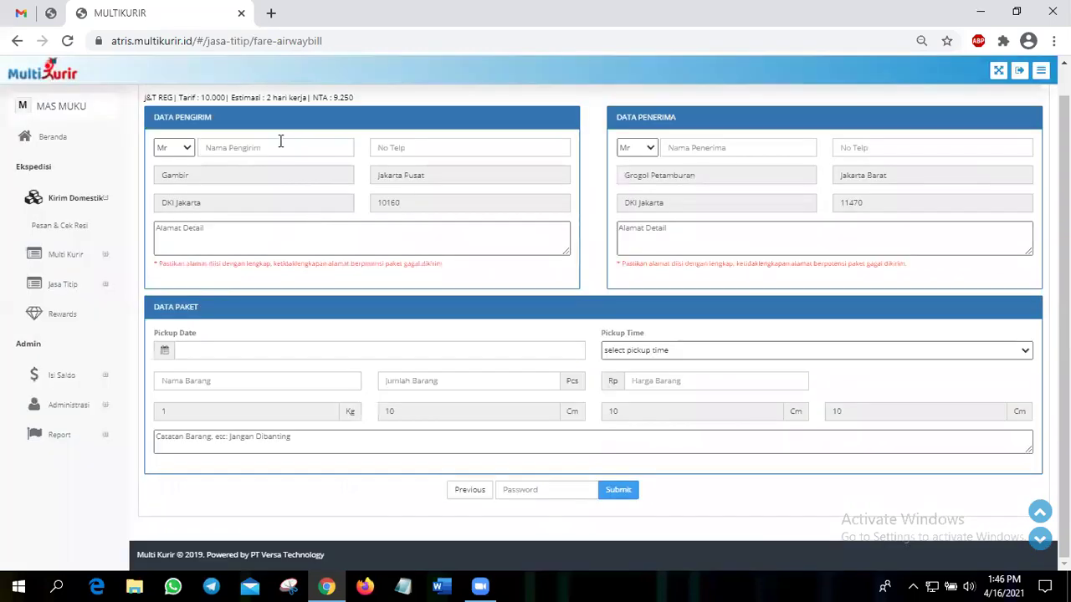
pyautogui.click(280, 142)
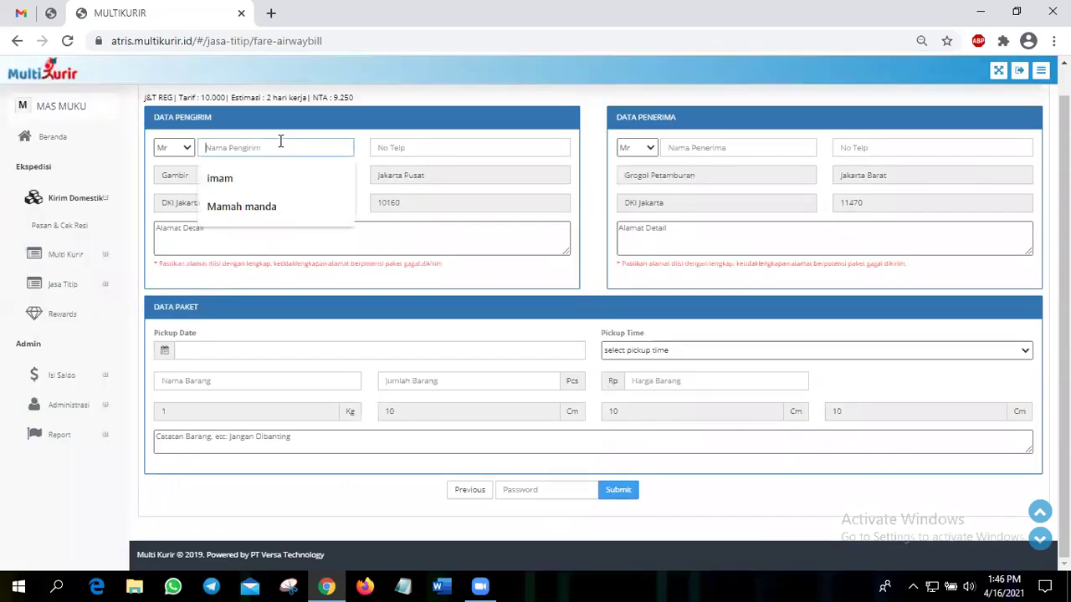
pyautogui.click(284, 175)
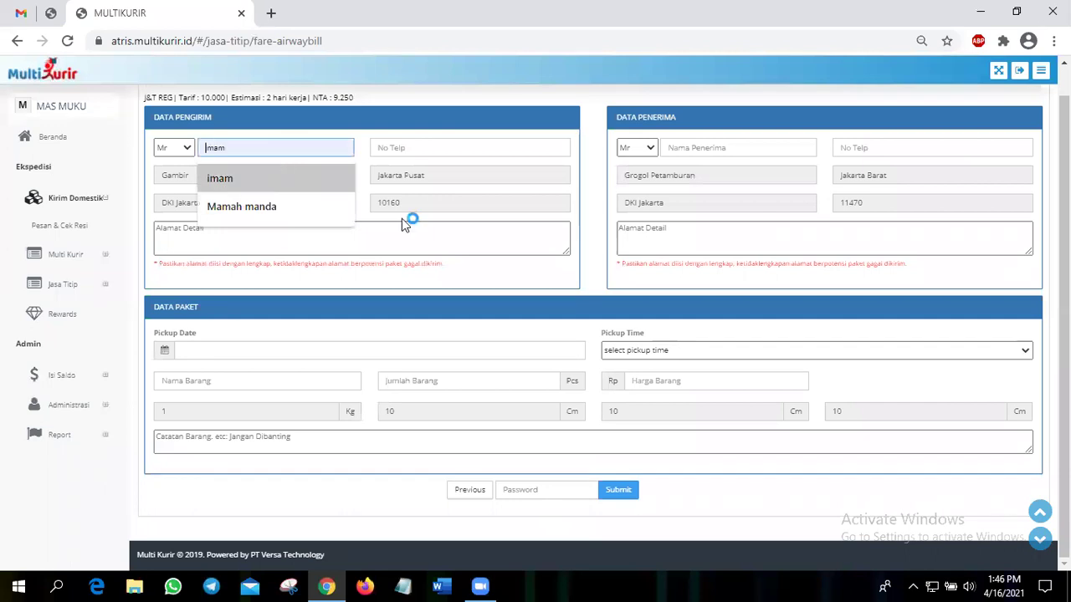
pyautogui.click(458, 162)
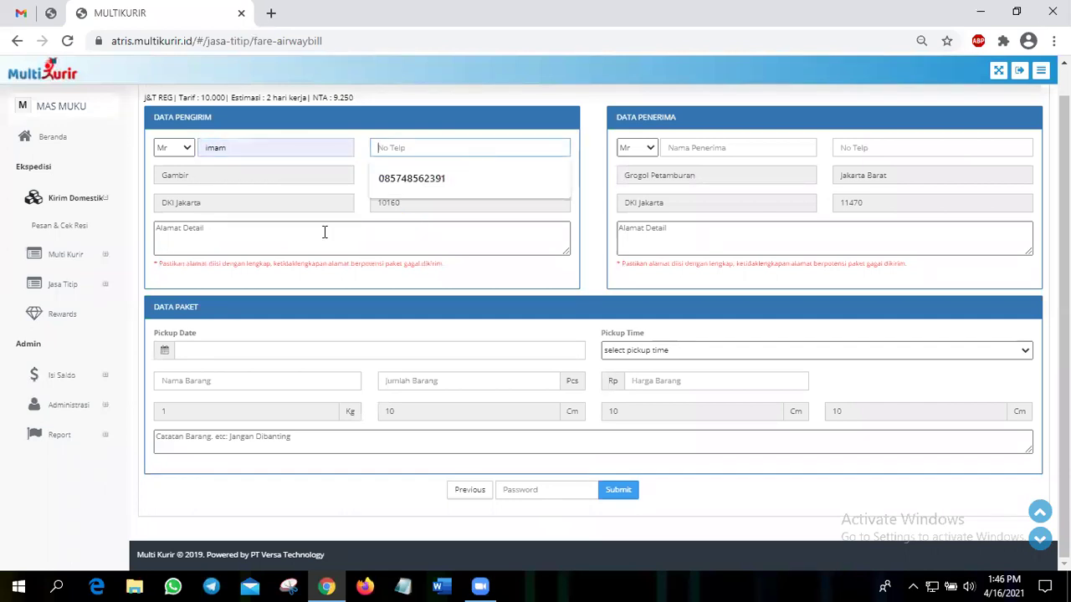
pyautogui.press('Down')
pyautogui.press('Return')
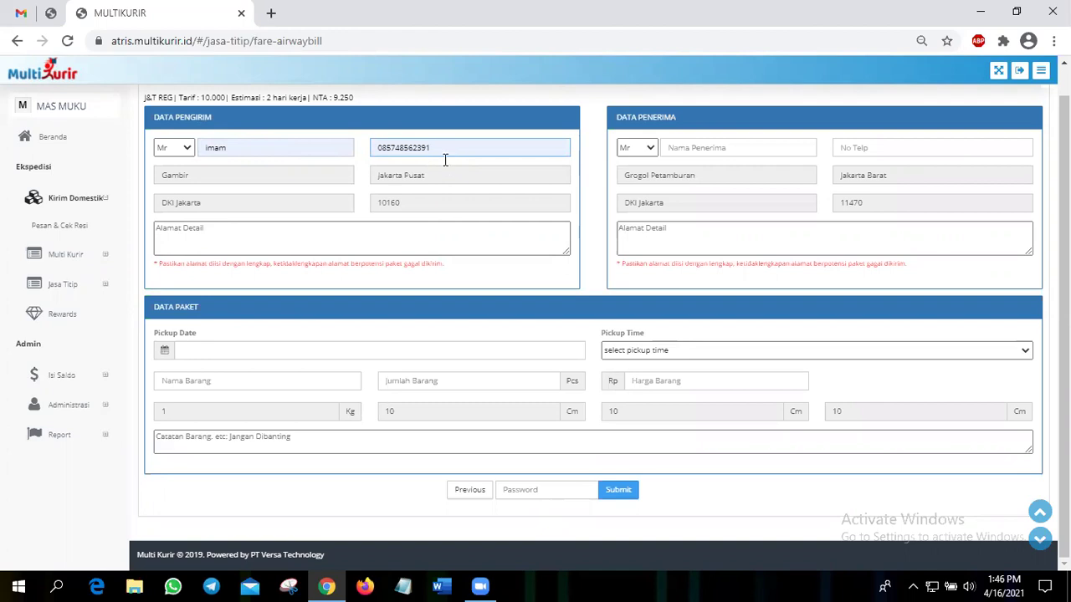
# - Type the sender's street address in Gambir, Jakarta Pusat into Alamat Detail
pyautogui.click(278, 251)
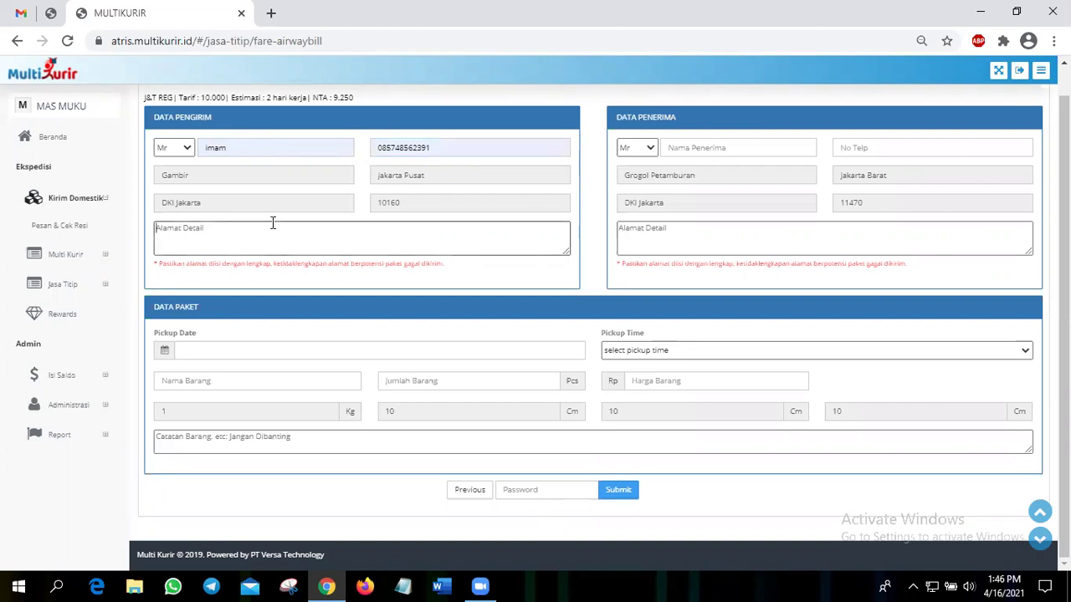
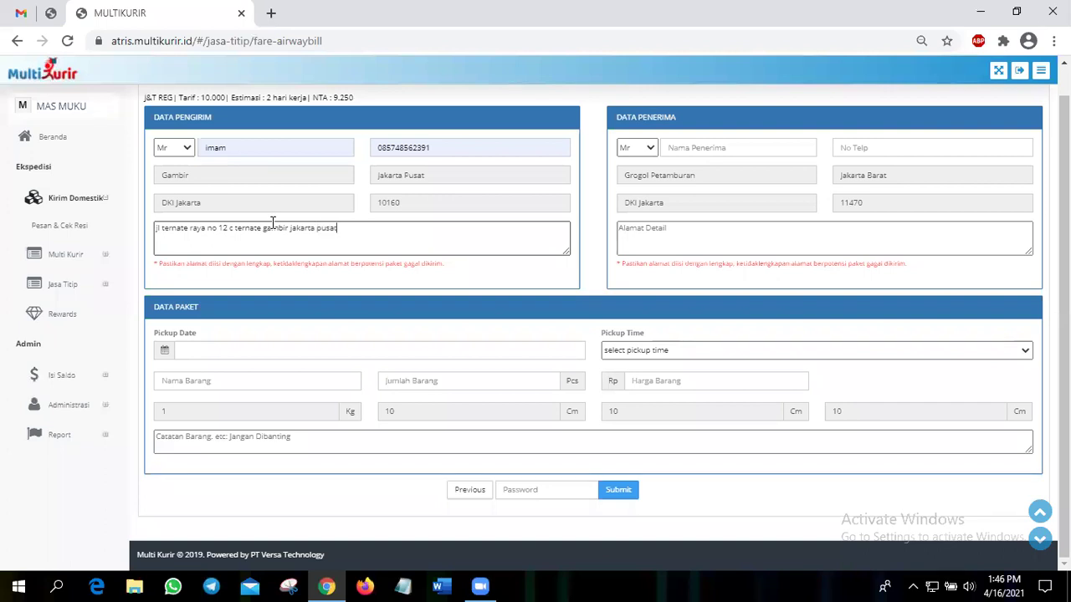
# - Fill the recipient's name and phone number from the saved suggestions
pyautogui.click(628, 326)
pyautogui.click(711, 150)
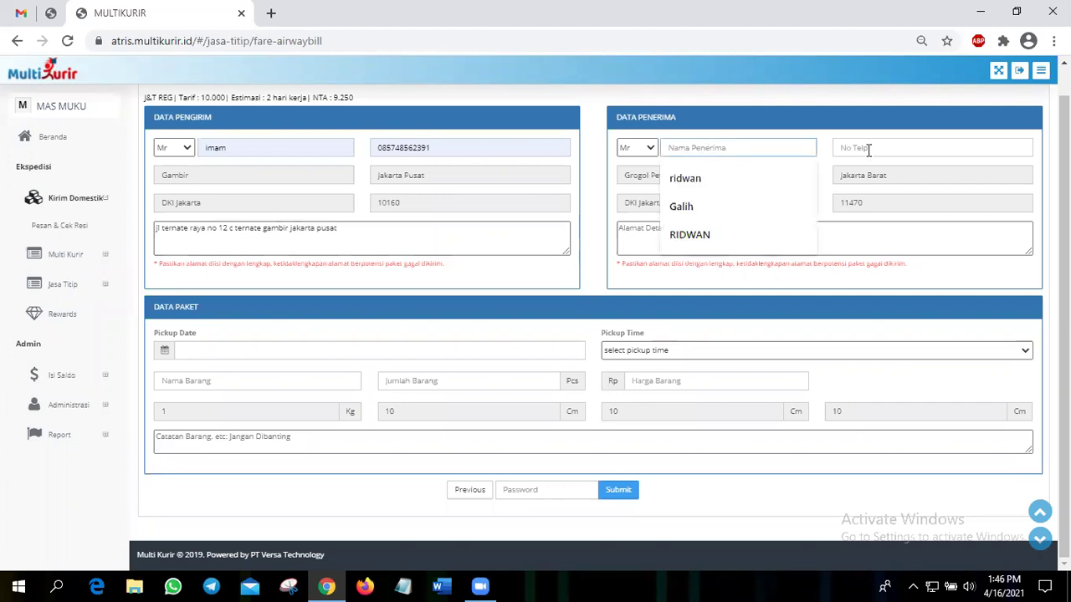
pyautogui.press('Down')
pyautogui.press('Return')
pyautogui.press('Tab')
pyautogui.hotkey('ctrl', 'v')
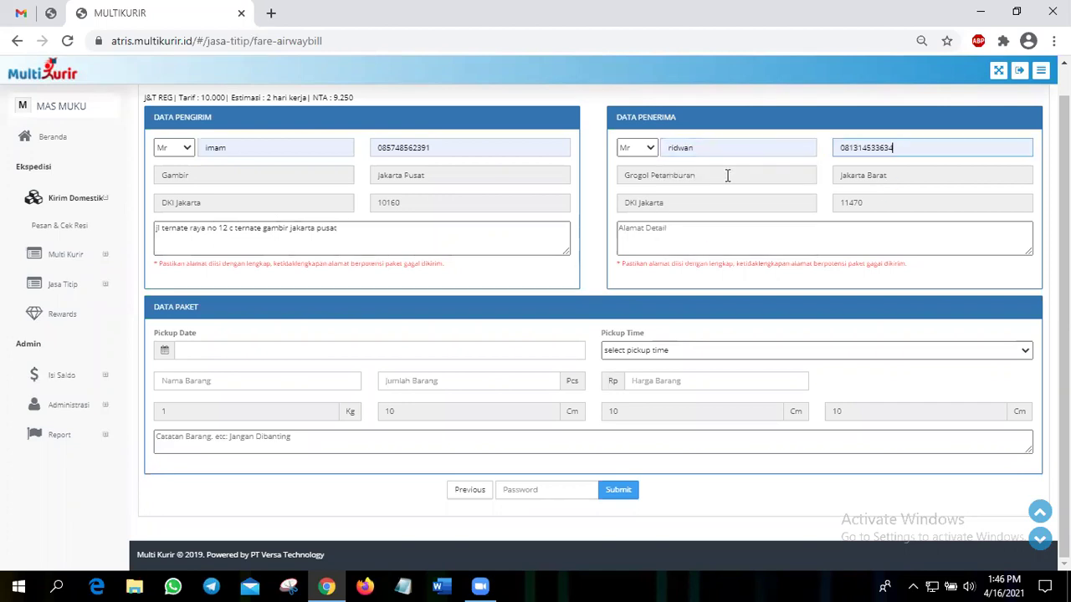
# - Type the recipient's street address in Jakarta Barat into Alamat Detail
pyautogui.click(783, 227)
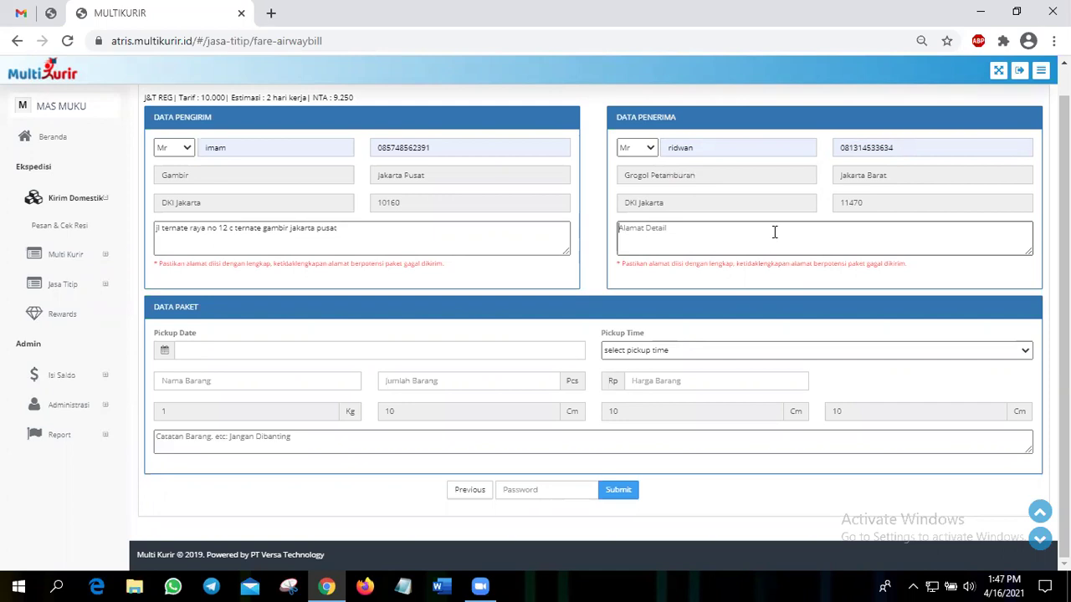
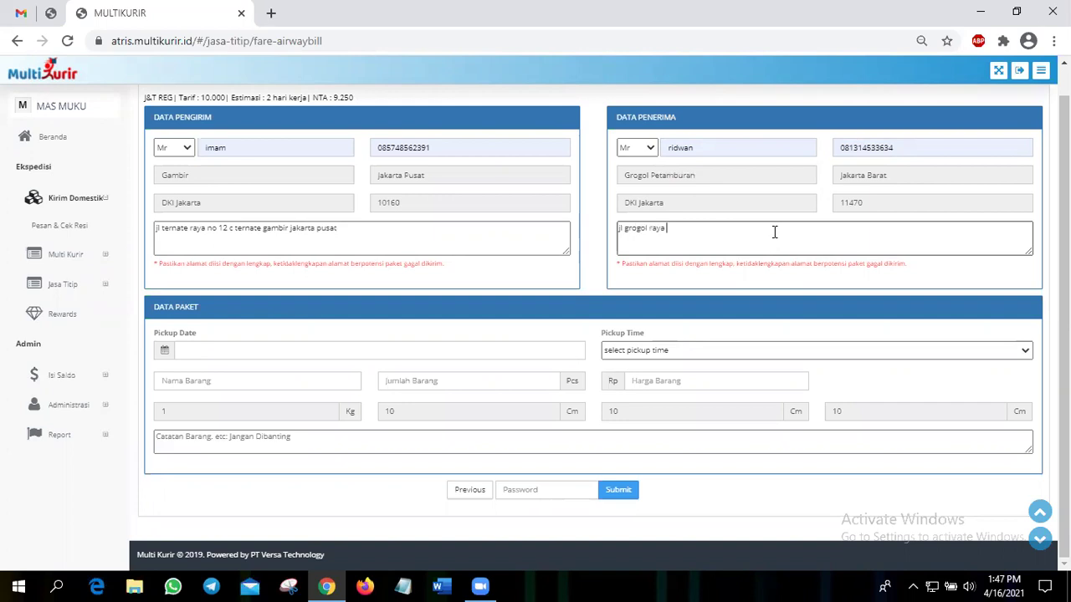
pyautogui.click(762, 196)
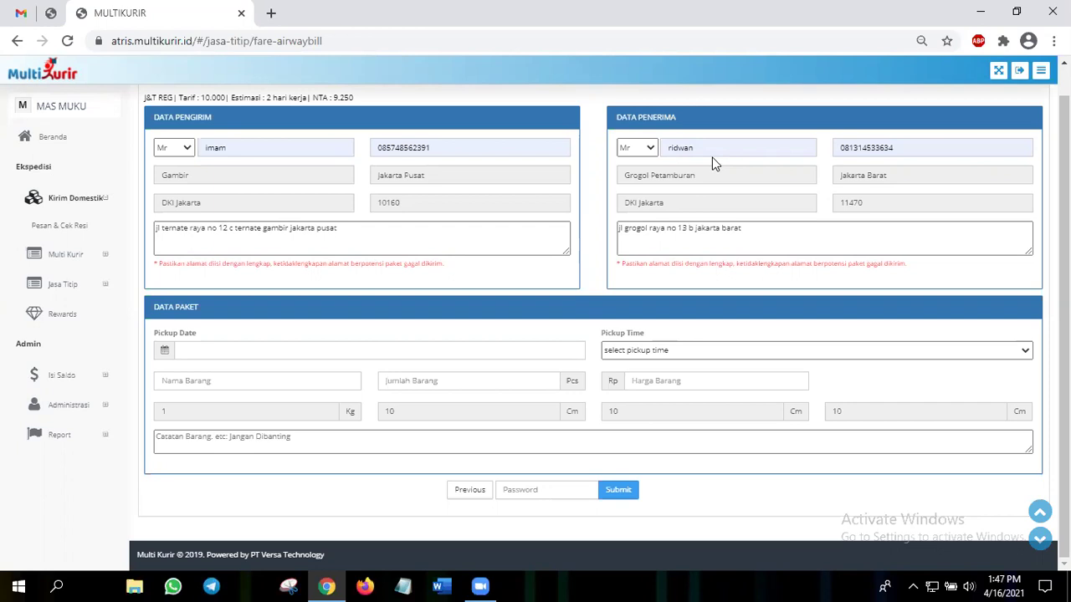
pyautogui.click(786, 245)
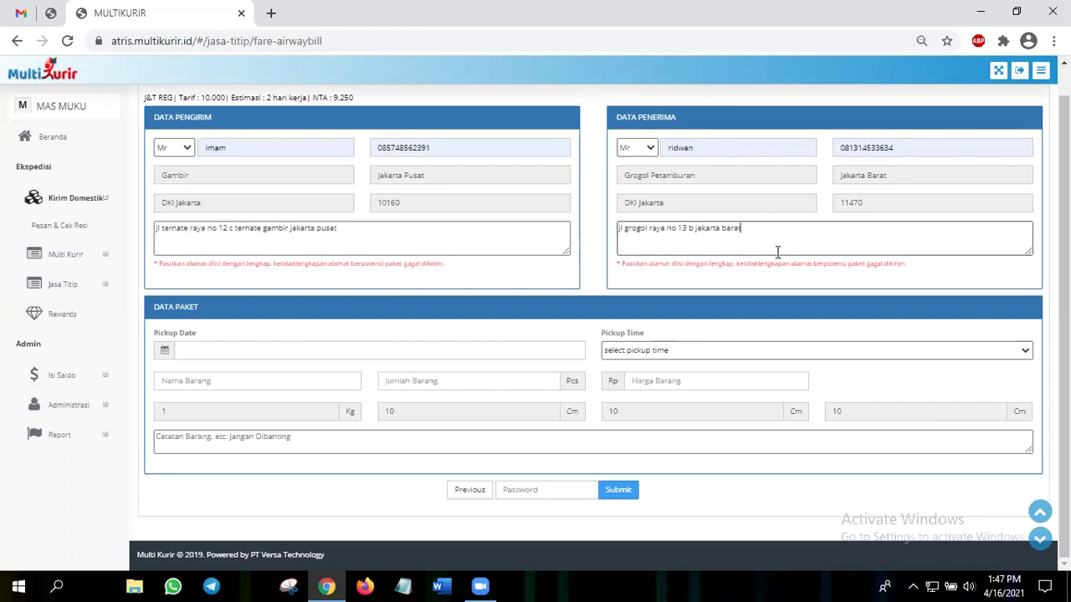
pyautogui.click(790, 192)
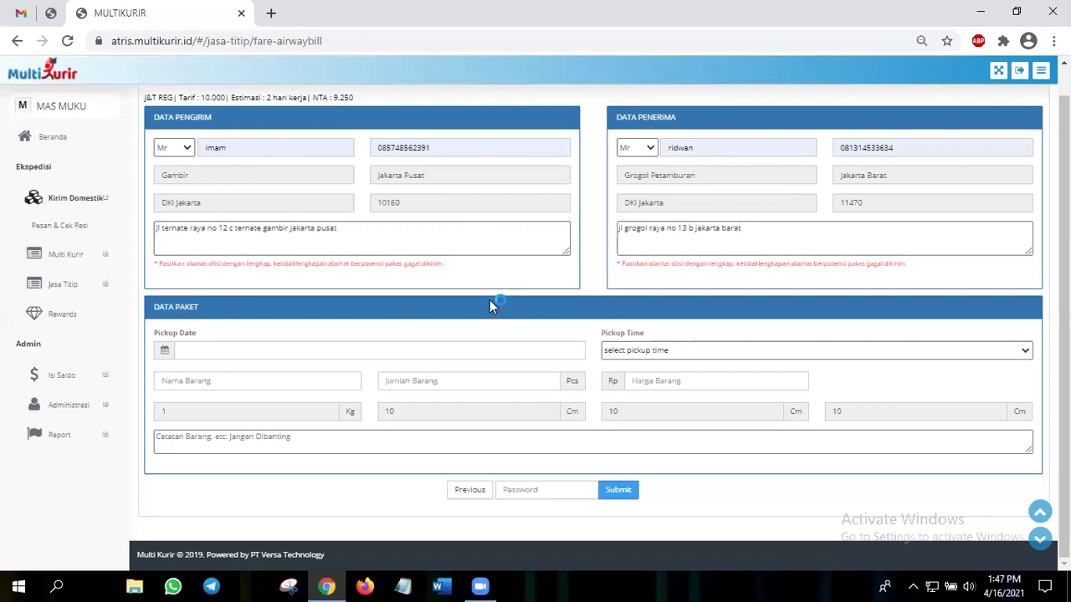
# - Set the pickup to 16 Apr 2021 at 15:00
pyautogui.click(228, 348)
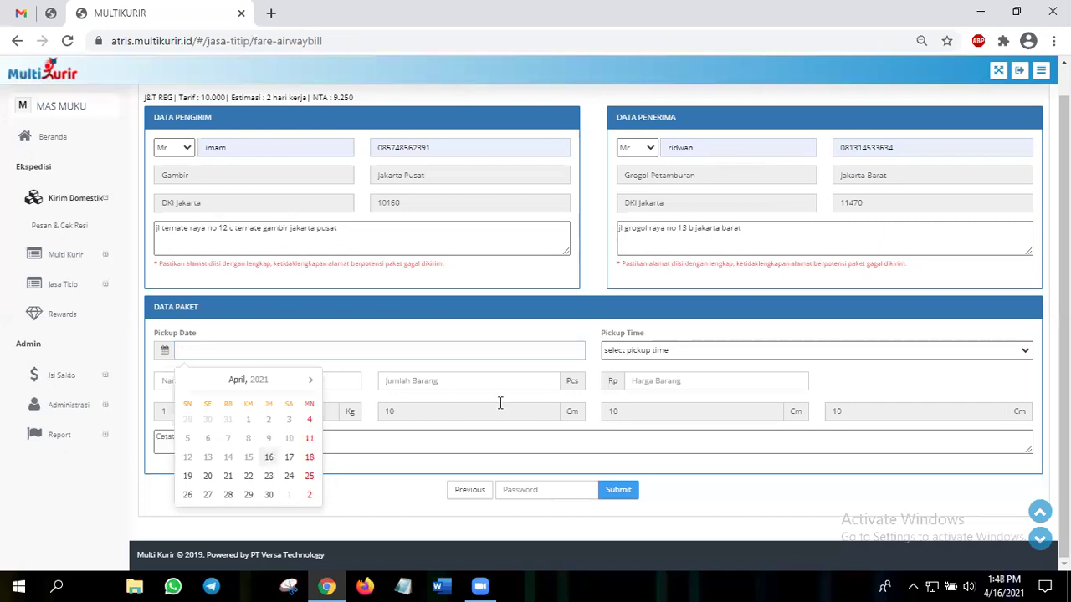
pyautogui.click(613, 368)
pyautogui.click(623, 350)
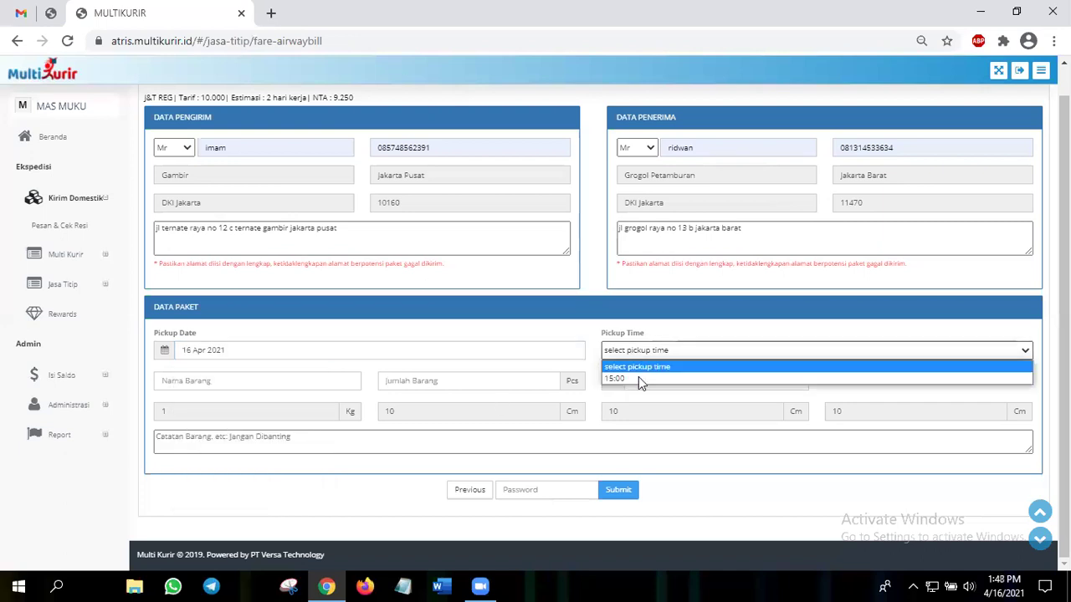
pyautogui.press('Down')
pyautogui.press('Return')
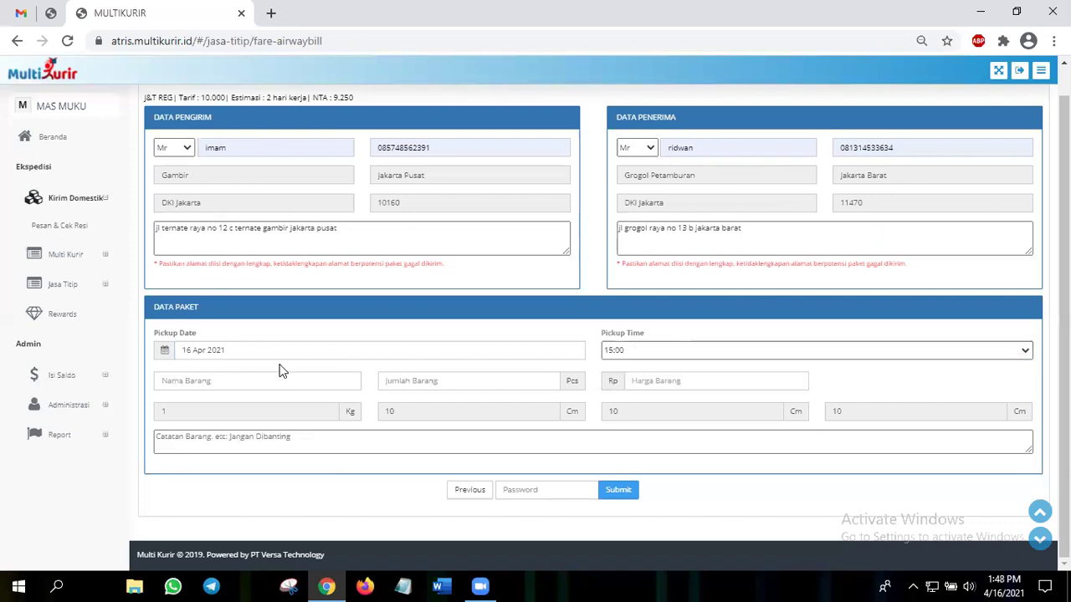
# - Enter the item as kartu, quantity 1, value Rp 100000
pyautogui.click(279, 381)
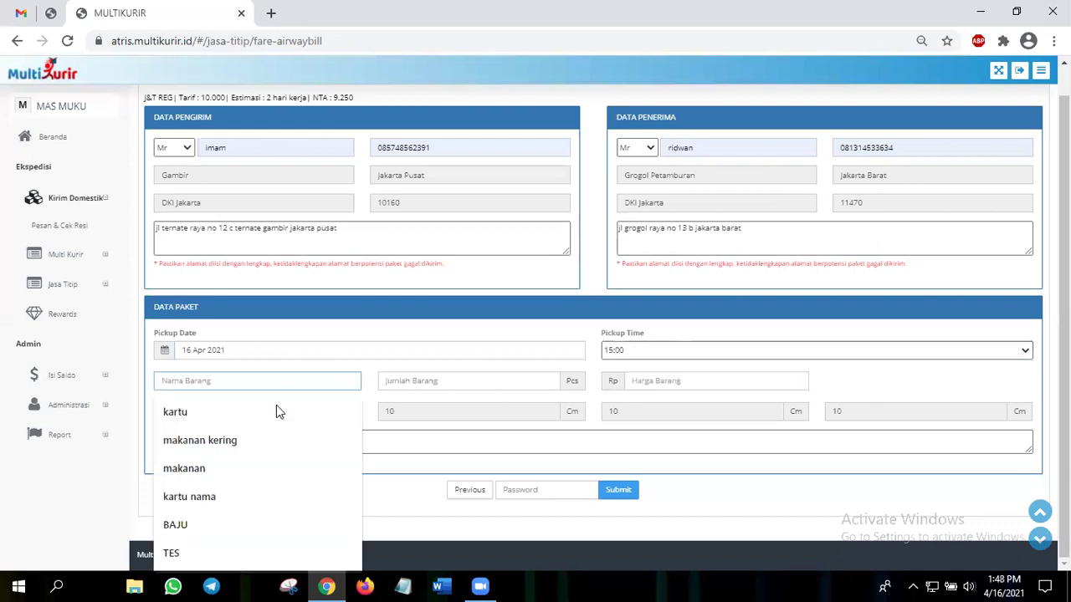
pyautogui.click(277, 410)
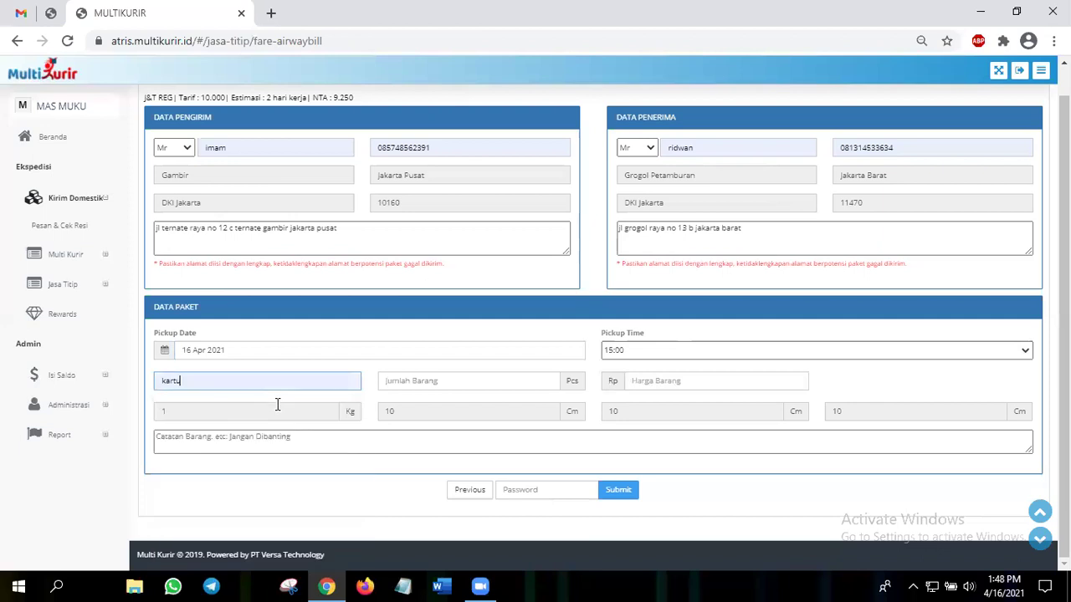
pyautogui.click(441, 384)
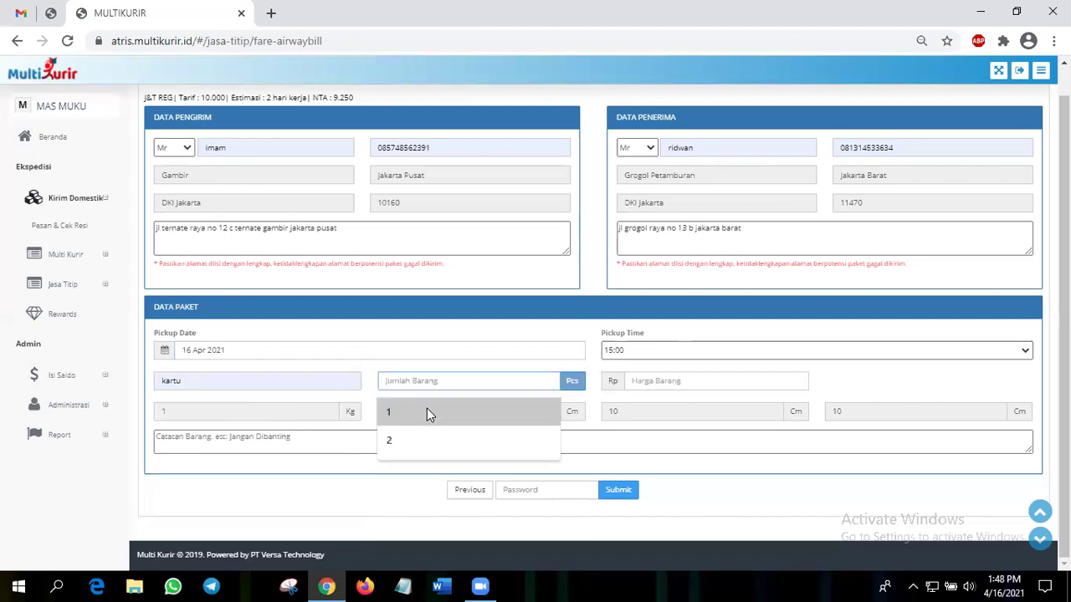
pyautogui.write('1')
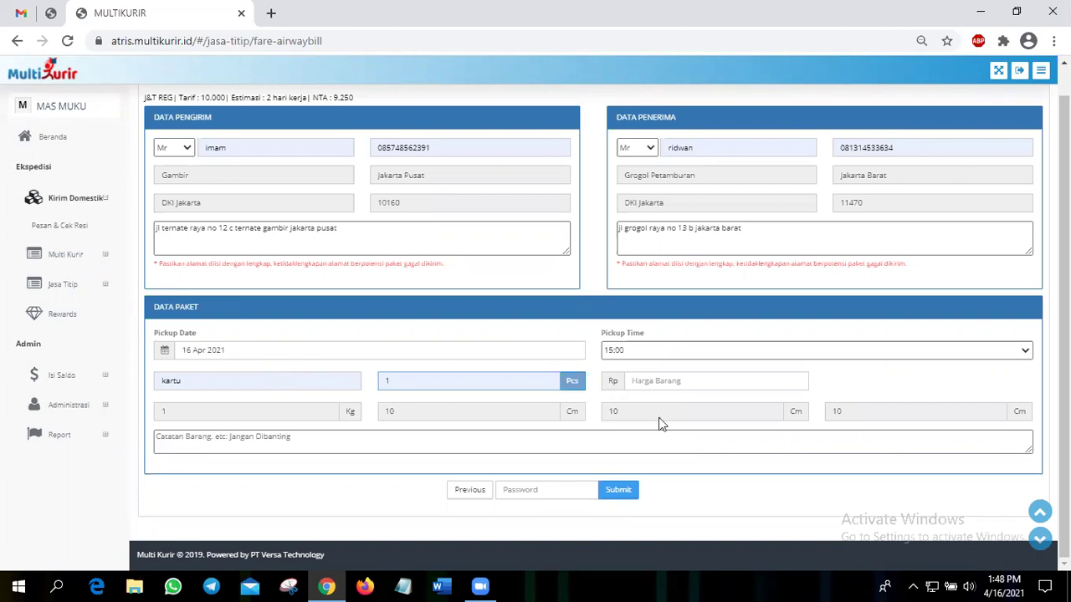
pyautogui.click(620, 383)
pyautogui.press('Down')
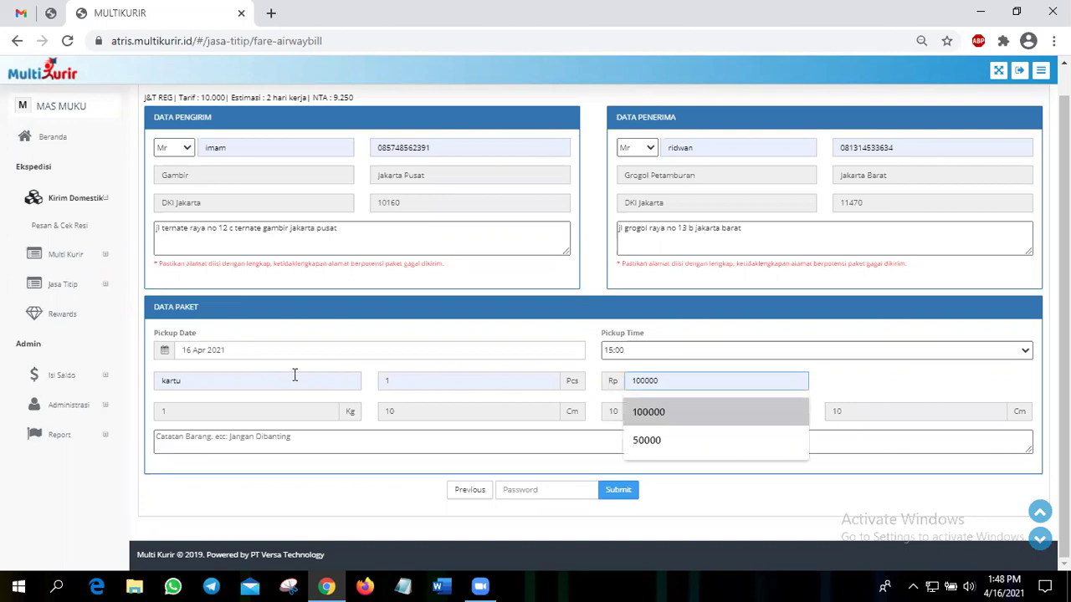
pyautogui.press('Return')
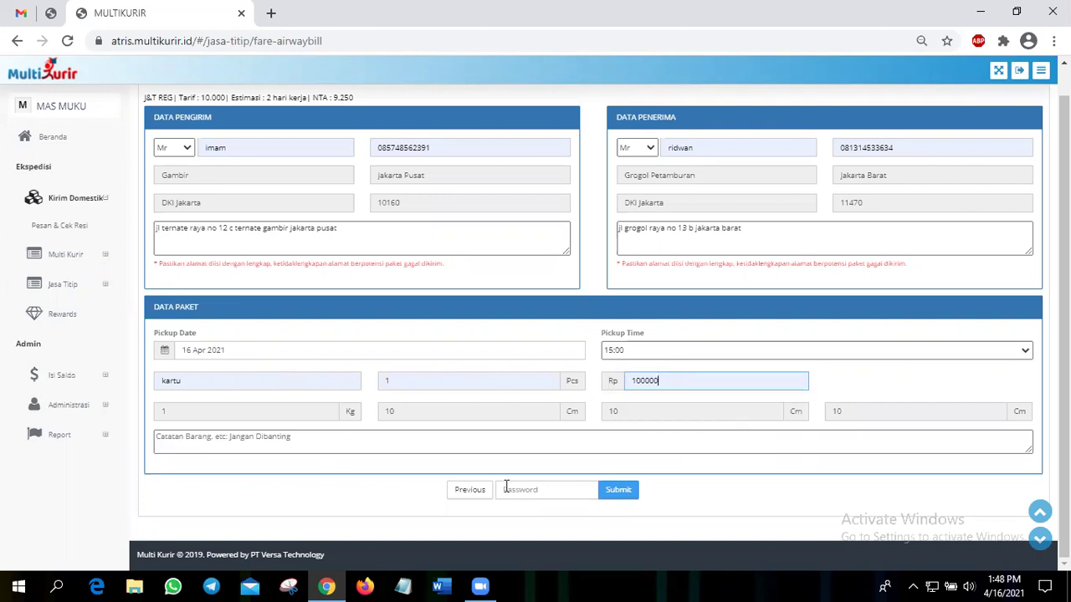
# - Add the package note 'jangan terkena air'
pyautogui.click(382, 436)
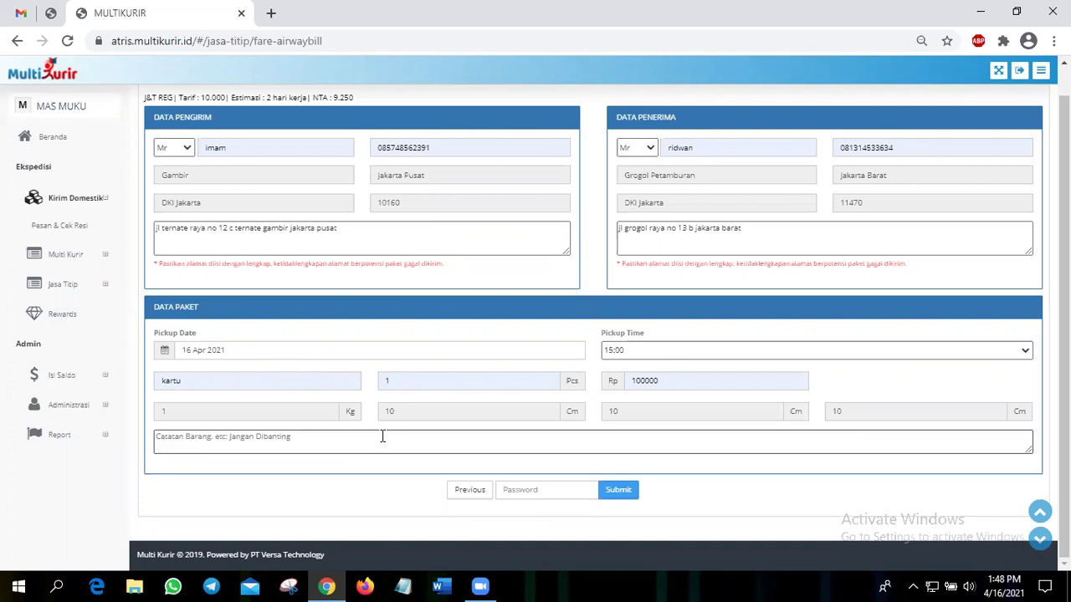
pyautogui.write('jangan ter')
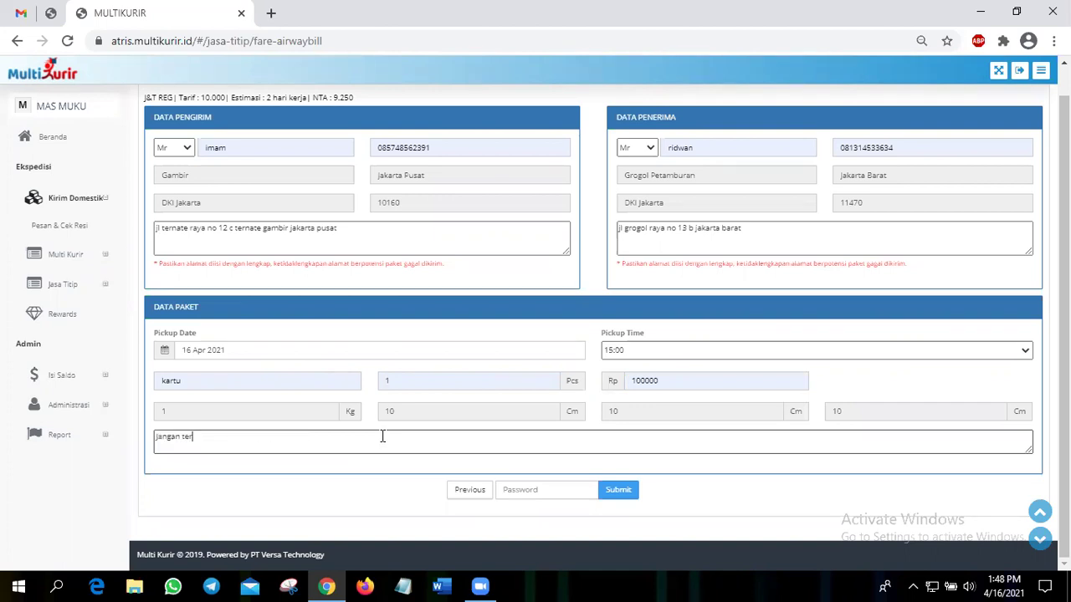
pyautogui.write('kena air')
pyautogui.click(447, 340)
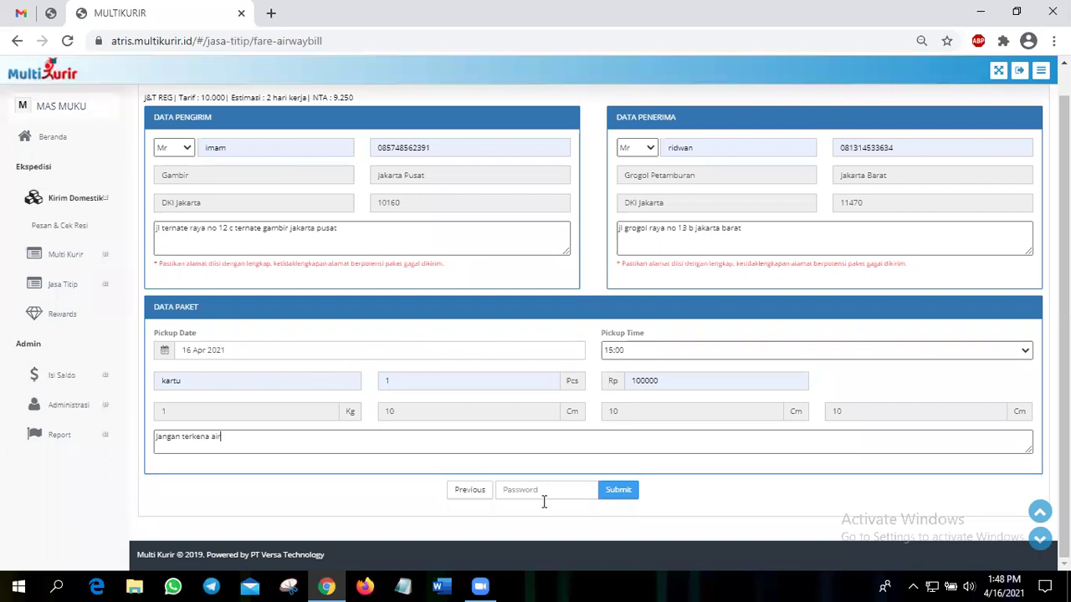
pyautogui.click(221, 250)
# - Enter the transaction password, submit the order and confirm the dialogs
pyautogui.click(531, 491)
pyautogui.write('••')
pyautogui.click(620, 489)
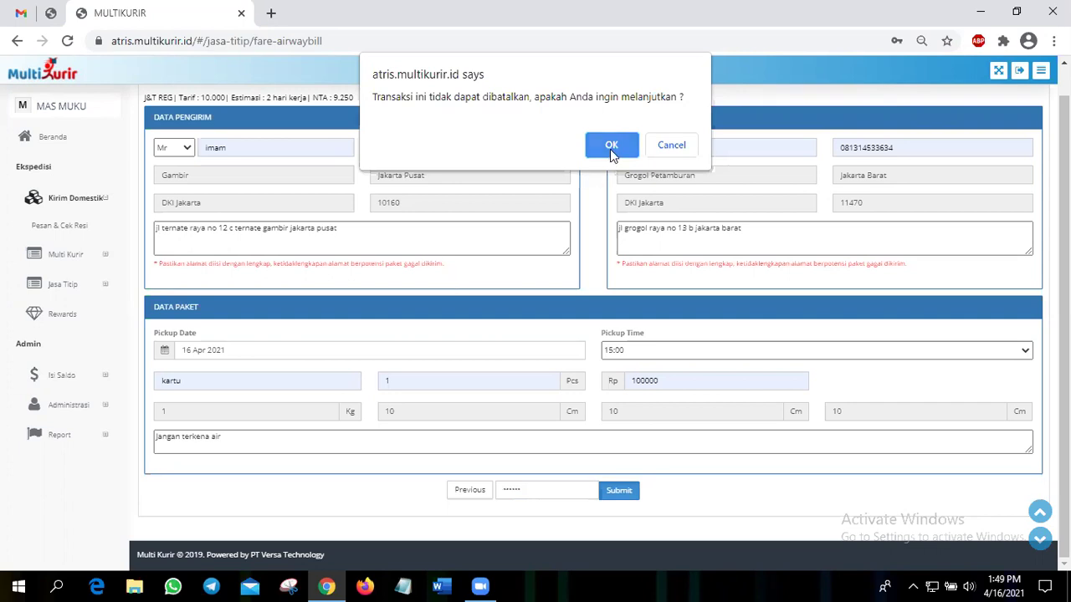
pyautogui.click(611, 147)
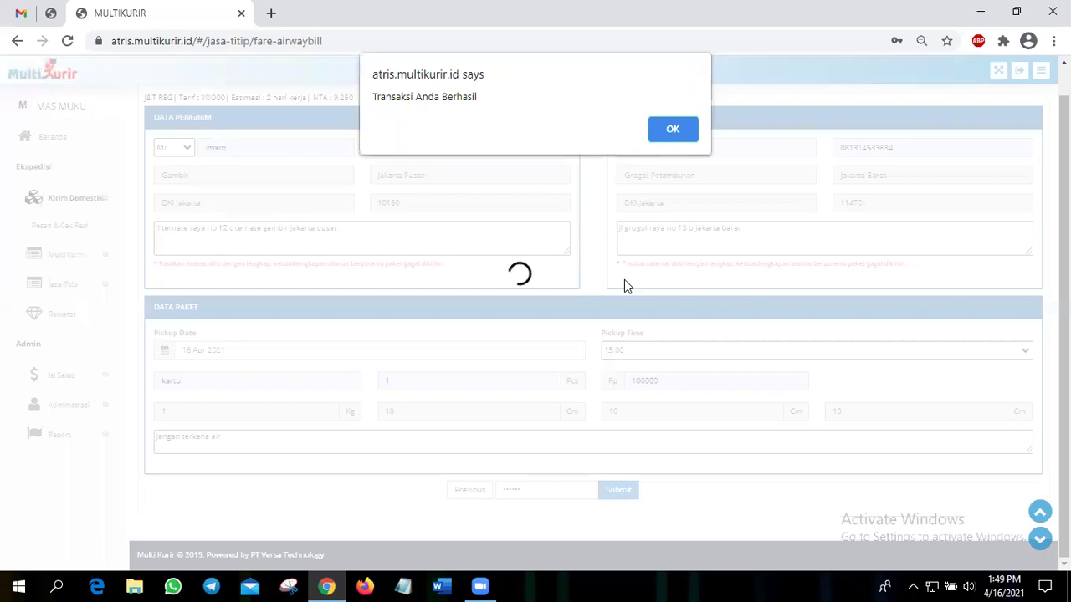
pyautogui.press('Return')
# - Generate the J&T REG order's tracking number with Get RESI
pyautogui.scroll(-2, 596, 470)
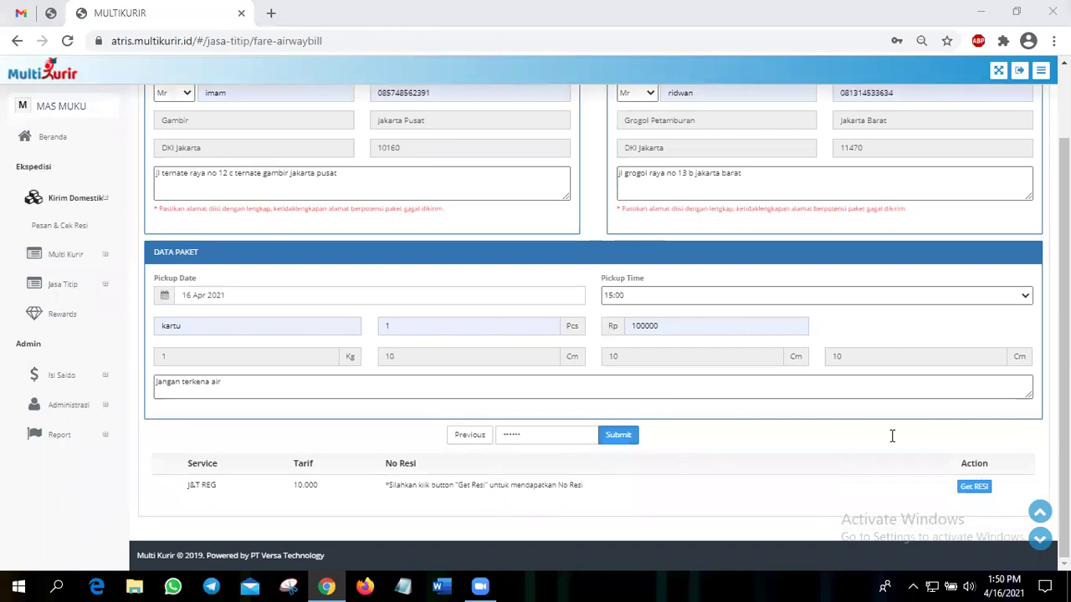
pyautogui.click(973, 489)
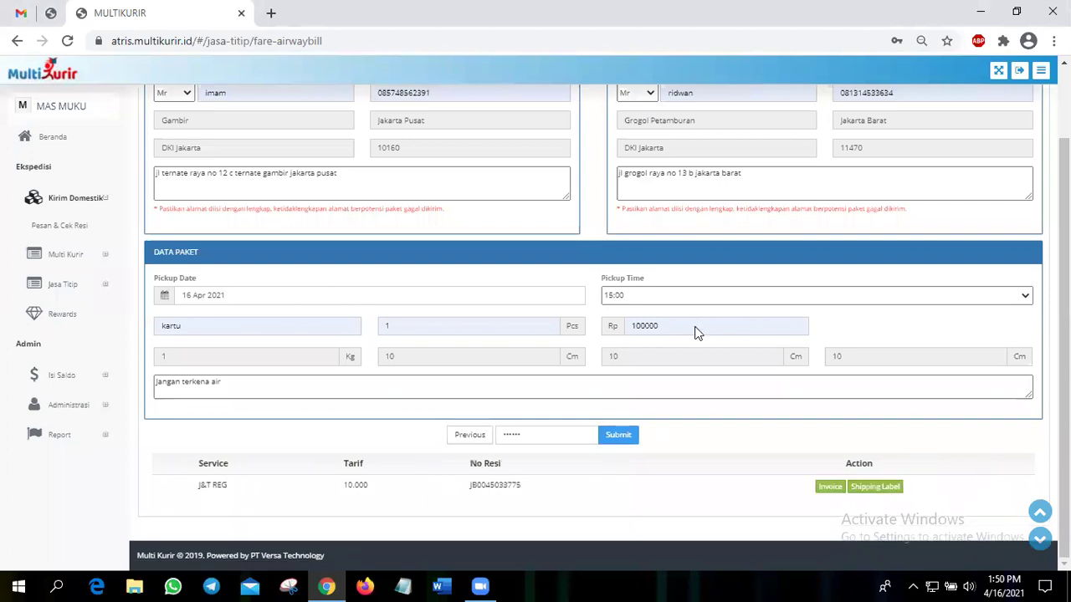
pyautogui.doubleClick(527, 491)
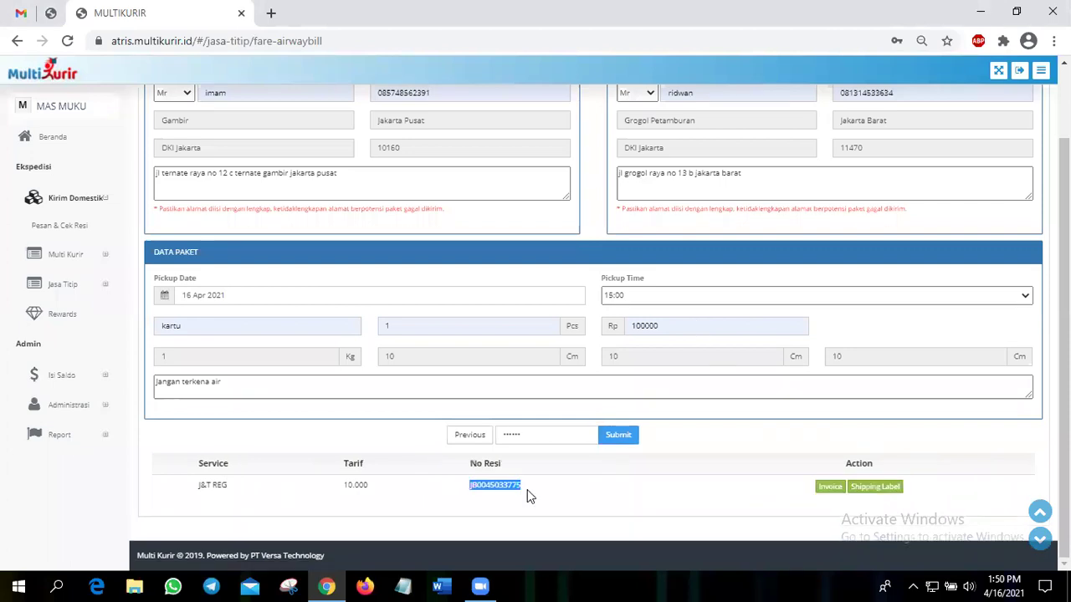
pyautogui.click(527, 495)
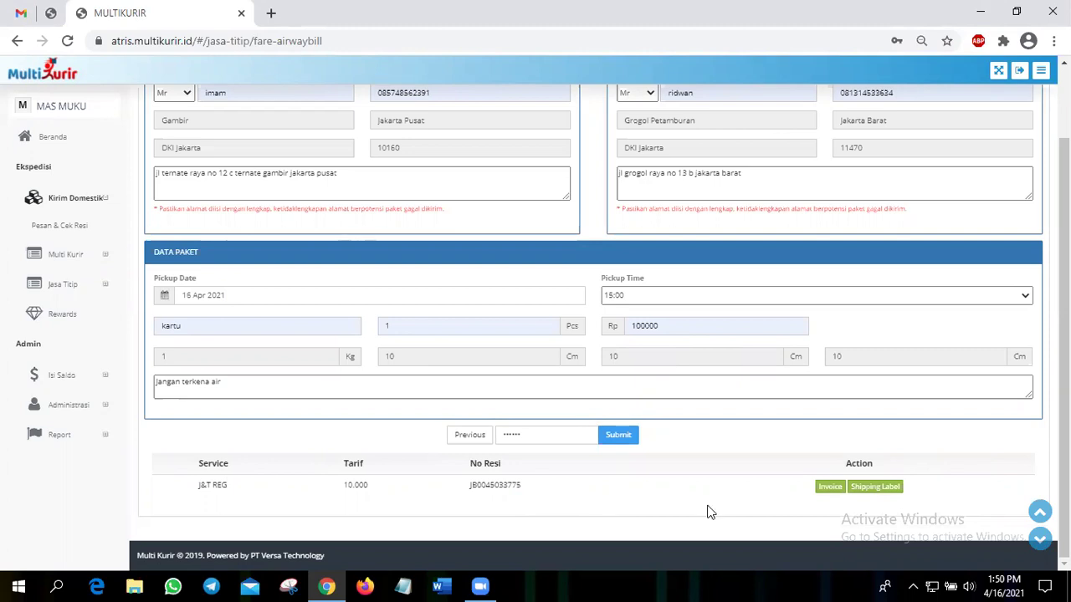
pyautogui.click(830, 488)
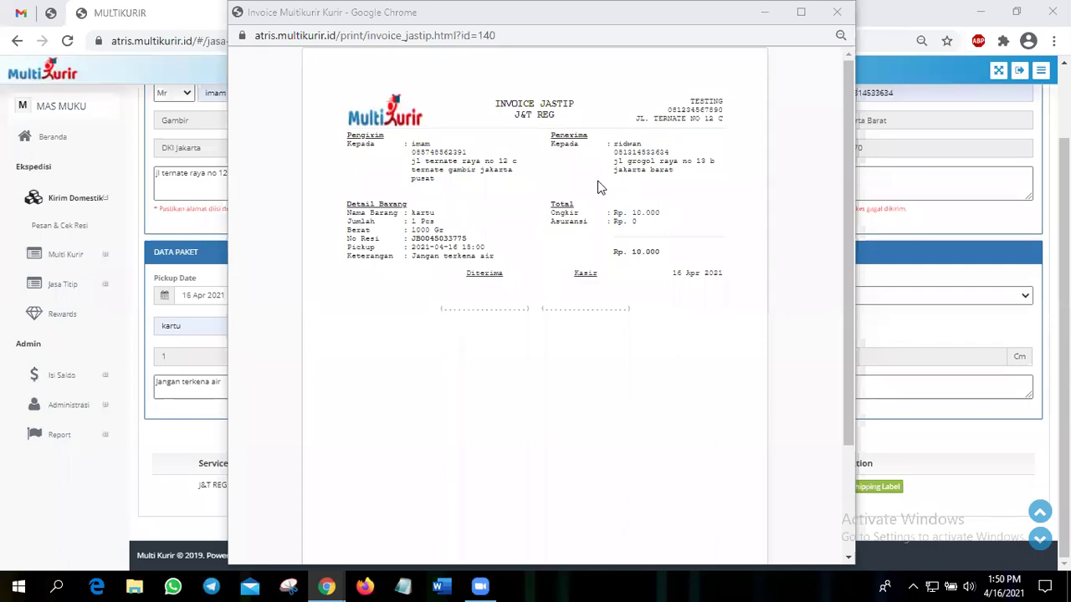
pyautogui.moveTo(613, 160); pyautogui.dragTo(642, 161)
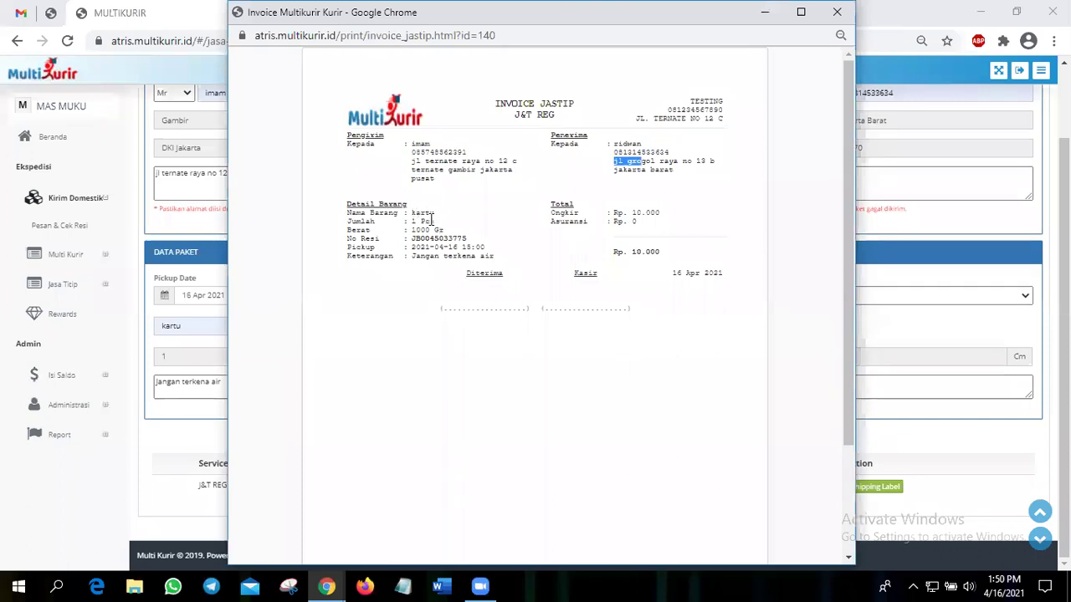
pyautogui.click(432, 219)
pyautogui.moveTo(457, 243); pyautogui.dragTo(462, 239)
pyautogui.keyDown('shift'); pyautogui.click(417, 238); pyautogui.keyUp('shift')
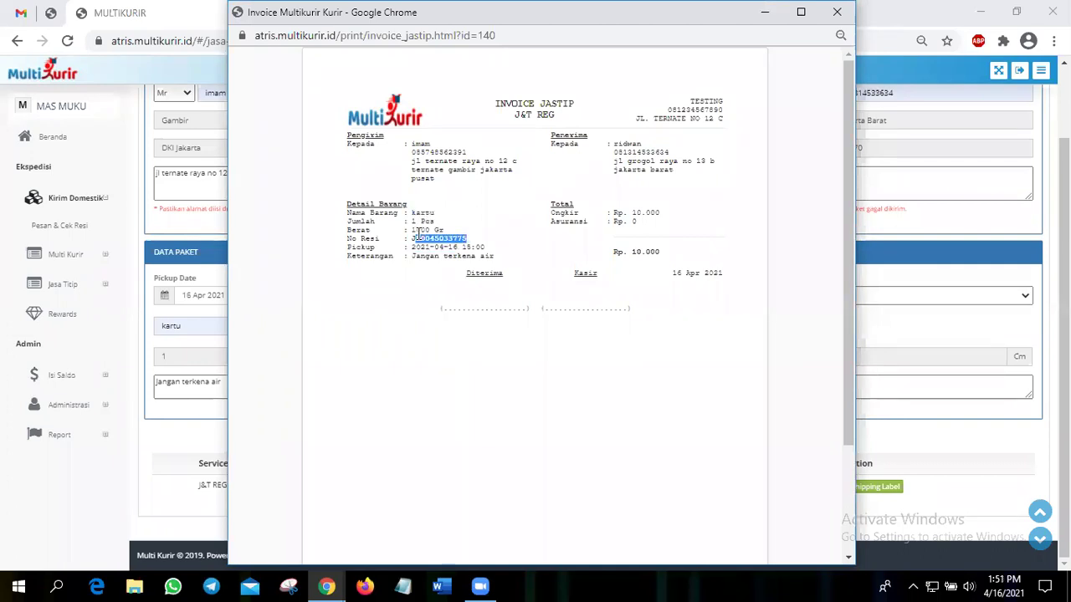
pyautogui.click(527, 257)
pyautogui.tripleClick(651, 249)
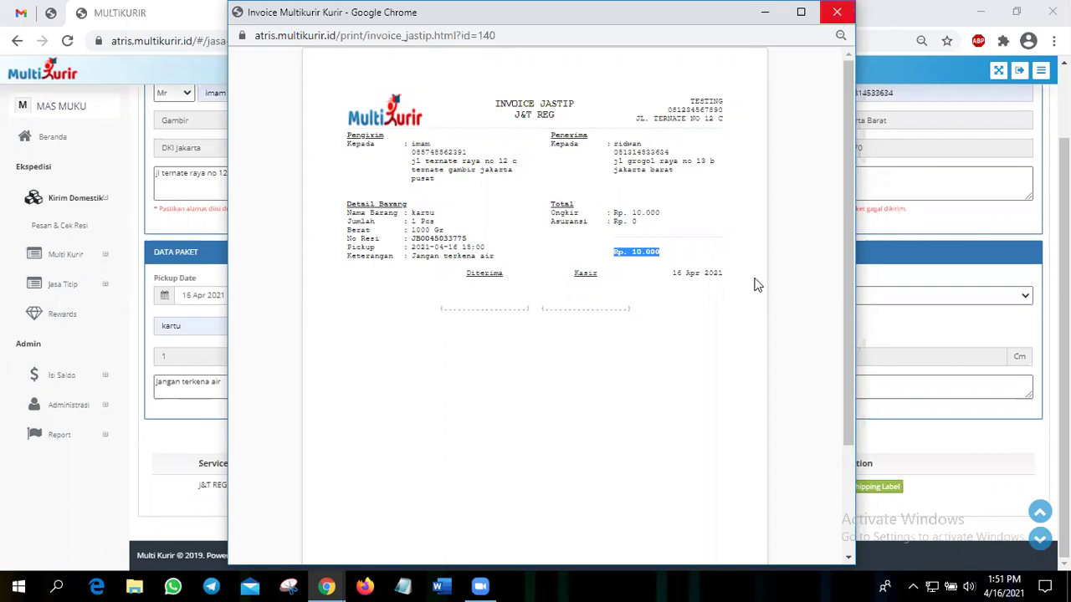
pyautogui.hotkey('ctrl', 'w')
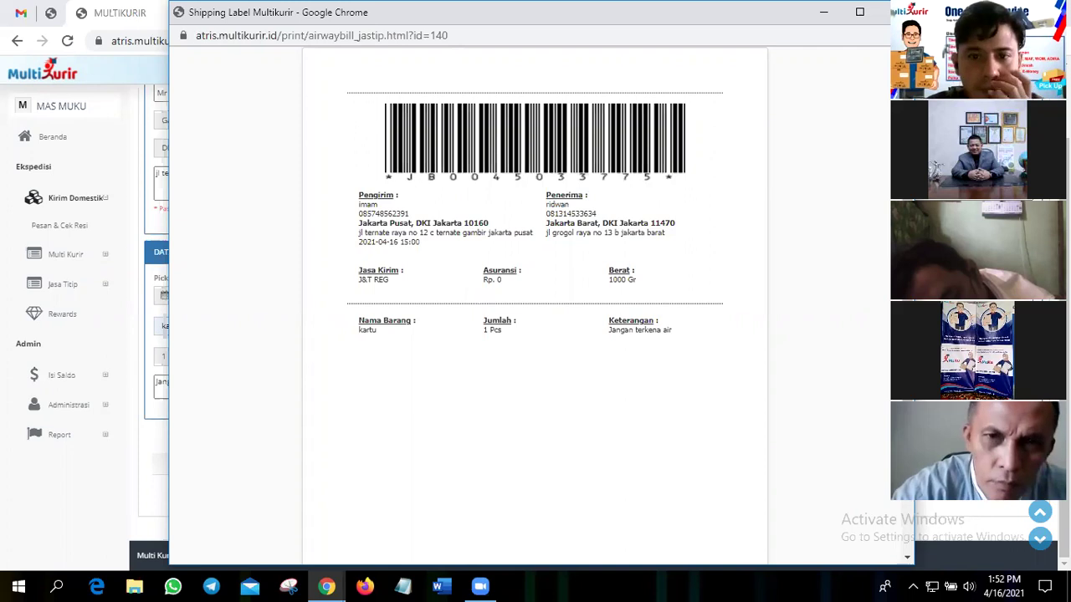
pyautogui.hotkey('ctrl', 'w')
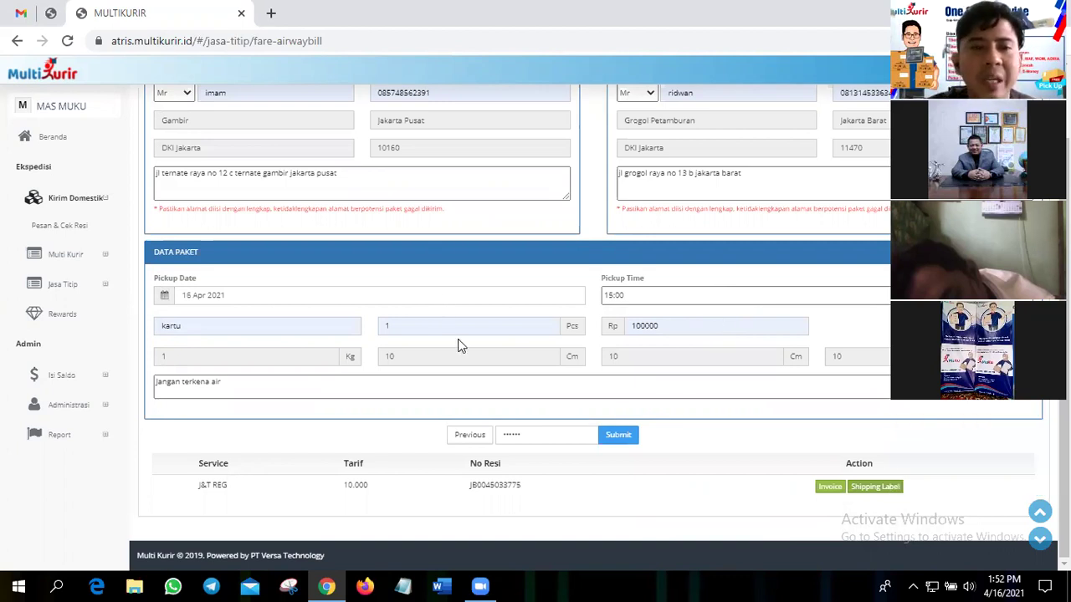
# - Review the submitted order form, then go back to the Beranda dashboard home page
pyautogui.scroll(1, 458, 345)
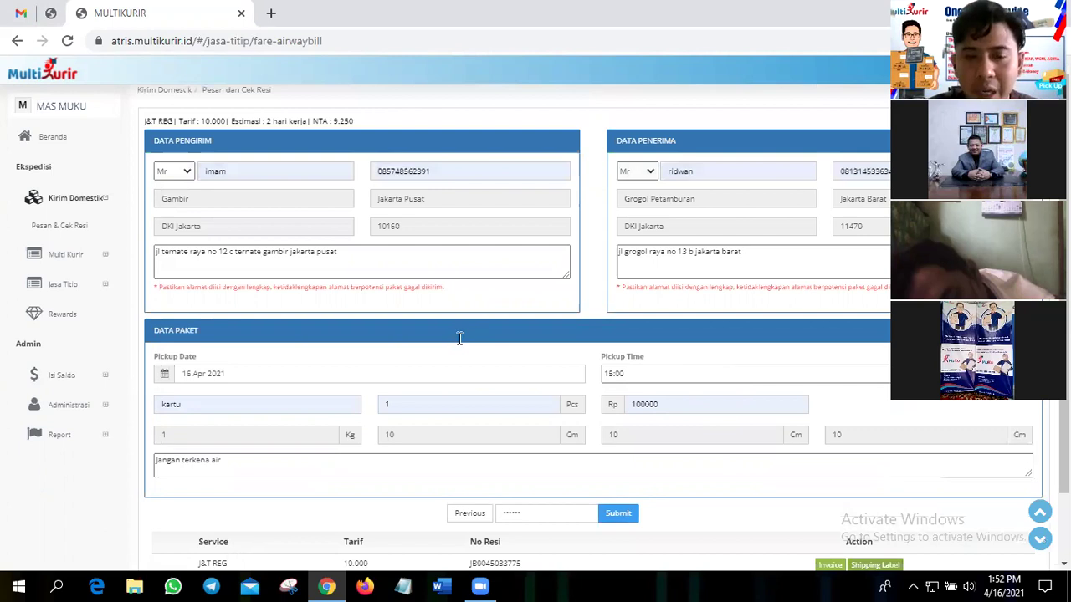
pyautogui.scroll(1, 459, 337)
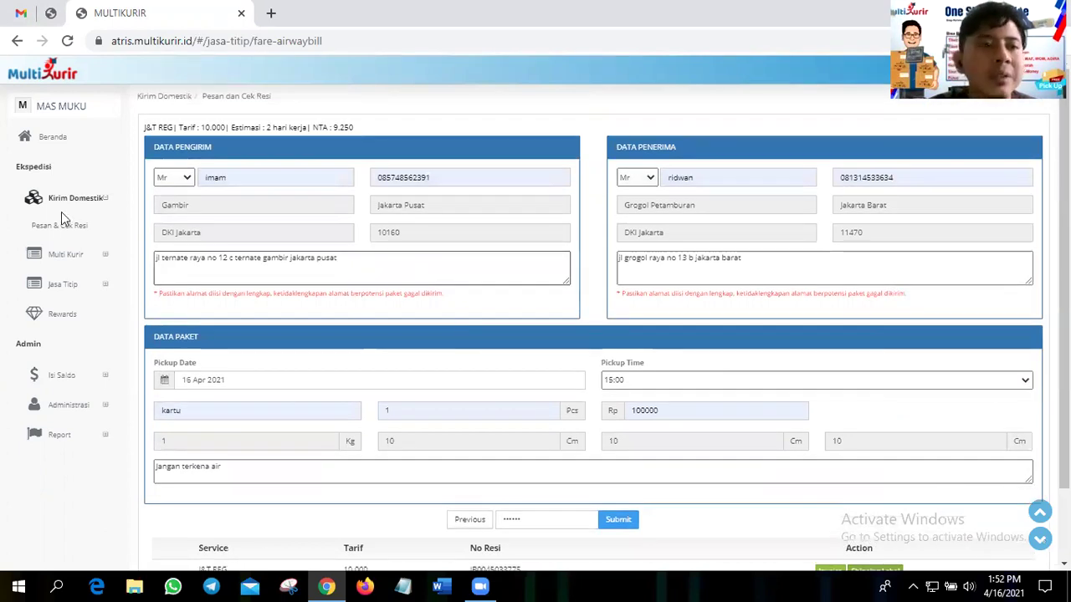
pyautogui.scroll(-1, 61, 211)
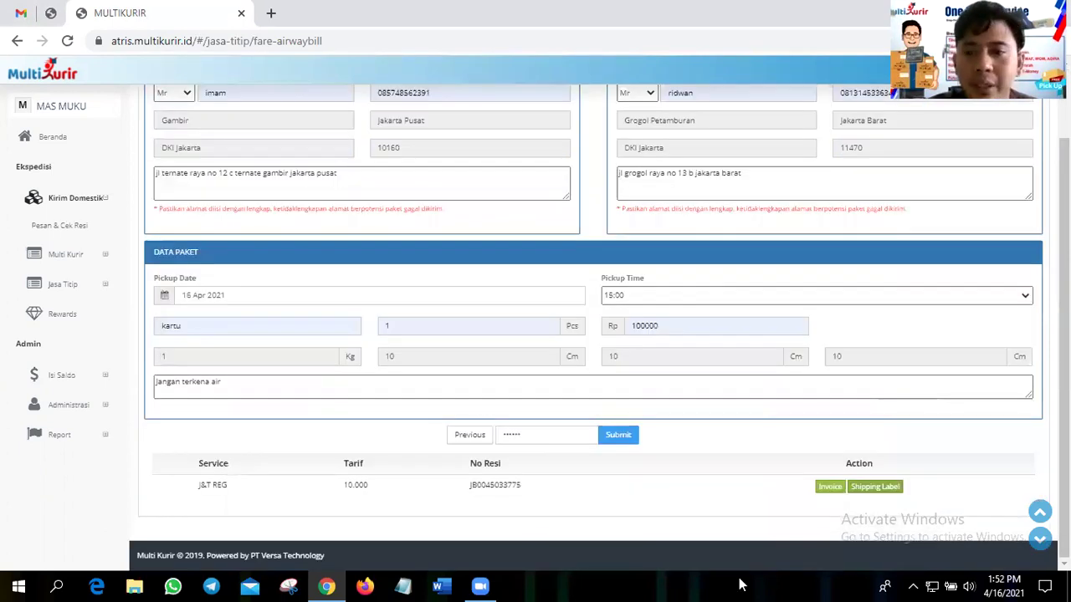
pyautogui.scroll(1, 81, 233)
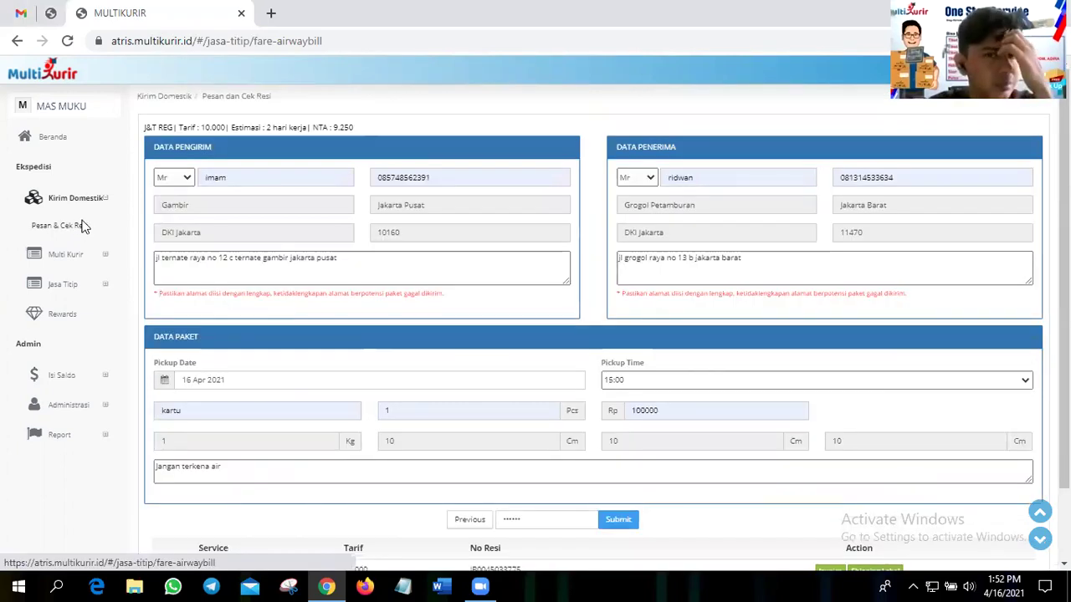
pyautogui.scroll(-1, 88, 215)
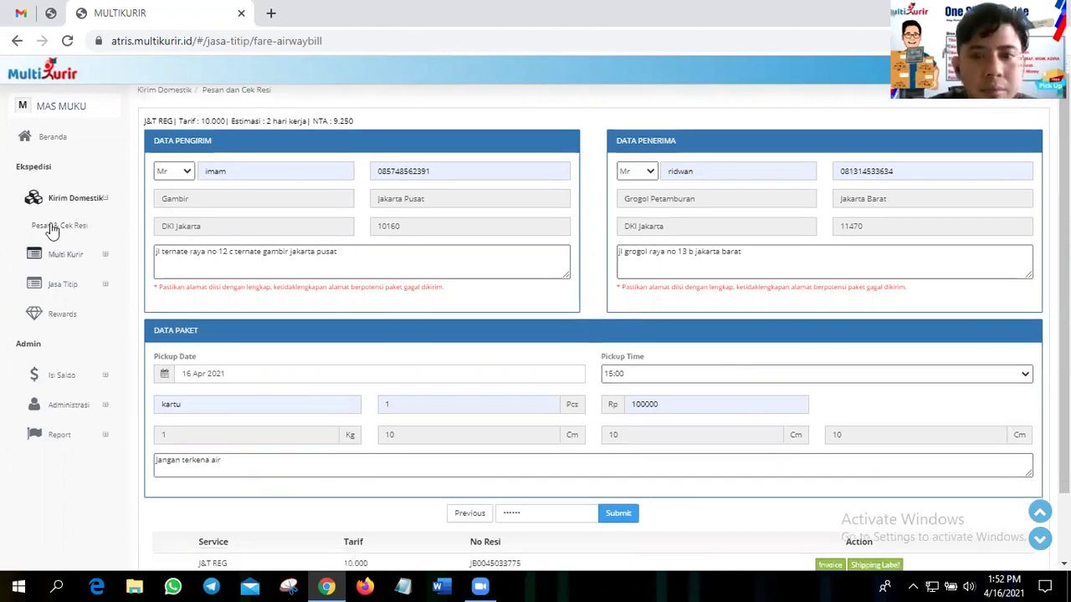
pyautogui.scroll(-1, 524, 271)
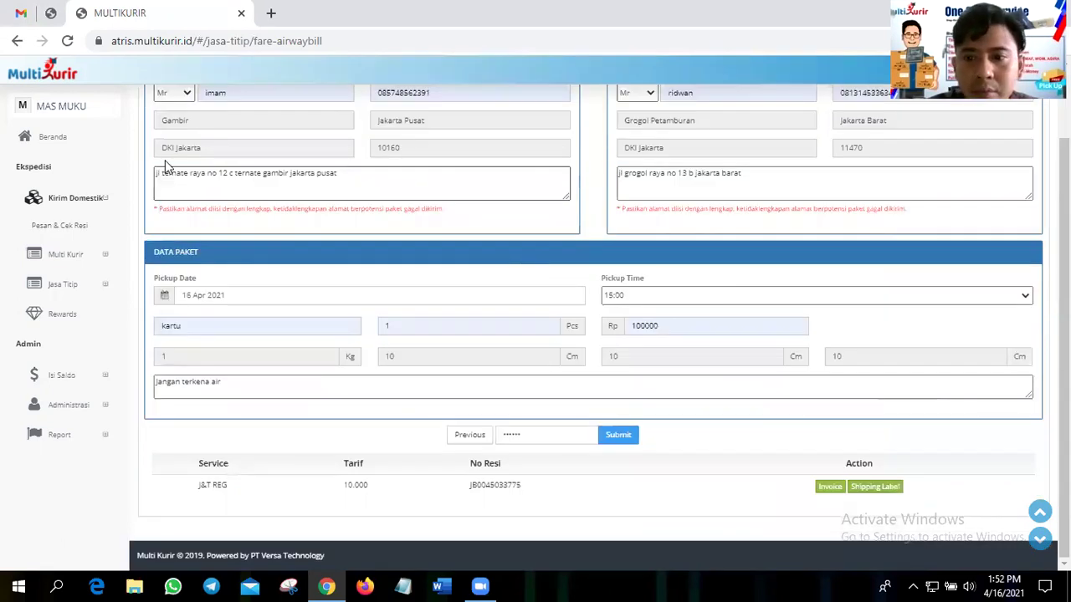
pyautogui.scroll(1, 84, 231)
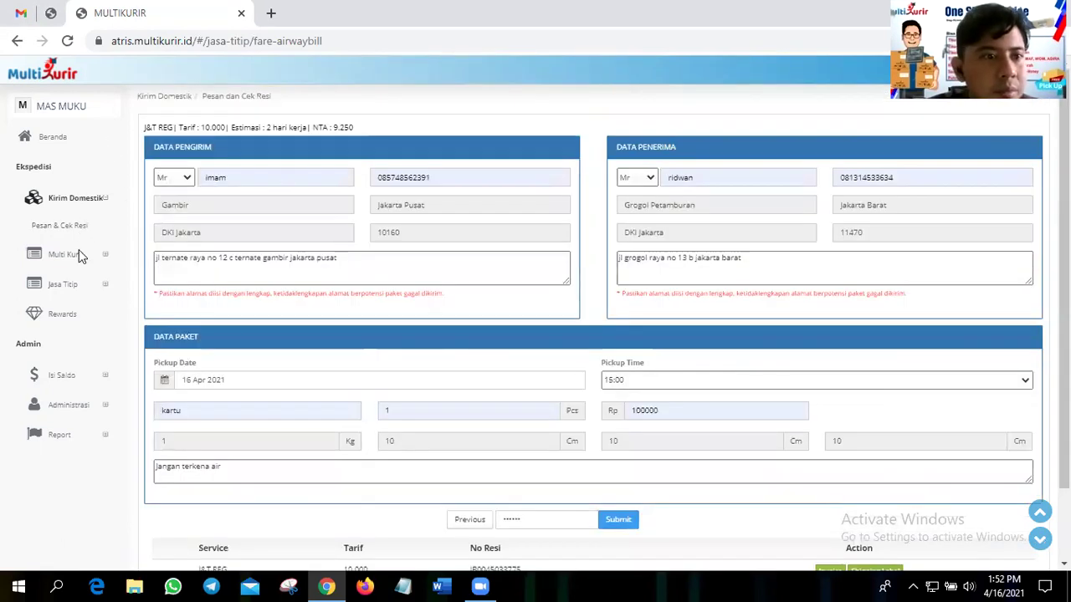
pyautogui.click(53, 140)
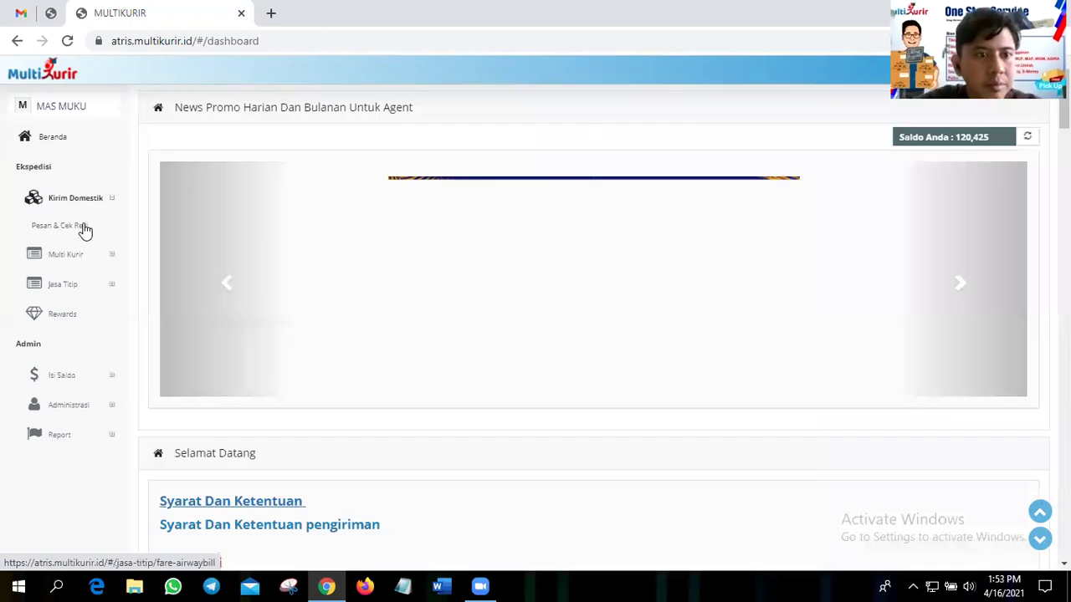
# - On the Pesan dan Cek Resi page, set the route from Gambir, Jakarta Pusat to Jatiasih, Bekasi
pyautogui.click(84, 224)
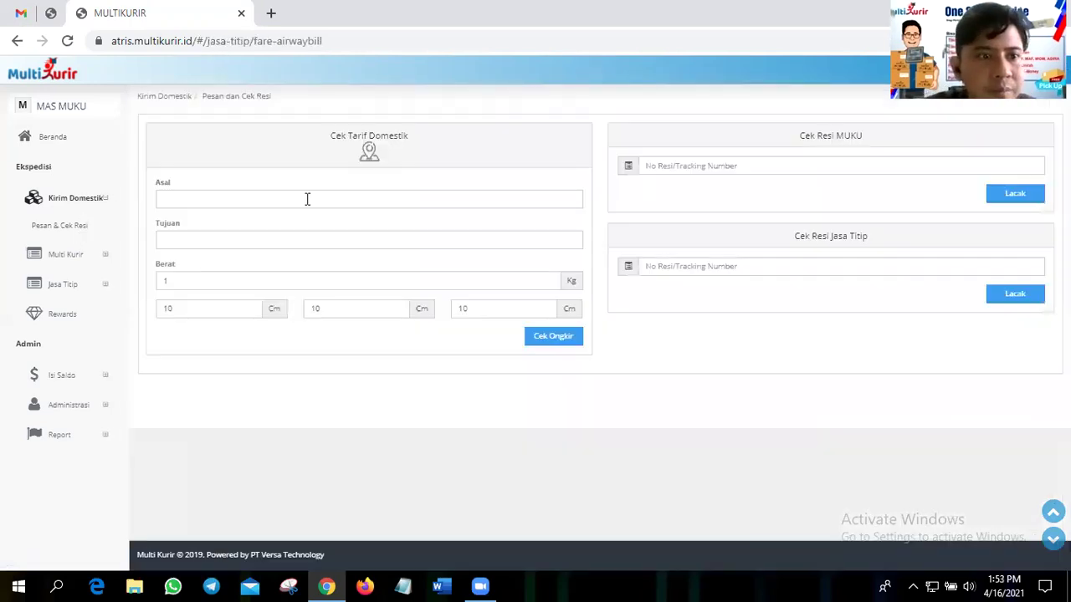
pyautogui.click(307, 199)
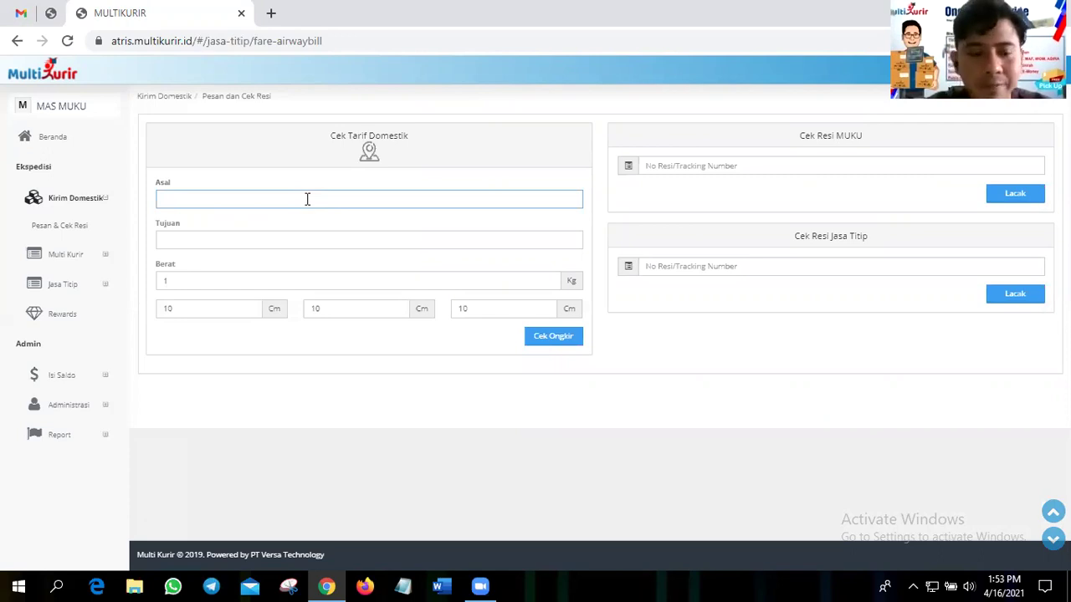
pyautogui.write('sa')
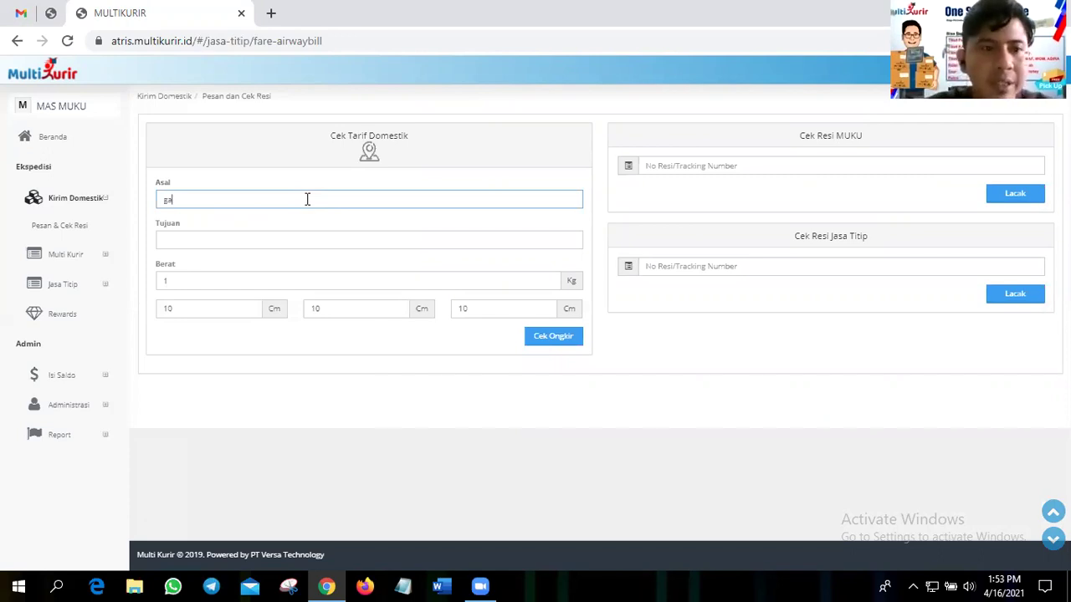
pyautogui.write('mbir')
pyautogui.click(279, 216)
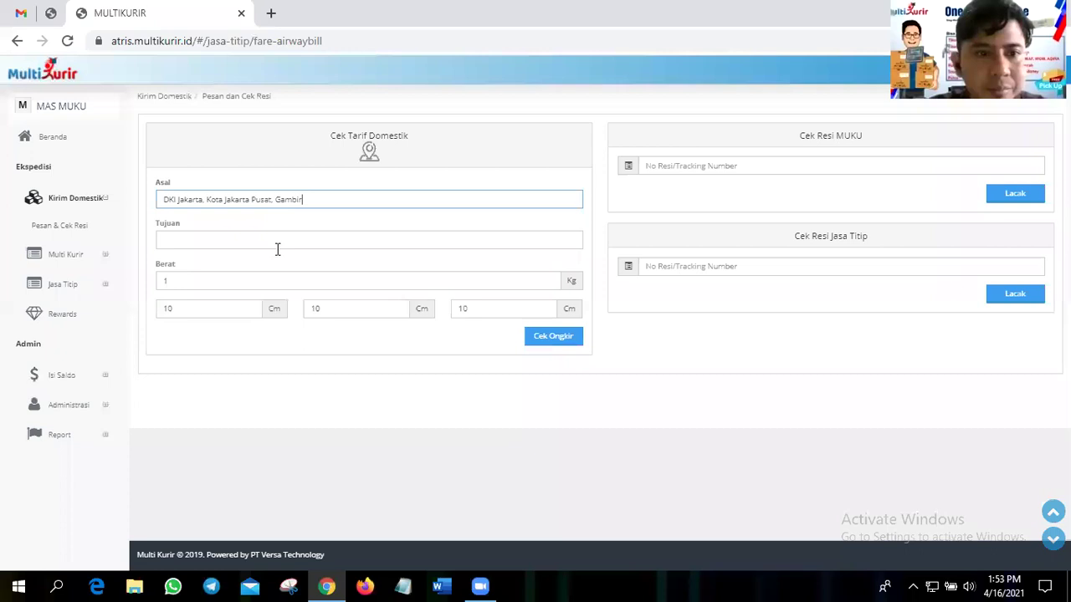
pyautogui.click(278, 241)
pyautogui.write('jatiasin')
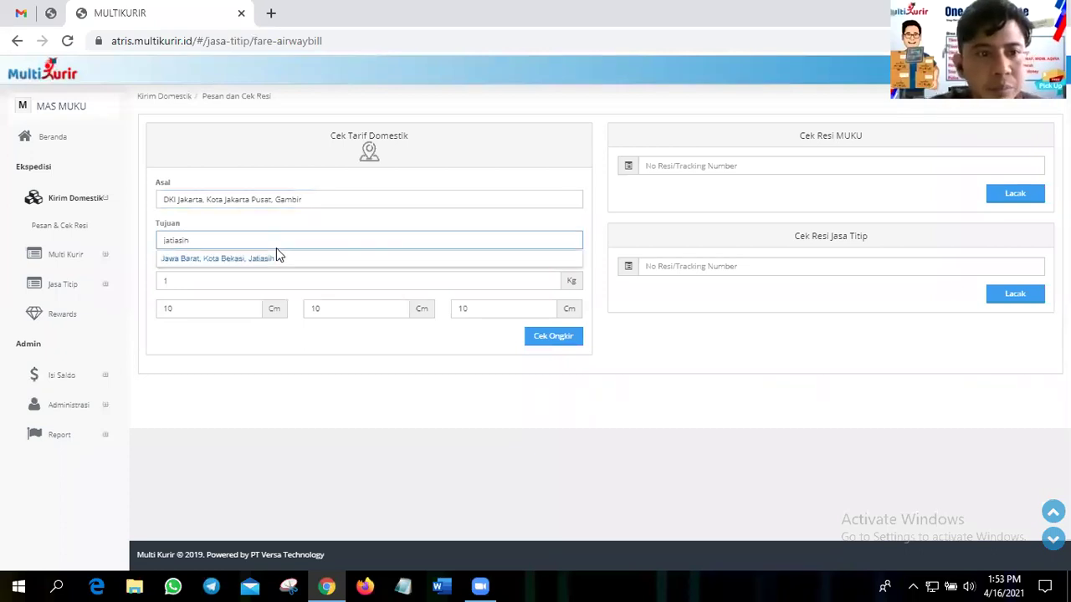
pyautogui.click(277, 253)
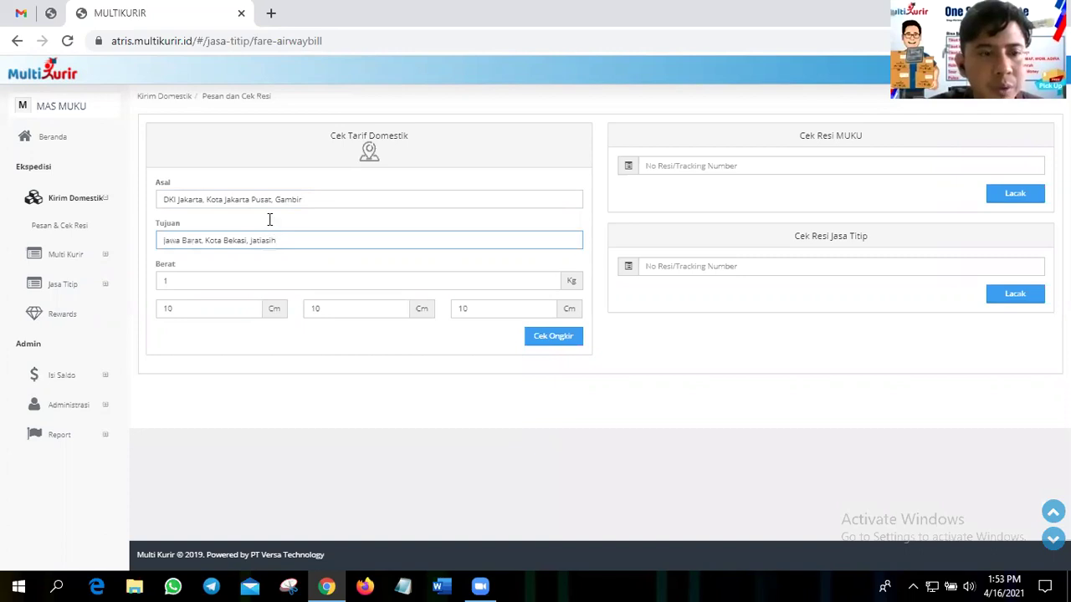
# - Set the package weight to 2 kg and dimensions to 100 × 50 × 20 cm
pyautogui.click(230, 277)
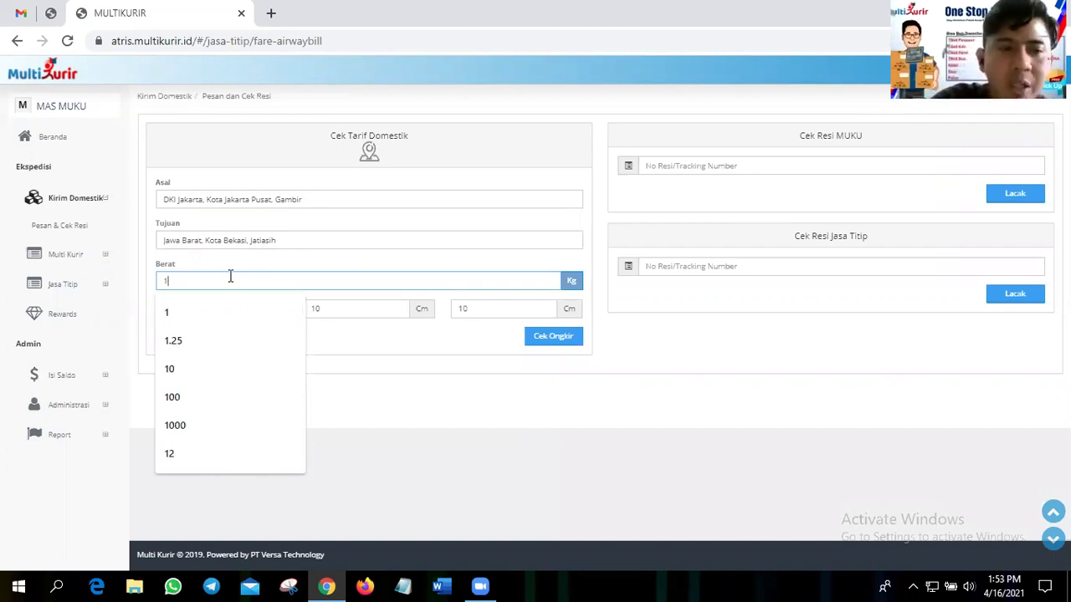
pyautogui.press('BackSpace')
pyautogui.write('2')
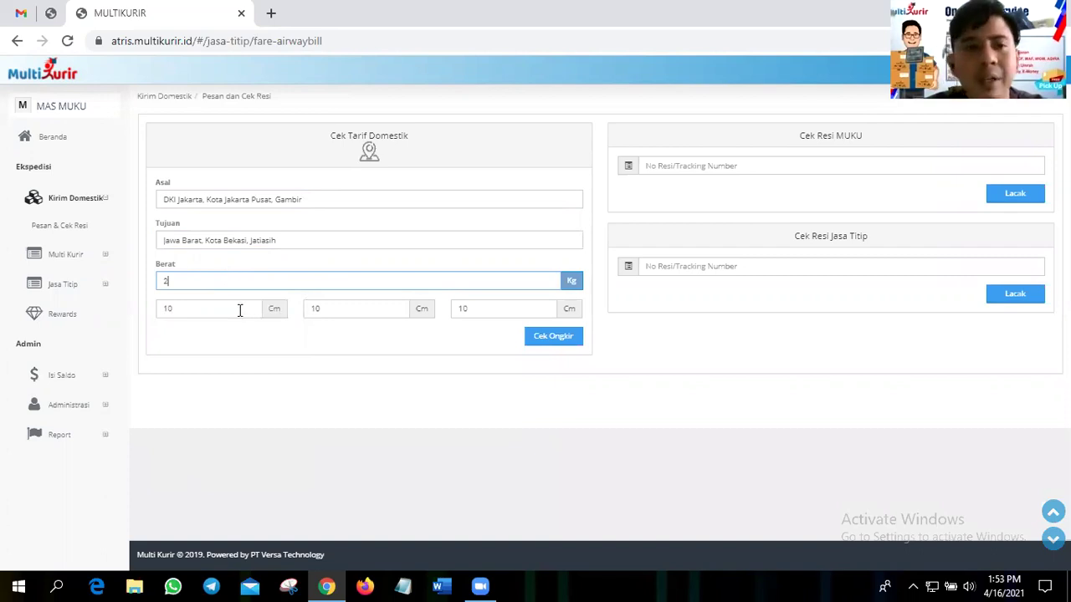
pyautogui.doubleClick(241, 309)
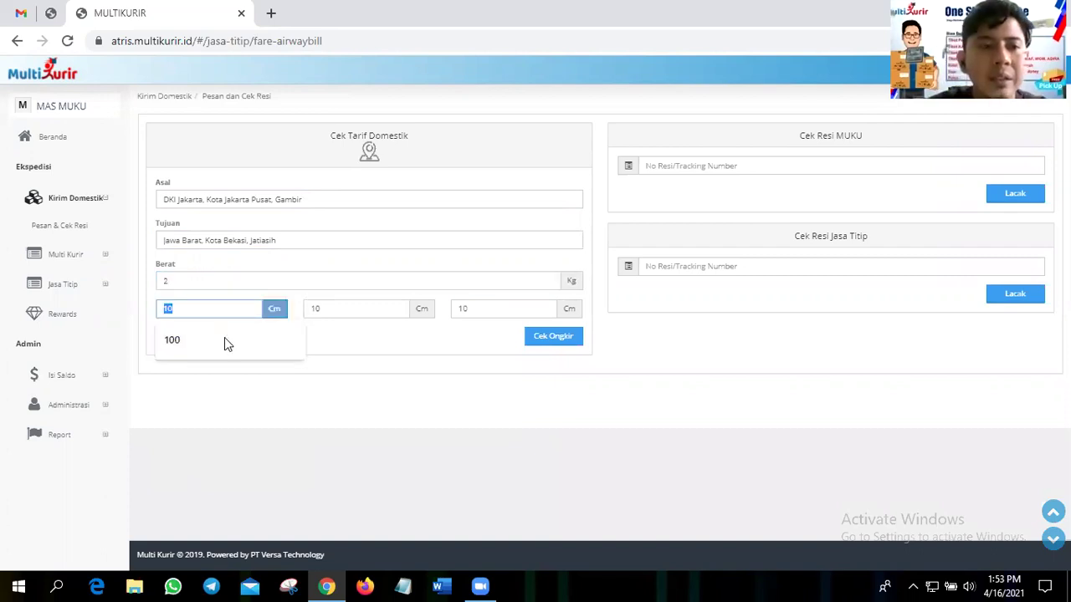
pyautogui.press('Down')
pyautogui.press('Return')
pyautogui.press('Tab')
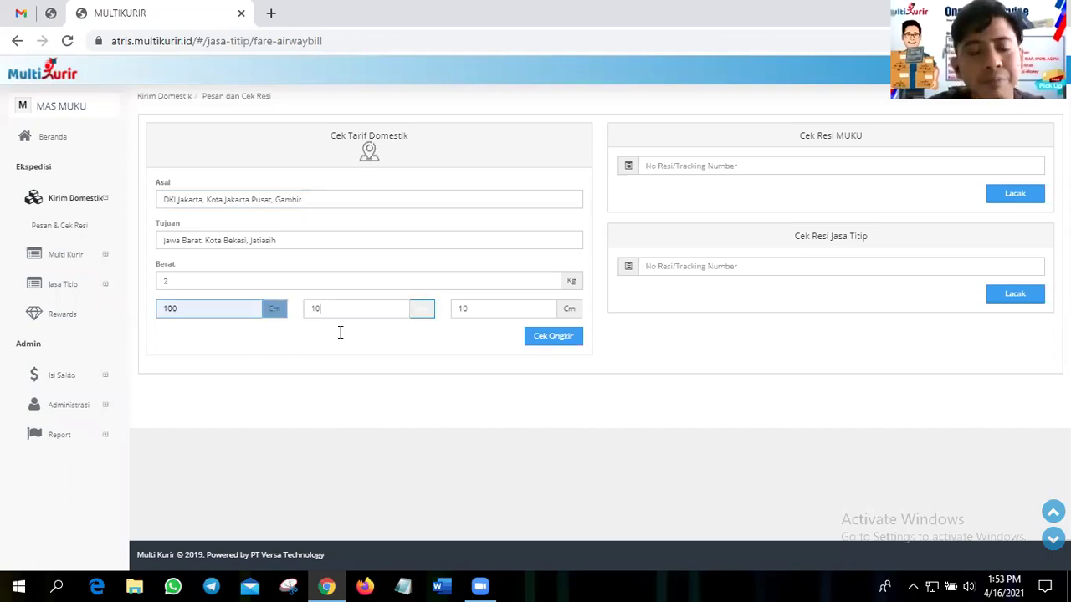
pyautogui.doubleClick(366, 311)
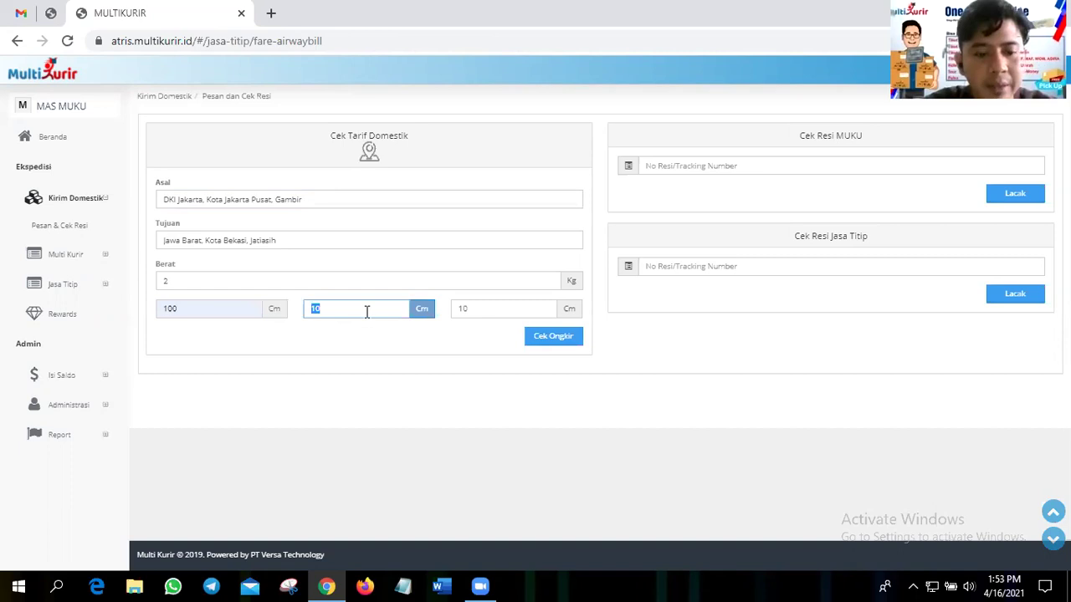
pyautogui.write('5')
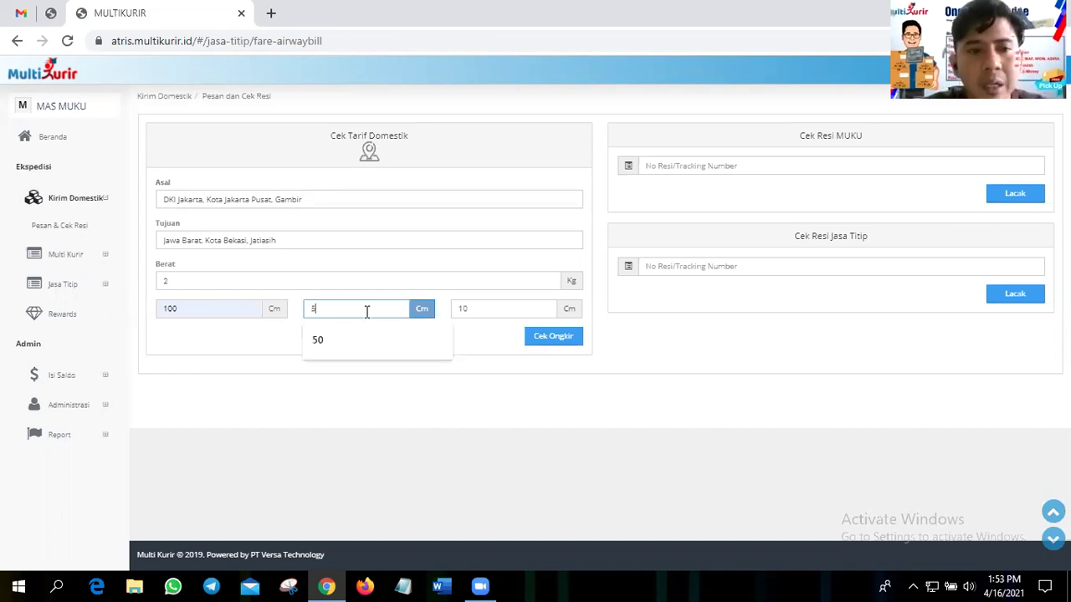
pyautogui.write('0')
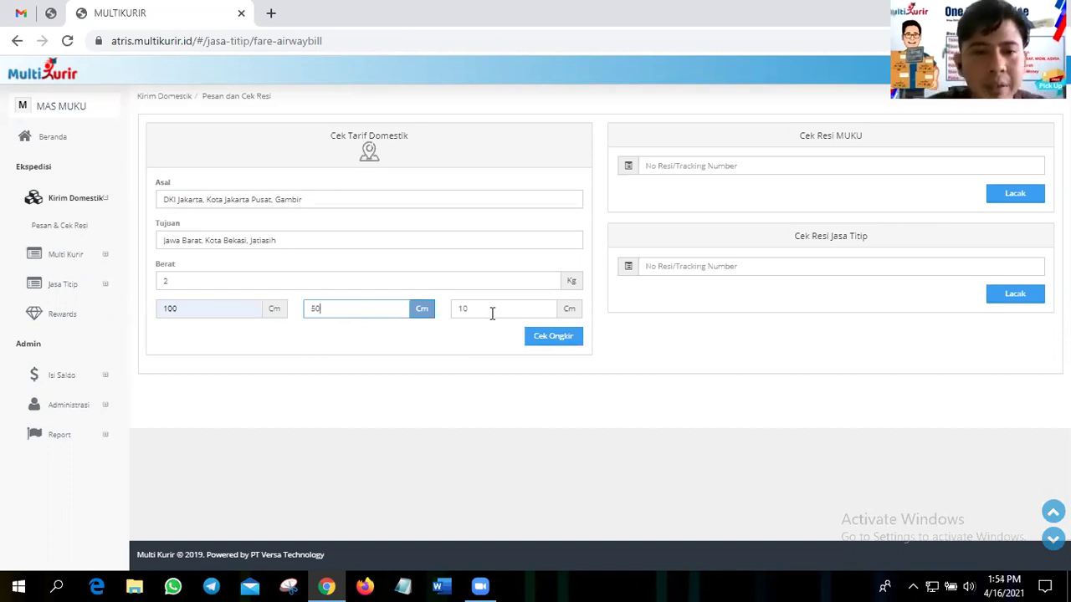
pyautogui.doubleClick(492, 313)
pyautogui.press('BackSpace')
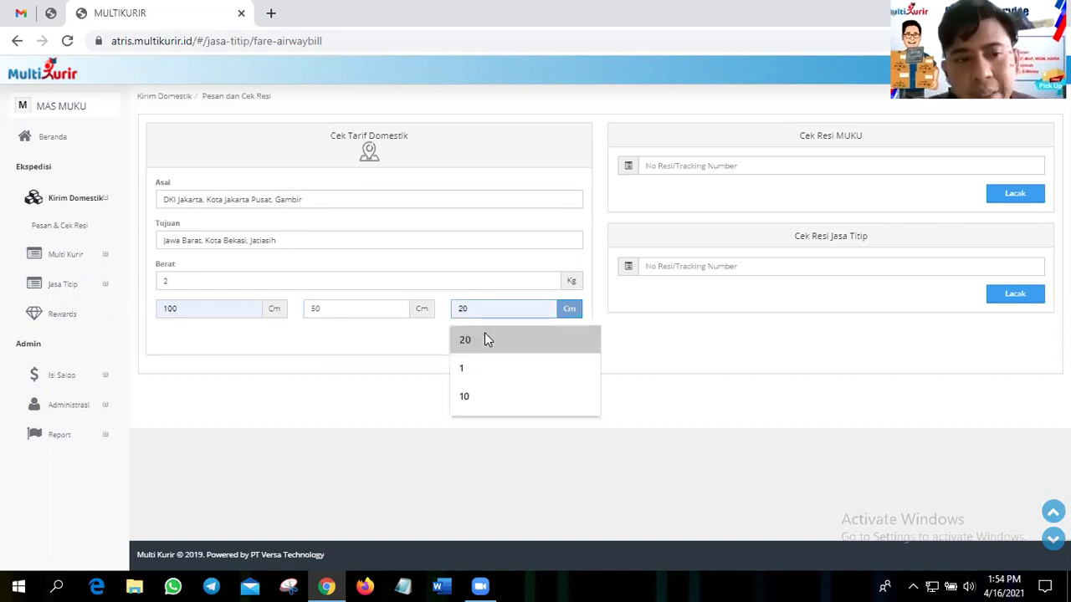
pyautogui.click(485, 339)
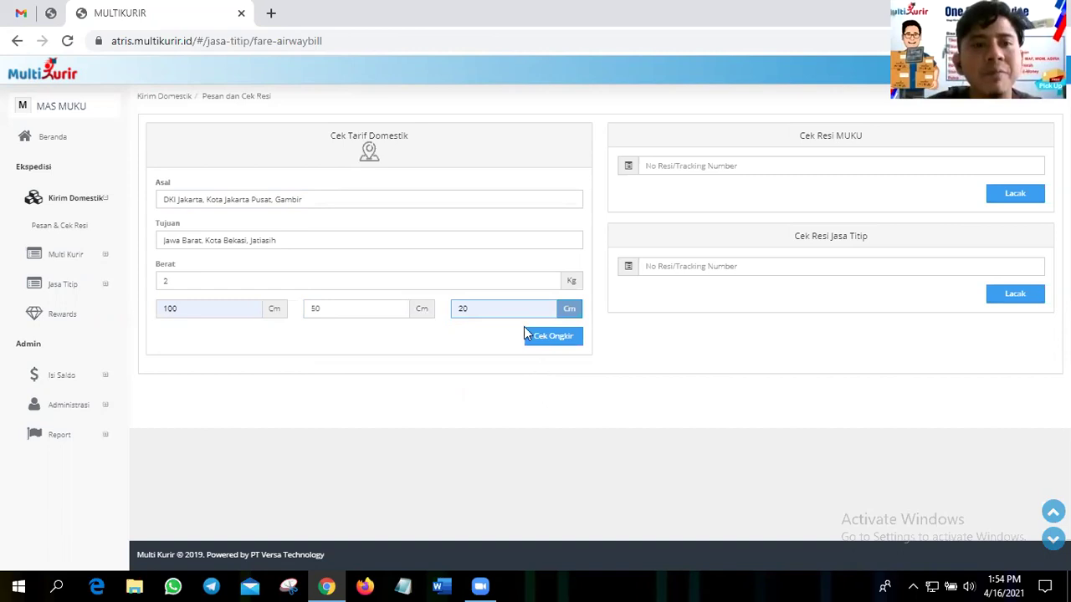
# - Run Cek Ongkir and review the rates: MUKU PAHE 14.000, MUKU REG 16.000, JASTIP from 9.500
pyautogui.click(552, 342)
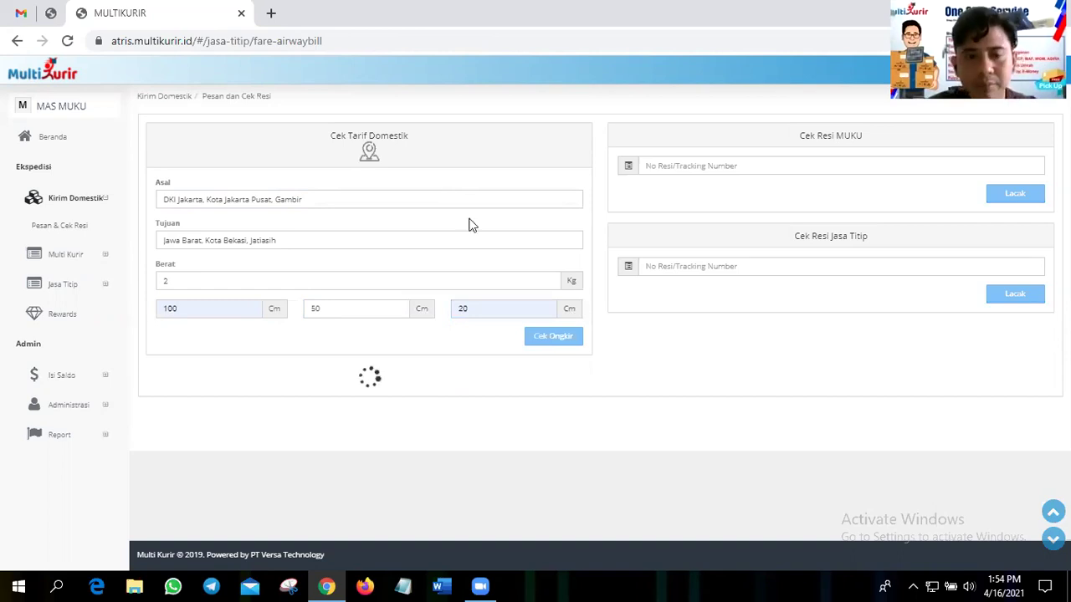
pyautogui.scroll(-1, 471, 224)
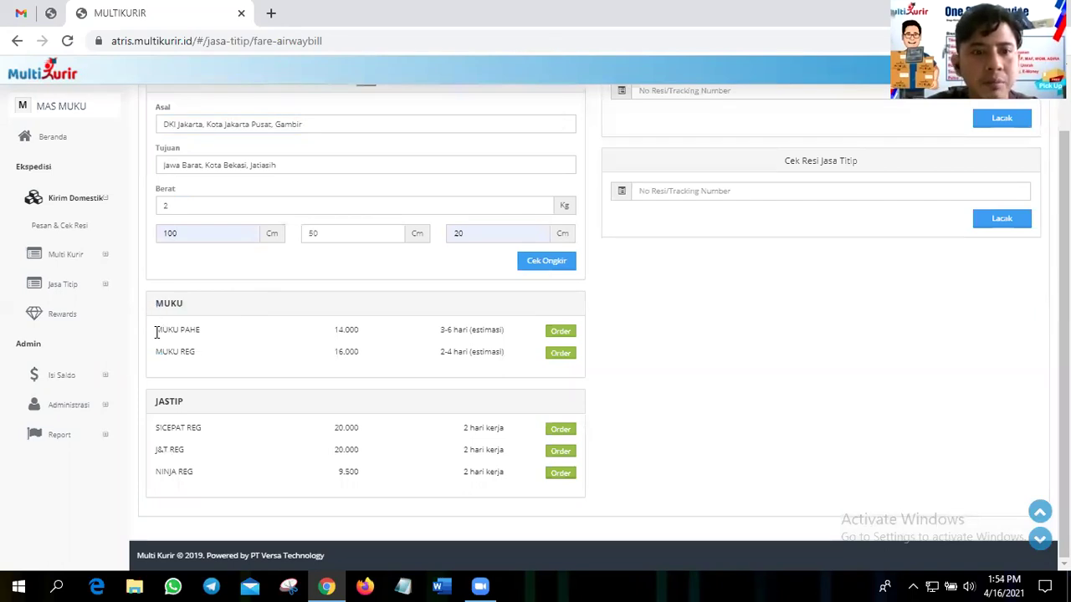
pyautogui.scroll(1, 218, 330)
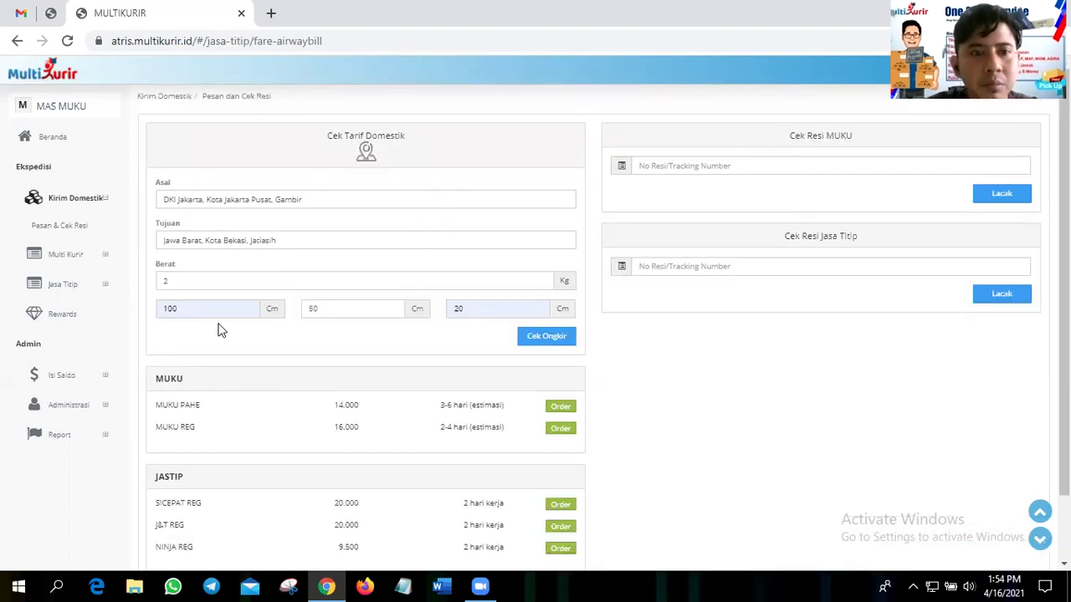
pyautogui.scroll(-1, 239, 337)
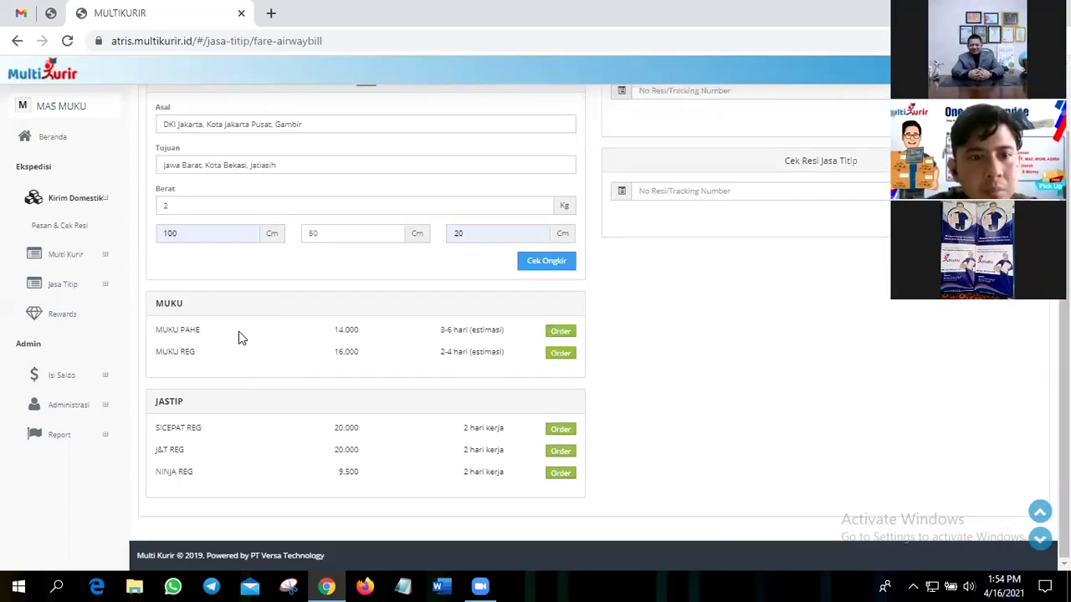
pyautogui.scroll(1, 240, 337)
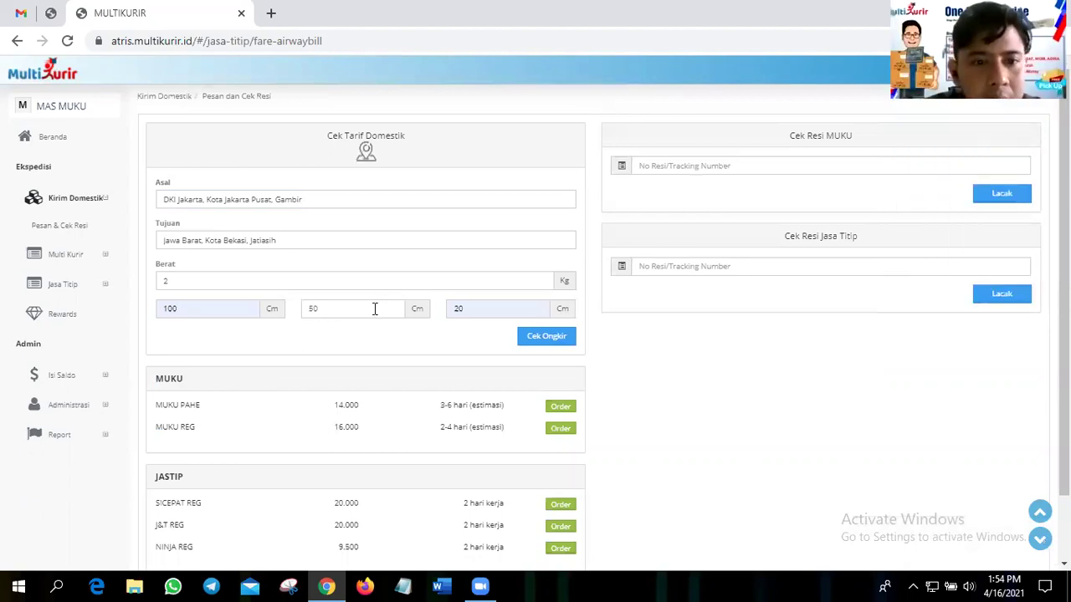
# - Change the package height to 25 cm and recalculate the rates
pyautogui.click(491, 308)
pyautogui.press('BackSpace')
pyautogui.write('5')
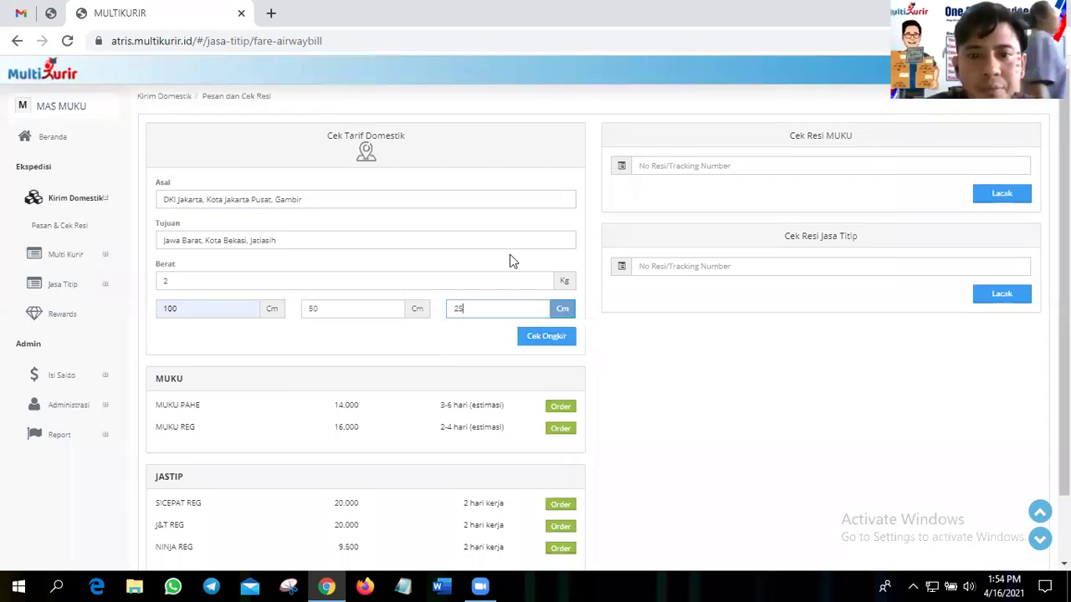
pyautogui.press('Return')
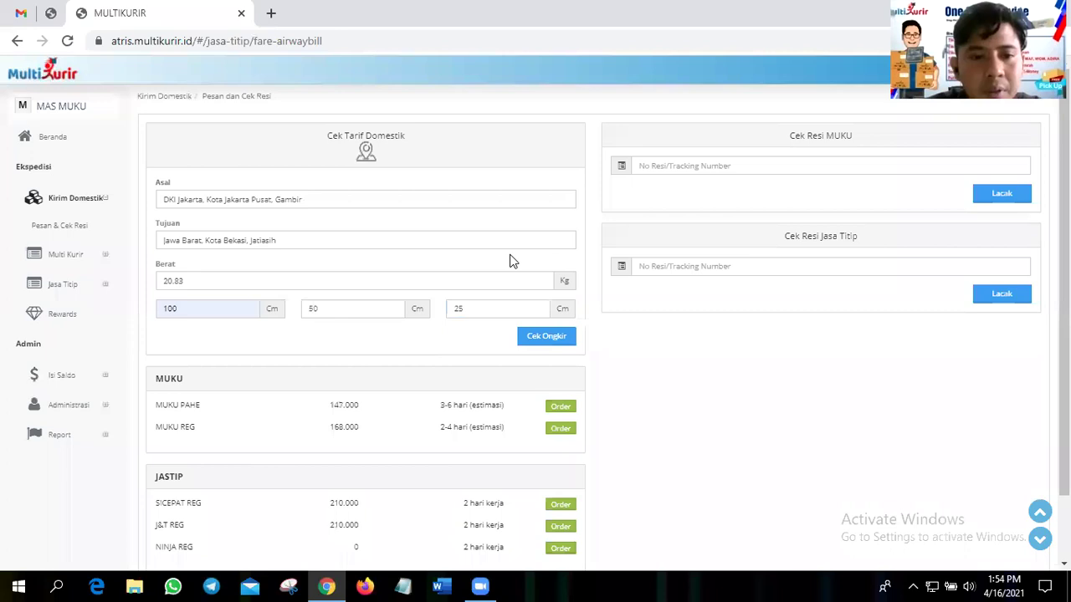
pyautogui.scroll(-2, 509, 260)
pyautogui.scroll(2, 509, 260)
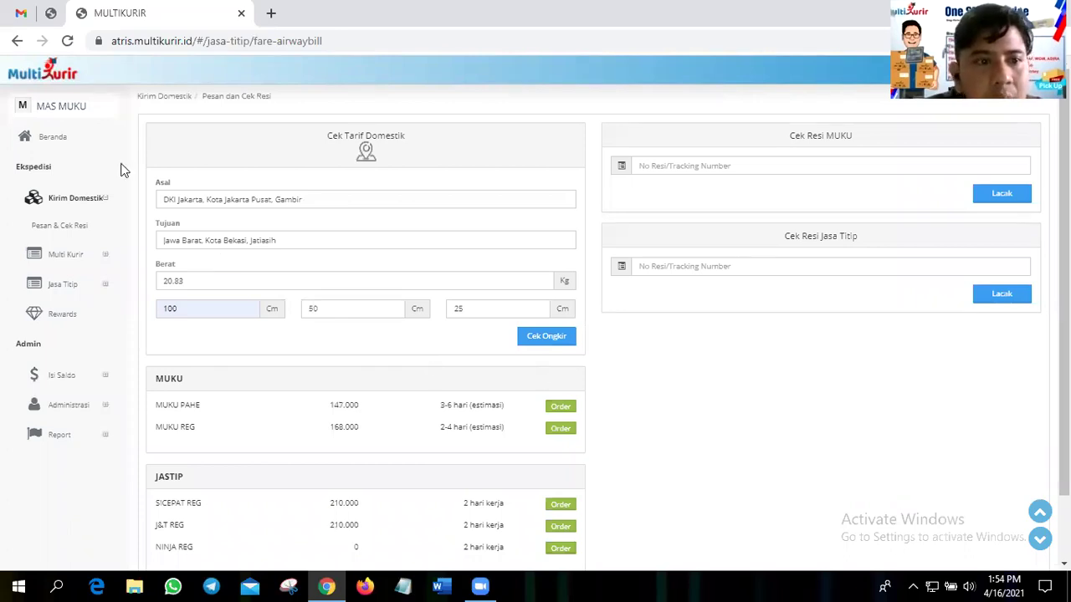
# - Re-enter the weight as 2 kg and recalculate, then adjust the weight and height fields again
pyautogui.moveTo(212, 278); pyautogui.dragTo(138, 275)
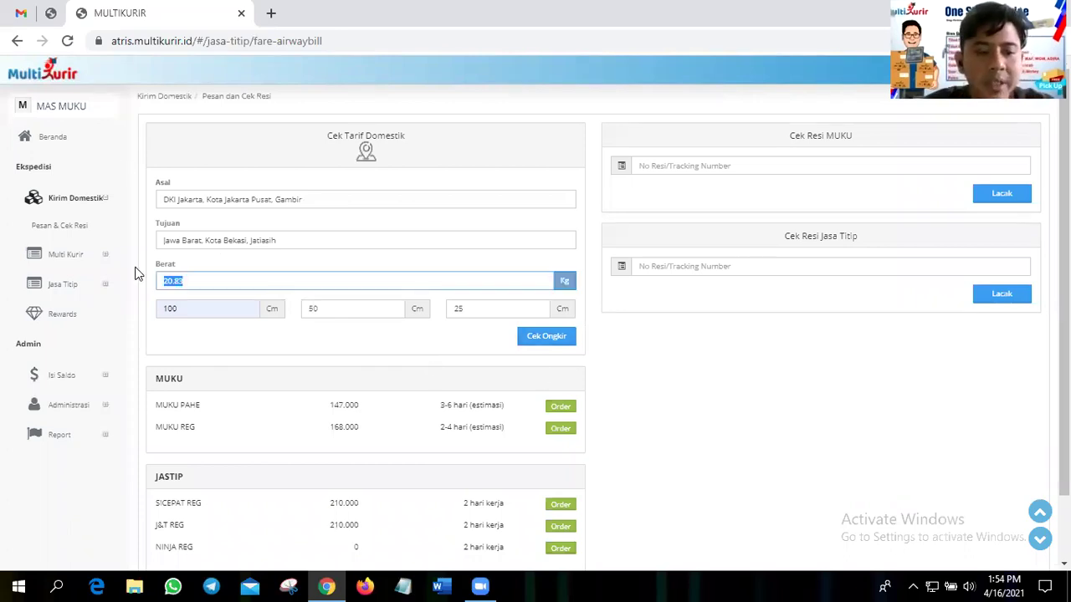
pyautogui.write('2')
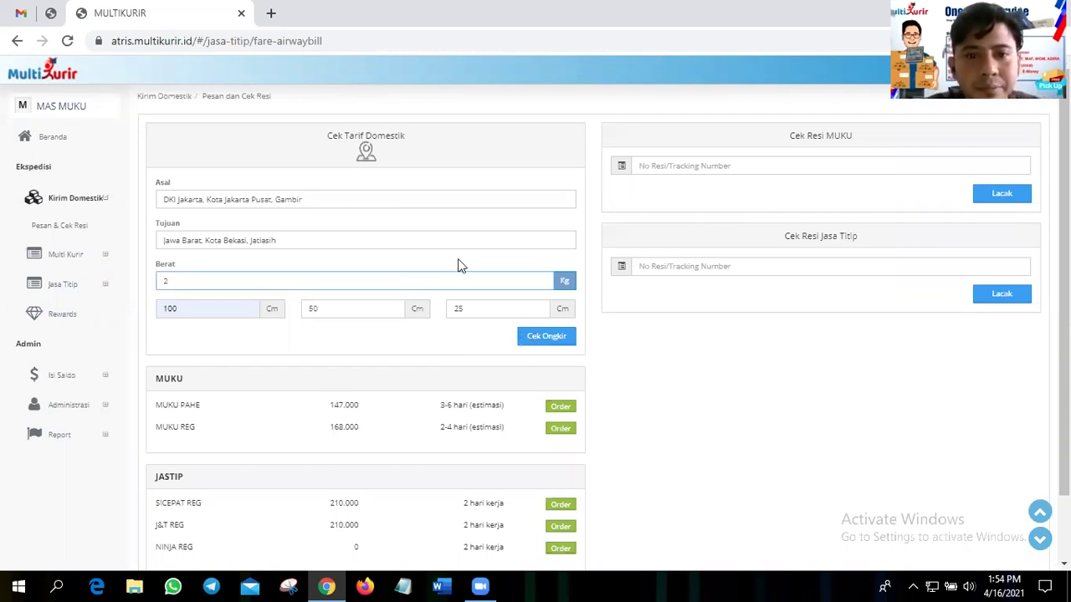
pyautogui.press('Return')
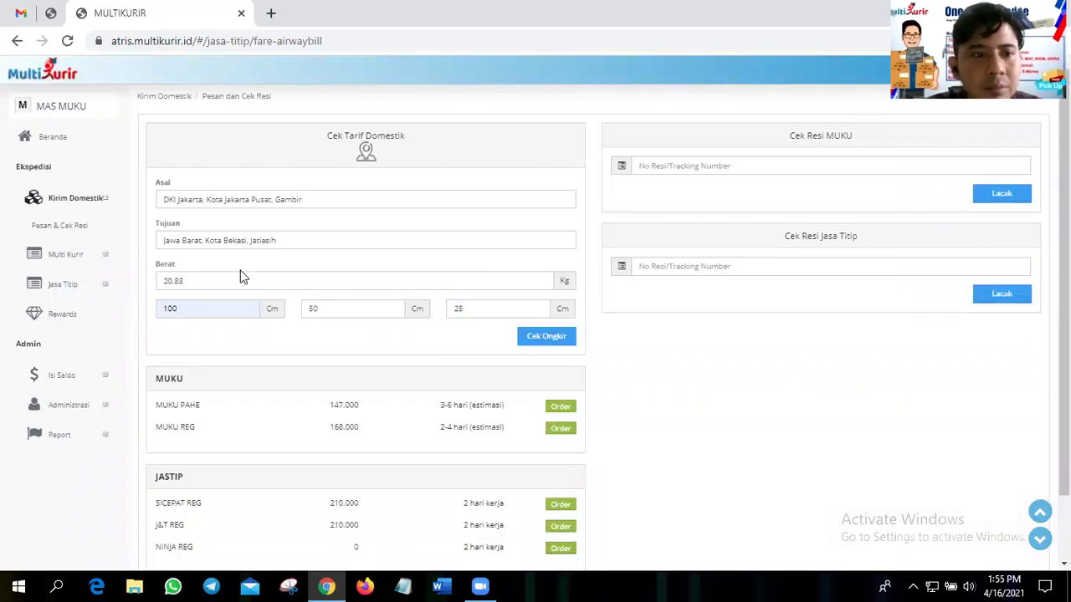
pyautogui.click(240, 270)
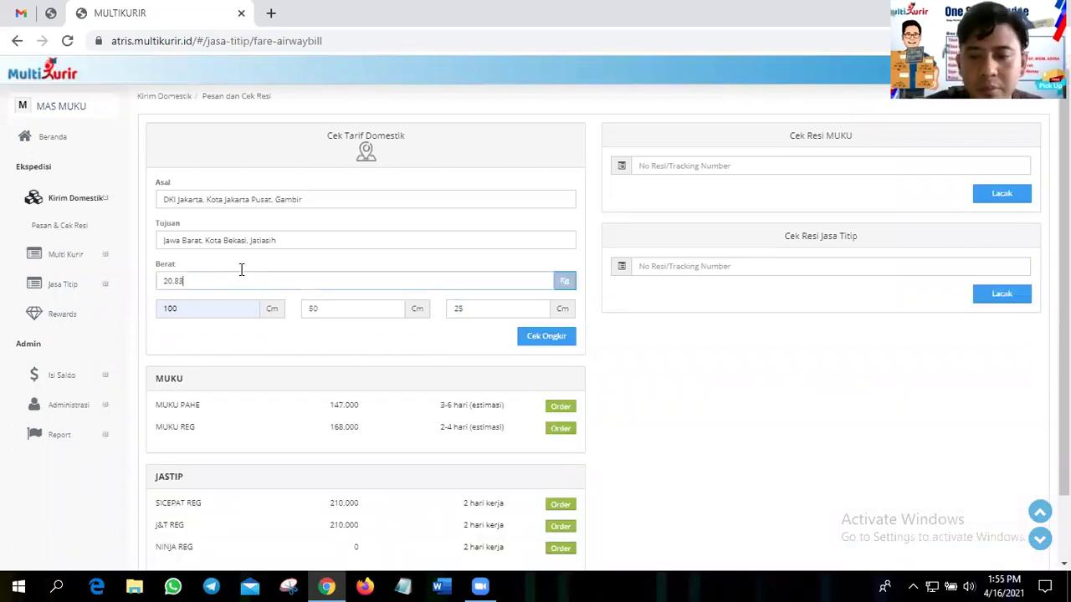
pyautogui.press('BackSpace')
pyautogui.press('BackSpace')
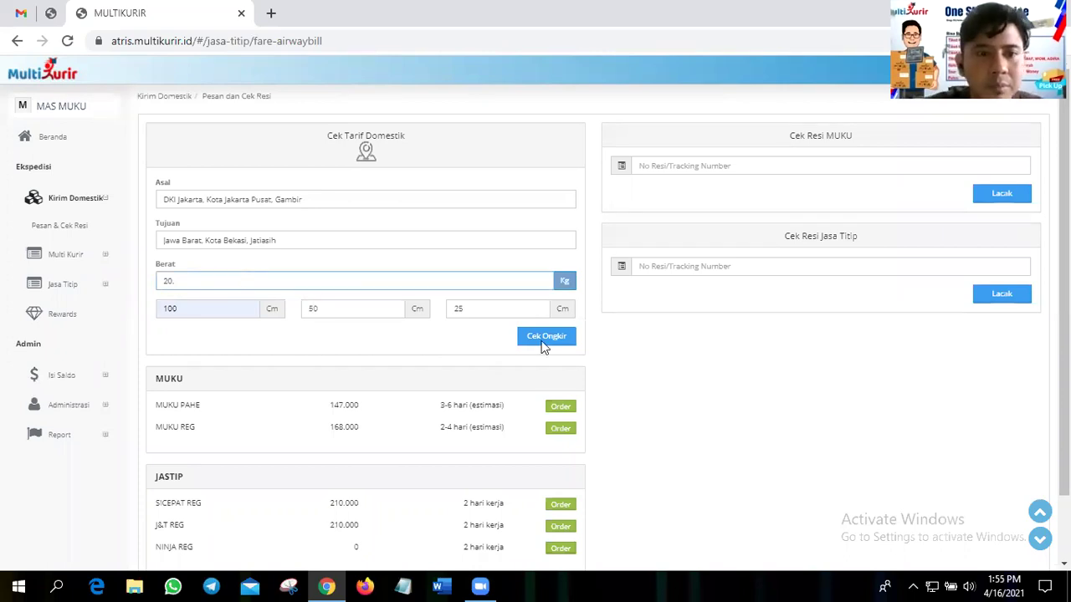
pyautogui.press('BackSpace')
pyautogui.press('BackSpace')
pyautogui.click(500, 309)
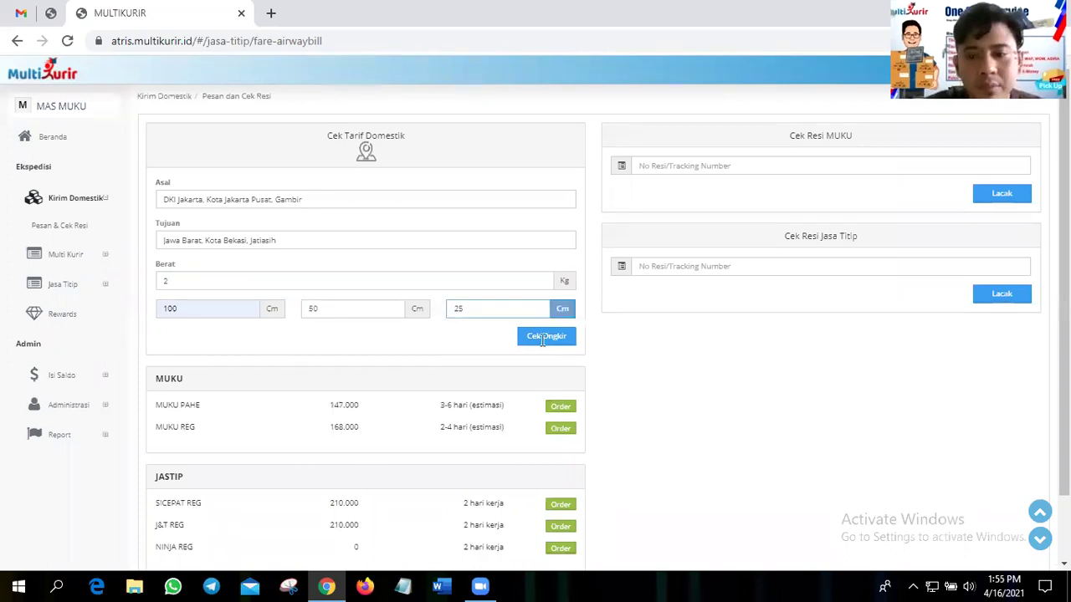
pyautogui.press('BackSpace')
pyautogui.write('0')
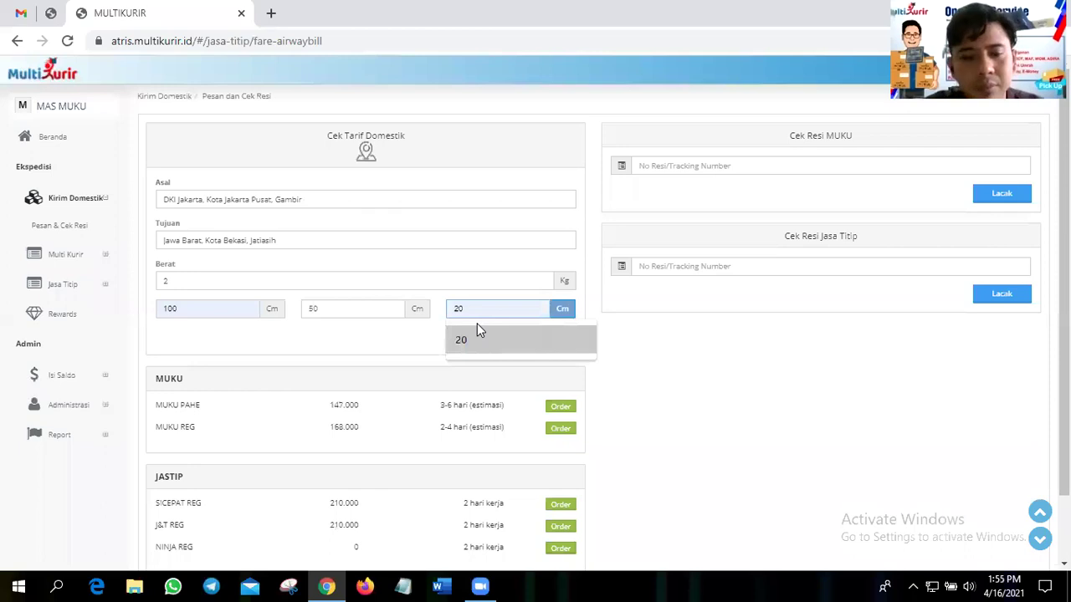
pyautogui.press('BackSpace')
# - Recalculate rates with a 25 cm height and a 2 kg weight
pyautogui.write('5')
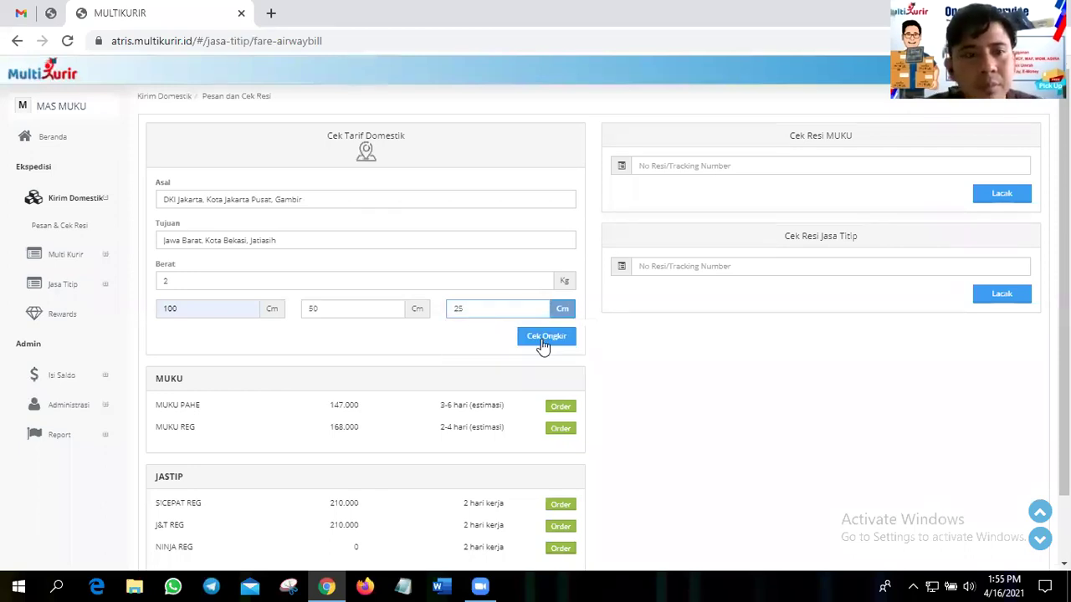
pyautogui.click(541, 340)
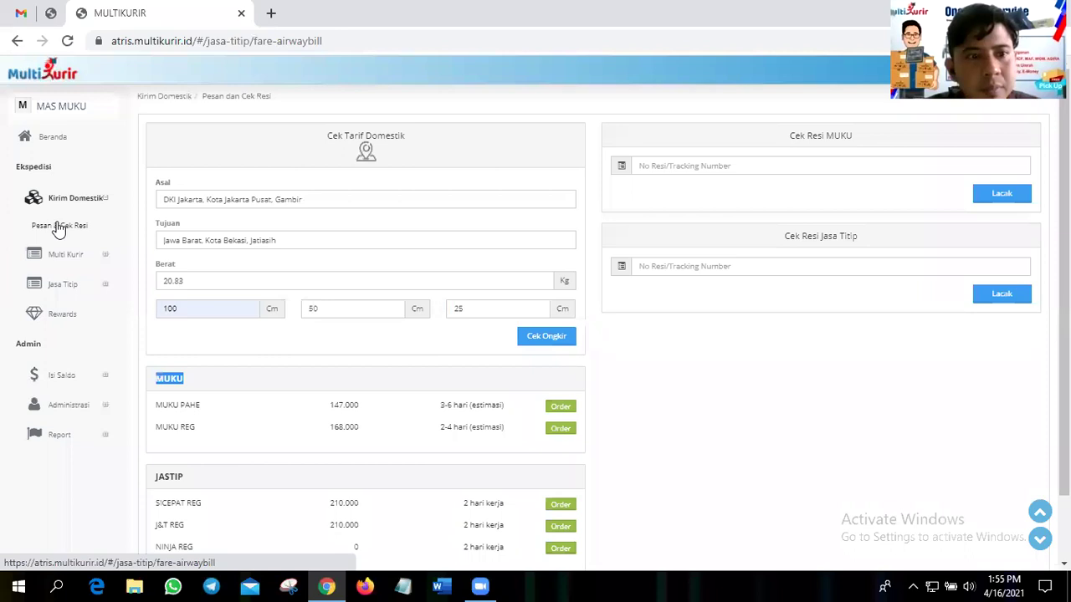
pyautogui.doubleClick(321, 278)
pyautogui.write('2')
pyautogui.click(539, 339)
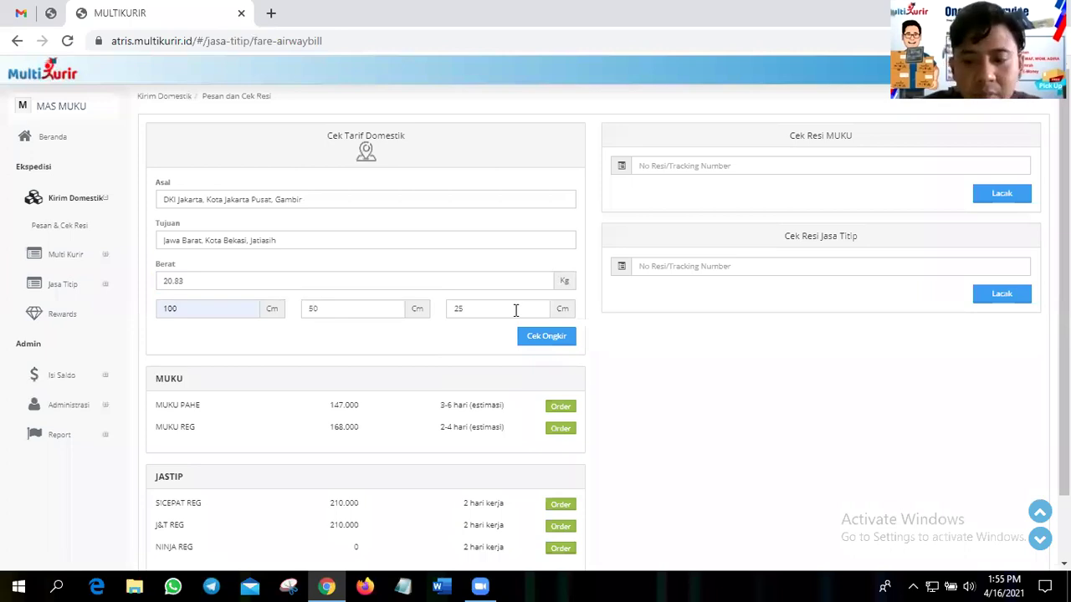
# - Set the third dimension back to 20 cm, recalculate, then reload the page to reset the form
pyautogui.click(516, 310)
pyautogui.press('BackSpace')
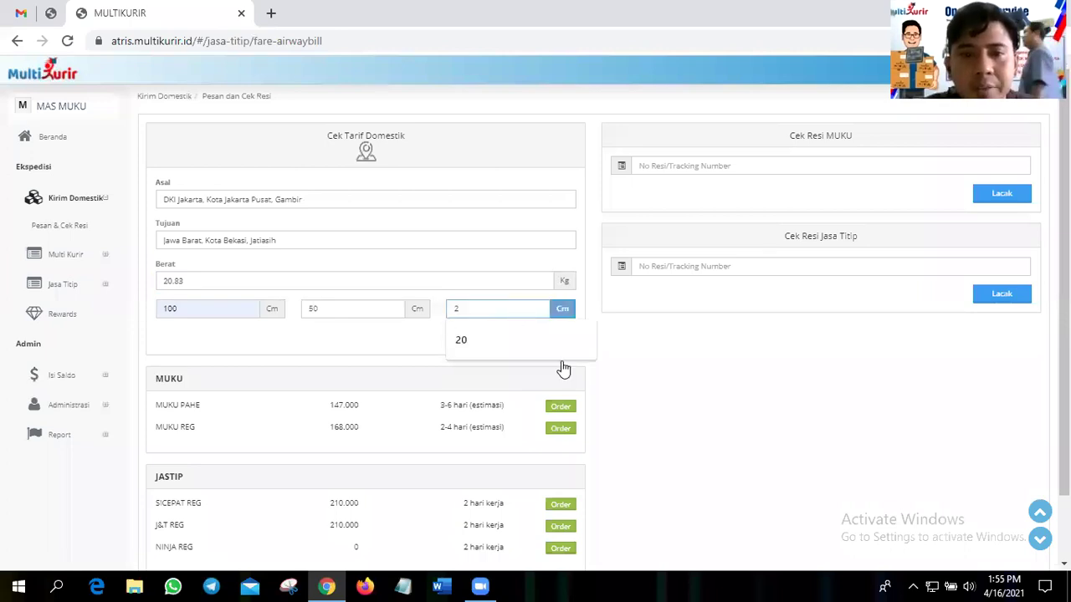
pyautogui.click(555, 344)
pyautogui.click(555, 336)
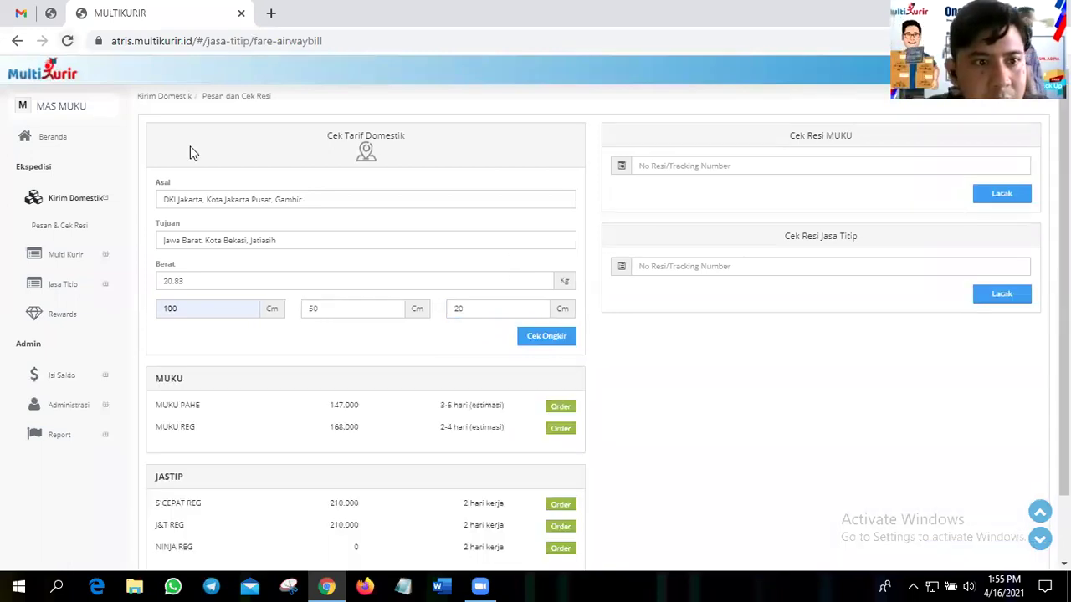
pyautogui.press('F5')
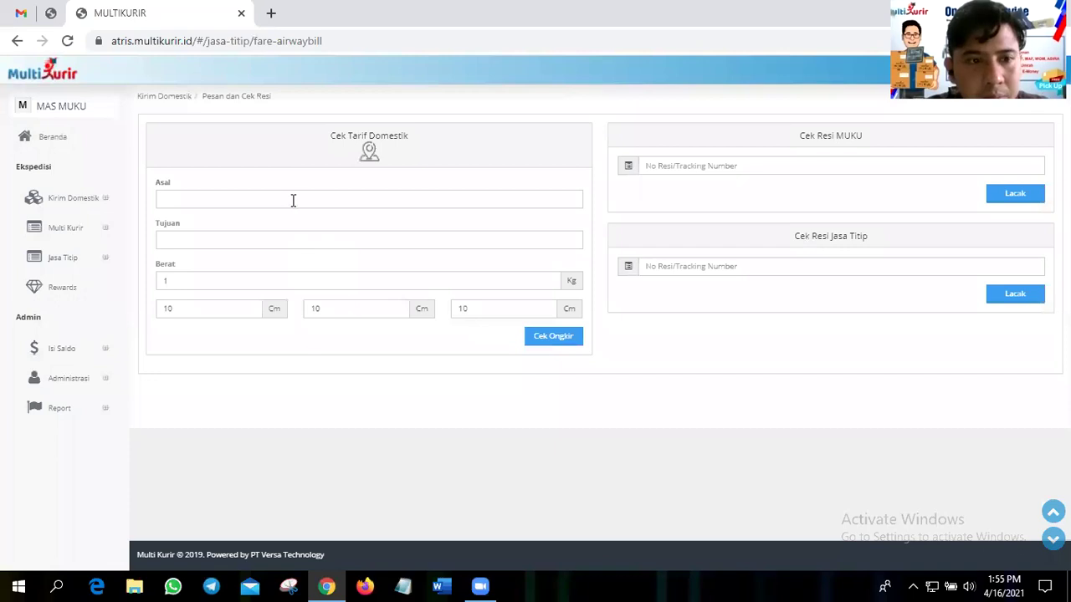
# - Set the origin to Gambir, Central Jakarta and the destination to Jatiasih, Bekasi
pyautogui.click(293, 200)
pyautogui.write('gambir')
pyautogui.click(292, 237)
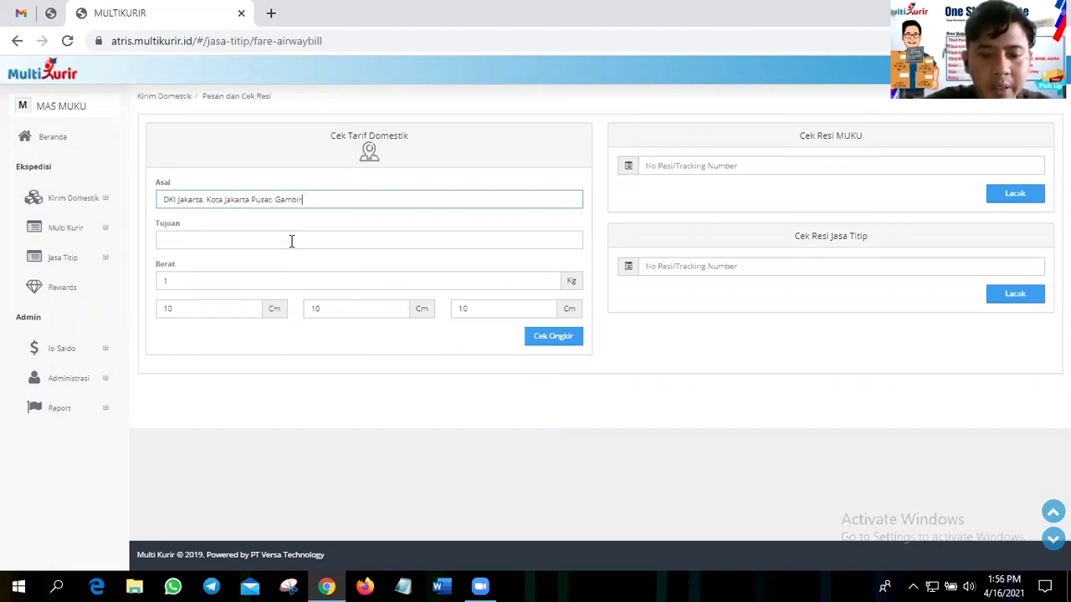
pyautogui.click(291, 241)
pyautogui.write('jatiasih')
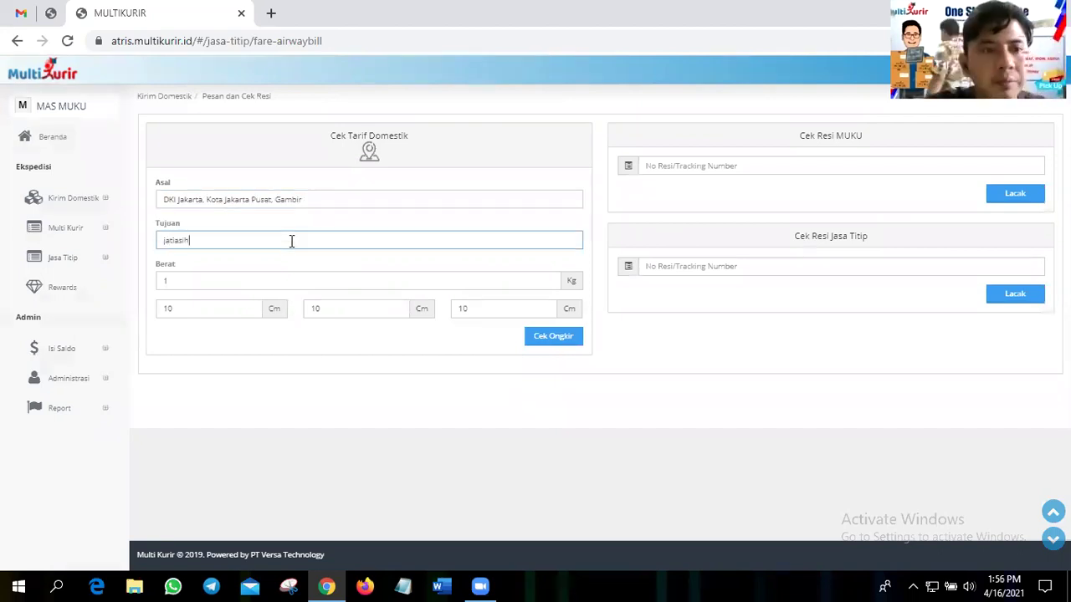
pyautogui.doubleClick(268, 289)
# - Set weight 2 kg and dimensions 100 × 50 × 25 cm, then check rates (MUKU PAHE 147.000)
pyautogui.write('2')
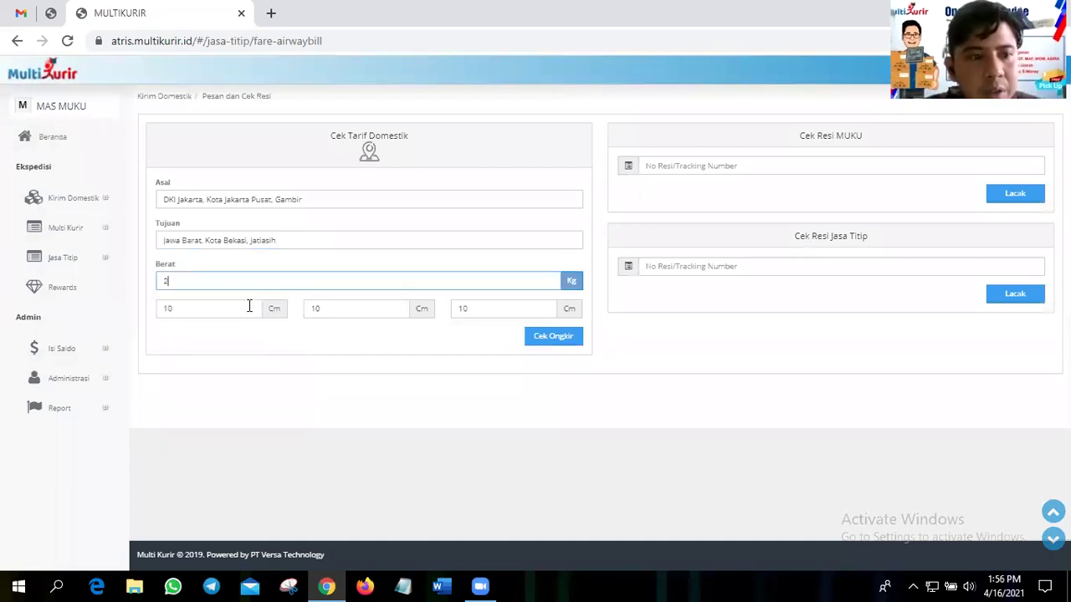
pyautogui.click(248, 306)
pyautogui.write('0')
pyautogui.press('Tab')
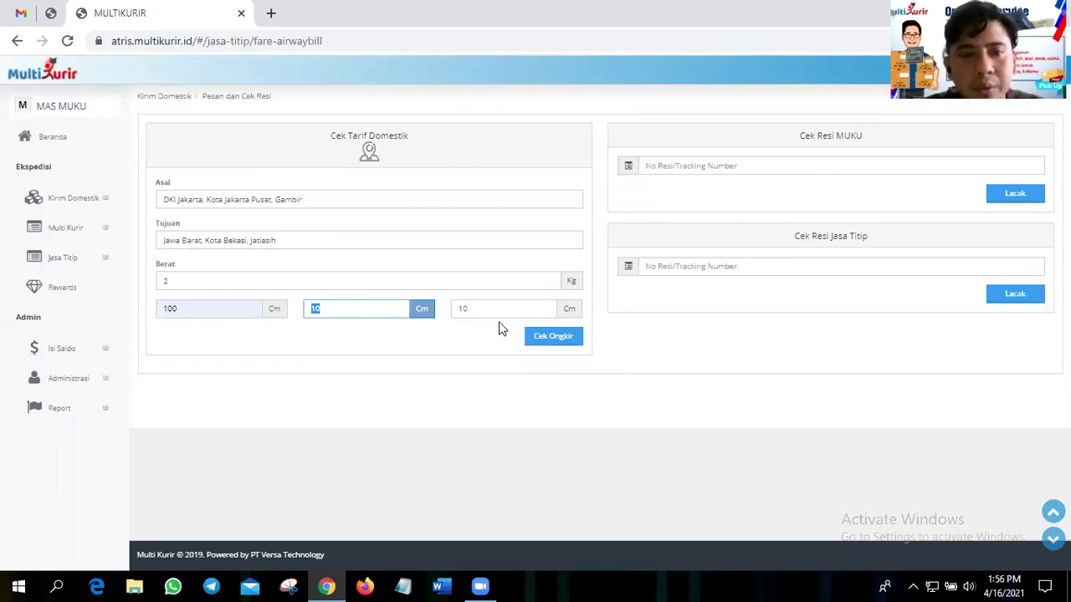
pyautogui.write('50')
pyautogui.press('Tab')
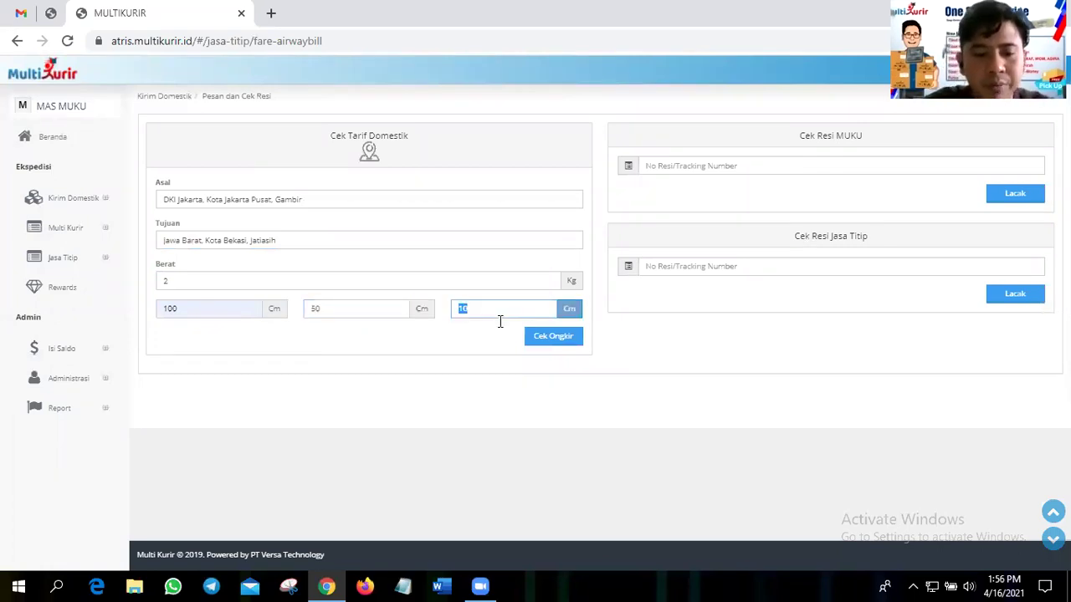
pyautogui.write('25')
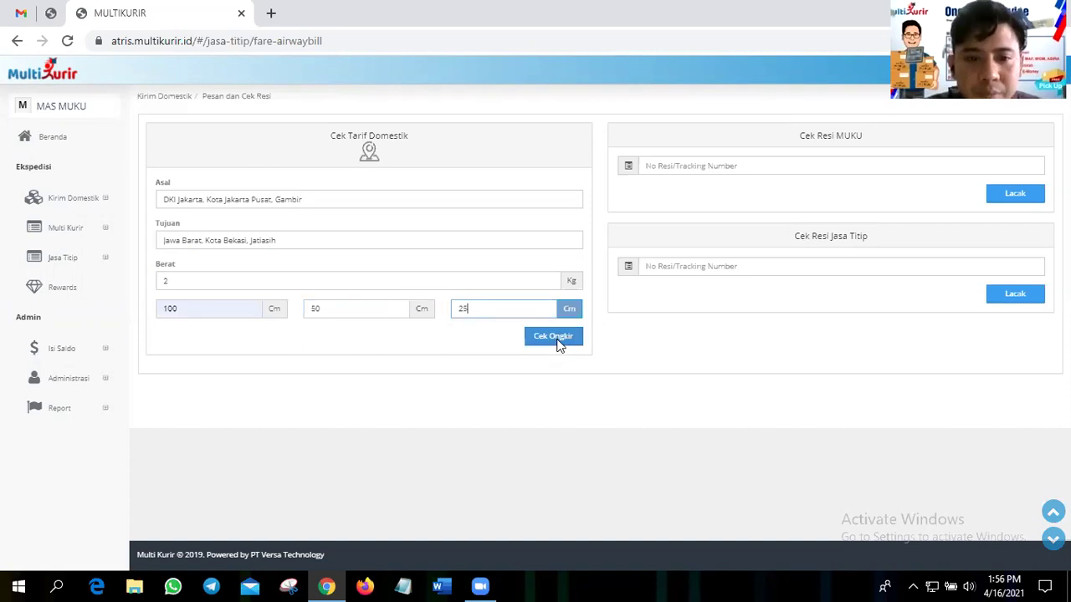
pyautogui.click(557, 340)
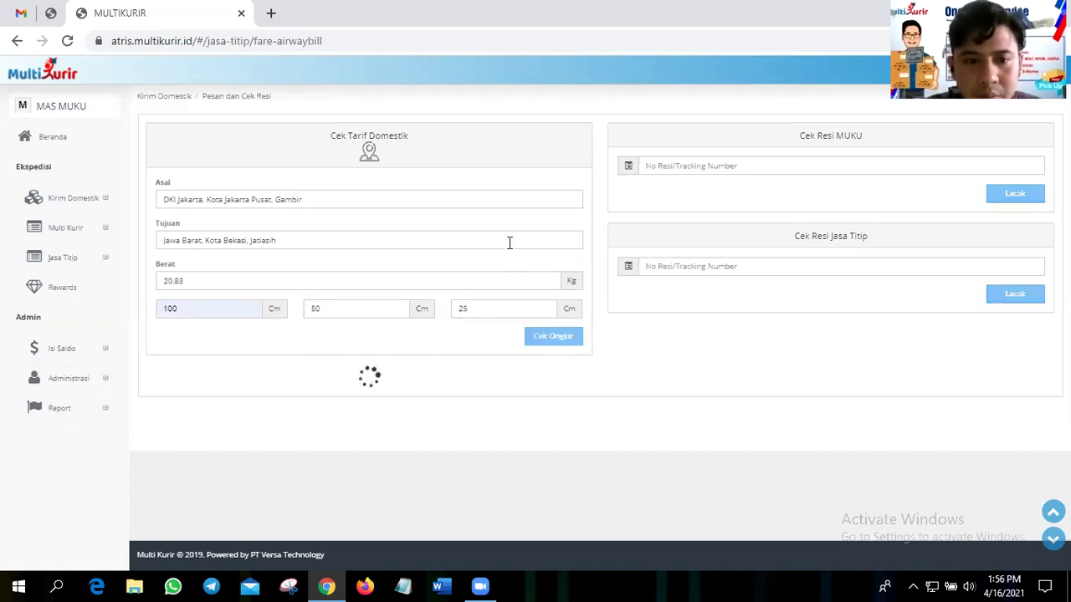
pyautogui.scroll(-1, 509, 242)
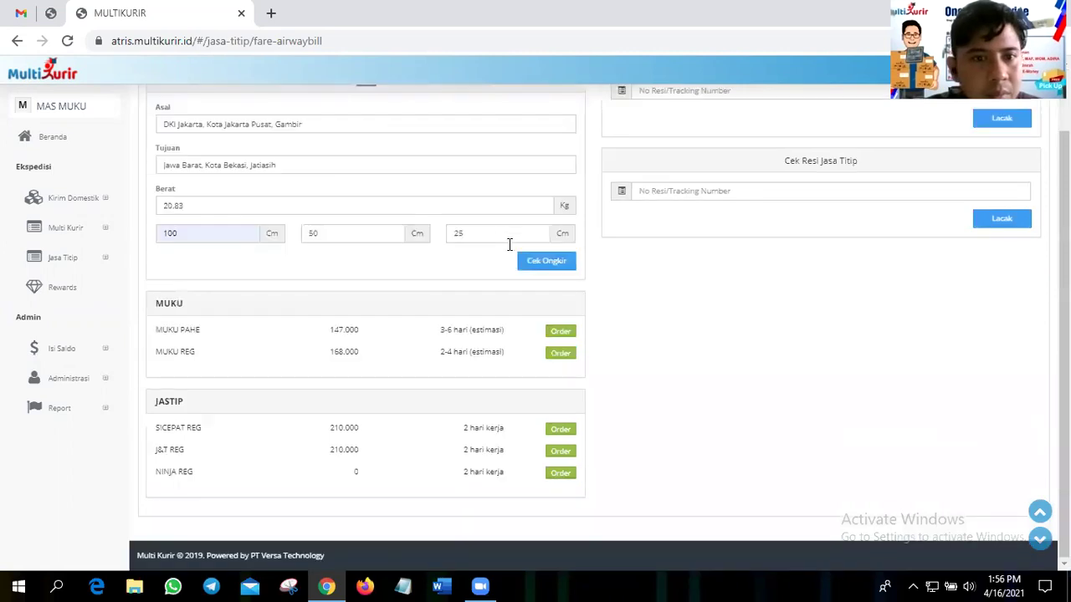
pyautogui.scroll(1, 511, 251)
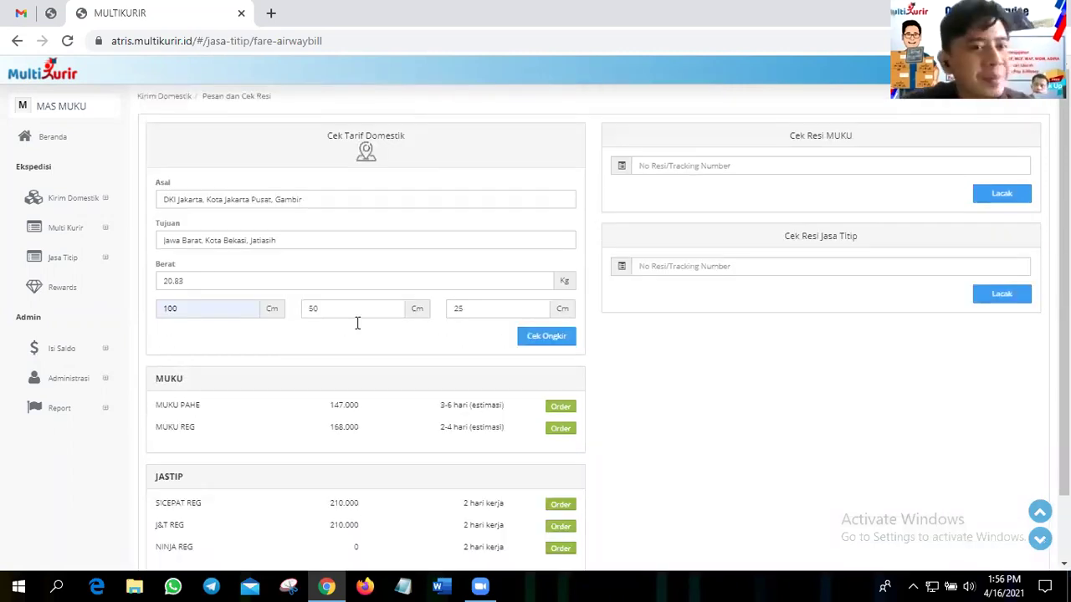
# - Reload the form and enter Gambir as origin and Jatiasih as destination
pyautogui.doubleClick(216, 280)
pyautogui.write('2')
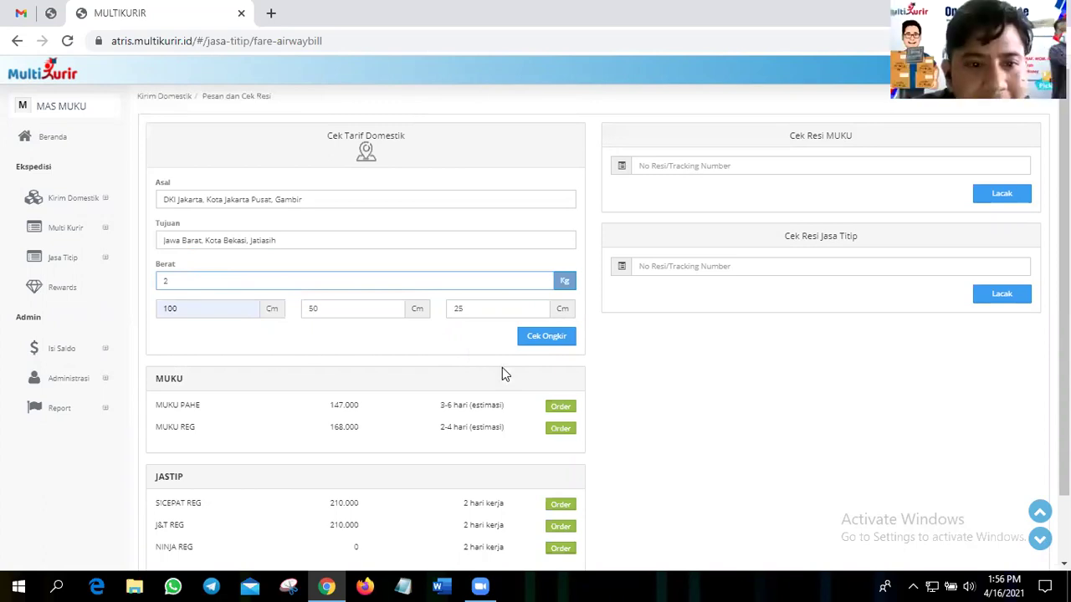
pyautogui.click(67, 42)
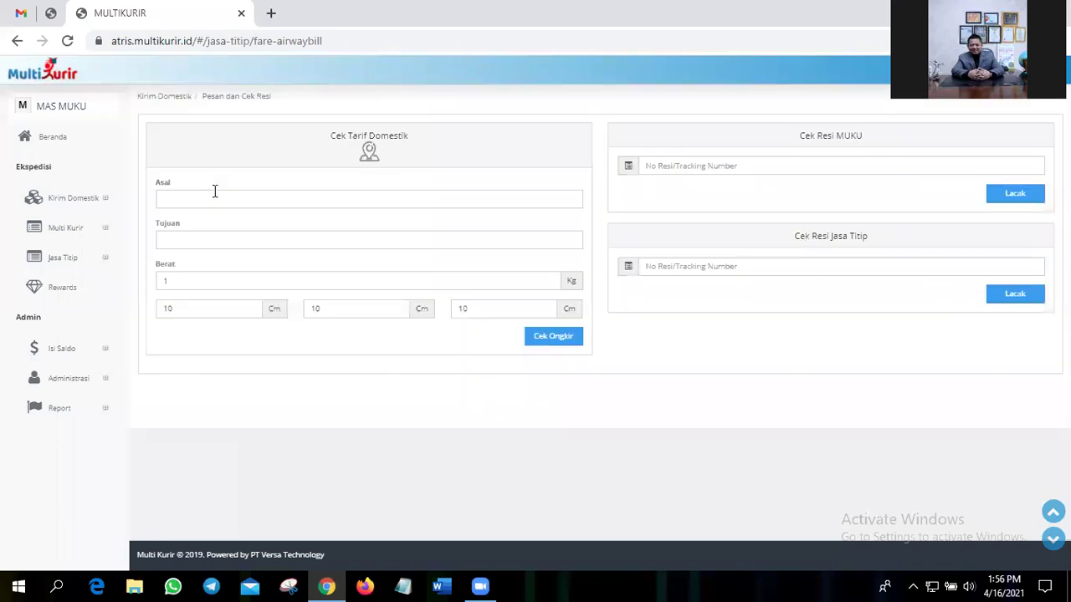
pyautogui.click(215, 192)
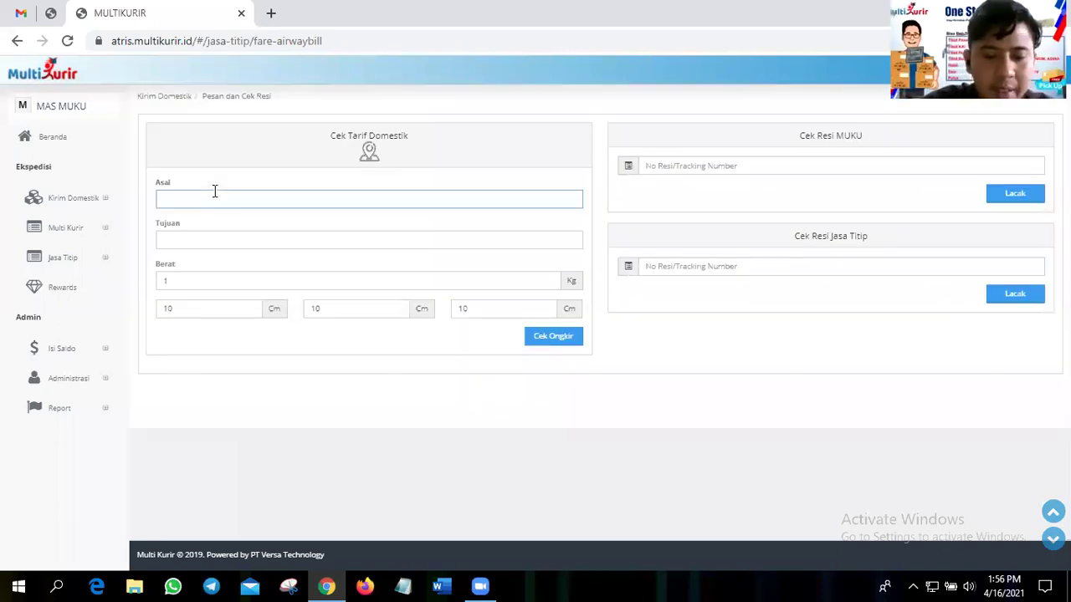
pyautogui.write('gambir')
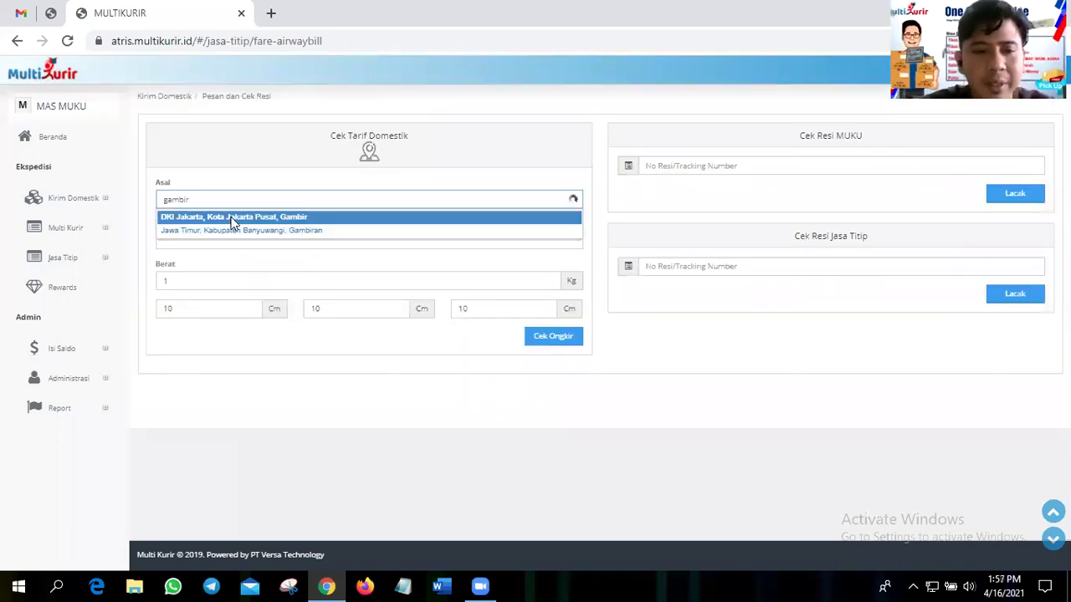
pyautogui.press('Tab')
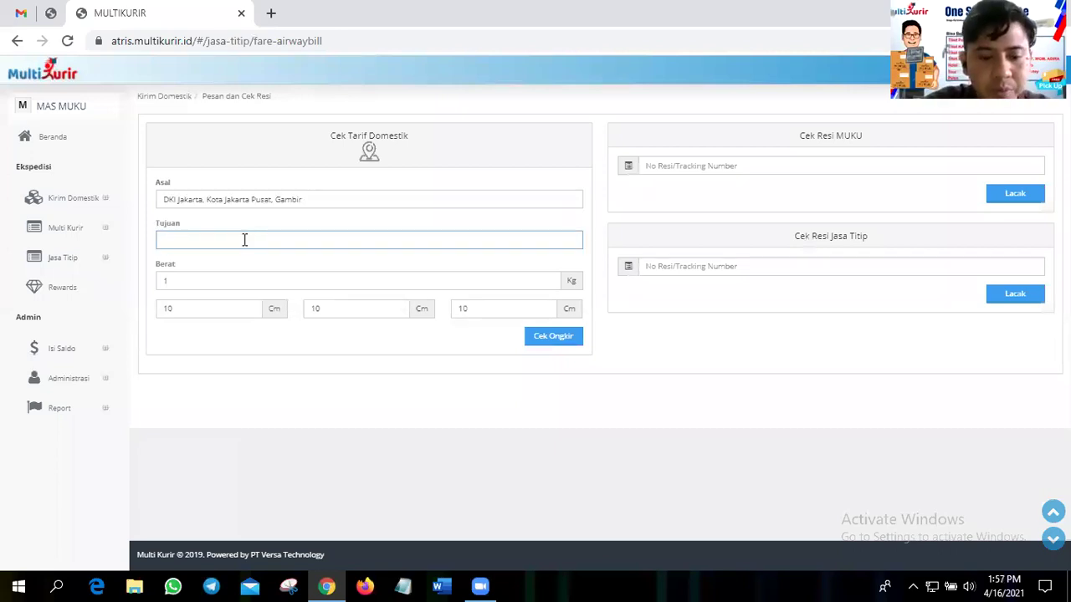
pyautogui.write('jatias')
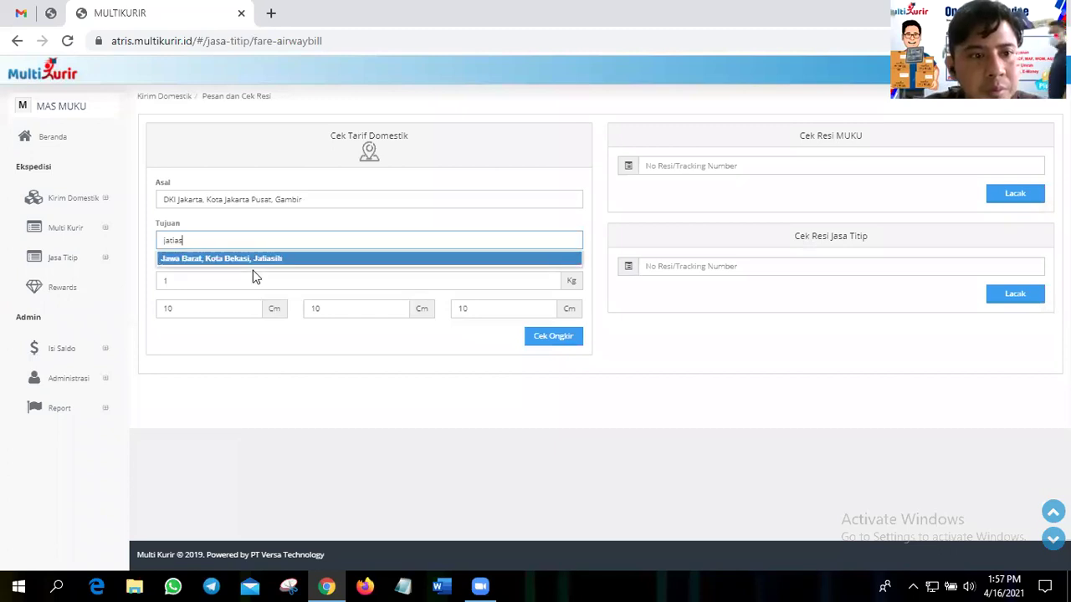
pyautogui.press('Tab')
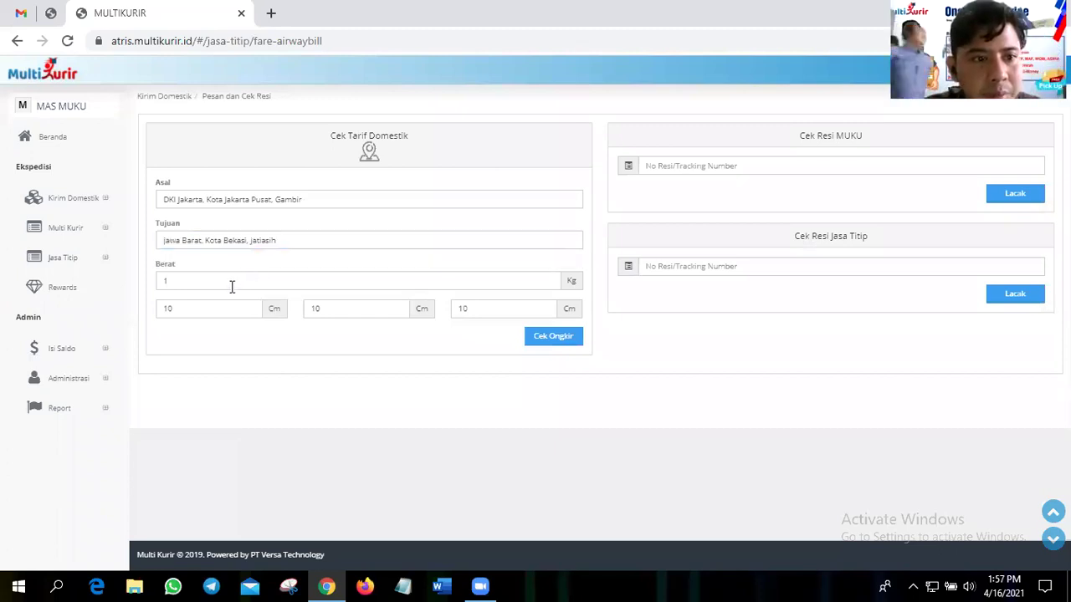
# - Enter weight 2 kg and dimensions 100 × 50 × 20 cm, then request the rates
pyautogui.click(231, 285)
pyautogui.write('2')
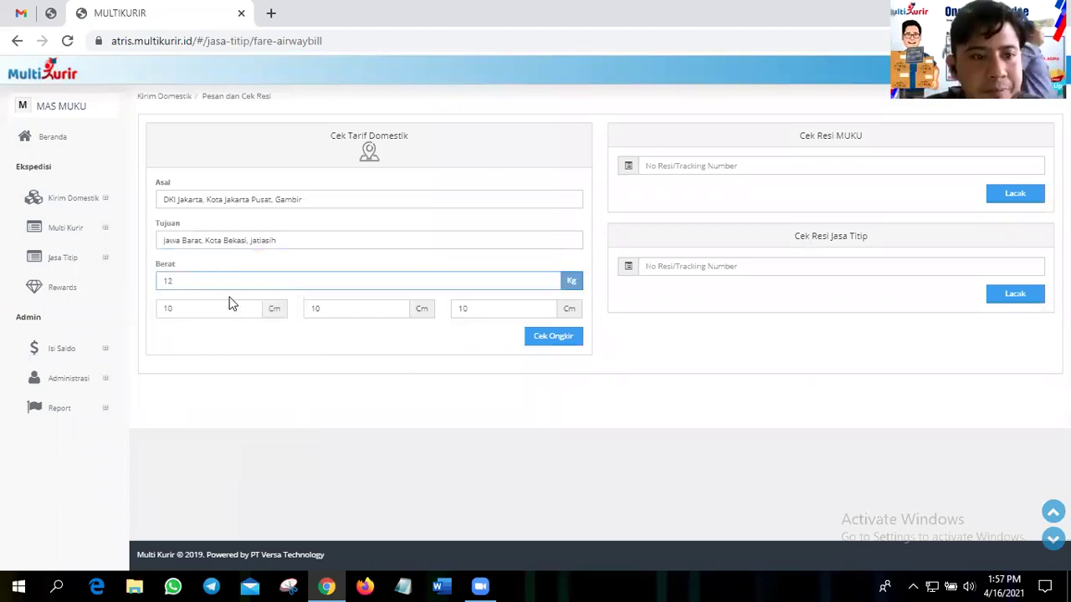
pyautogui.press('BackSpace')
pyautogui.press('Tab')
pyautogui.write('100')
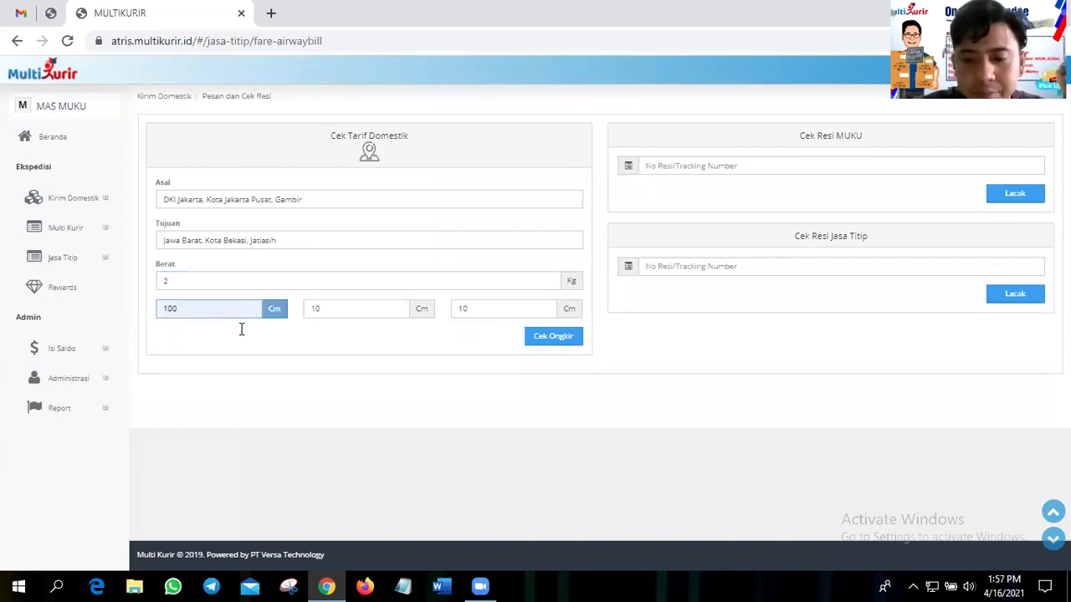
pyautogui.press('Tab')
pyautogui.write('50')
pyautogui.press('Tab')
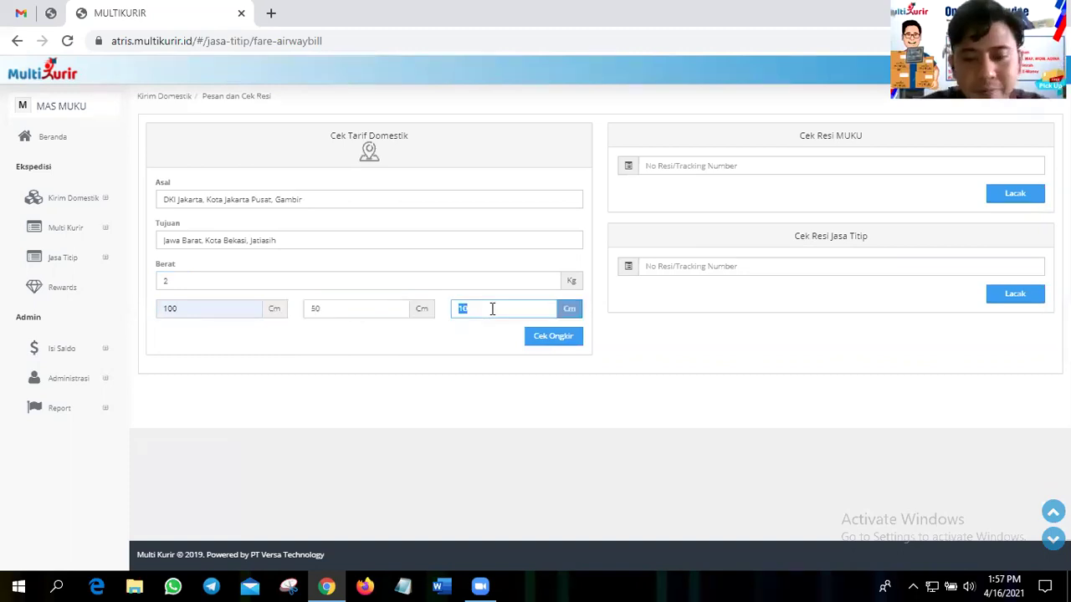
pyautogui.write('20')
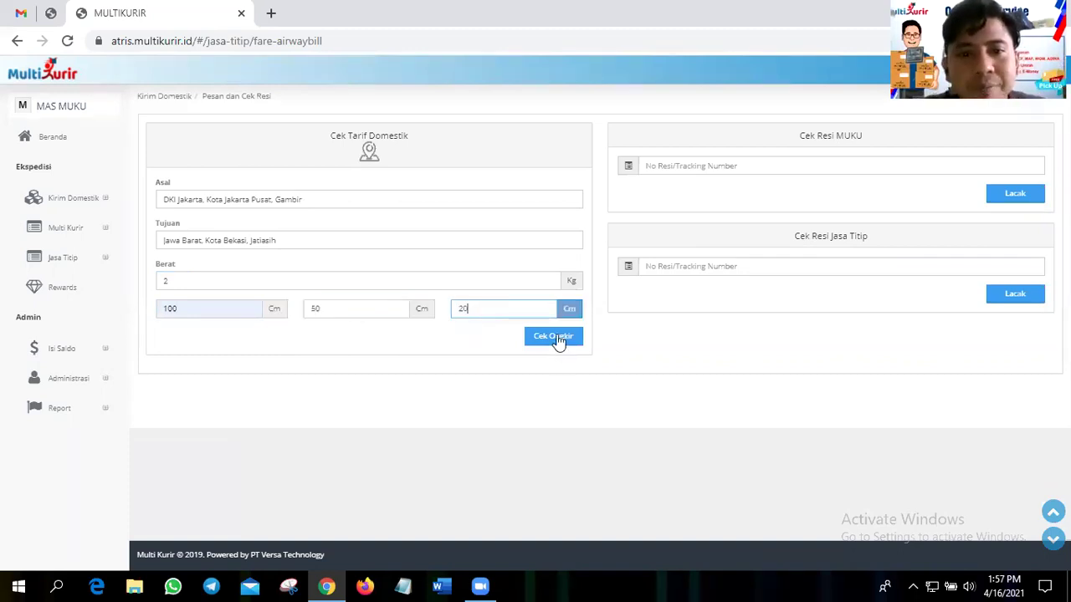
pyautogui.click(553, 338)
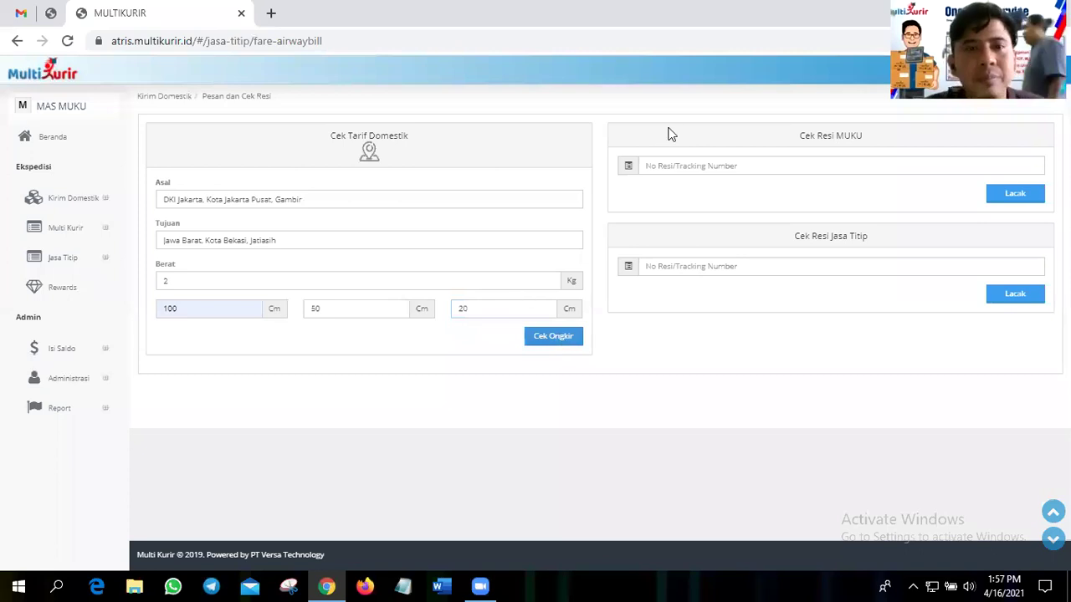
# - Dismiss the fill-in warning, re-select Gambir as the origin and check rates again
pyautogui.press('Return')
pyautogui.press('Return')
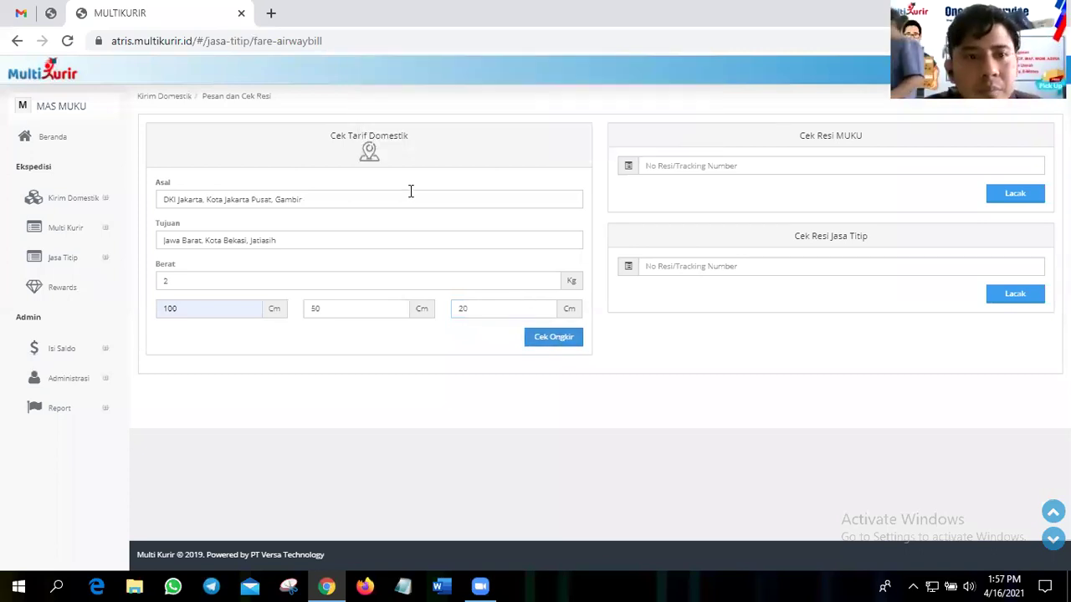
pyautogui.doubleClick(409, 191)
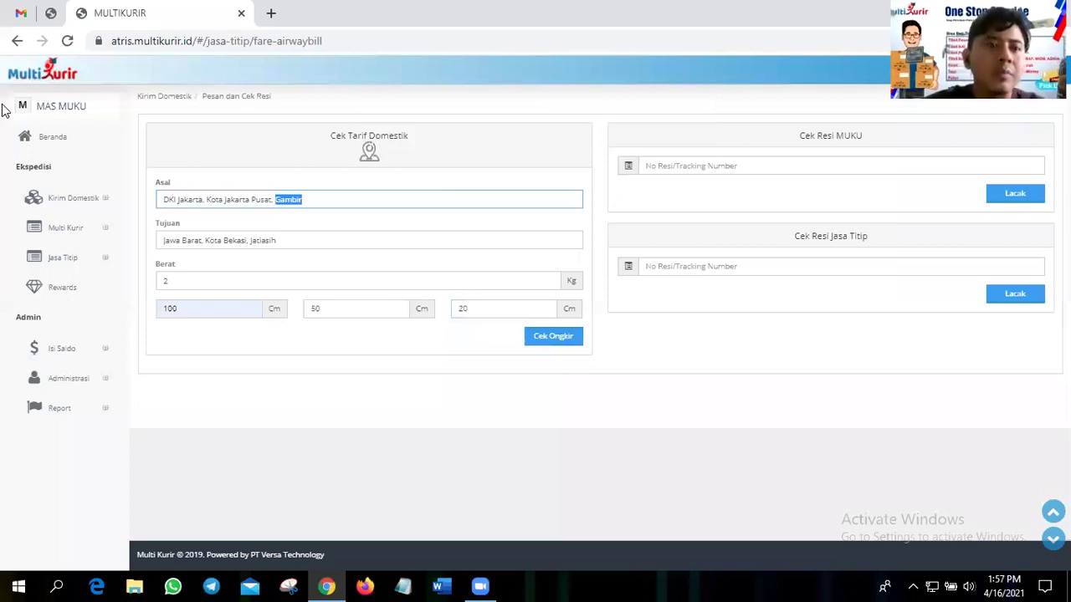
pyautogui.hotkey('ctrl', 'a')
pyautogui.write('gam')
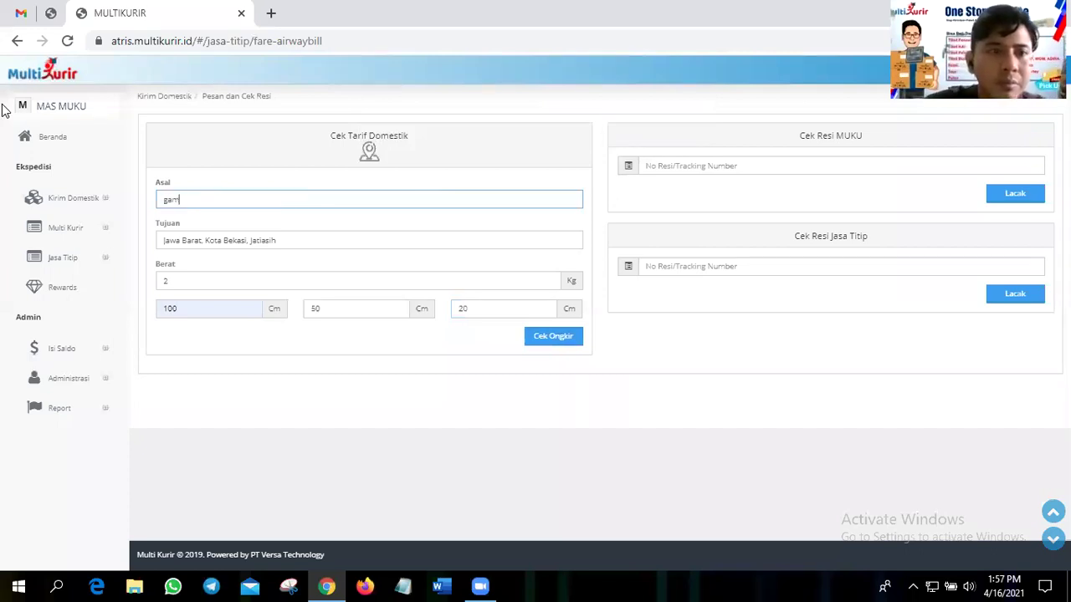
pyautogui.write('bir')
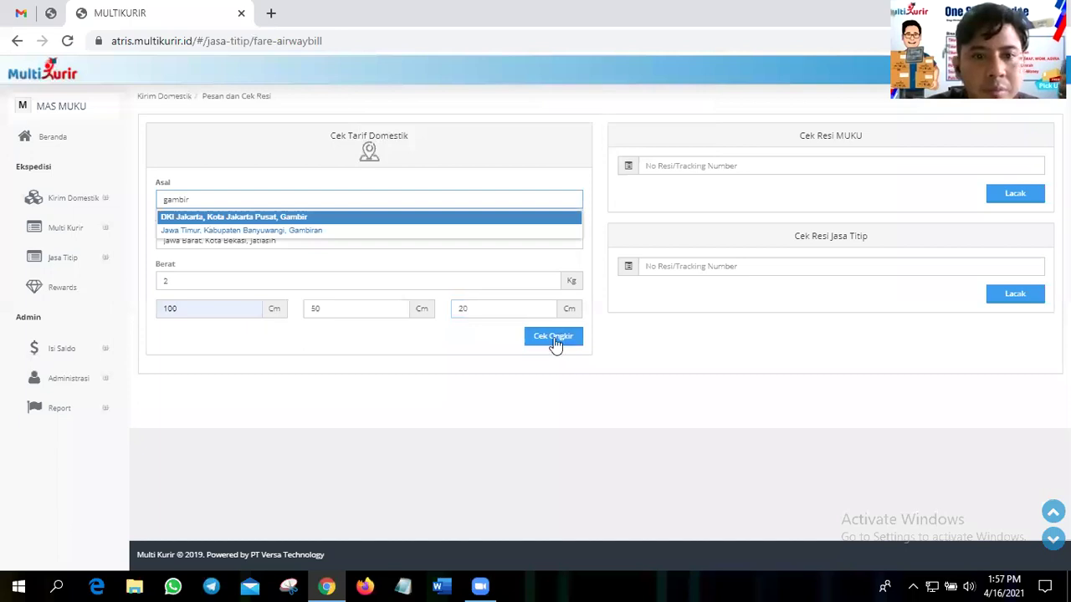
pyautogui.press('Return')
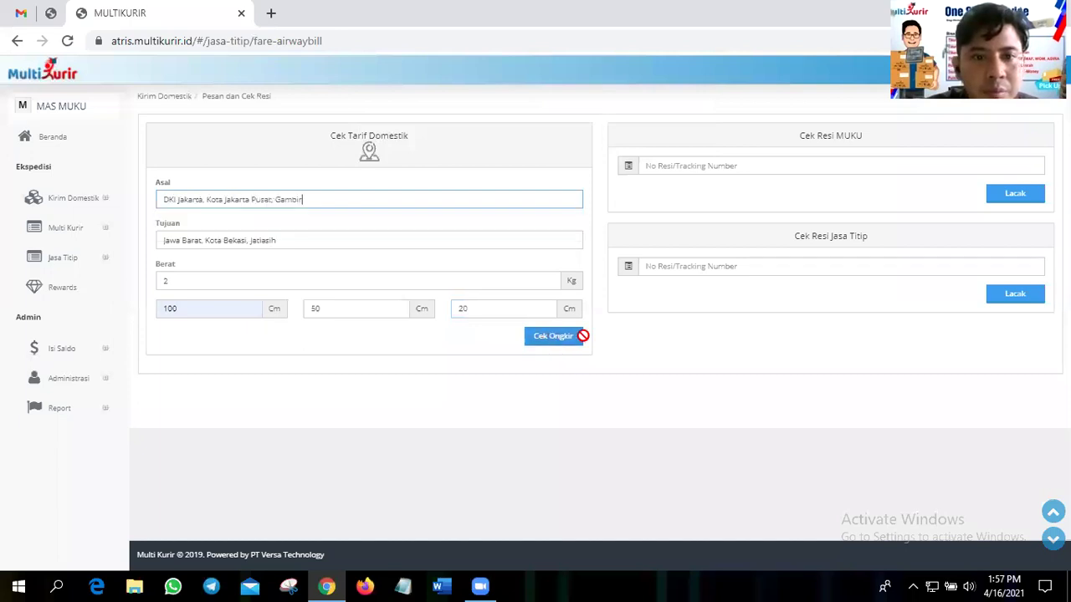
pyautogui.click(583, 336)
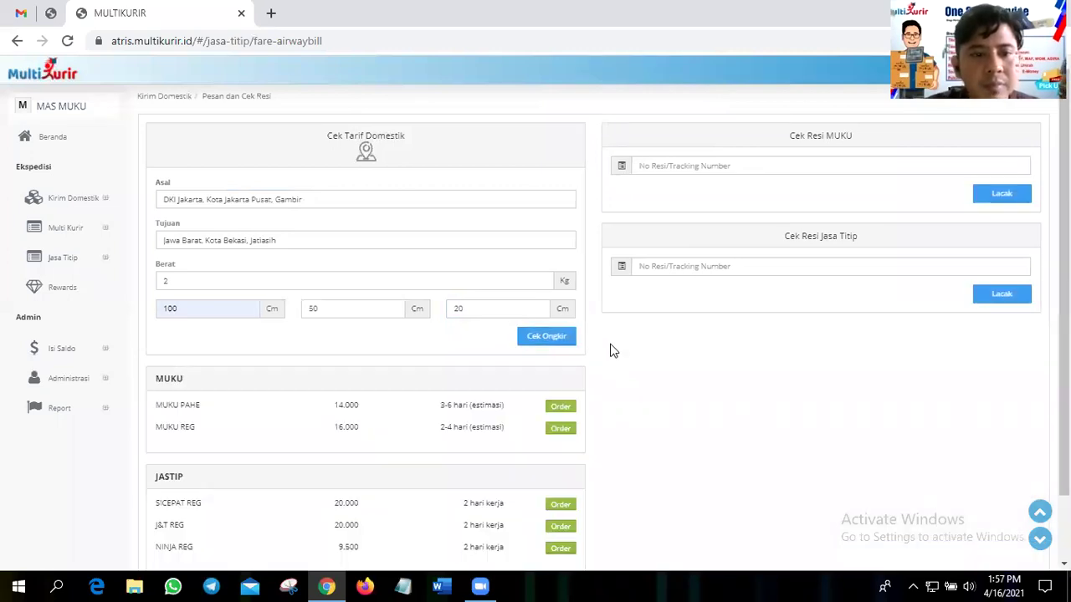
# - Scroll through the results to review MUKU PAHE 14.000, MUKU REG 16.000 and the JASTIP options
pyautogui.scroll(-2, 612, 350)
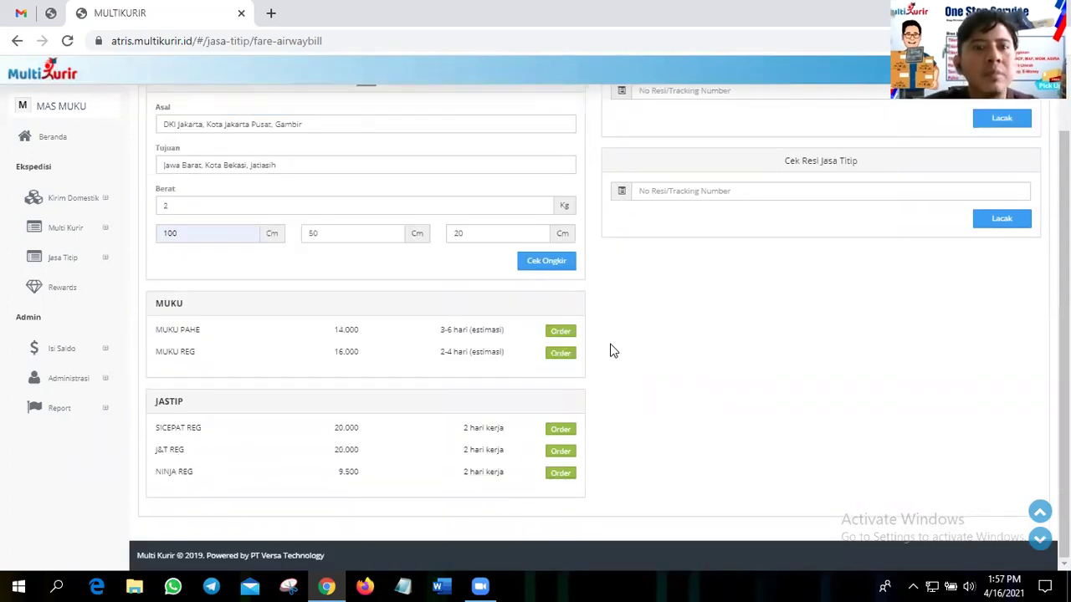
pyautogui.scroll(2, 611, 351)
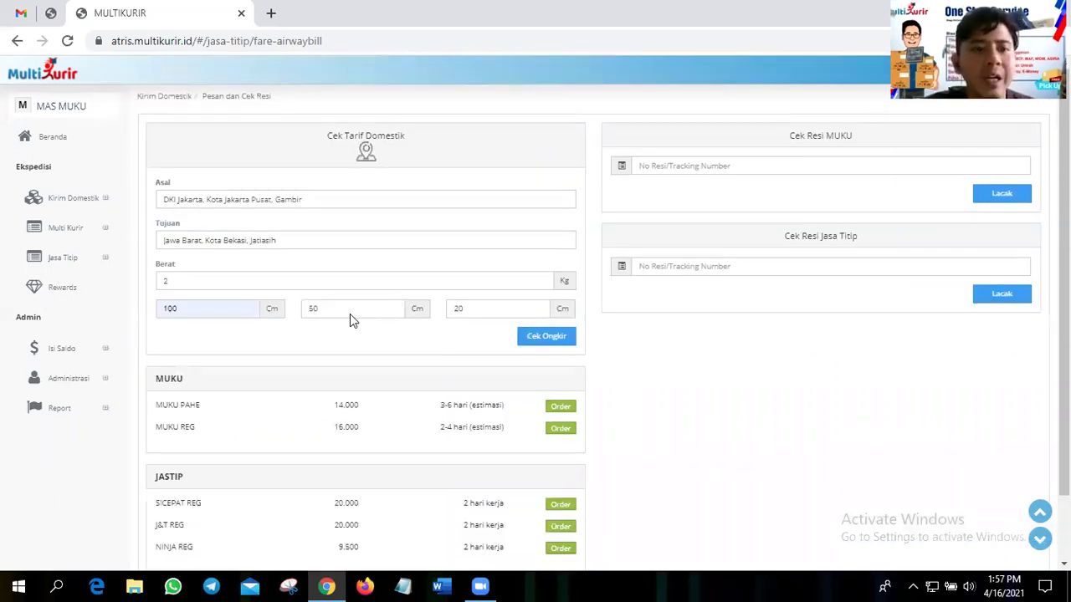
pyautogui.scroll(-2, 349, 316)
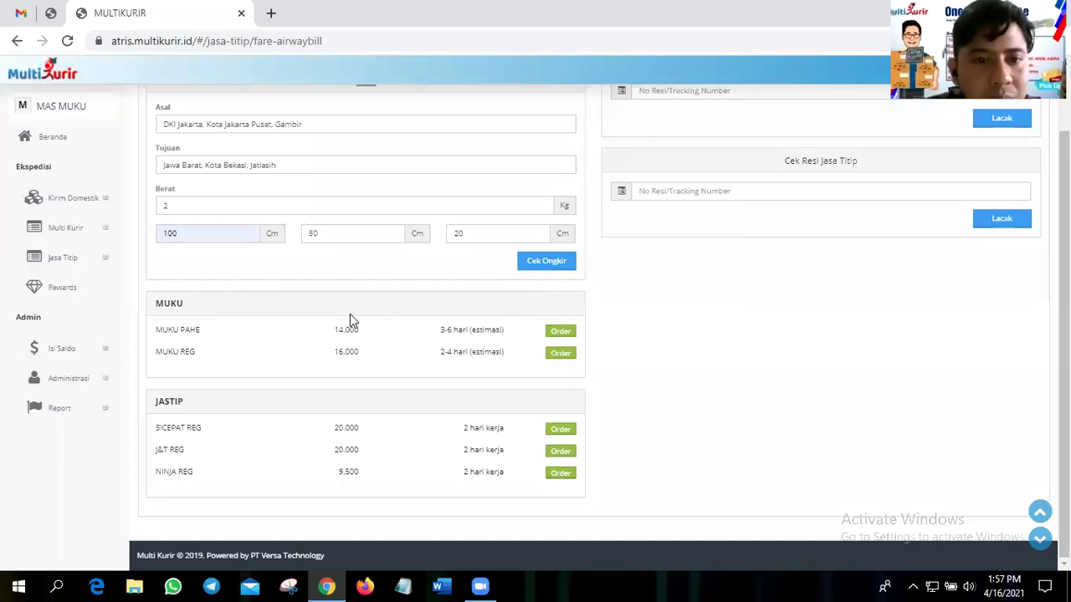
pyautogui.scroll(2, 351, 314)
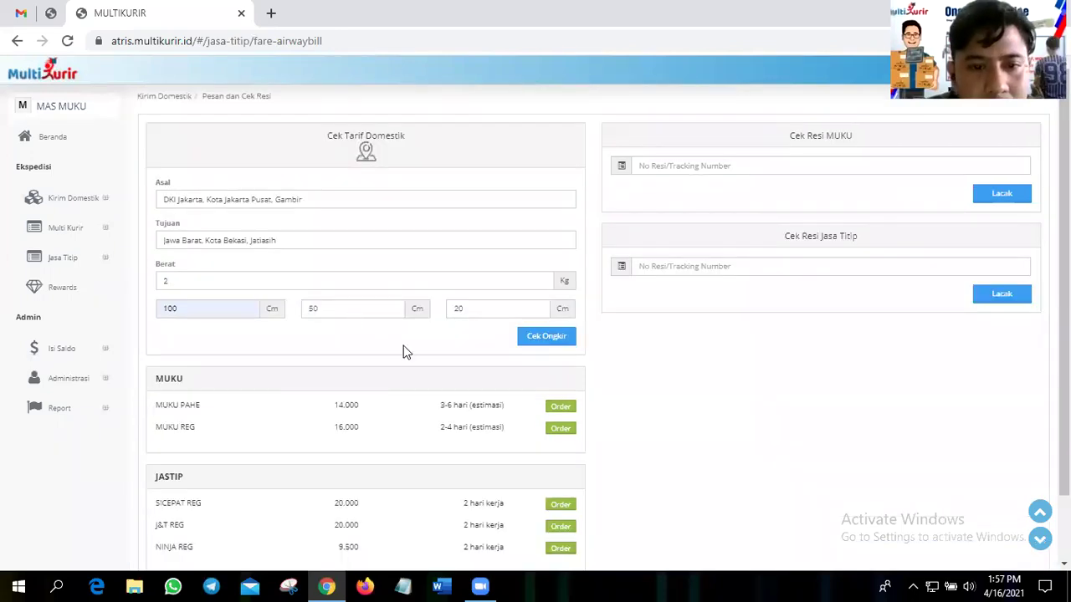
pyautogui.scroll(-2, 330, 351)
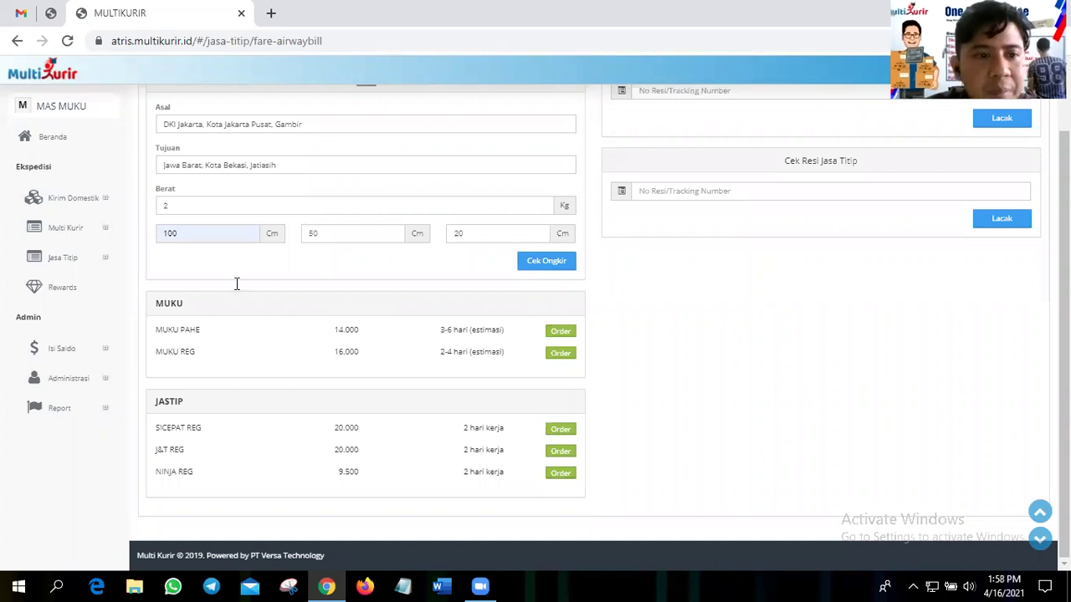
pyautogui.scroll(1, 237, 283)
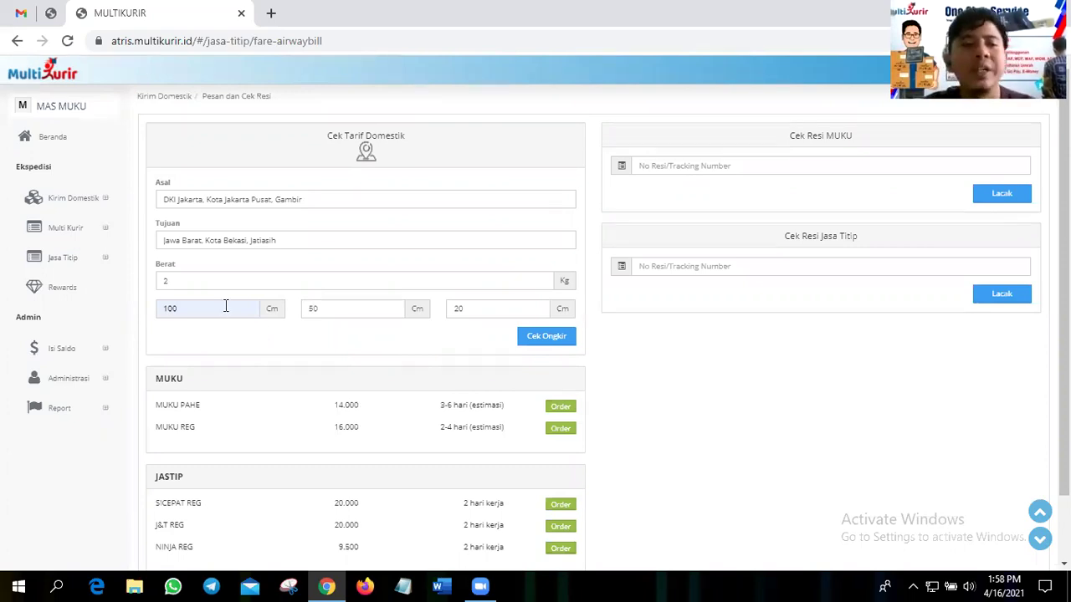
# - Change the second dimension to 70 cm and recalculate (23.33 kg, MUKU PAHE 168.000), then reload the page
pyautogui.doubleClick(304, 305)
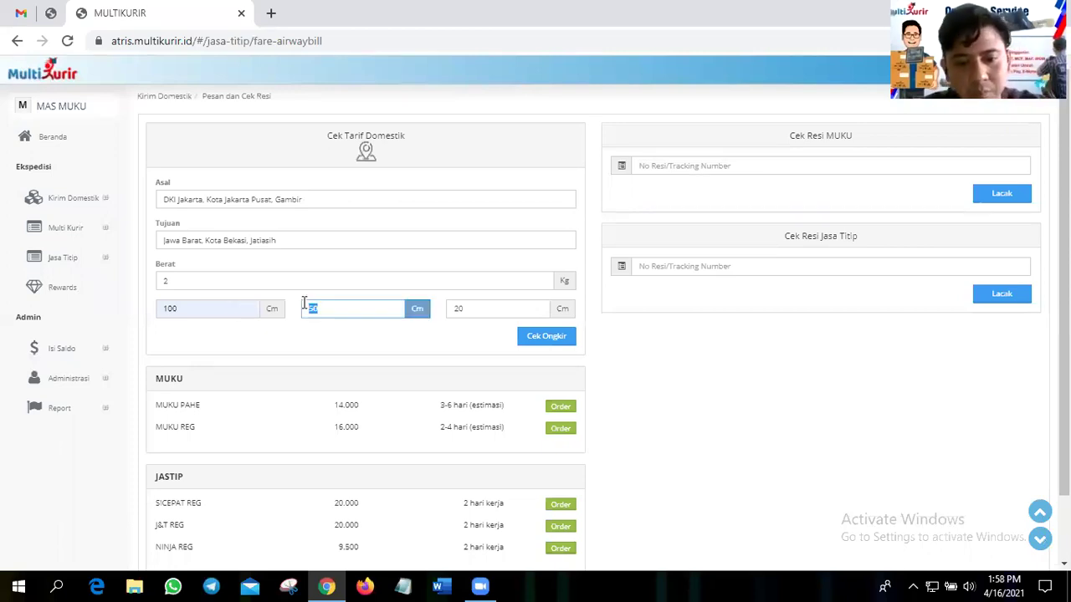
pyautogui.press('BackSpace')
pyautogui.write('70')
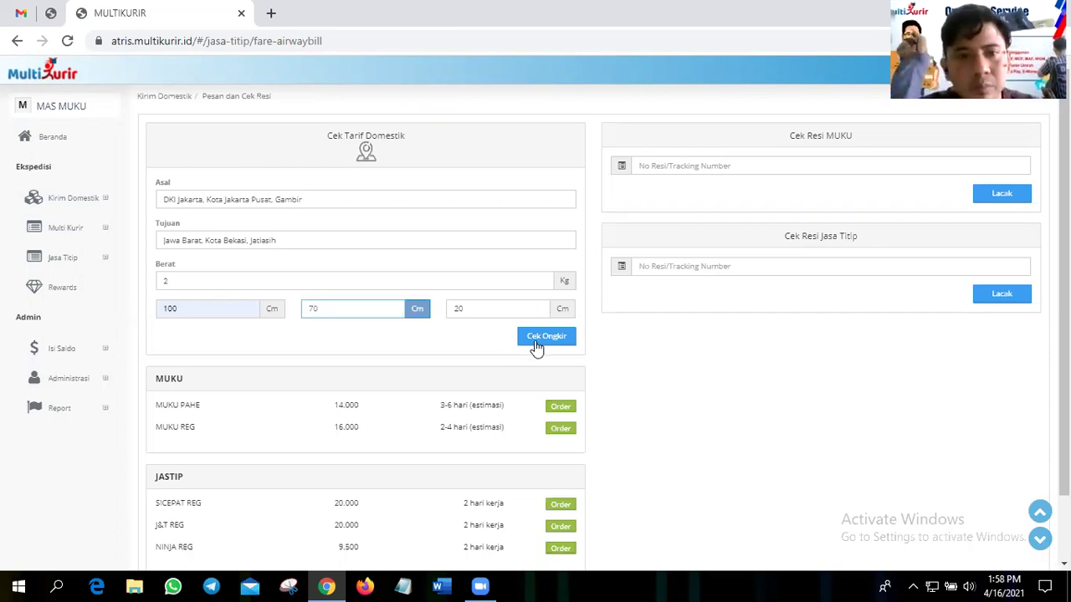
pyautogui.click(534, 339)
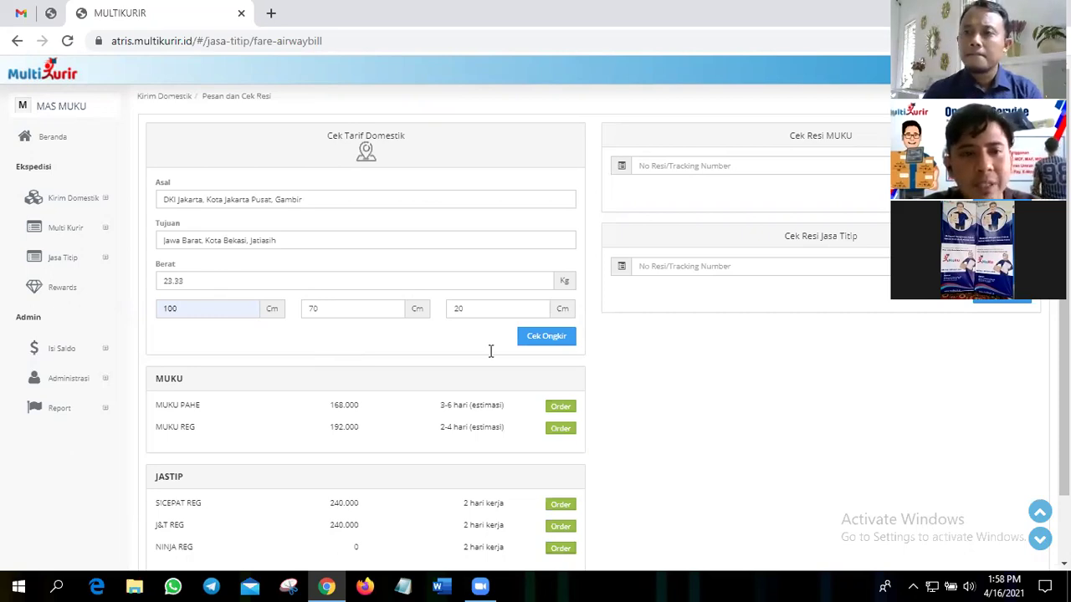
pyautogui.click(379, 307)
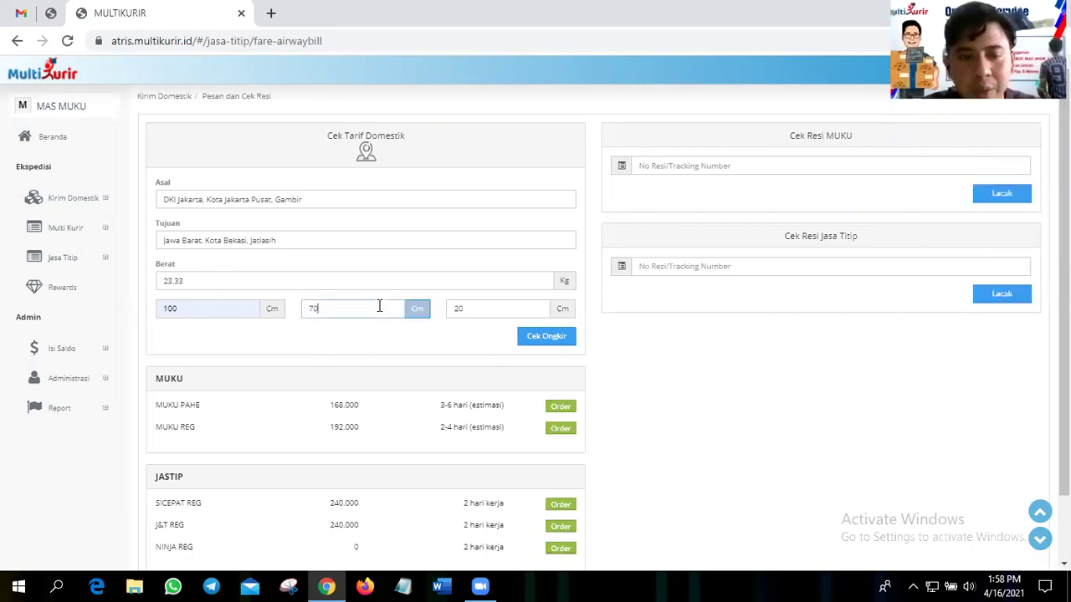
pyautogui.click(207, 281)
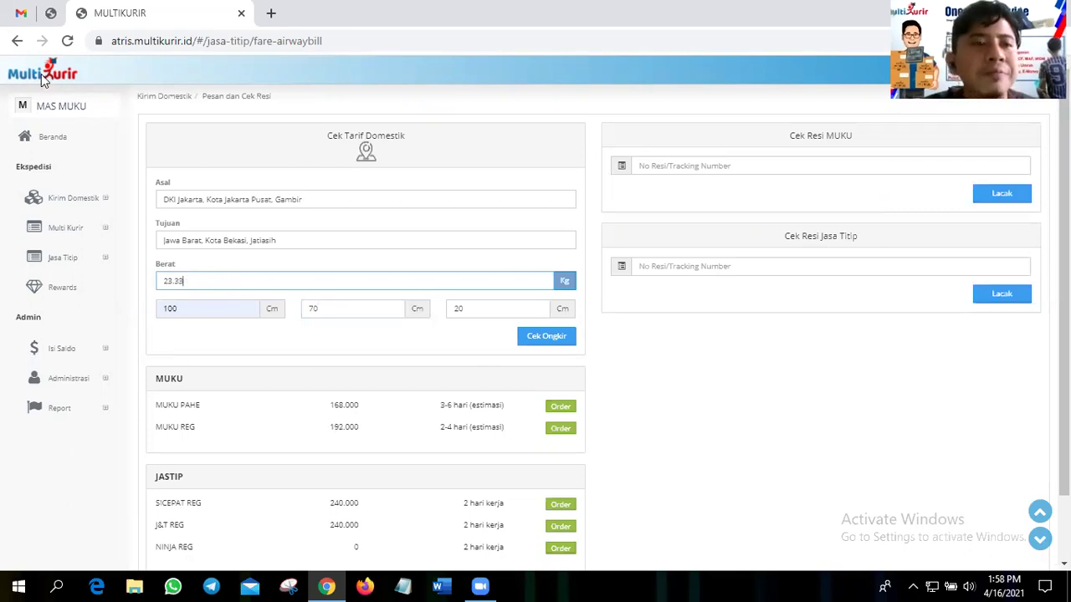
pyautogui.click(67, 42)
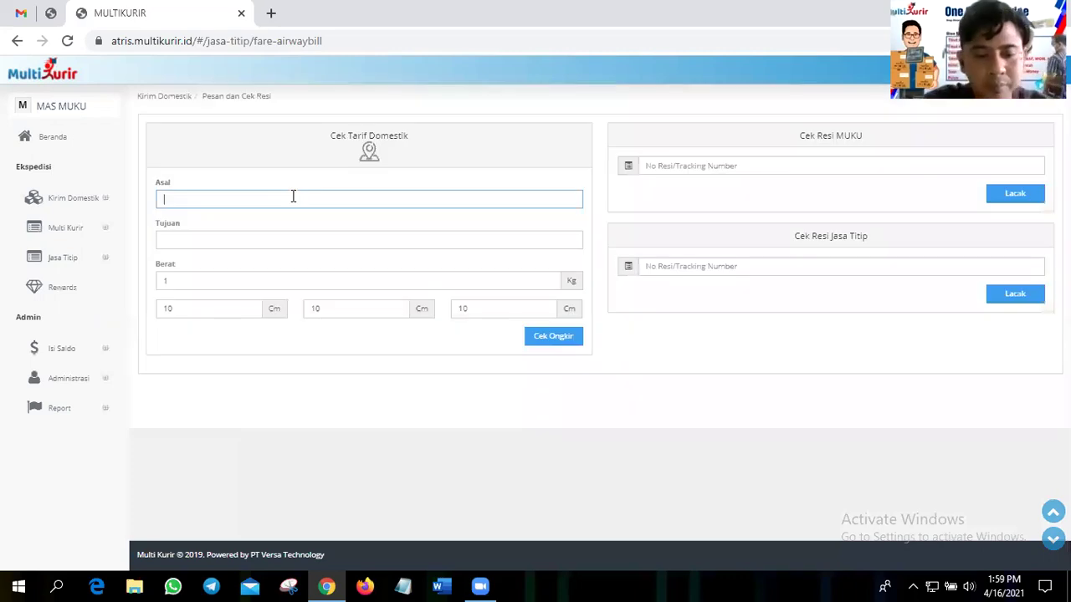
# - Set the origin to Gambir and the destination to Jawa Barat, Kota Bekasi, Jatiasih
pyautogui.write('gambir')
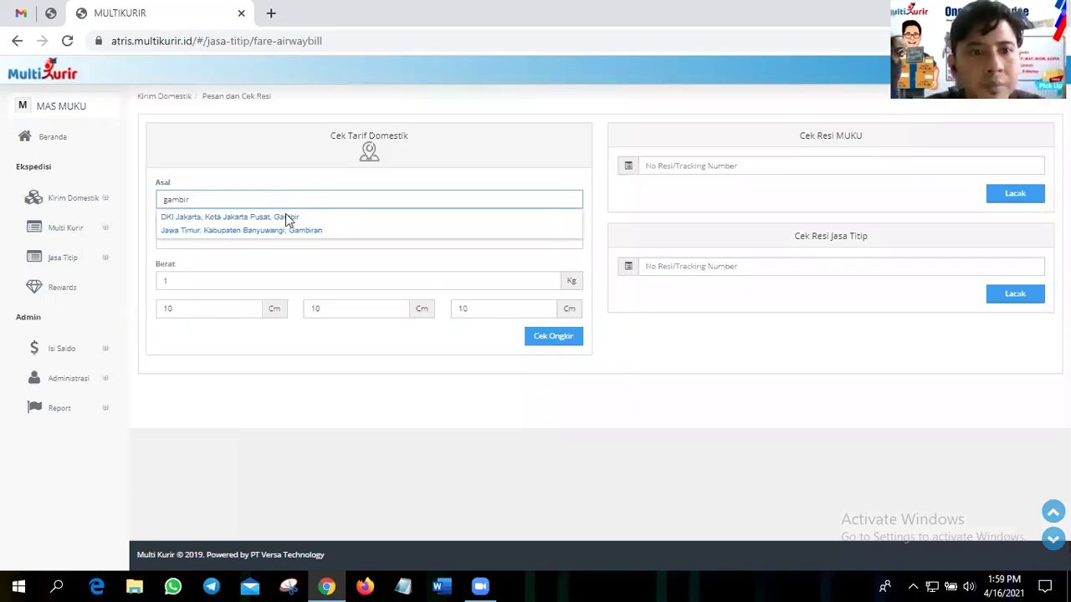
pyautogui.press('Return')
pyautogui.click(288, 234)
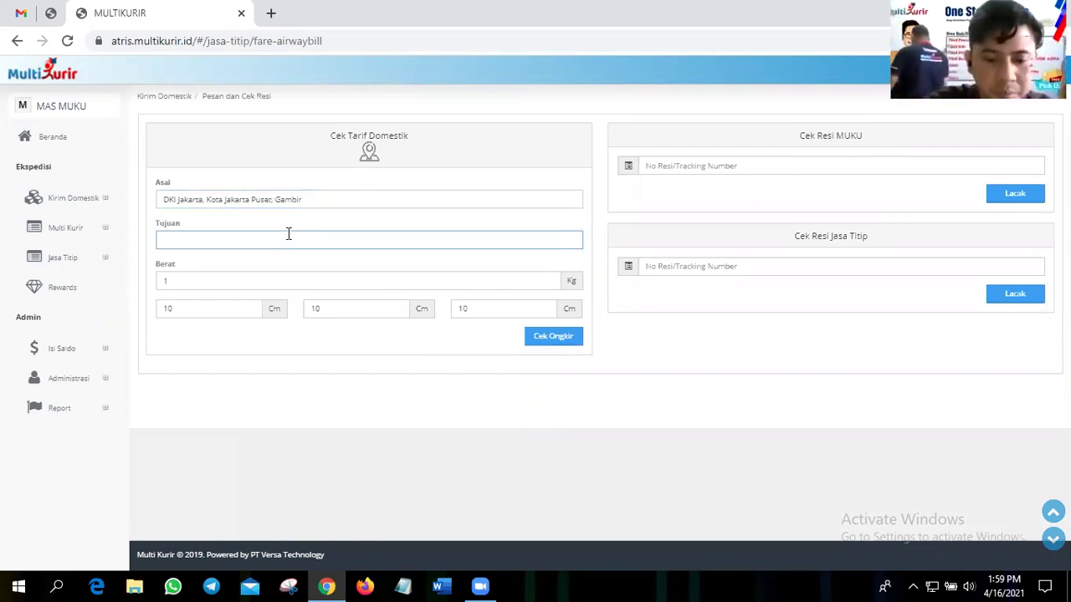
pyautogui.write('jatiasih')
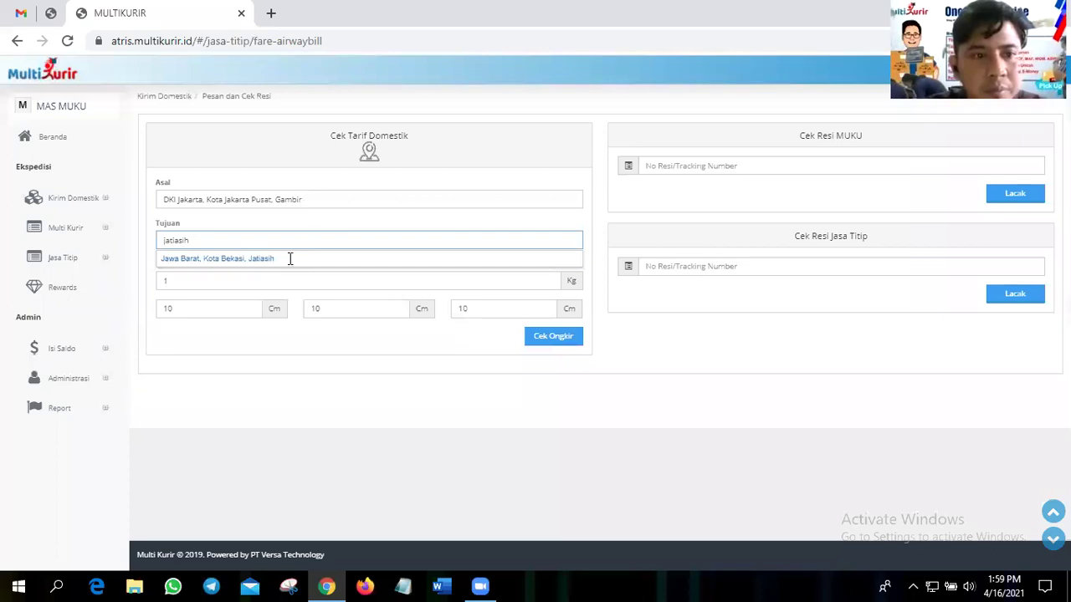
pyautogui.click(289, 259)
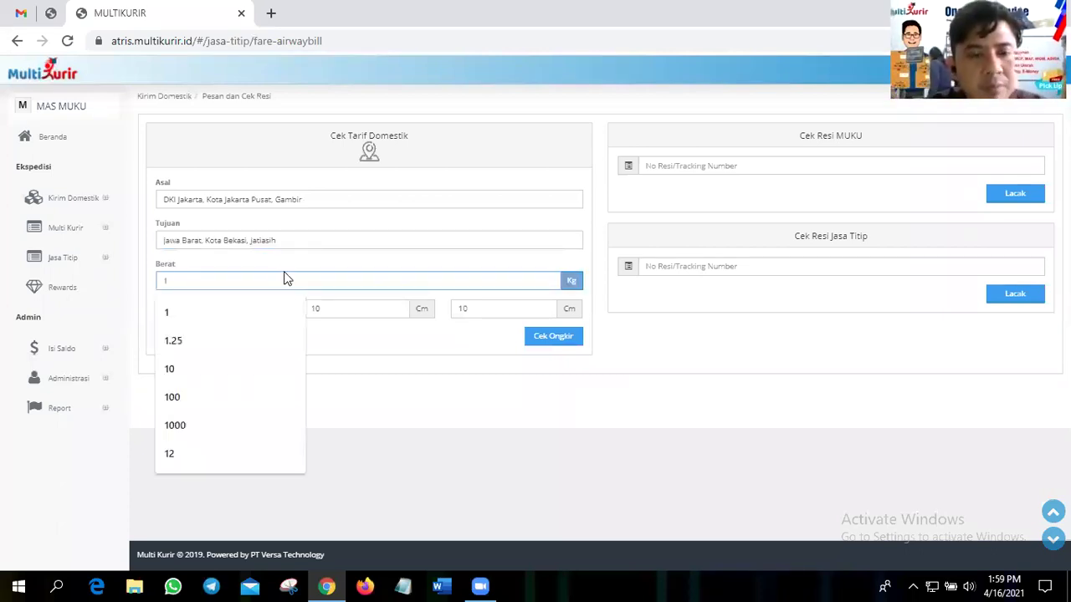
# - Keep the weight at 1 kg and set the dimensions to 100, 50 and 20 cm
pyautogui.click(253, 309)
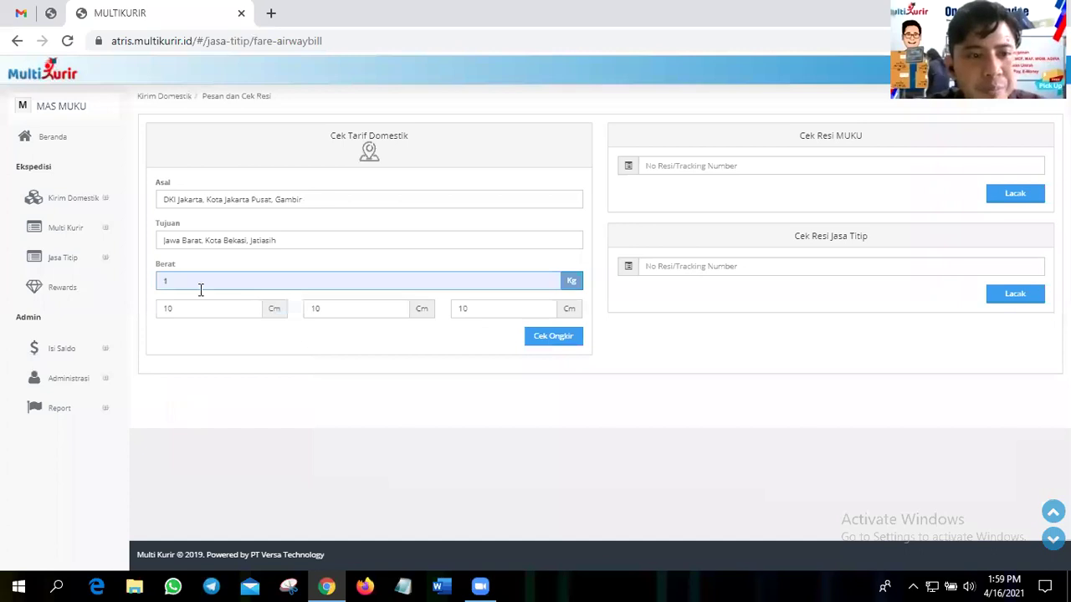
pyautogui.click(231, 311)
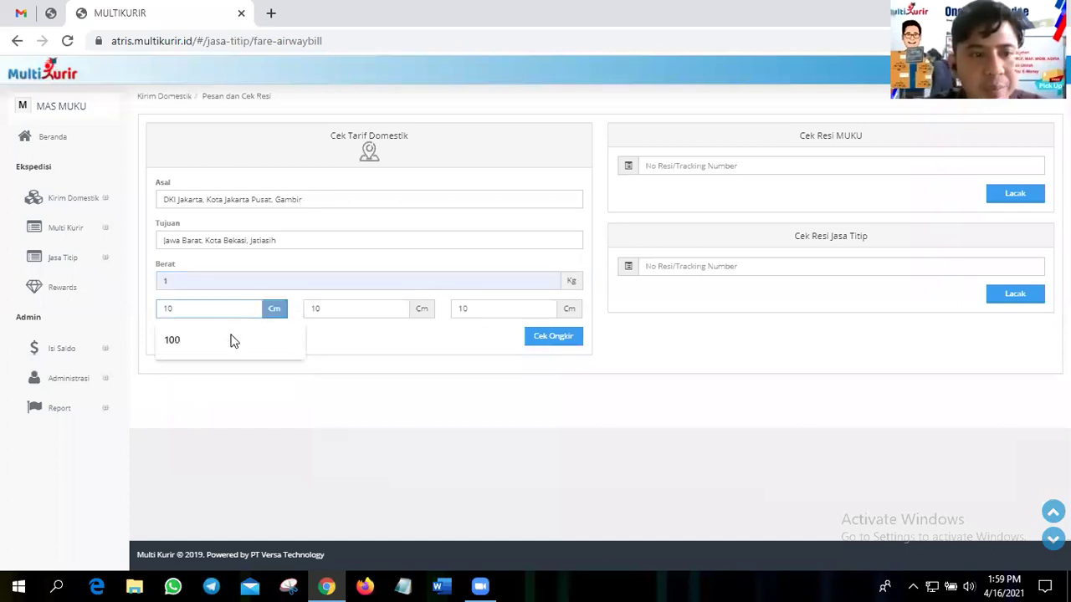
pyautogui.press('Down')
pyautogui.press('Return')
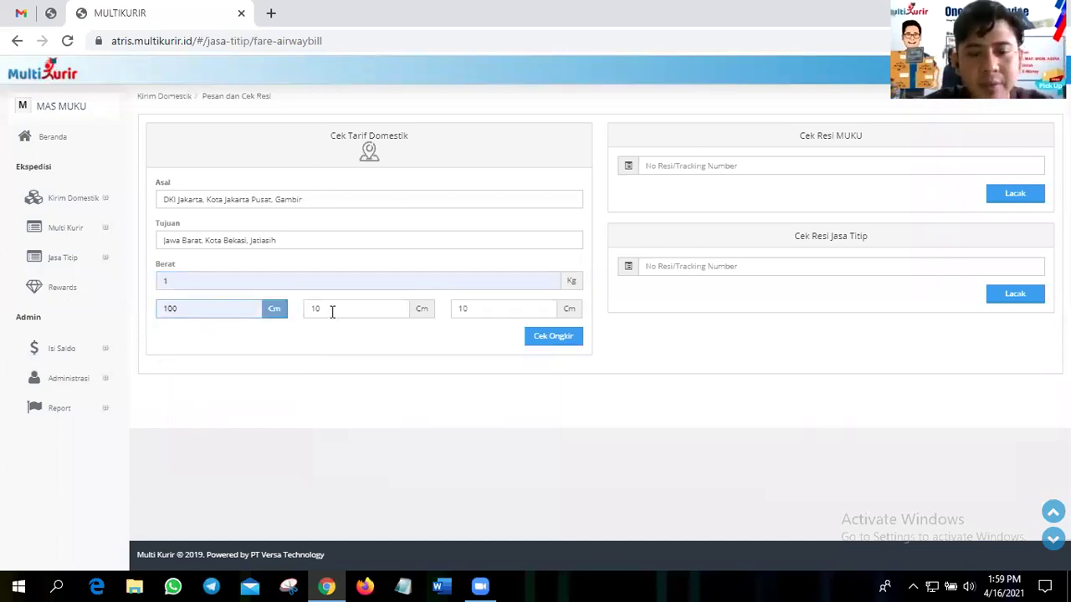
pyautogui.doubleClick(332, 311)
pyautogui.write('50')
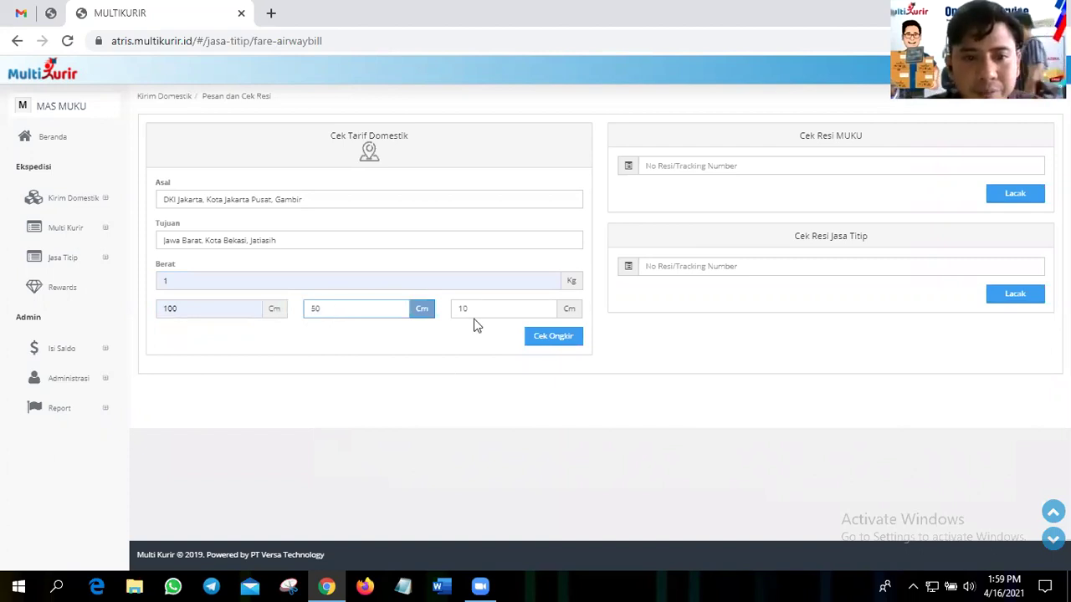
pyautogui.click(474, 320)
pyautogui.press('BackSpace')
pyautogui.press('BackSpace')
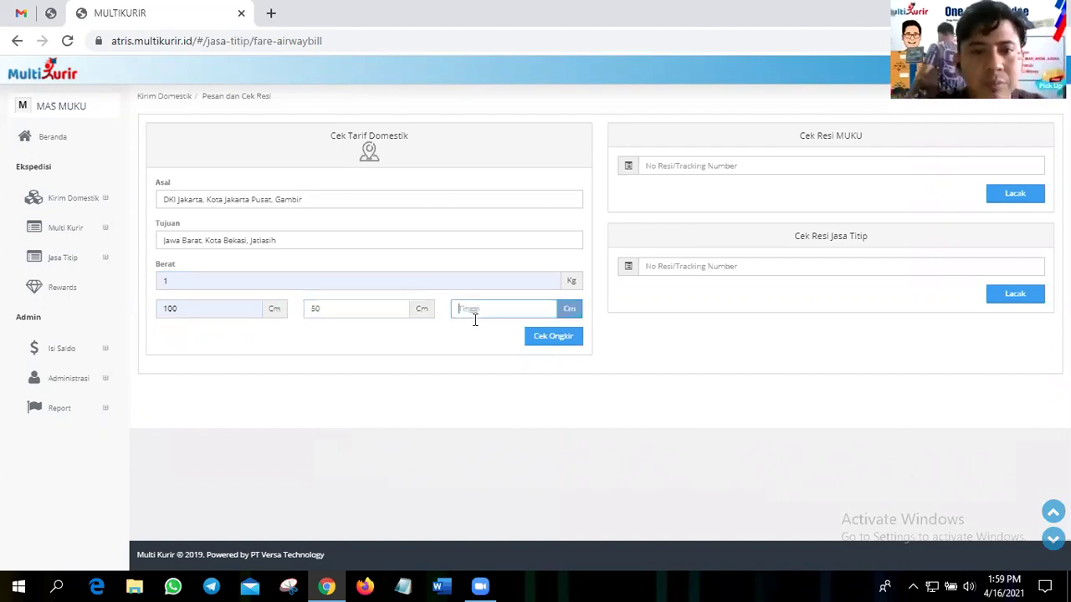
pyautogui.write('20')
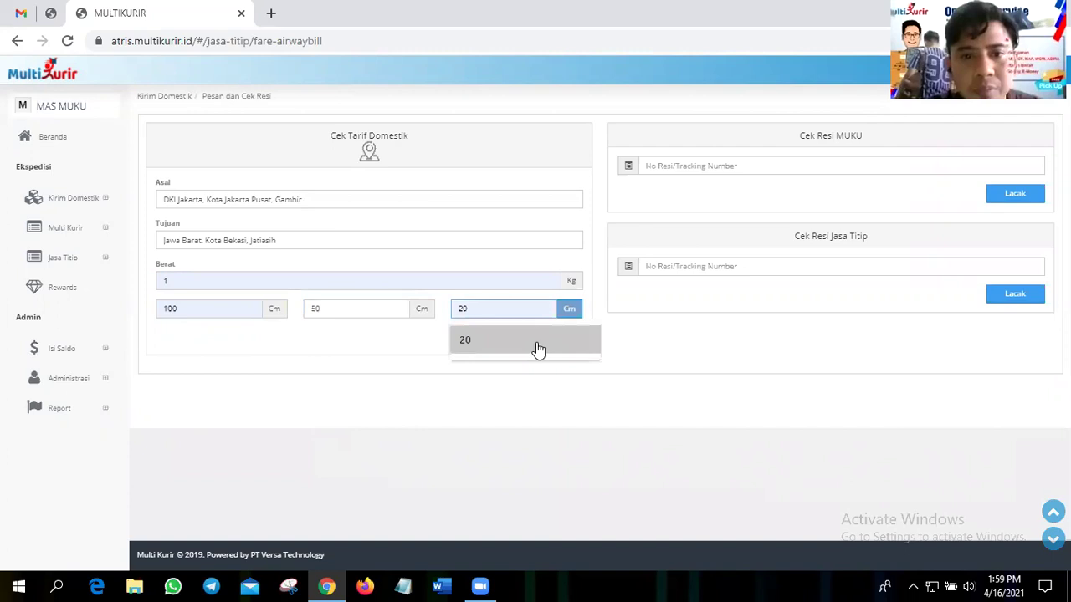
pyautogui.click(537, 350)
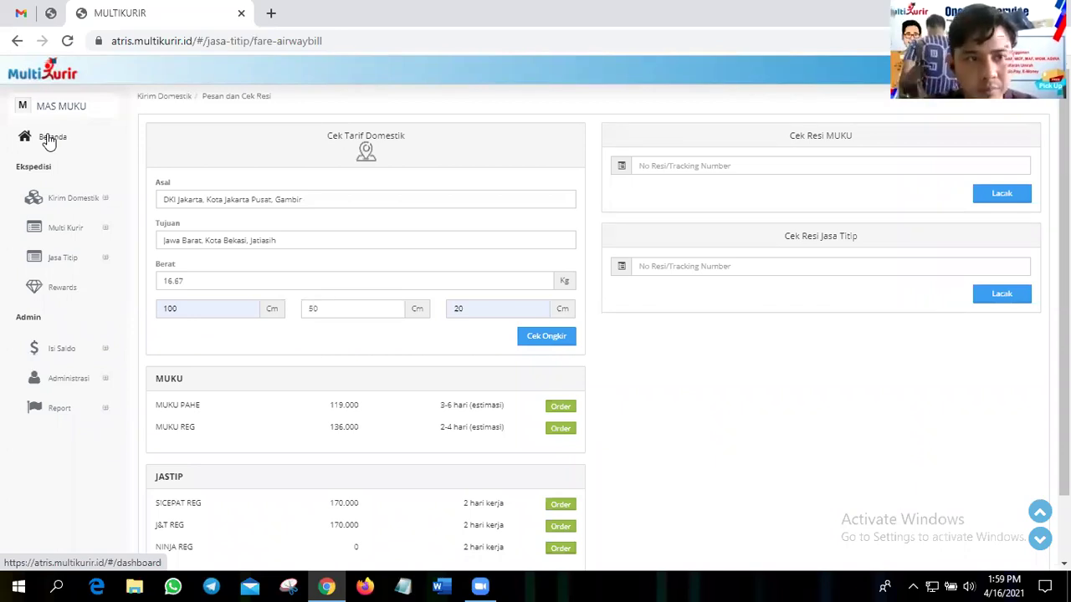
# - Open the domestic rate check and route it from Gambir, Jakarta Pusat to Jatiasih, Kota Bekasi
pyautogui.click(48, 141)
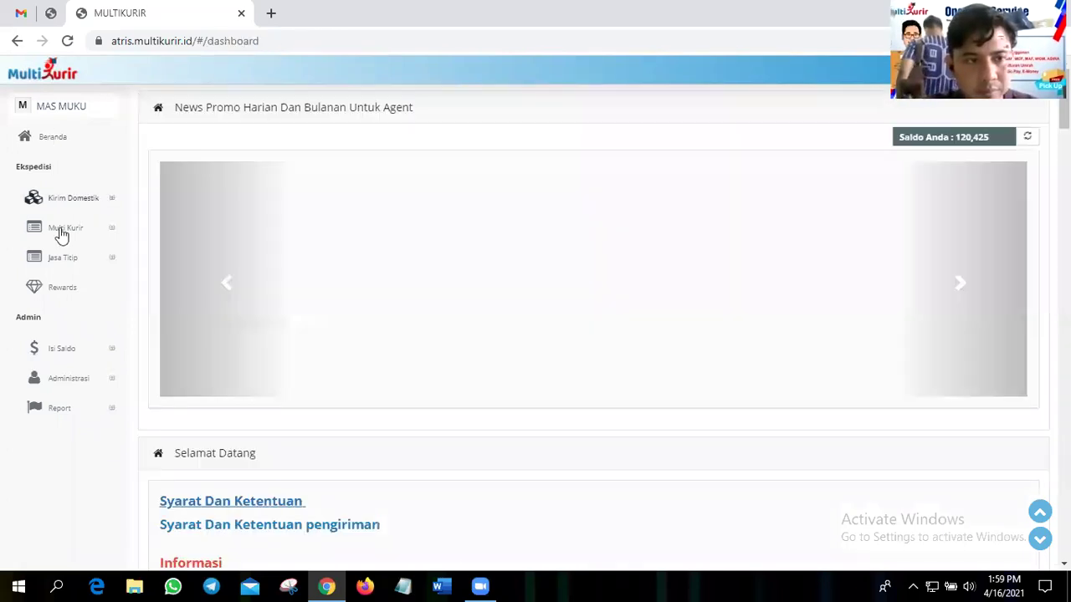
pyautogui.click(318, 274)
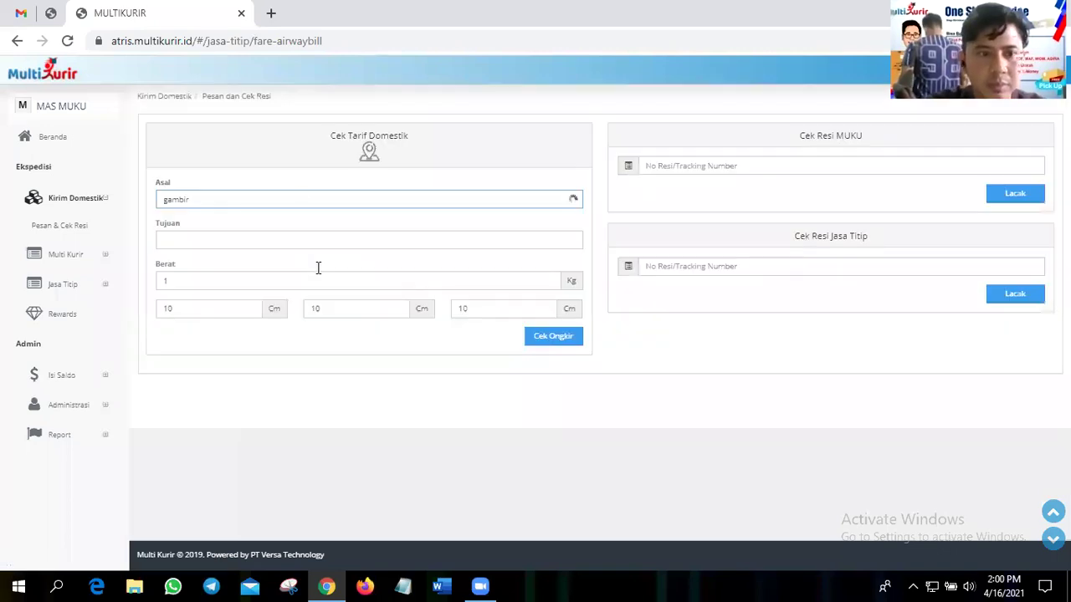
pyautogui.click(301, 197)
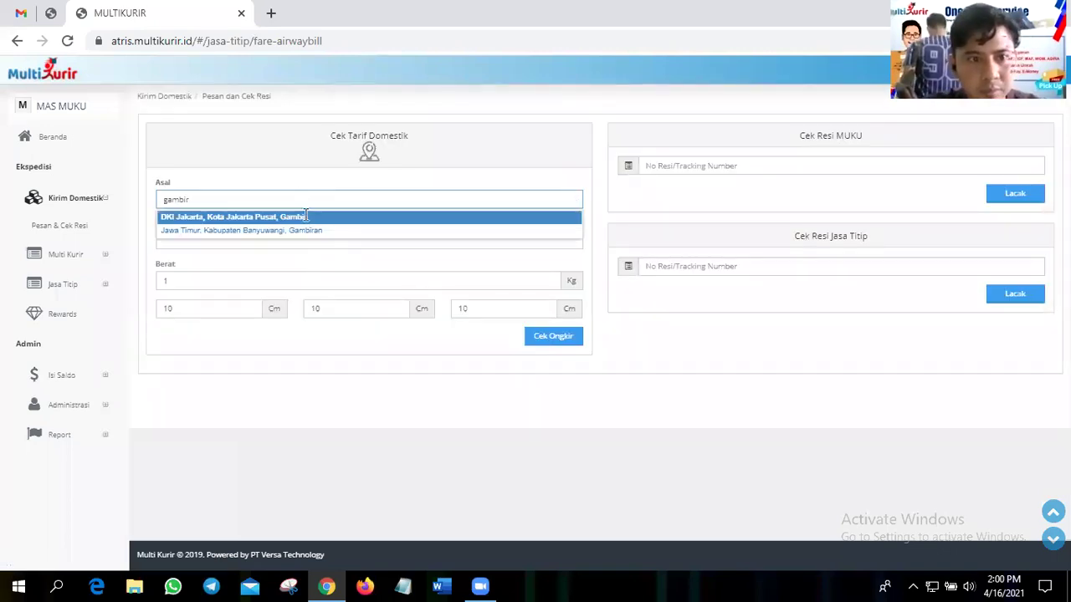
pyautogui.click(304, 218)
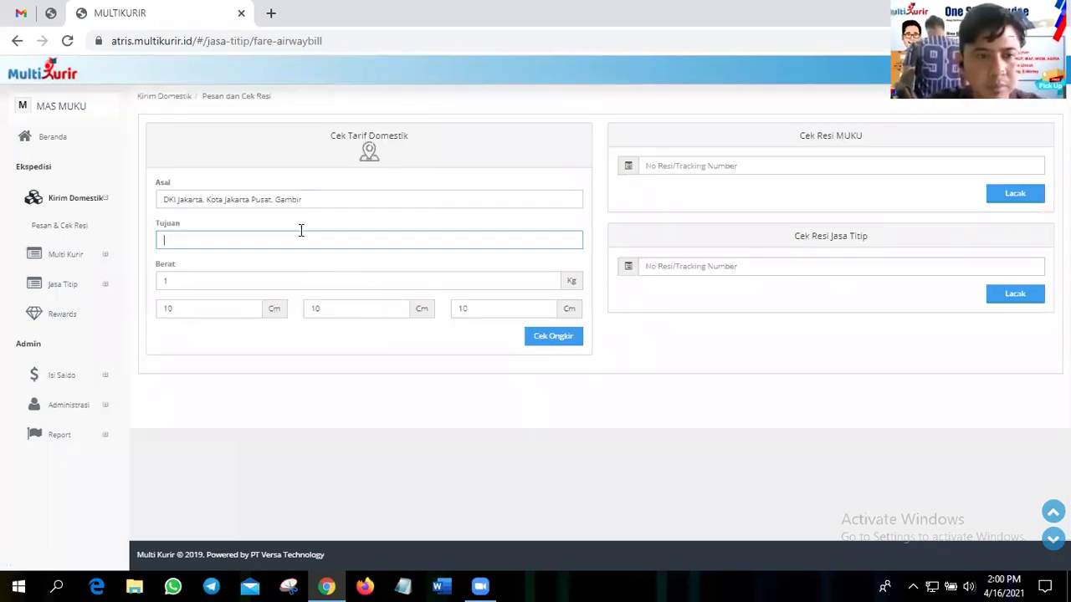
pyautogui.write('jat')
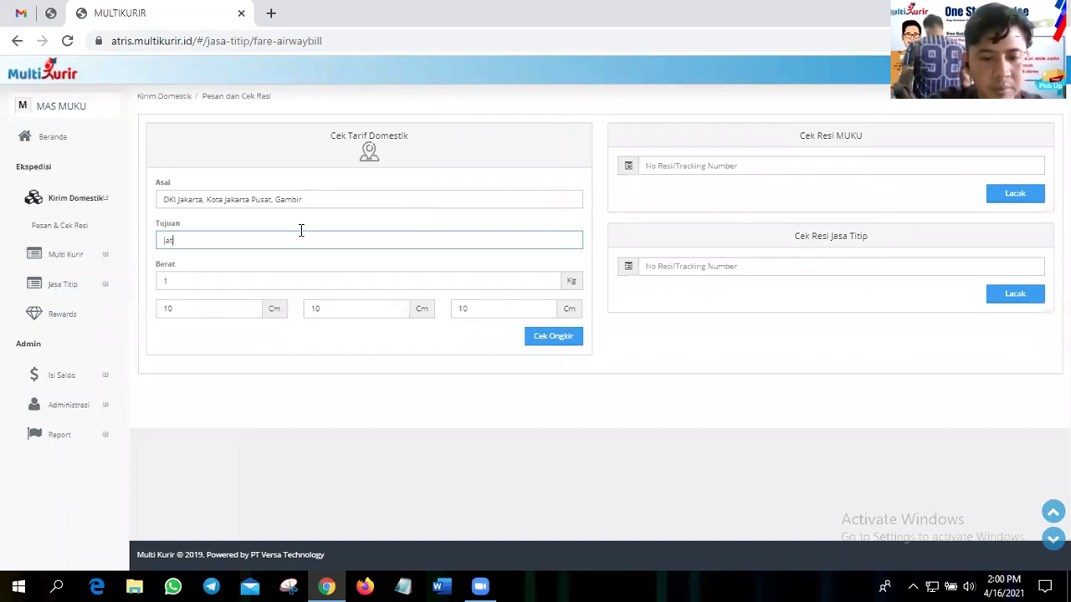
pyautogui.write('iasih')
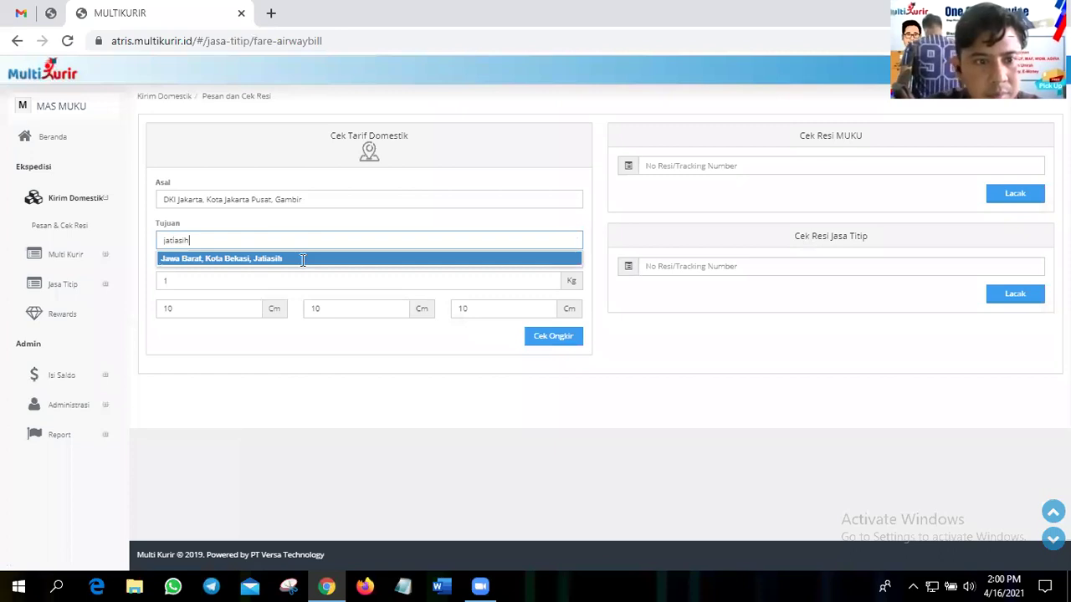
pyautogui.click(302, 259)
# - Enter a 2 kg weight with 100 cm length and 50 cm width
pyautogui.write('2')
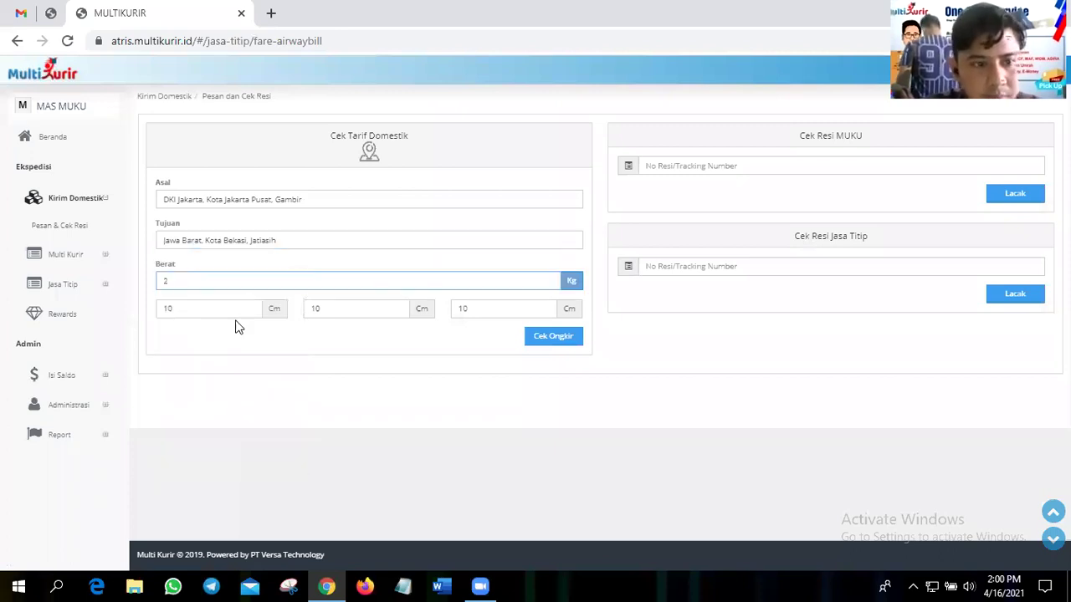
pyautogui.press('Tab')
pyautogui.write('100')
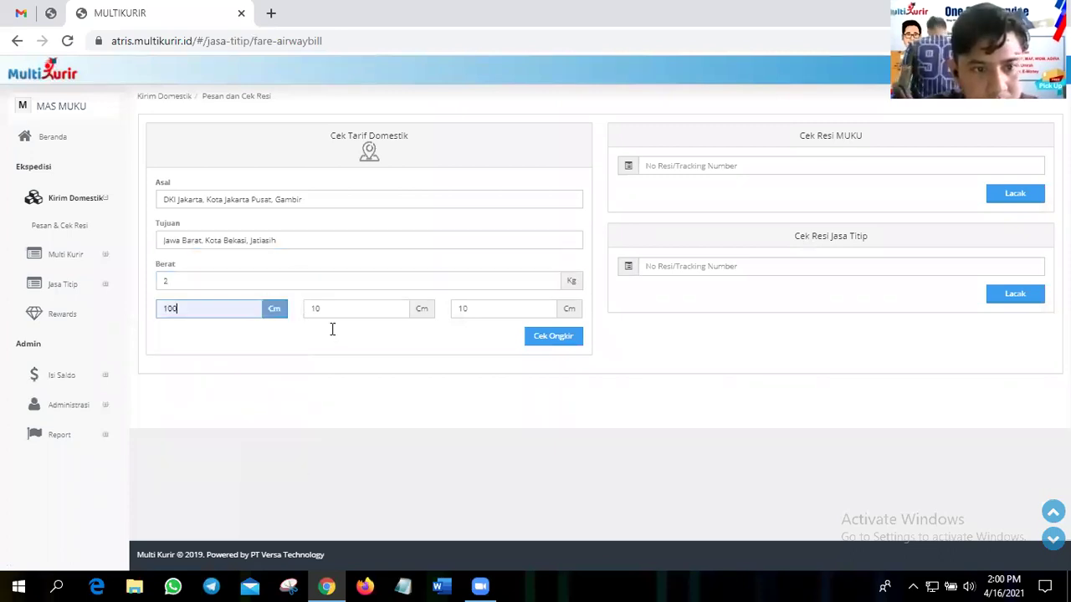
pyautogui.press('Tab')
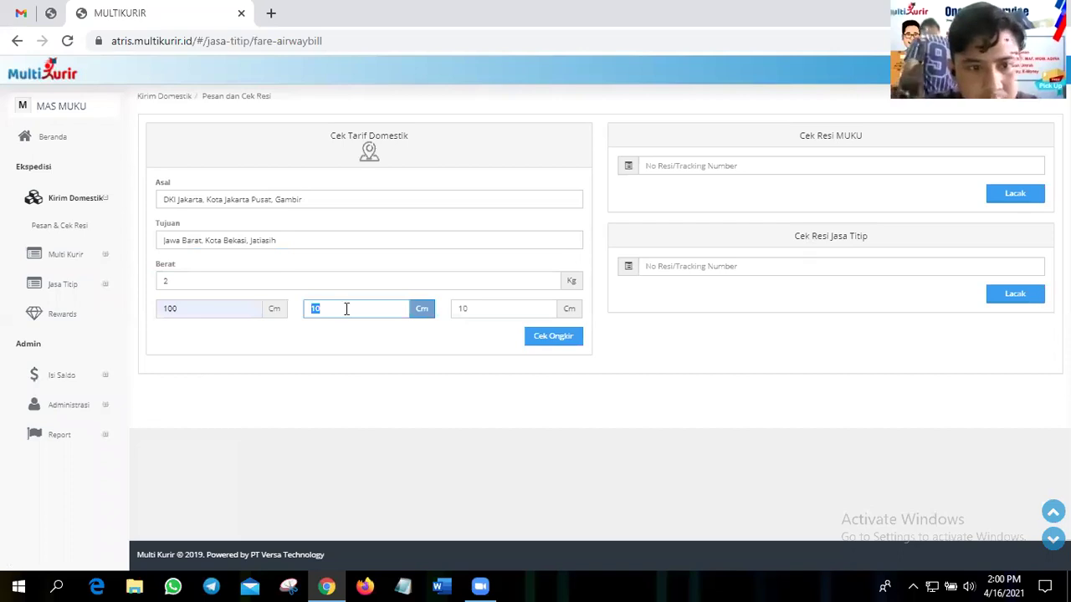
pyautogui.press('BackSpace')
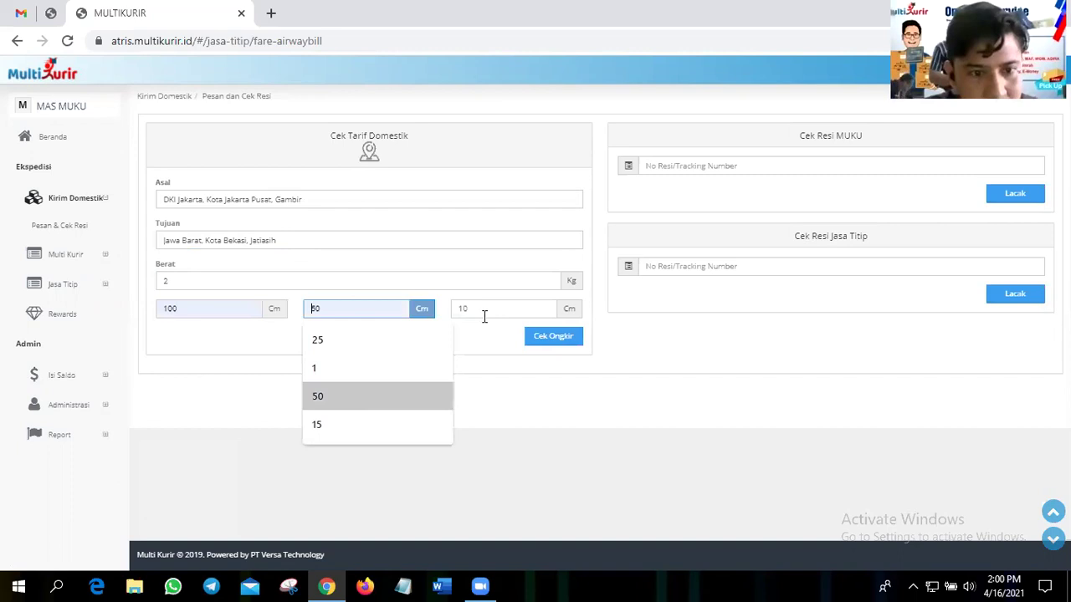
pyautogui.press('Return')
# - Set the package height to 30 cm and calculate the shipping rates
pyautogui.press('Tab')
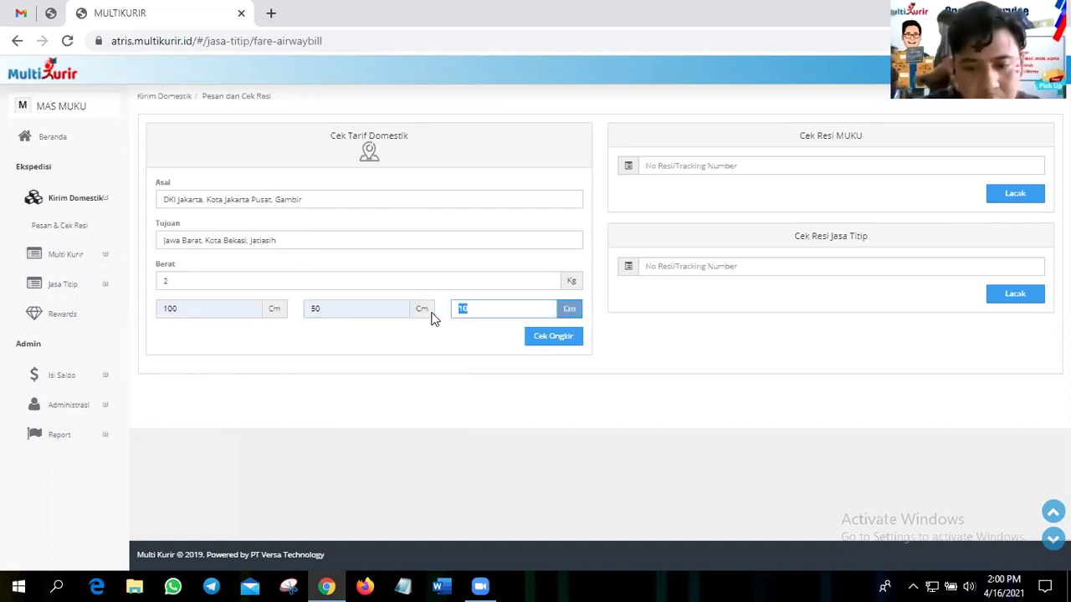
pyautogui.press('BackSpace')
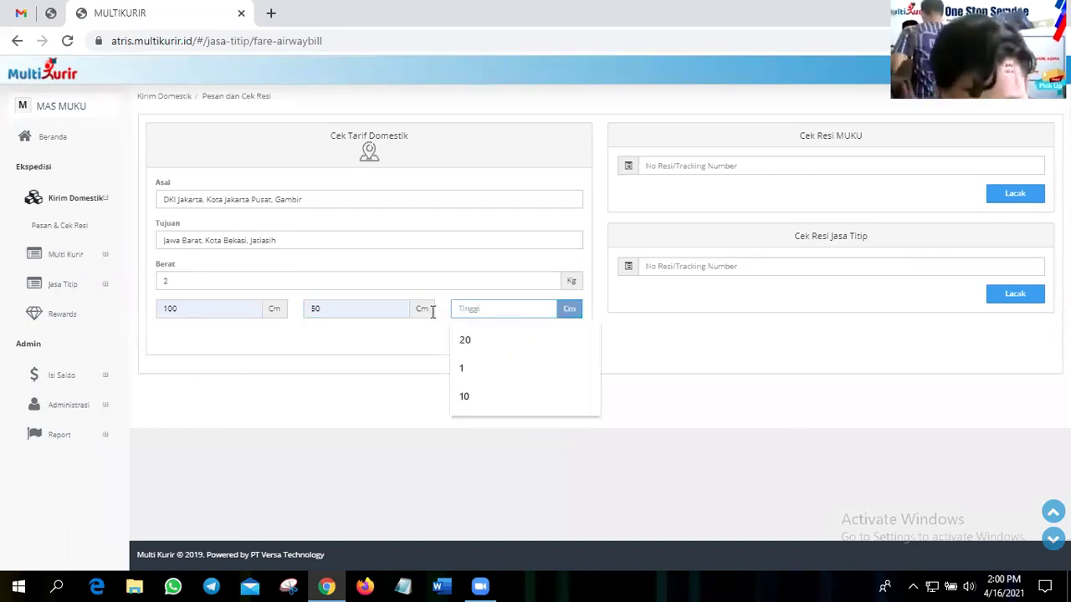
pyautogui.click(475, 339)
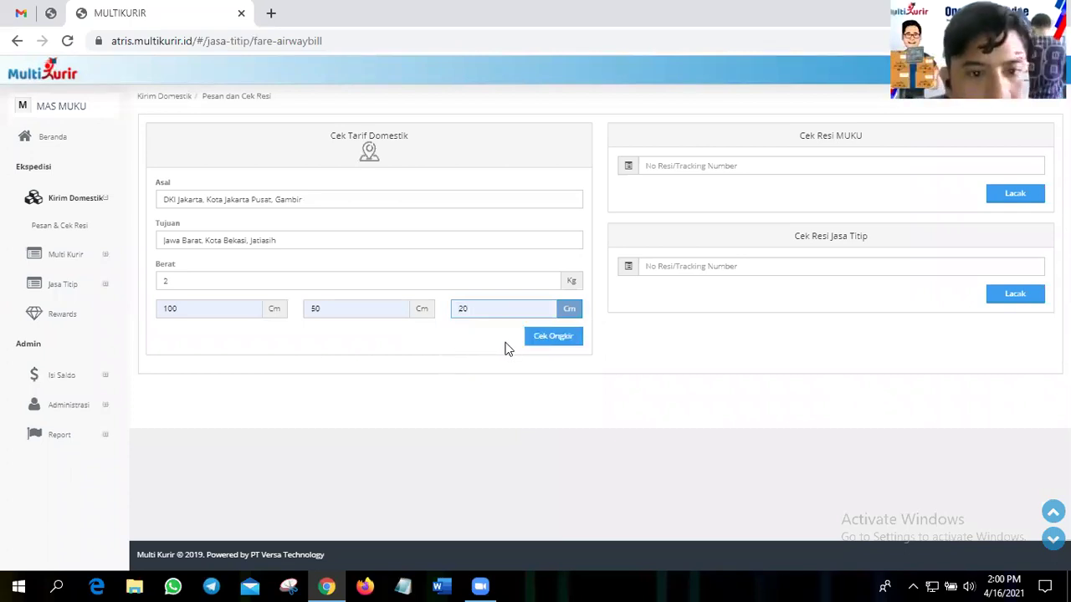
pyautogui.hotkey('ctrl', 'a')
pyautogui.write('3')
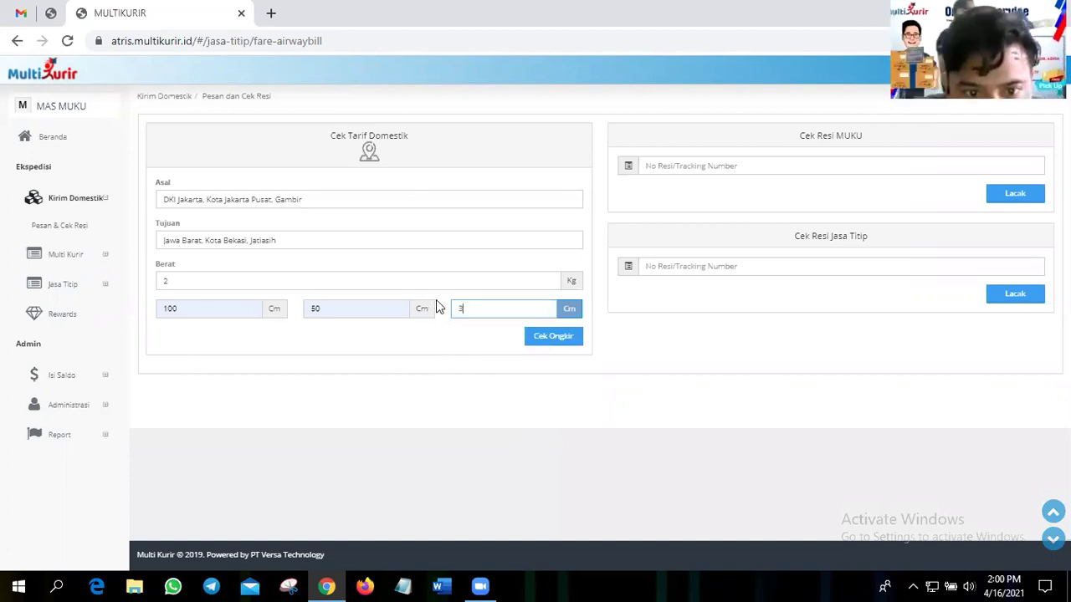
pyautogui.click(544, 342)
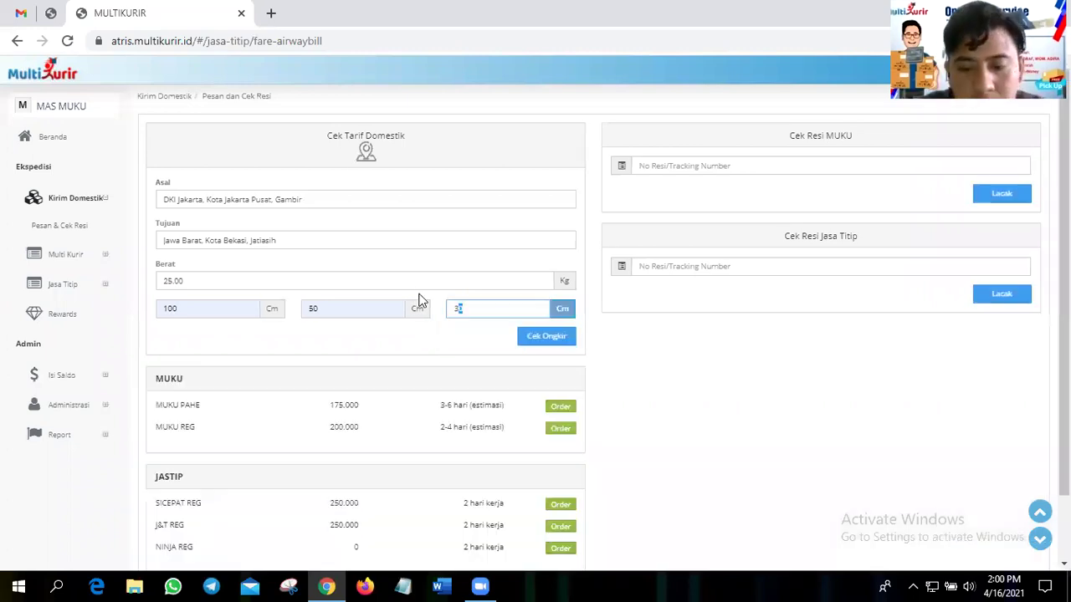
# - Change the height to 20 cm and recalculate rates at 2 kg
pyautogui.press('BackSpace')
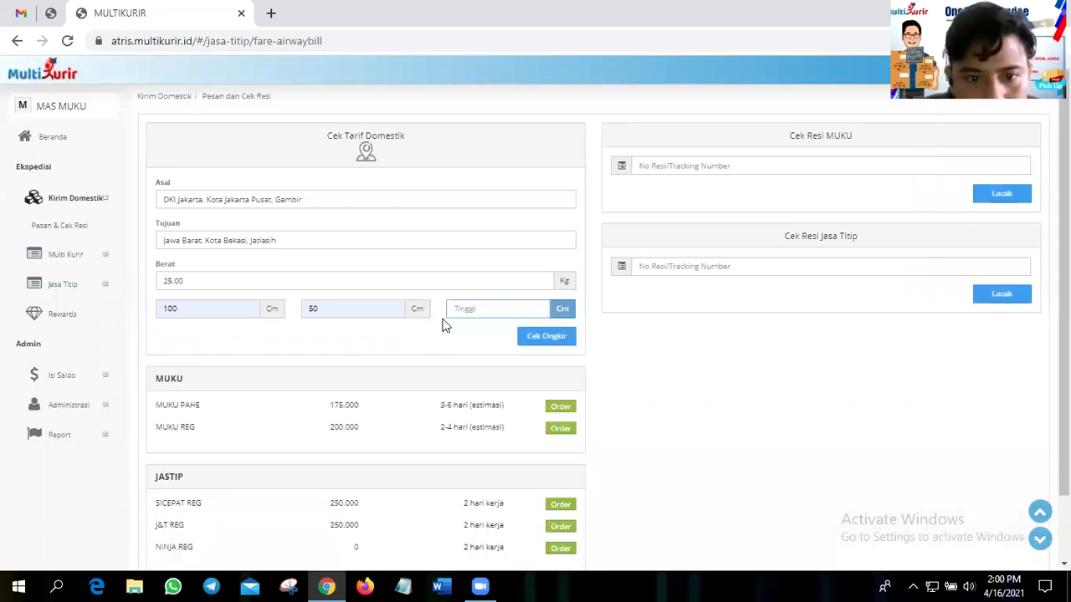
pyautogui.click(497, 310)
pyautogui.click(519, 328)
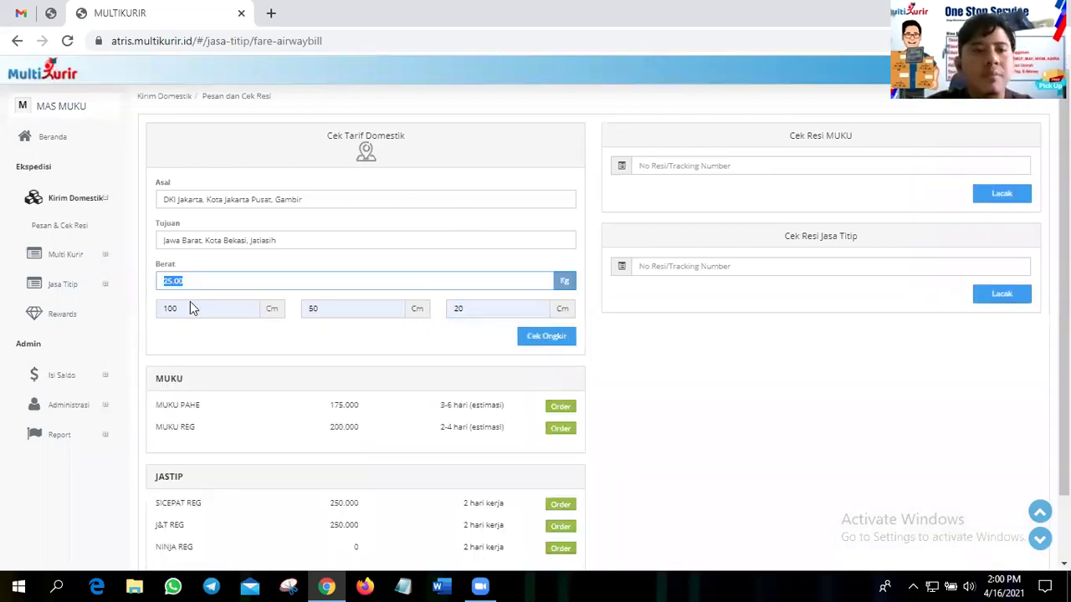
pyautogui.write('2')
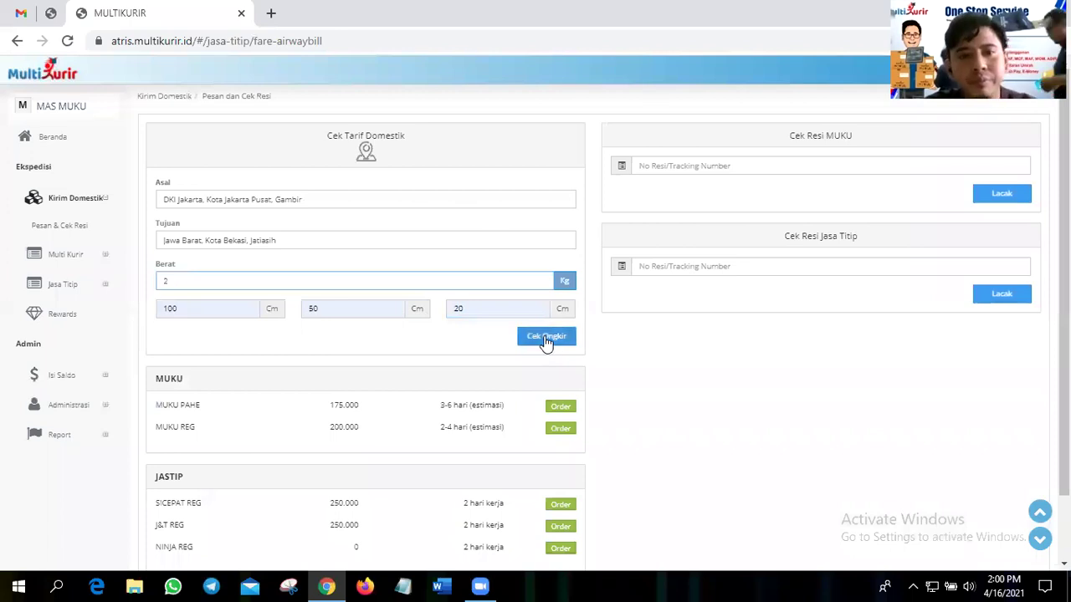
pyautogui.click(545, 339)
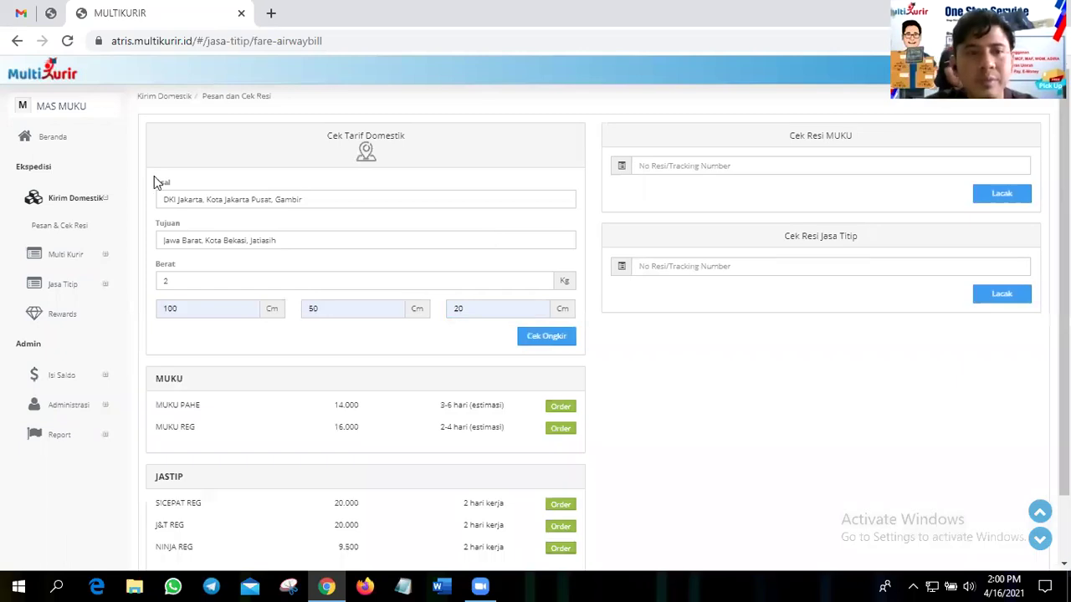
# - Change the weight to 1 kg and recalculate the shipping rates
pyautogui.scroll(-1, 154, 181)
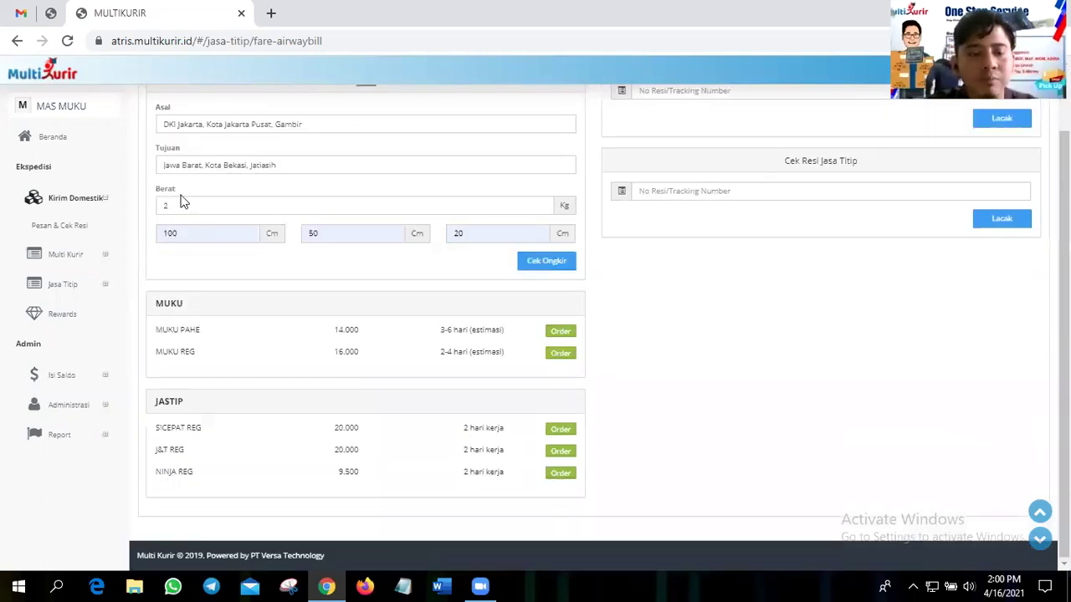
pyautogui.doubleClick(165, 206)
pyautogui.write('1')
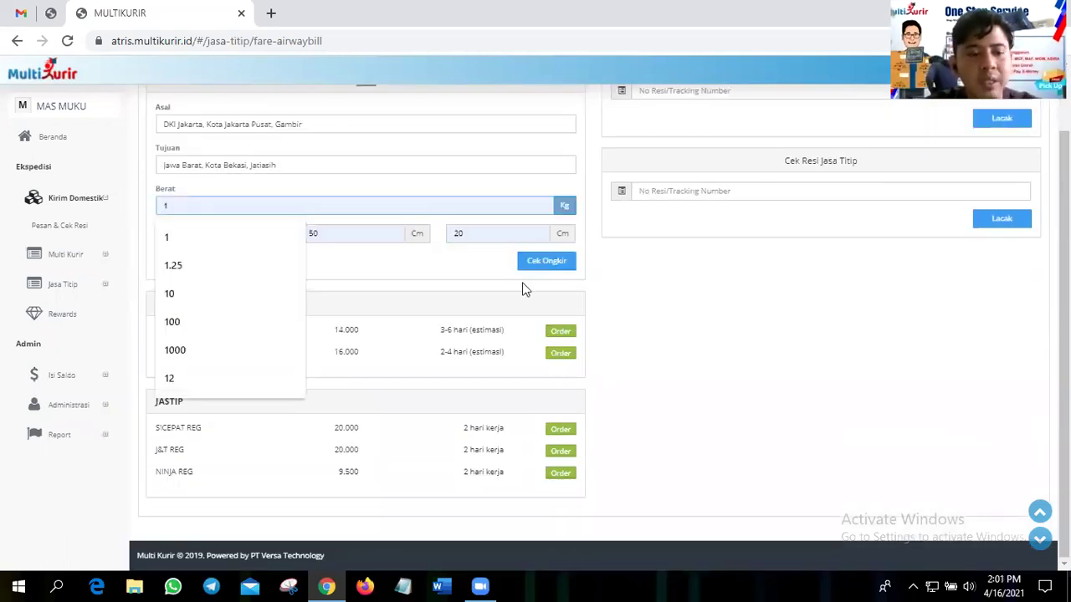
pyautogui.click(229, 241)
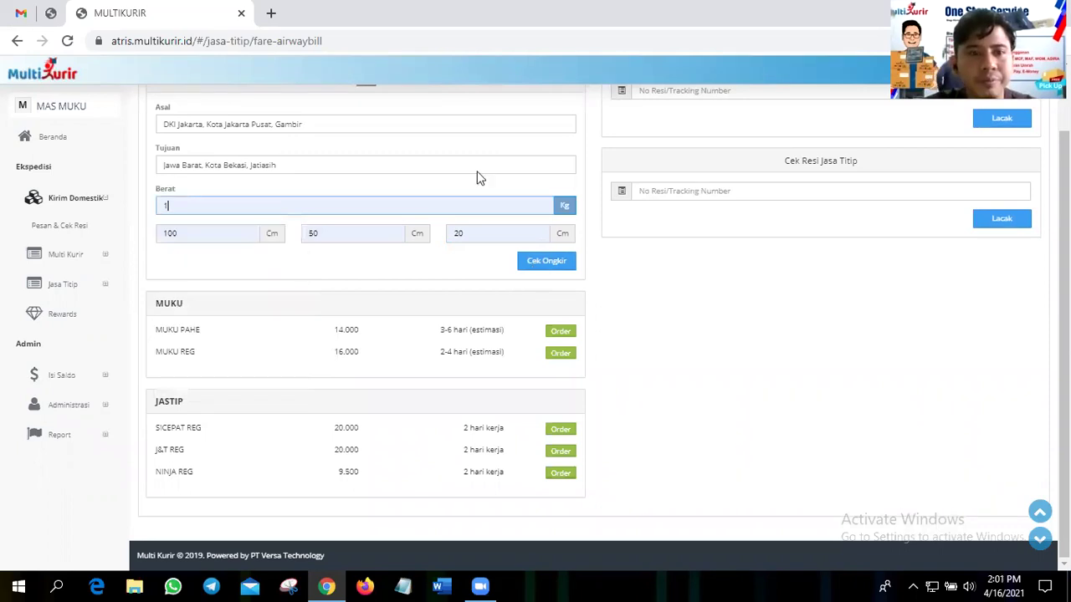
pyautogui.press('Return')
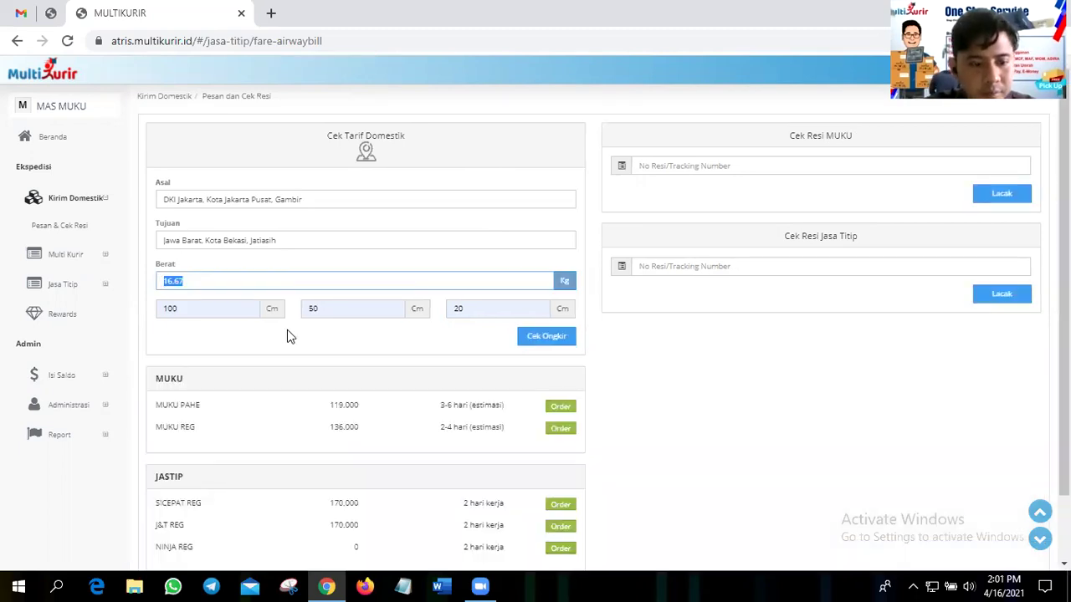
pyautogui.write('1')
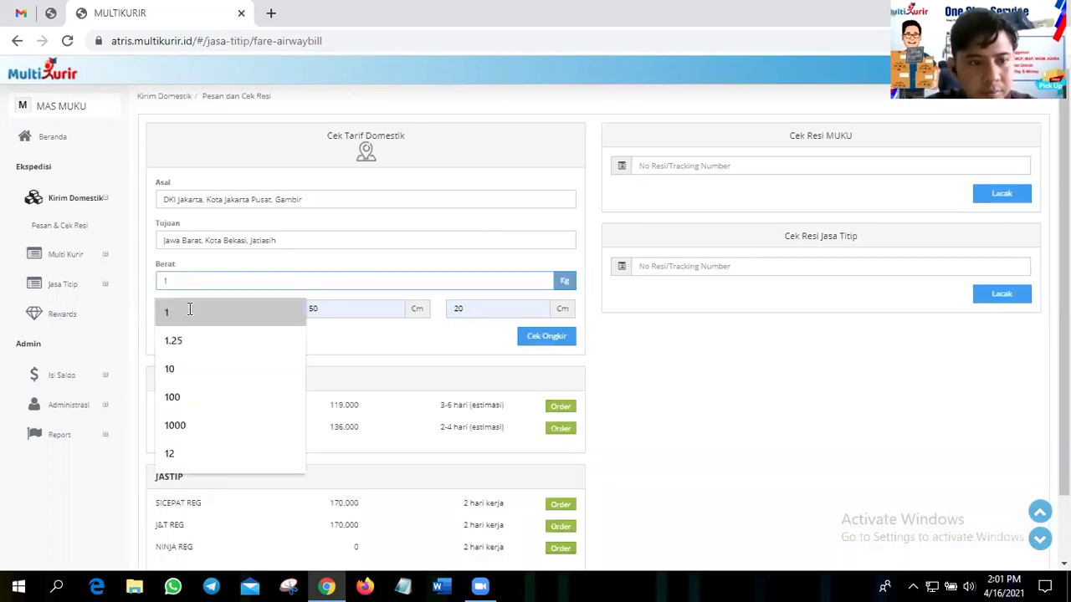
pyautogui.click(528, 343)
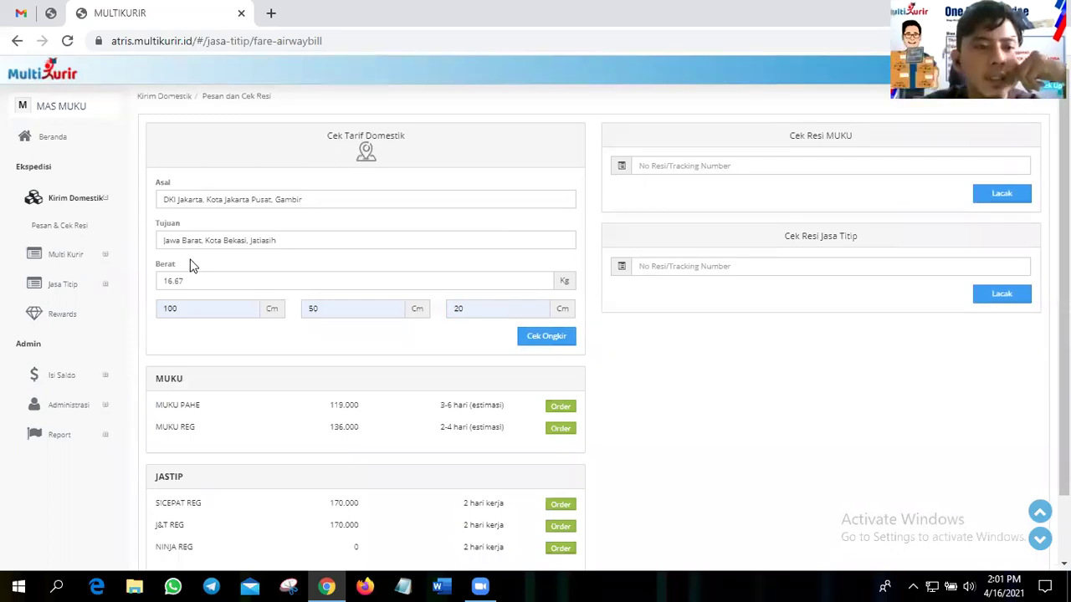
# - Reload the form and set origin Gambir and destination Jatiasih, Kota Bekasi
pyautogui.click(67, 46)
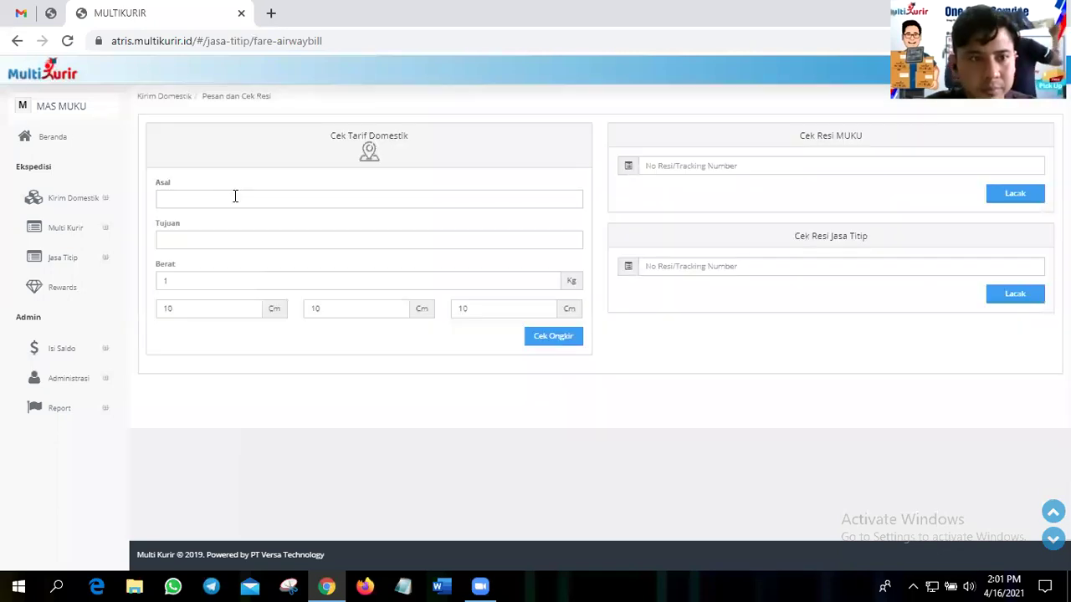
pyautogui.click(235, 196)
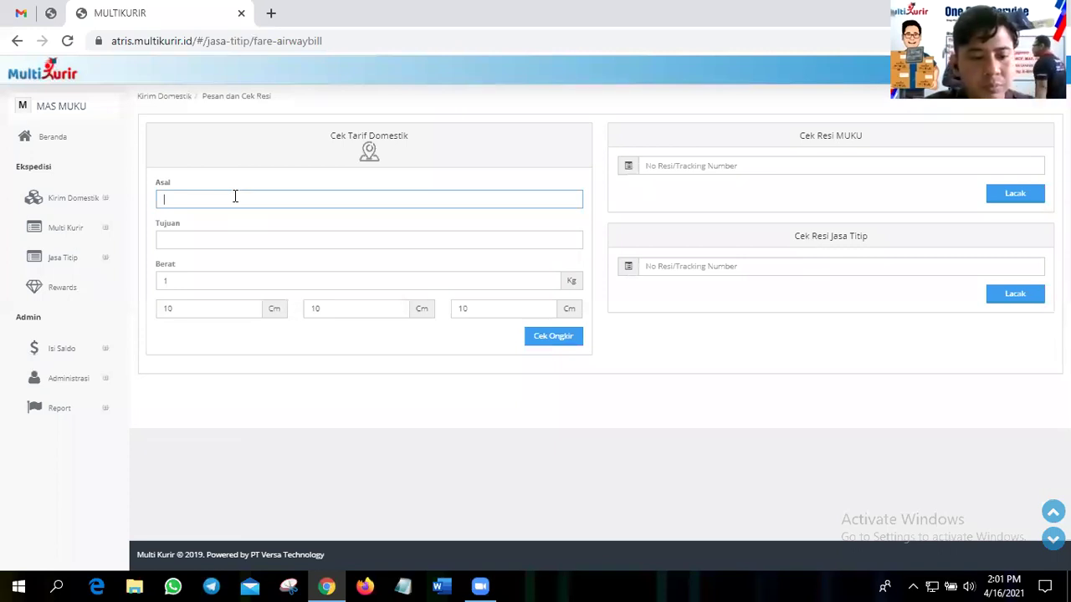
pyautogui.write('gambir')
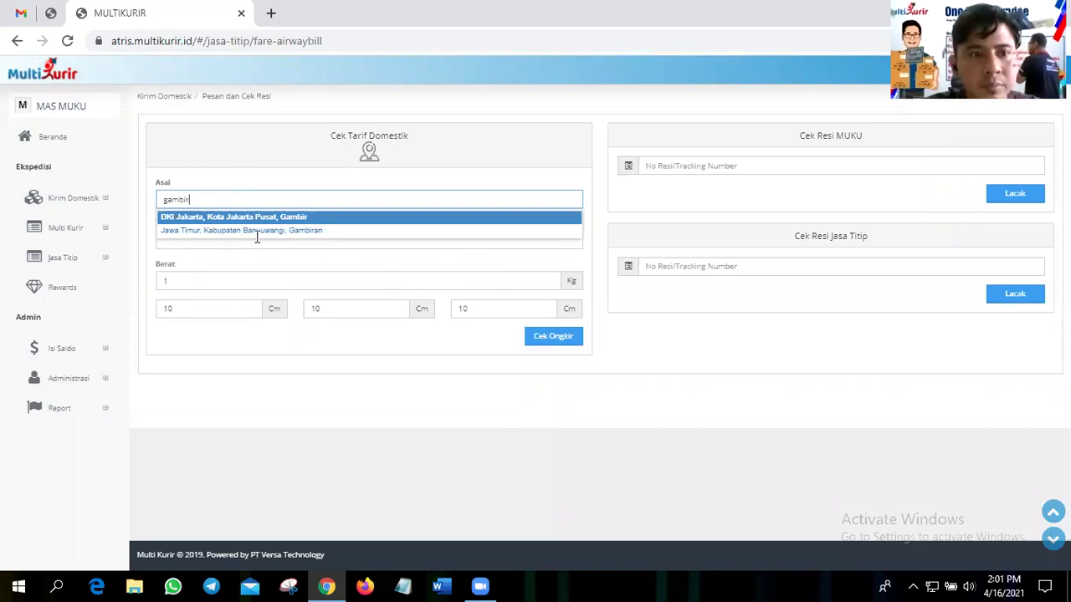
pyautogui.press('Tab')
pyautogui.write('jatias')
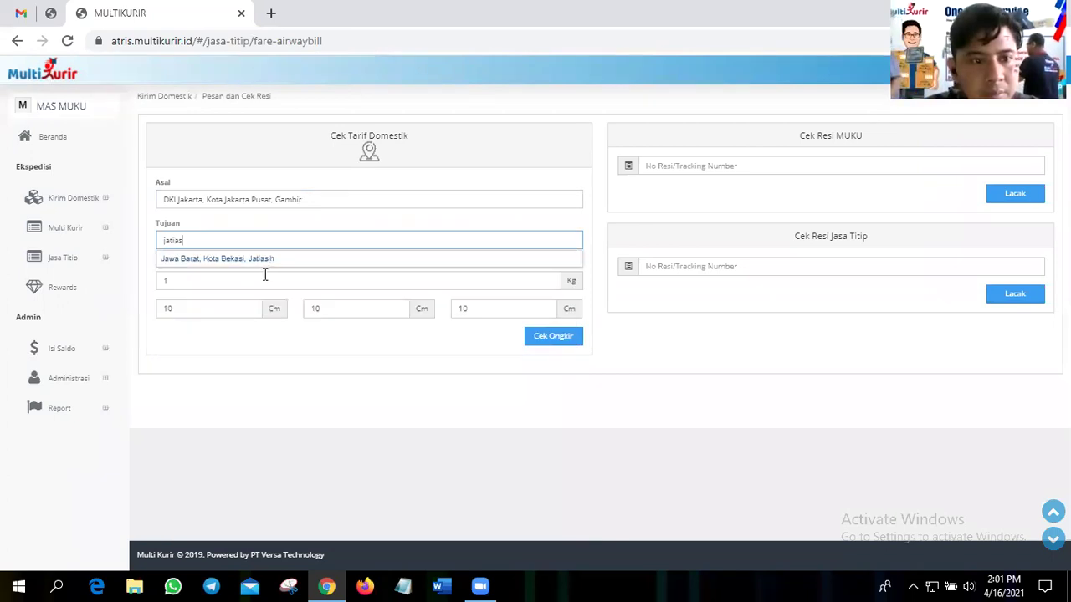
pyautogui.press('Return')
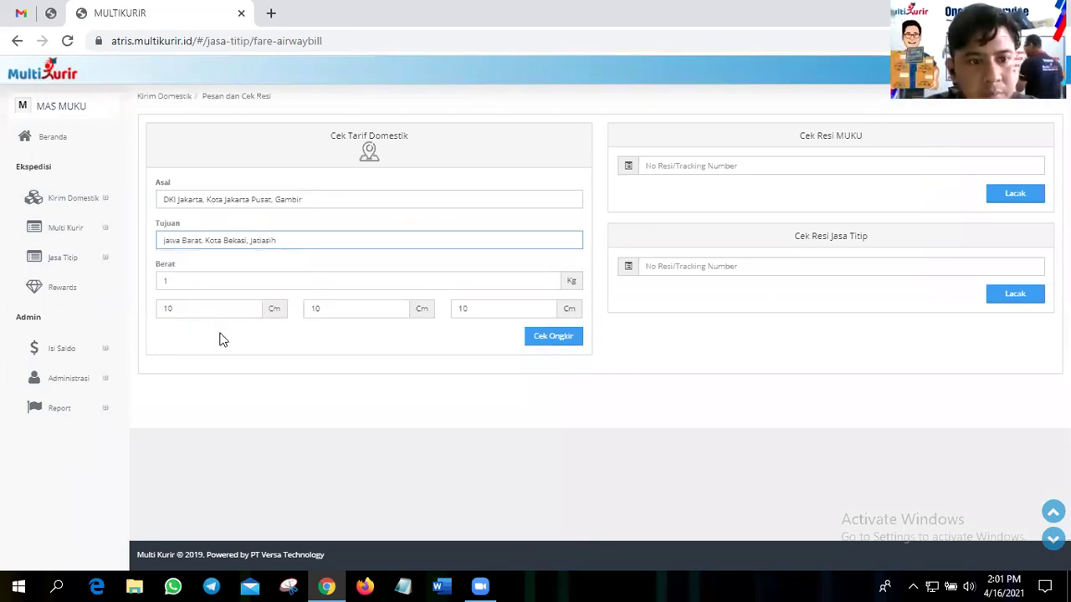
# - Enter 100 × 50 × 20 cm dimensions and calculate the rates
pyautogui.press('Tab')
pyautogui.press('Tab')
pyautogui.write('100')
pyautogui.press('Tab')
pyautogui.press('BackSpace')
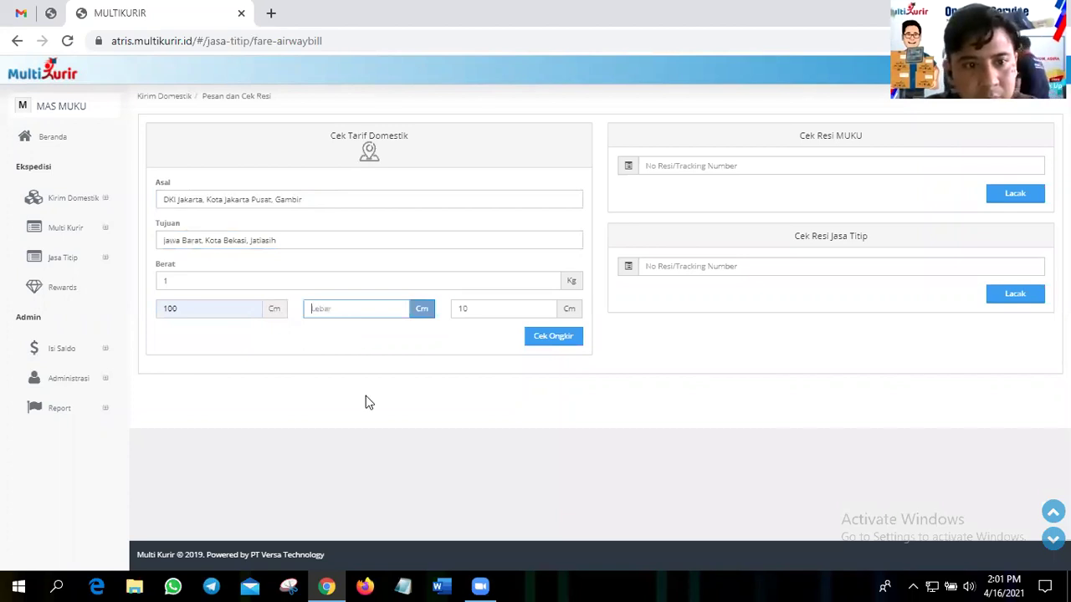
pyautogui.press('Down')
pyautogui.press('Down')
pyautogui.press('Down')
pyautogui.press('Down')
pyautogui.press('Tab')
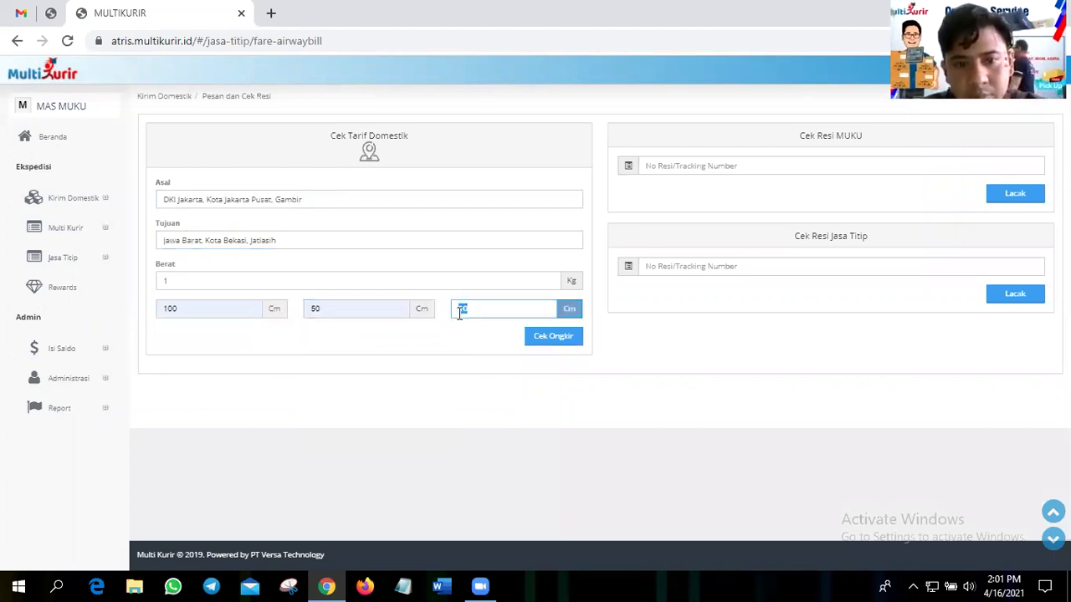
pyautogui.press('BackSpace')
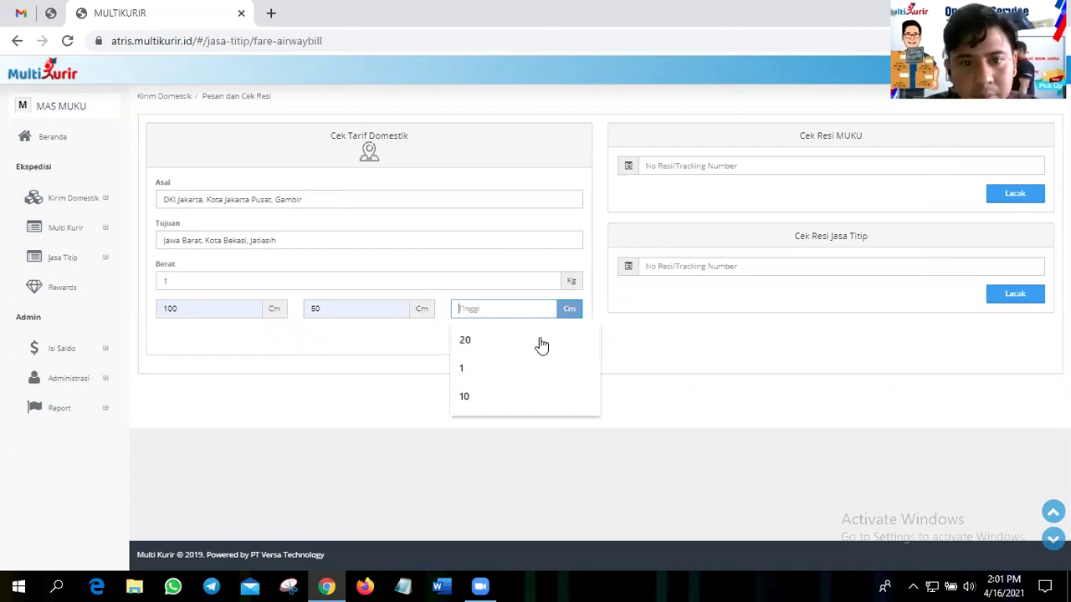
pyautogui.click(540, 343)
pyautogui.click(541, 337)
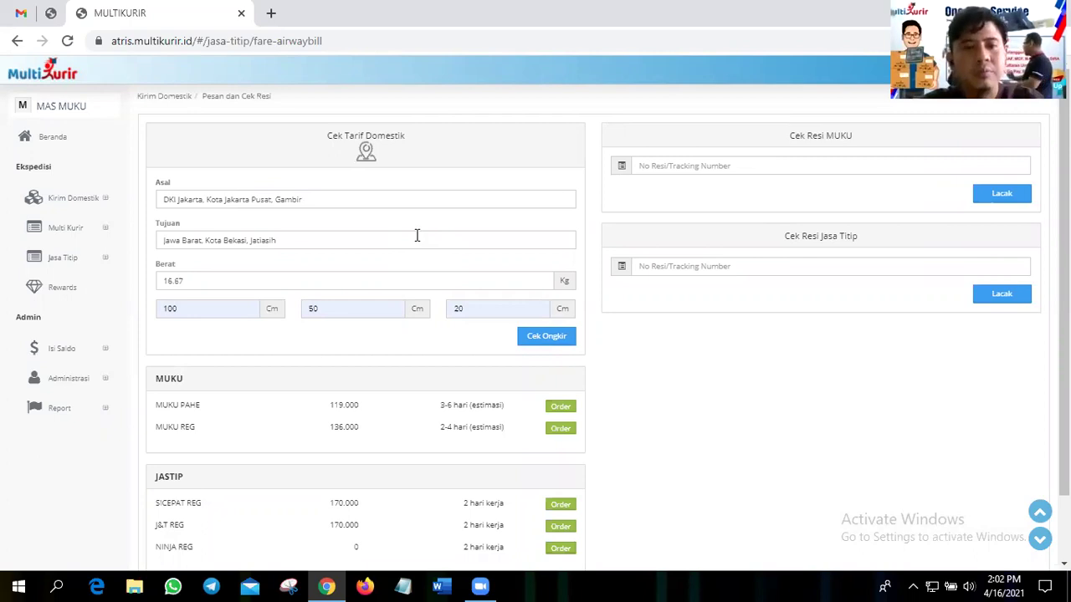
# - Reload the Cek Tarif Domestik page to clear the form
pyautogui.press('F5')
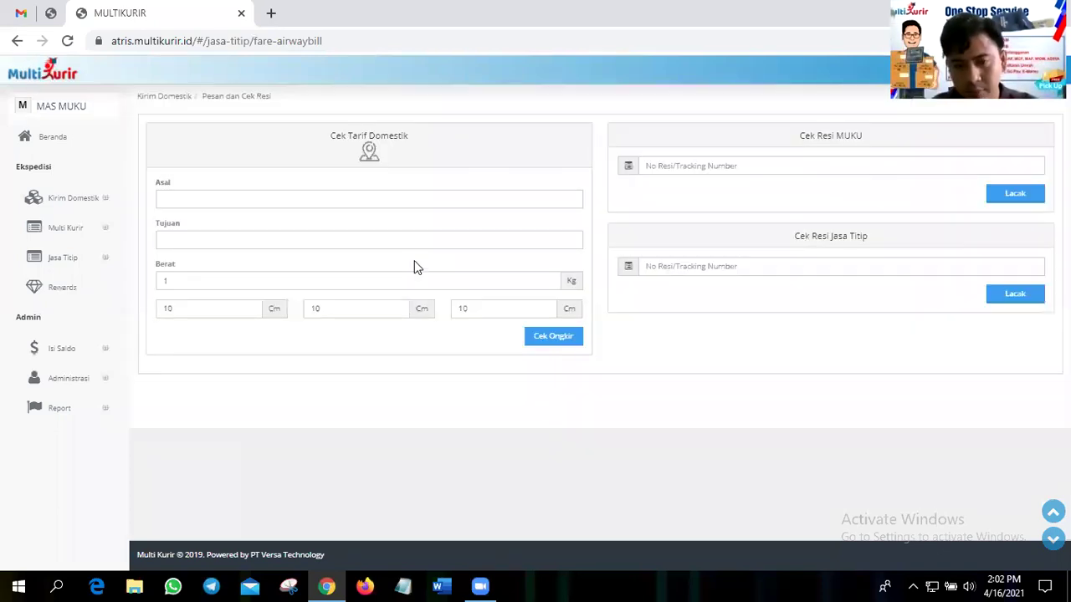
# - Set the origin to Gambir, Kota Jakarta Pusat
pyautogui.click(293, 210)
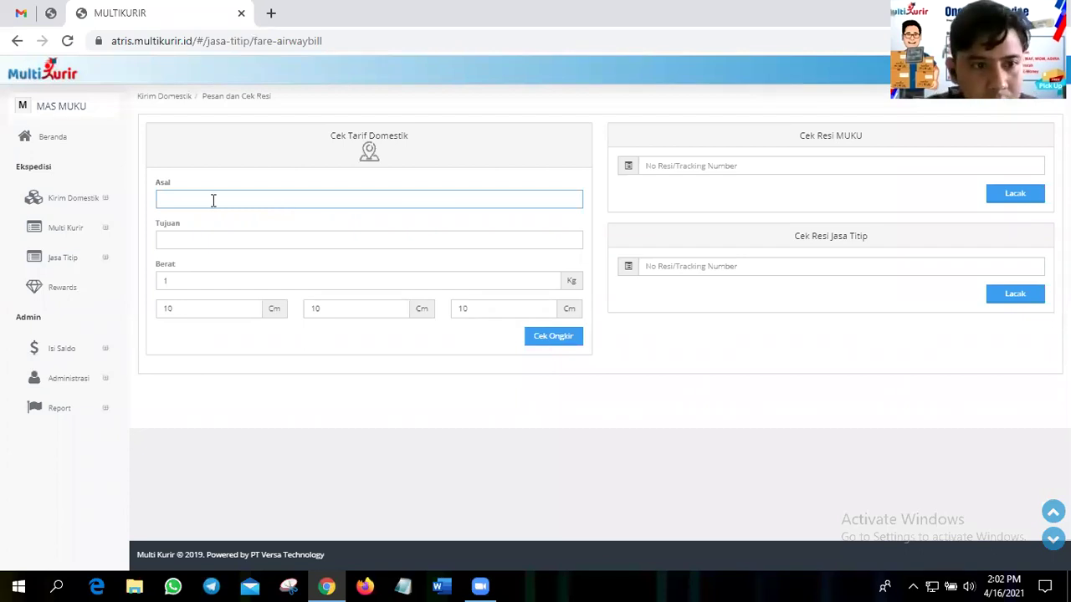
pyautogui.write('gambir')
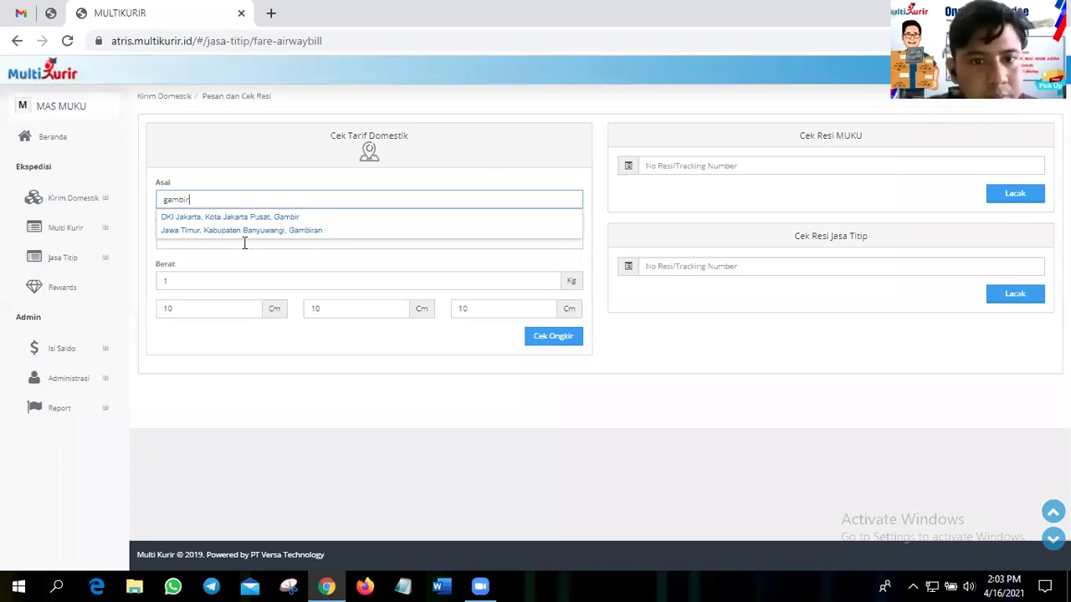
pyautogui.click(239, 276)
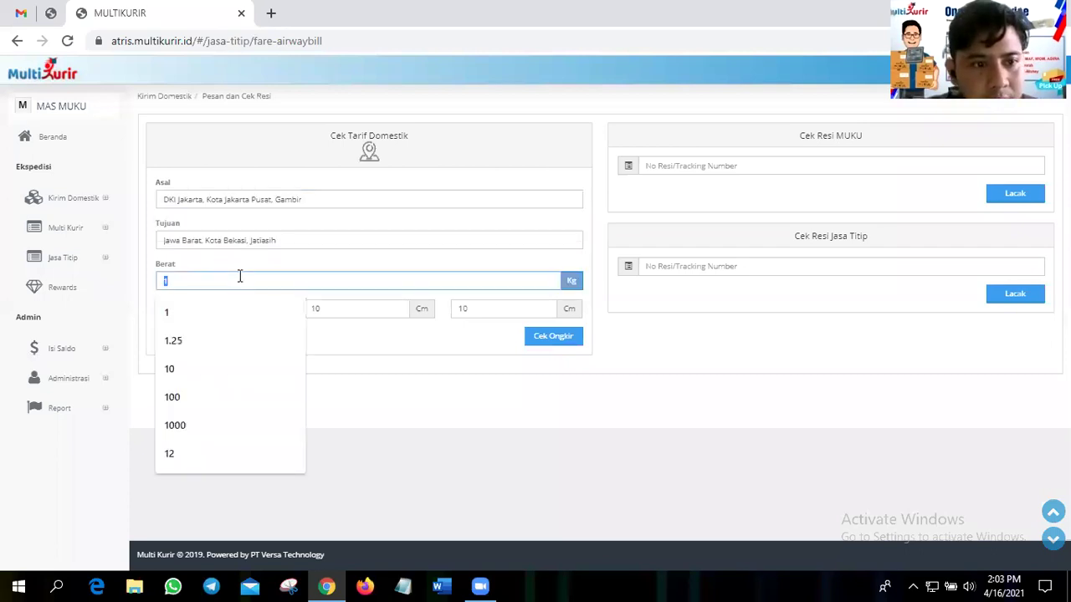
# - Enter 100 × 50 × 20 cm dimensions and run the rate check
pyautogui.press('Tab')
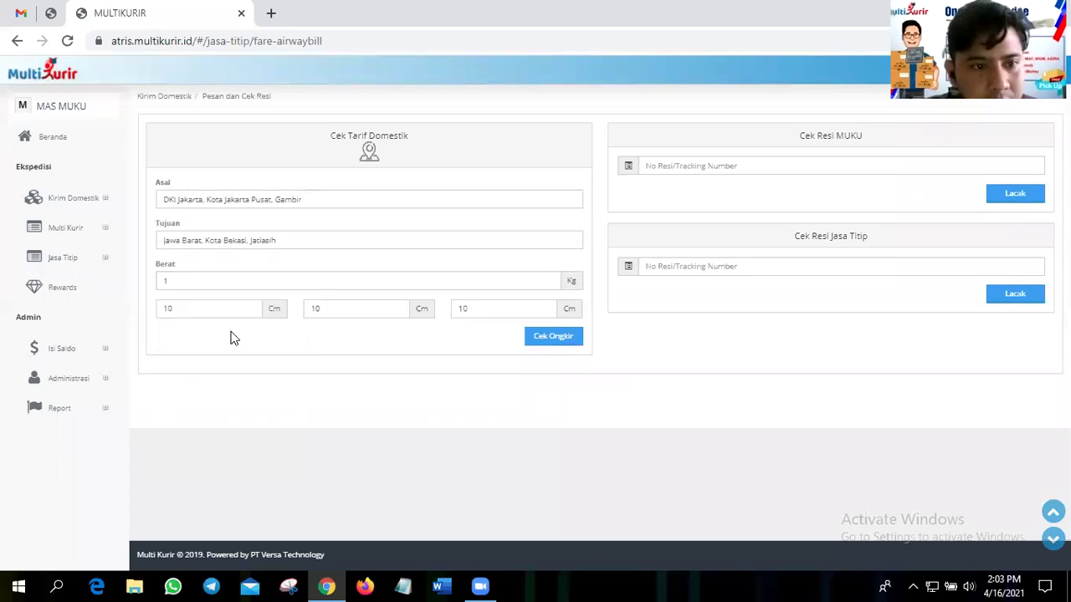
pyautogui.write('100')
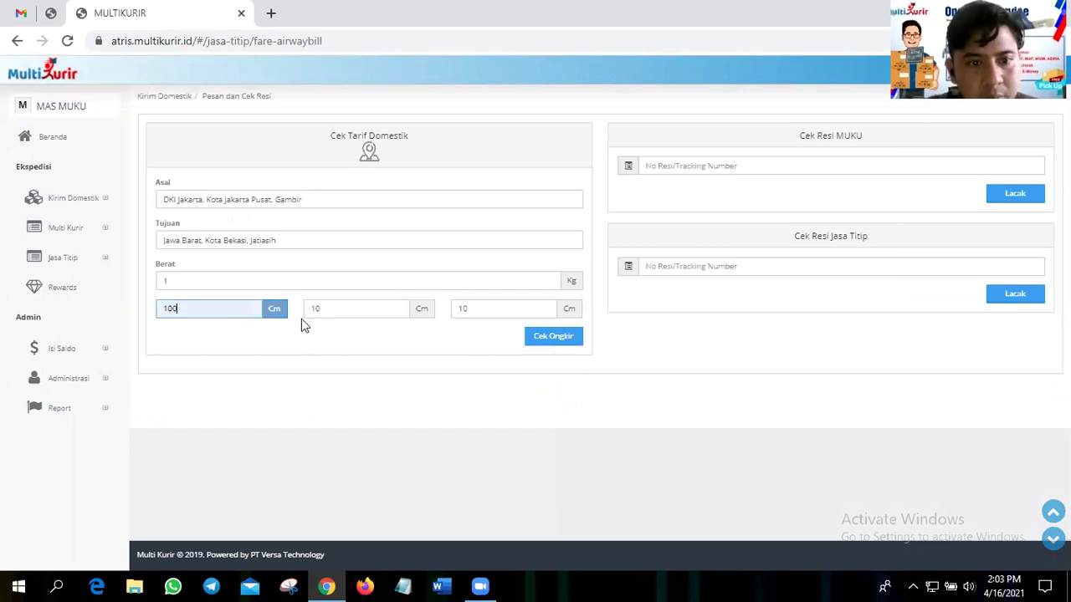
pyautogui.press('Tab')
pyautogui.press('BackSpace')
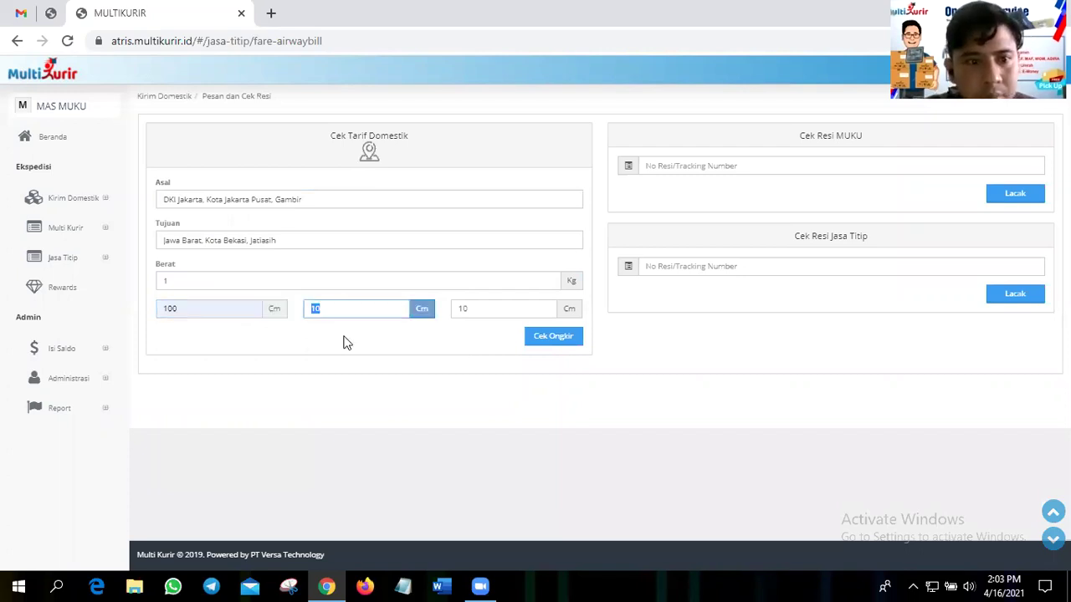
pyautogui.click(347, 398)
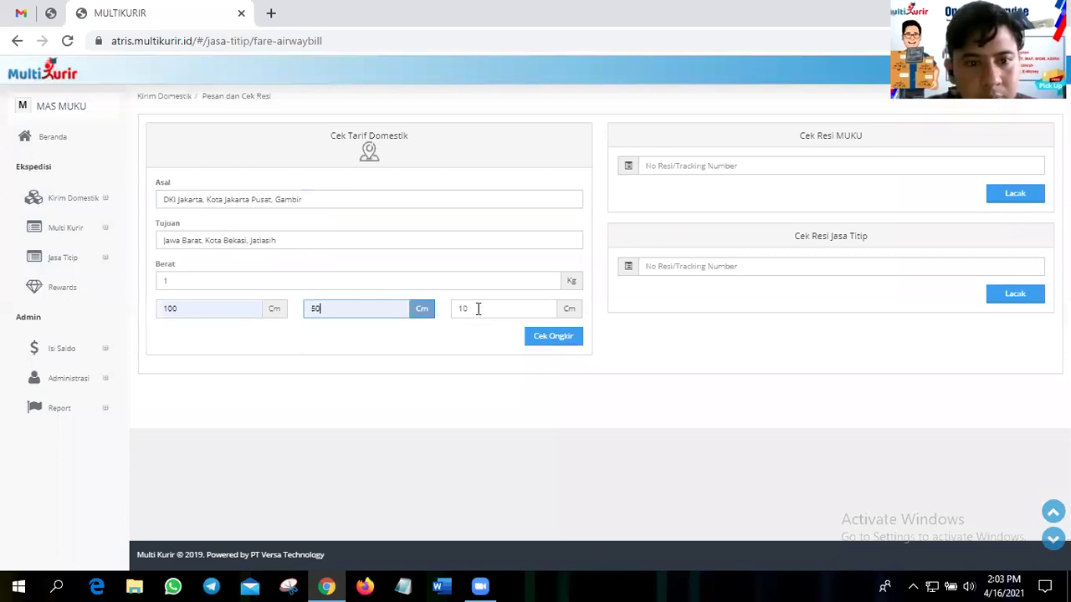
pyautogui.press('Tab')
pyautogui.press('BackSpace')
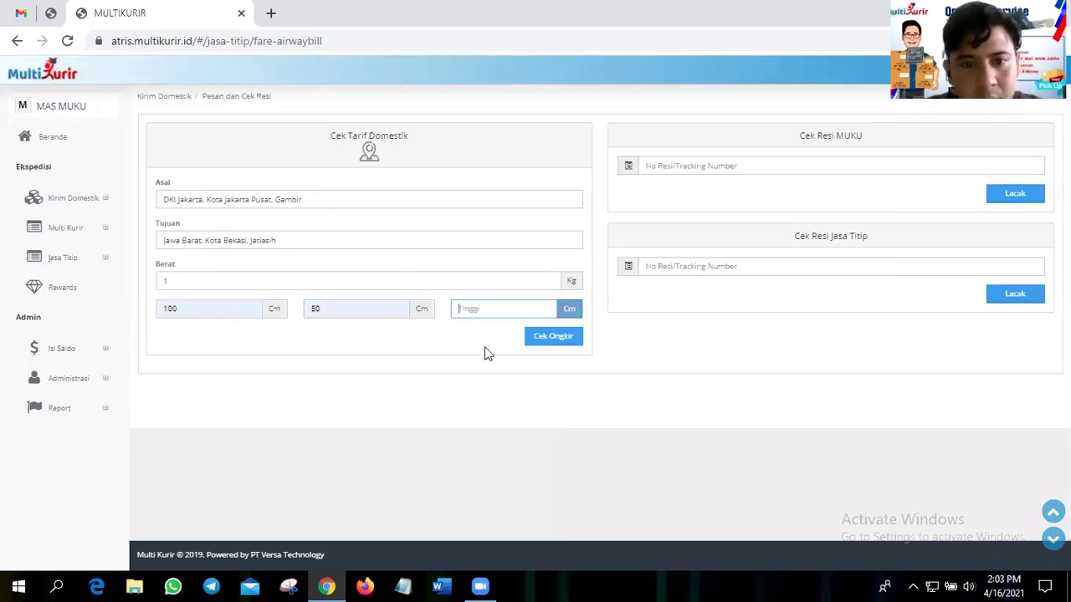
pyautogui.write('2')
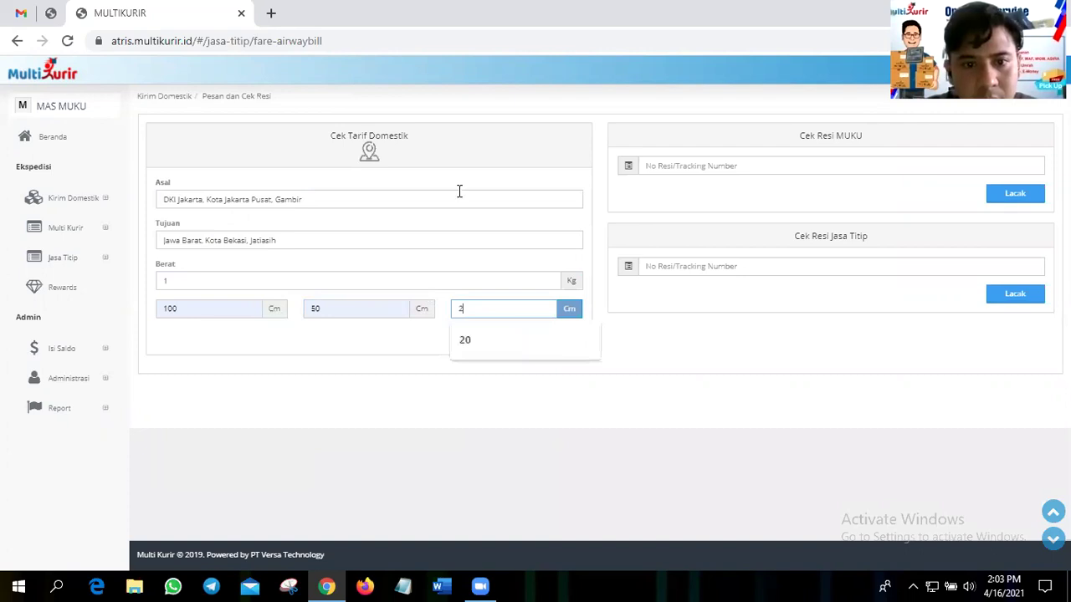
pyautogui.write('0')
pyautogui.press('Return')
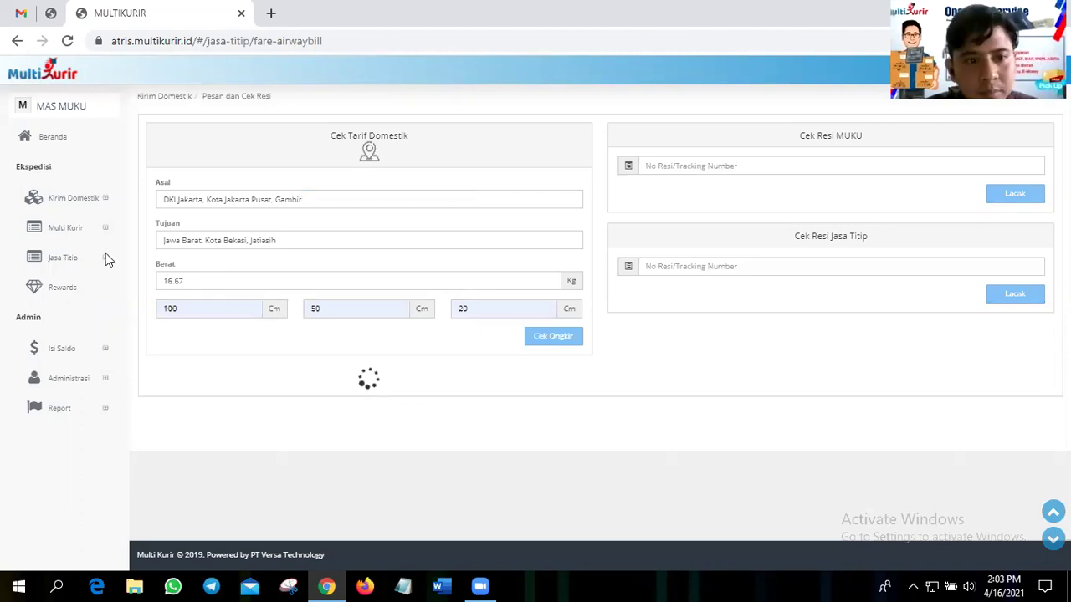
# - Recalculate the rates at 2 kg, then at 3 kg
pyautogui.write('2')
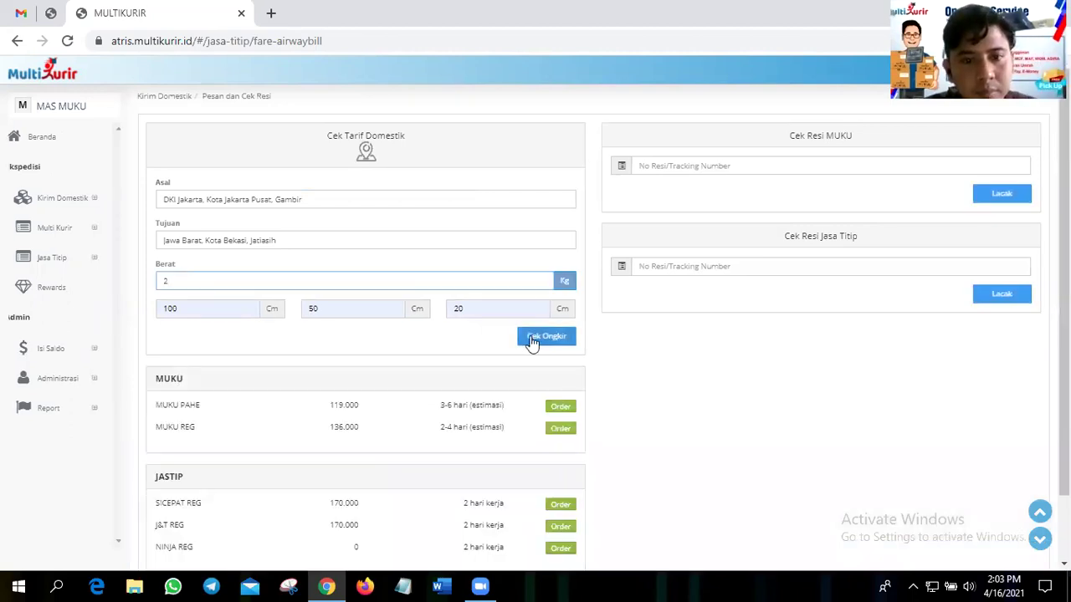
pyautogui.press('Return')
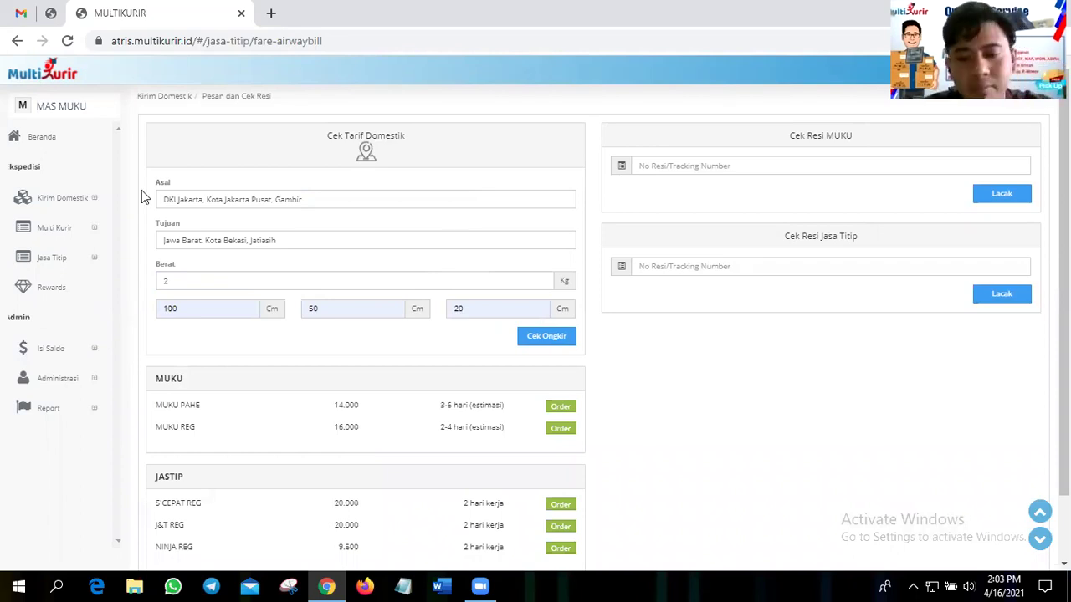
pyautogui.scroll(-1, 195, 209)
pyautogui.click(196, 206)
pyautogui.press('BackSpace')
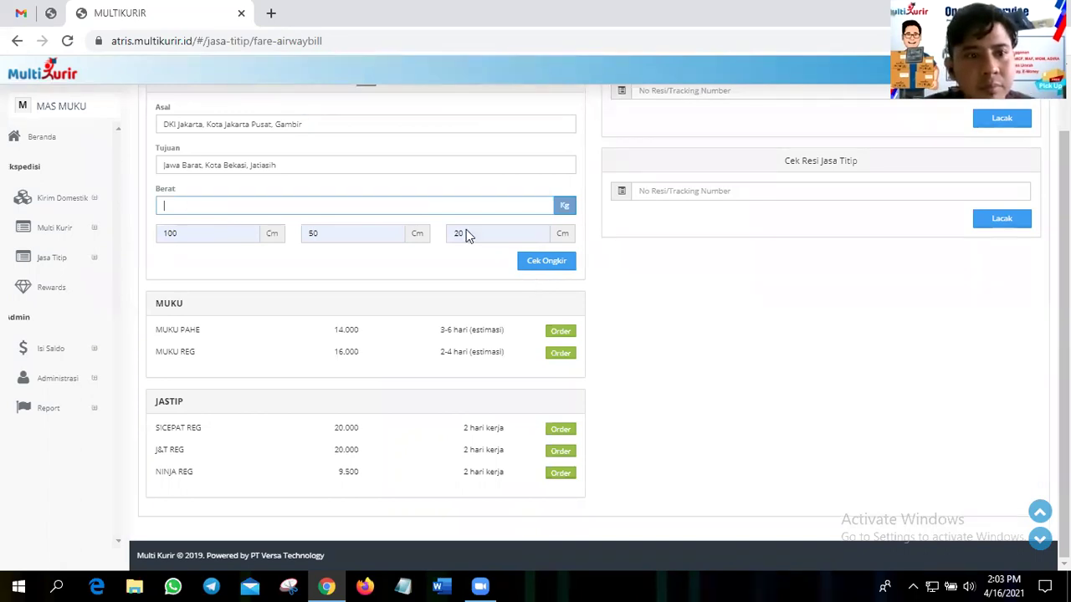
pyautogui.write('3')
pyautogui.press('Return')
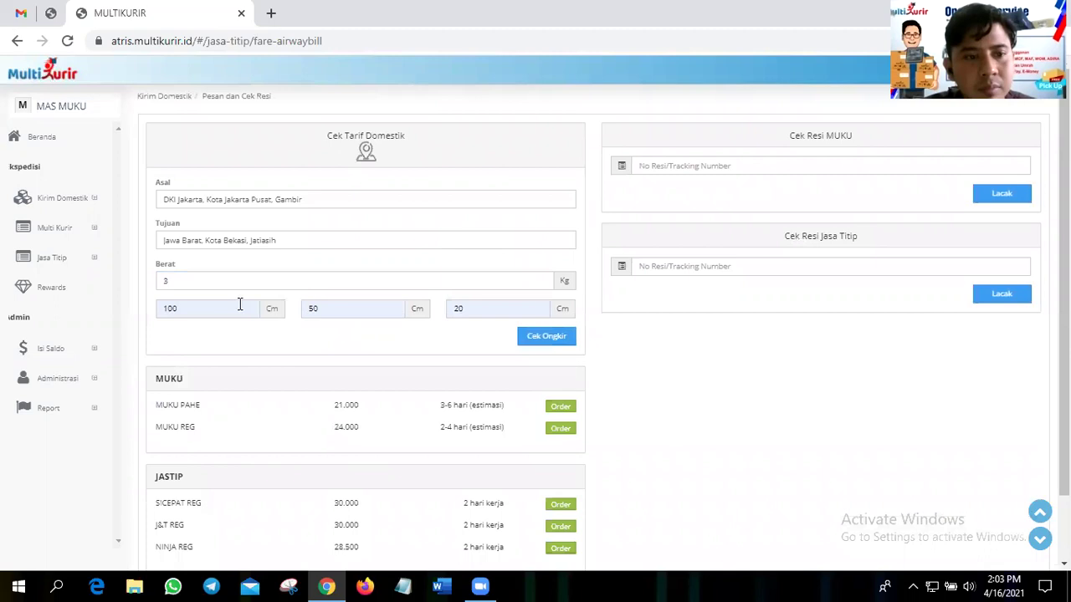
# - Change the length to 150 cm and recalculate rates for the 3 kg package
pyautogui.moveTo(241, 305); pyautogui.dragTo(134, 295)
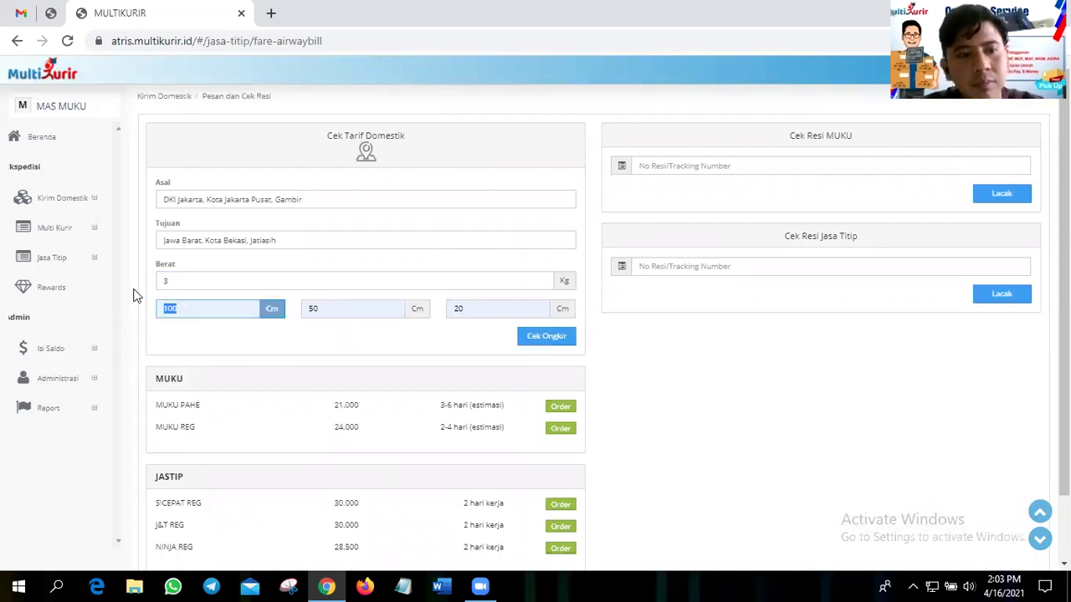
pyautogui.write('155')
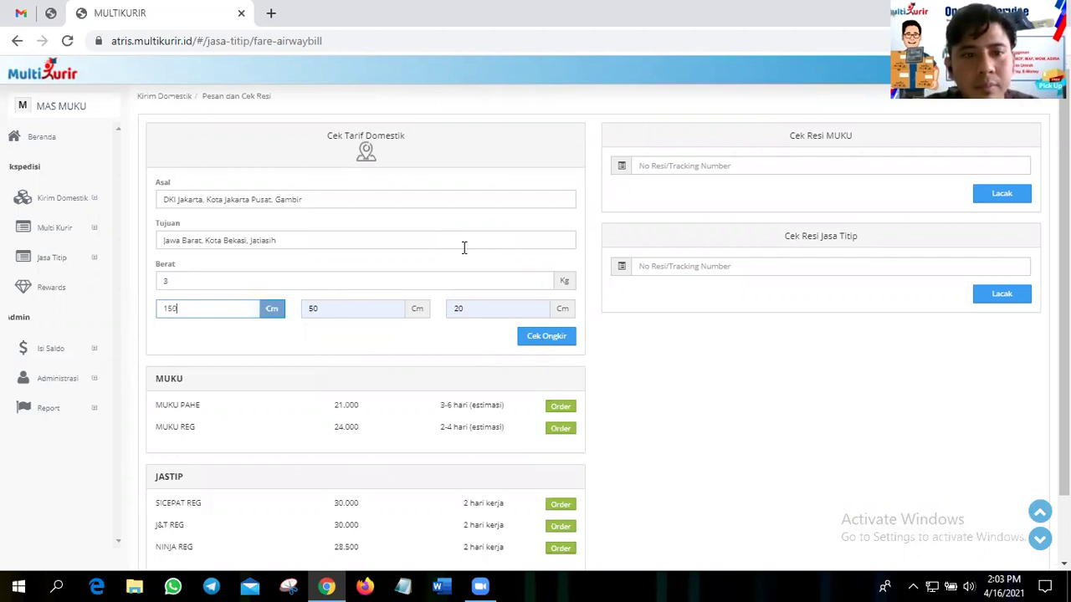
pyautogui.press('Return')
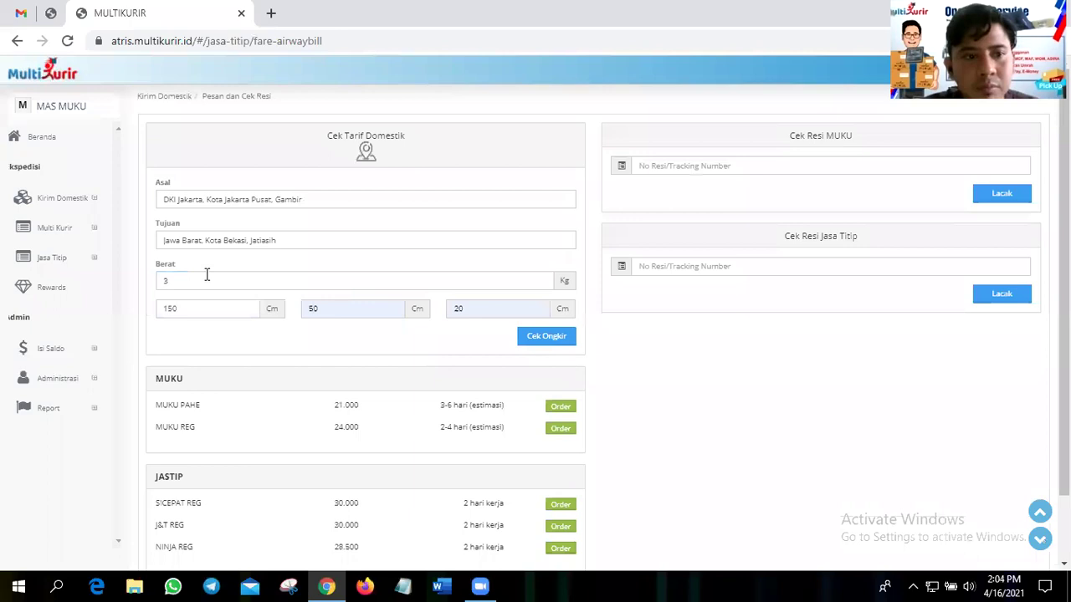
pyautogui.press('BackSpace')
pyautogui.write('2')
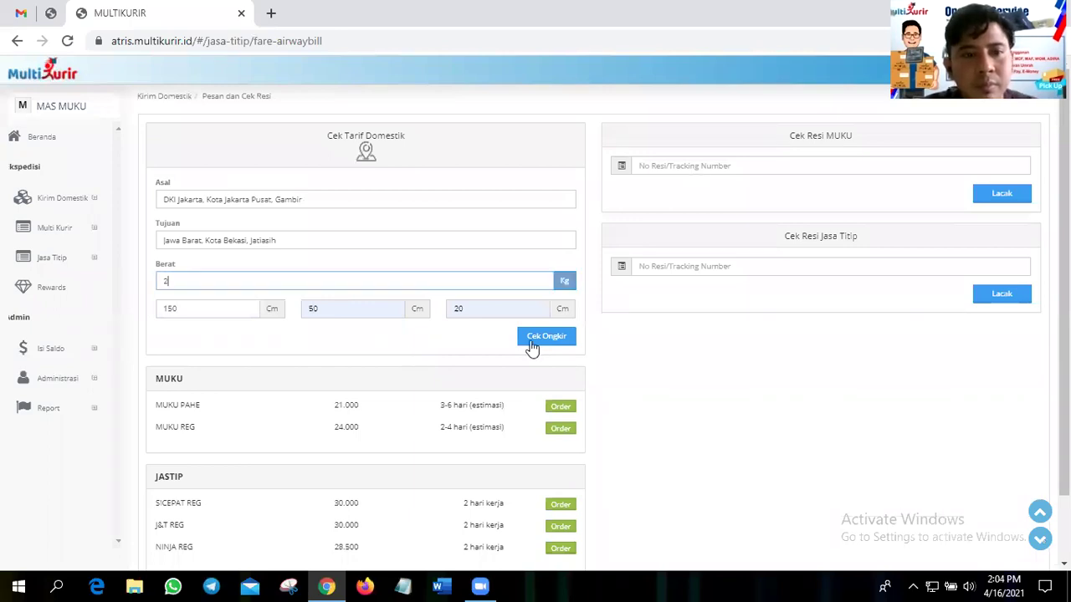
pyautogui.click(531, 341)
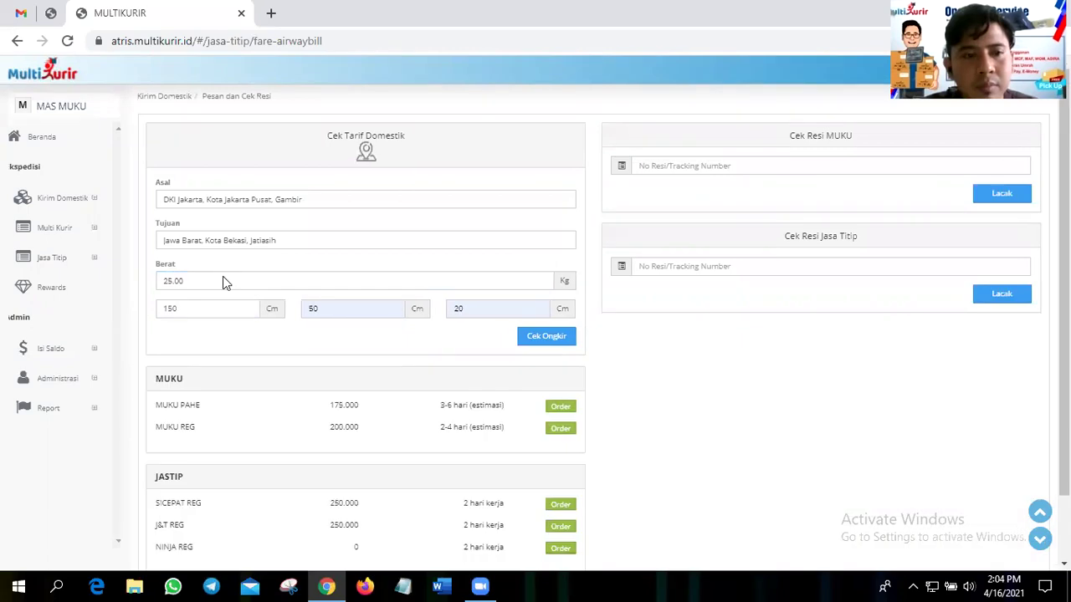
pyautogui.click(222, 282)
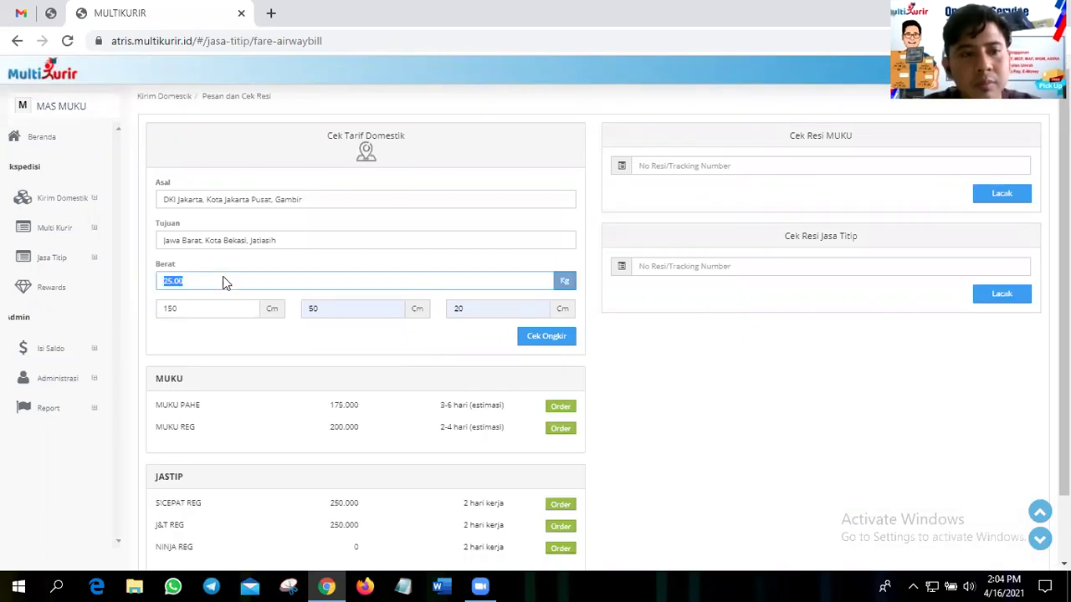
pyautogui.click(545, 335)
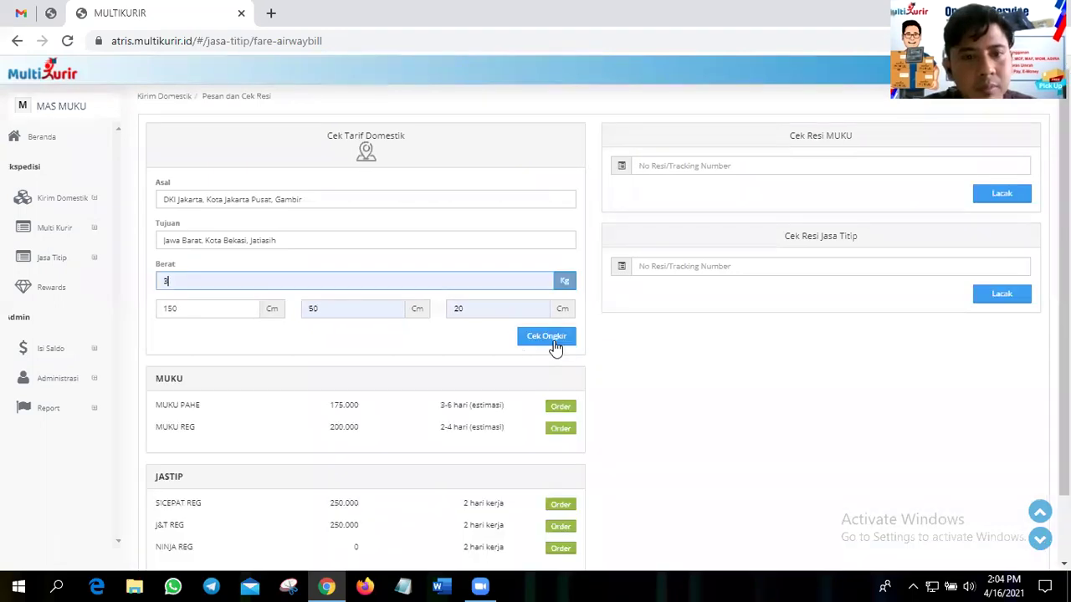
pyautogui.click(554, 337)
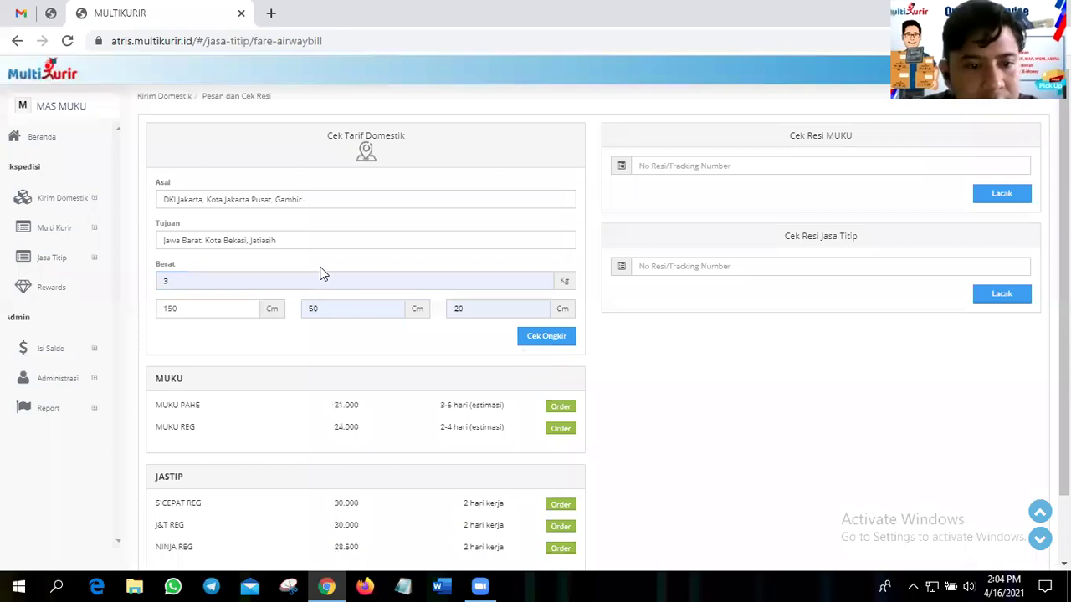
pyautogui.scroll(-1, 322, 274)
pyautogui.scroll(1, 322, 274)
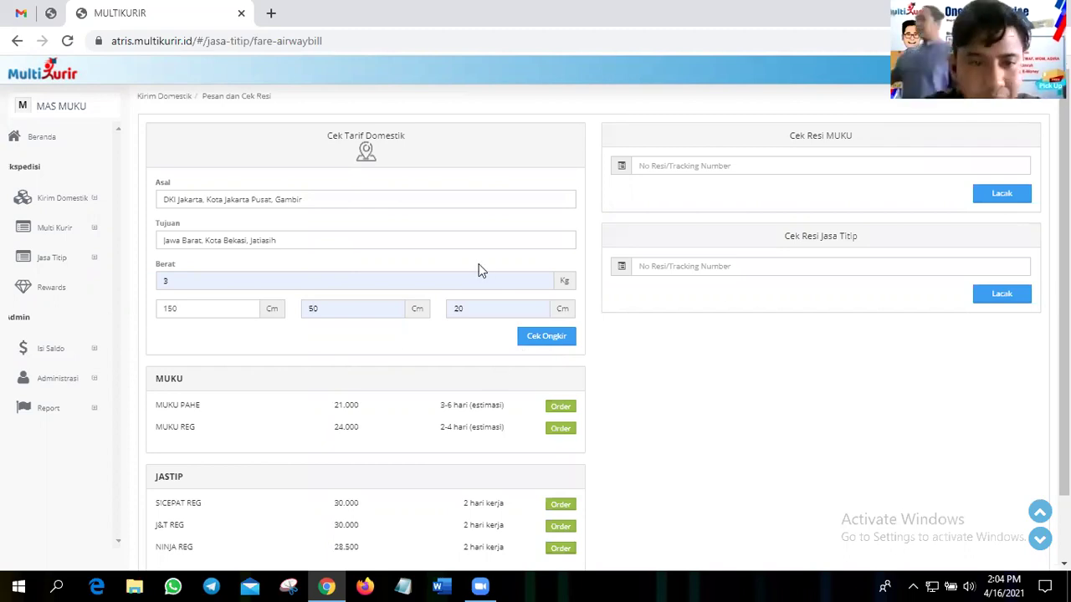
pyautogui.scroll(-1, 479, 270)
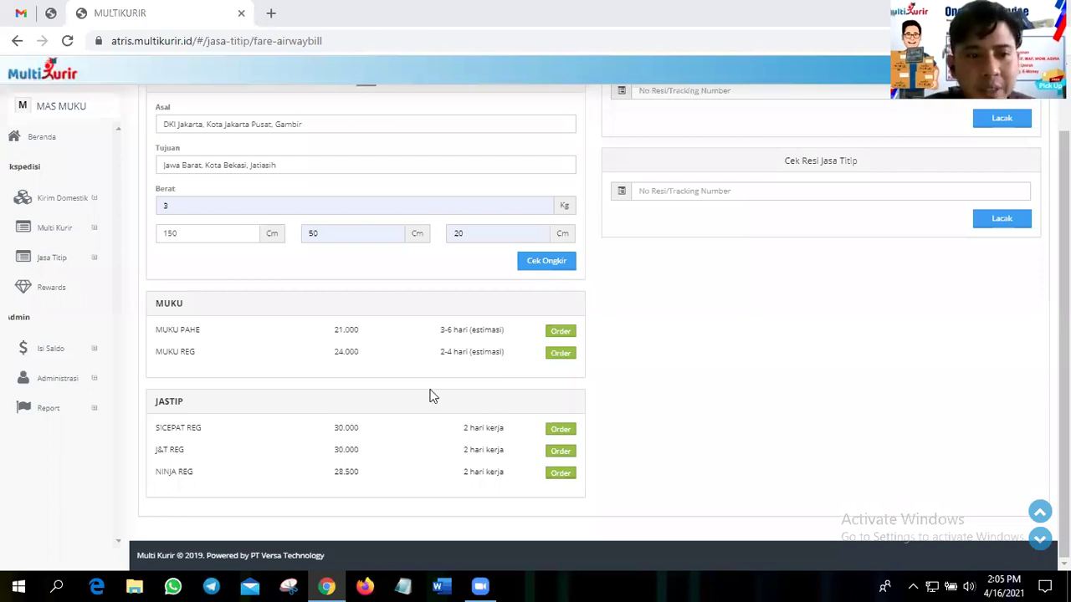
# - Order MUKU PAHE and fill in the sender's name, saved phone and Gambir street address
pyautogui.click(559, 332)
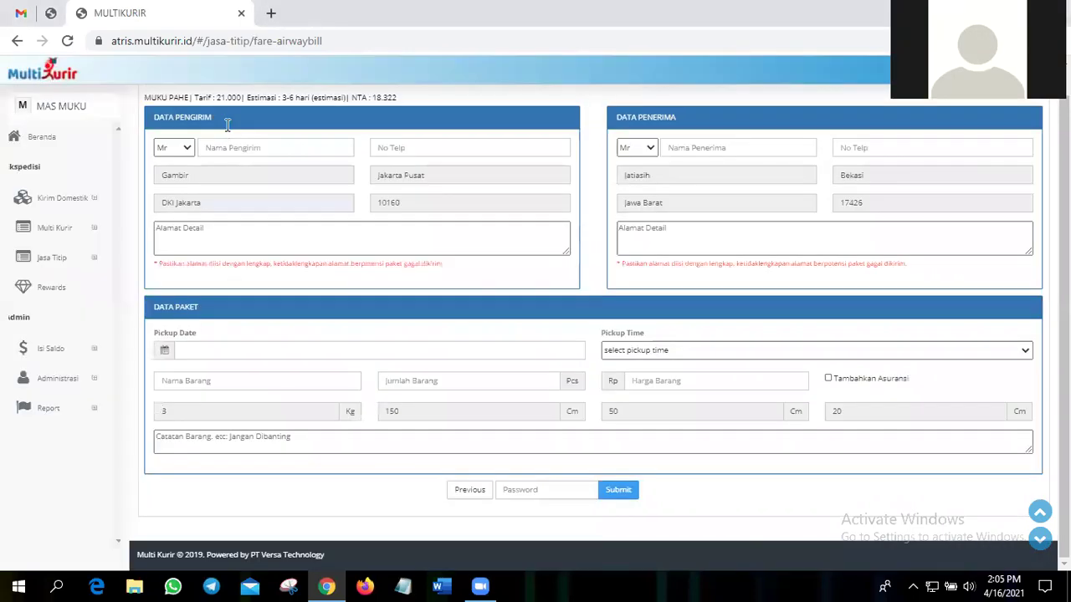
pyautogui.click(276, 147)
pyautogui.write('imam')
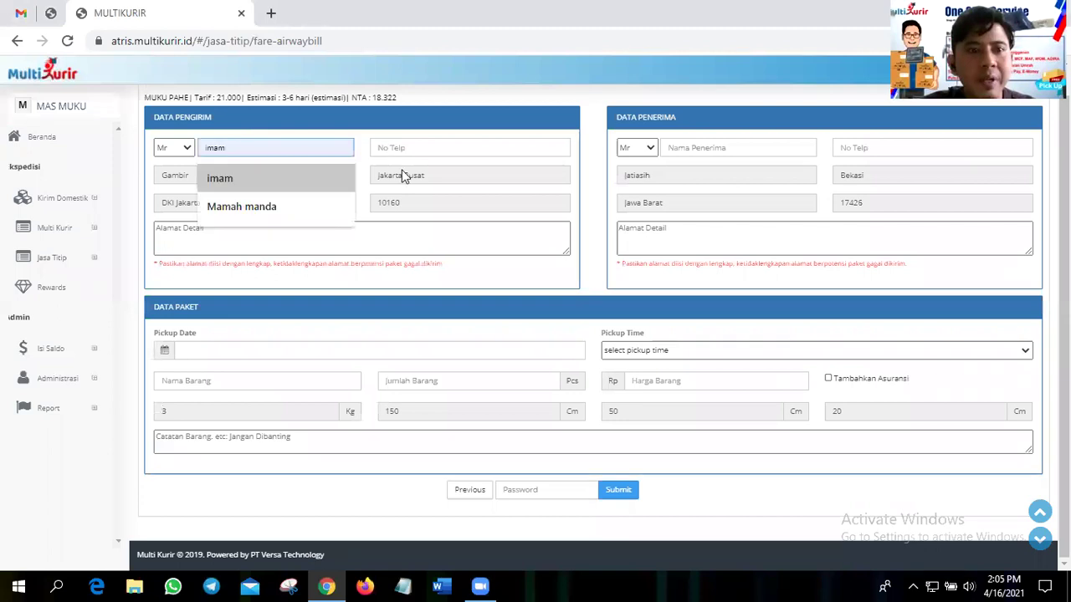
pyautogui.click(403, 148)
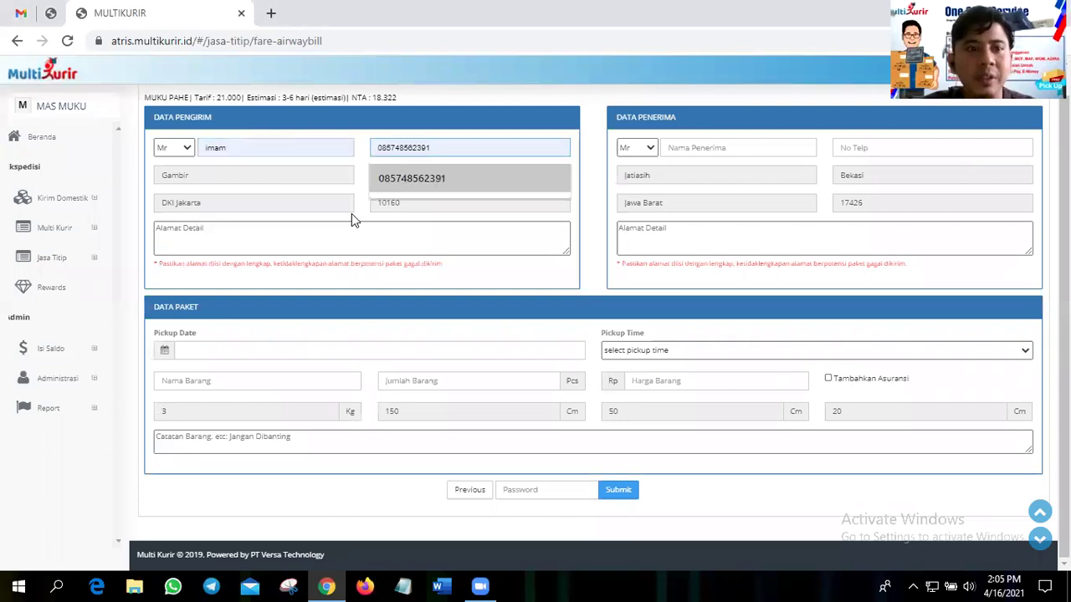
pyautogui.press('Return')
pyautogui.click(362, 233)
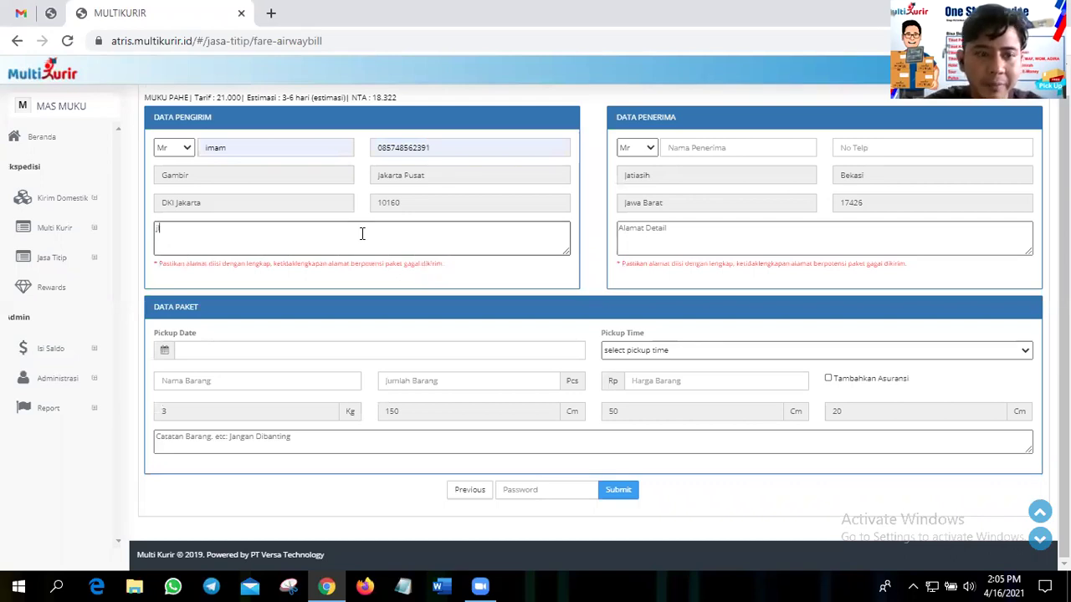
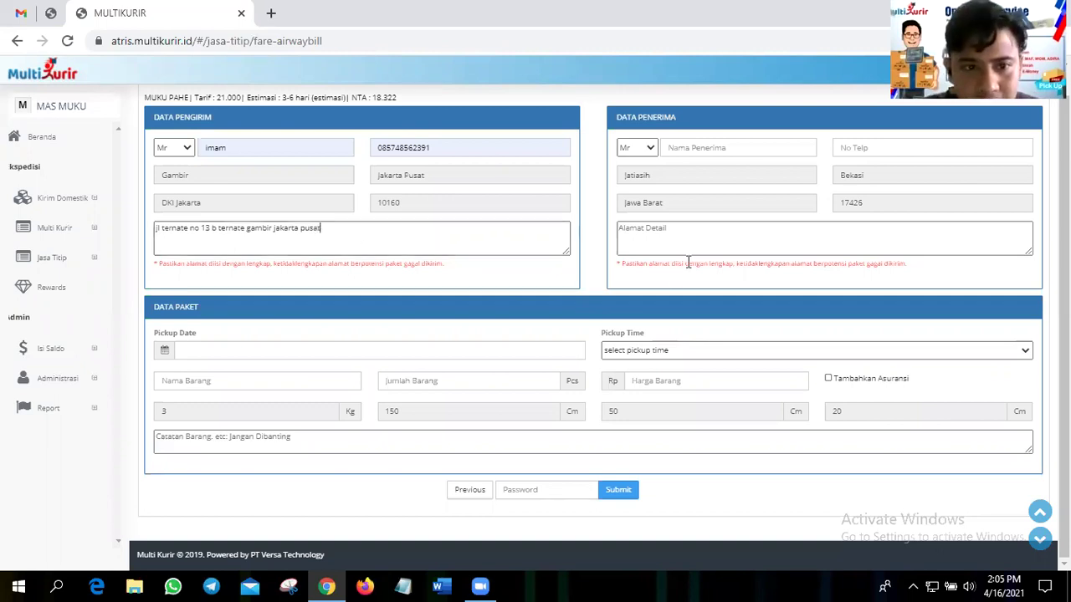
# - Fill in the recipient's saved name and phone, and type their Jatiasih, Bekasi street address
pyautogui.click(695, 147)
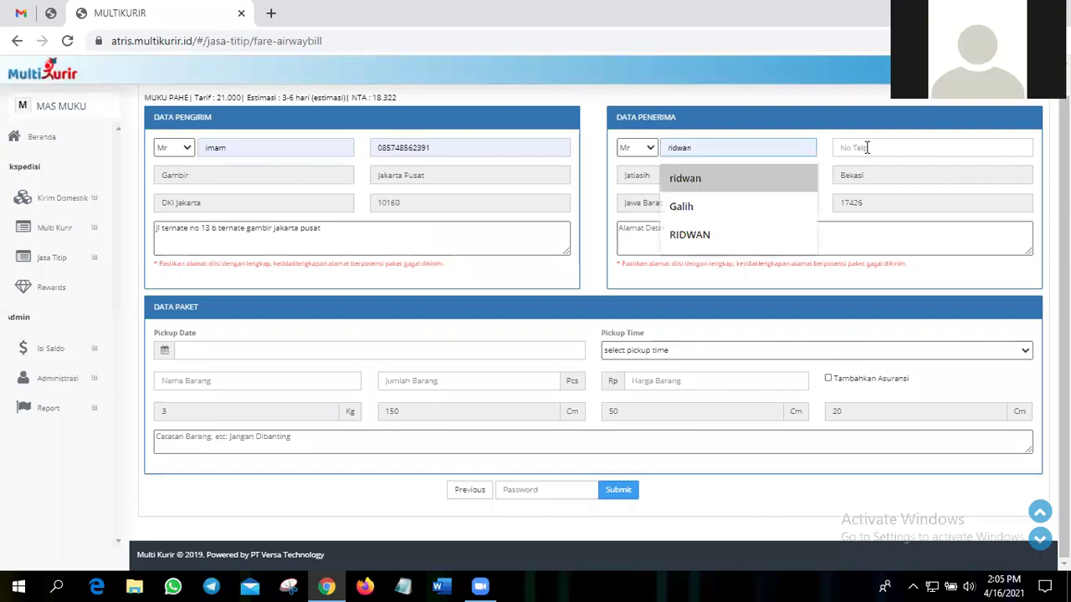
pyautogui.press('Tab')
pyautogui.press('Down')
pyautogui.press('Down')
pyautogui.click(888, 177)
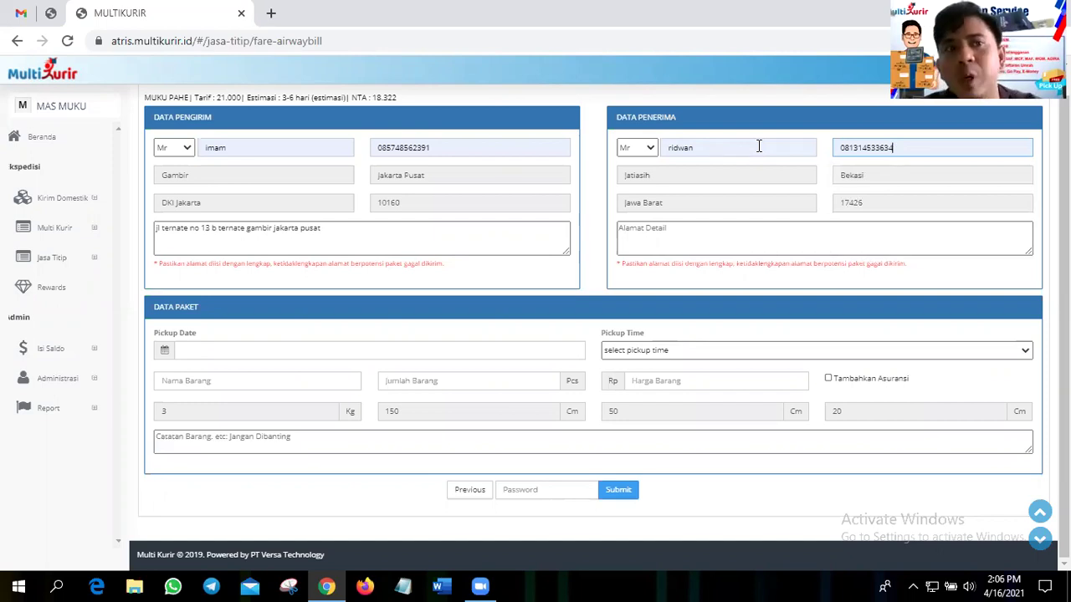
pyautogui.click(762, 234)
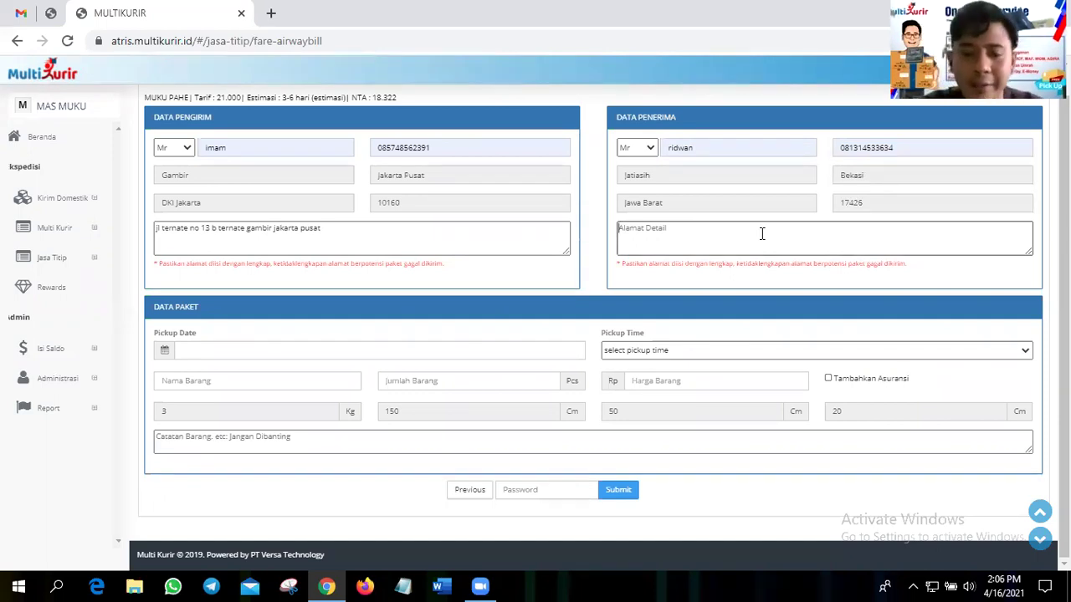
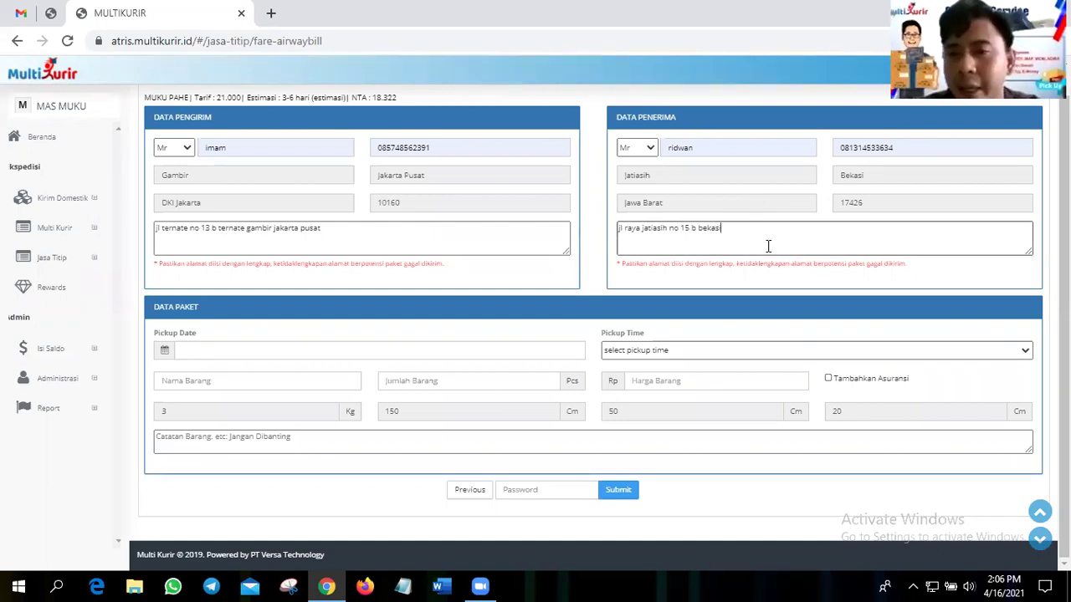
# - Schedule the pickup for 16 April 2021 at 15:00
pyautogui.click(770, 398)
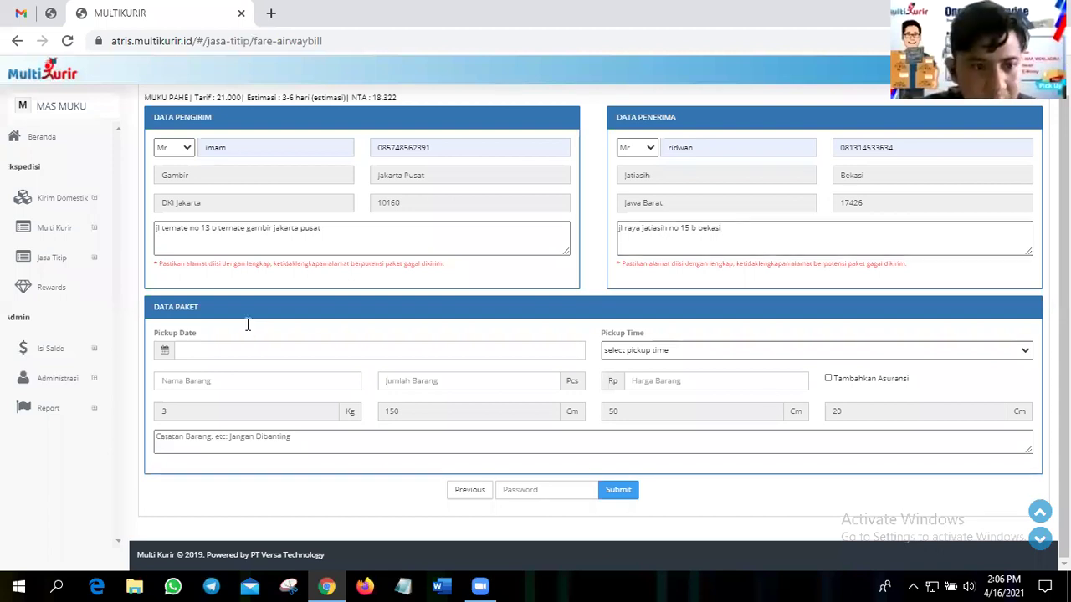
pyautogui.click(236, 351)
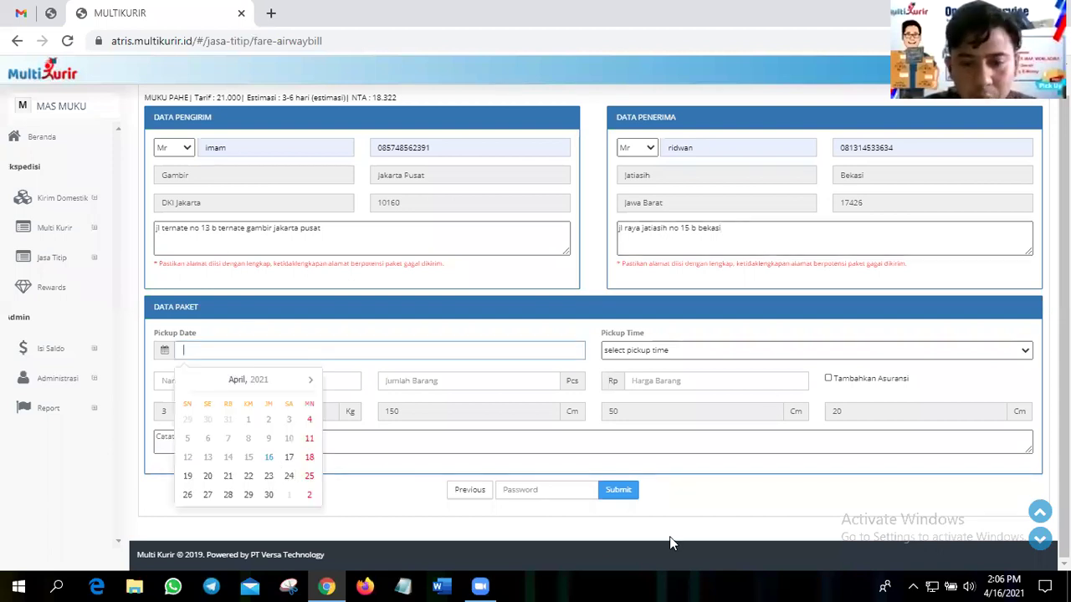
pyautogui.click(269, 458)
pyautogui.click(547, 433)
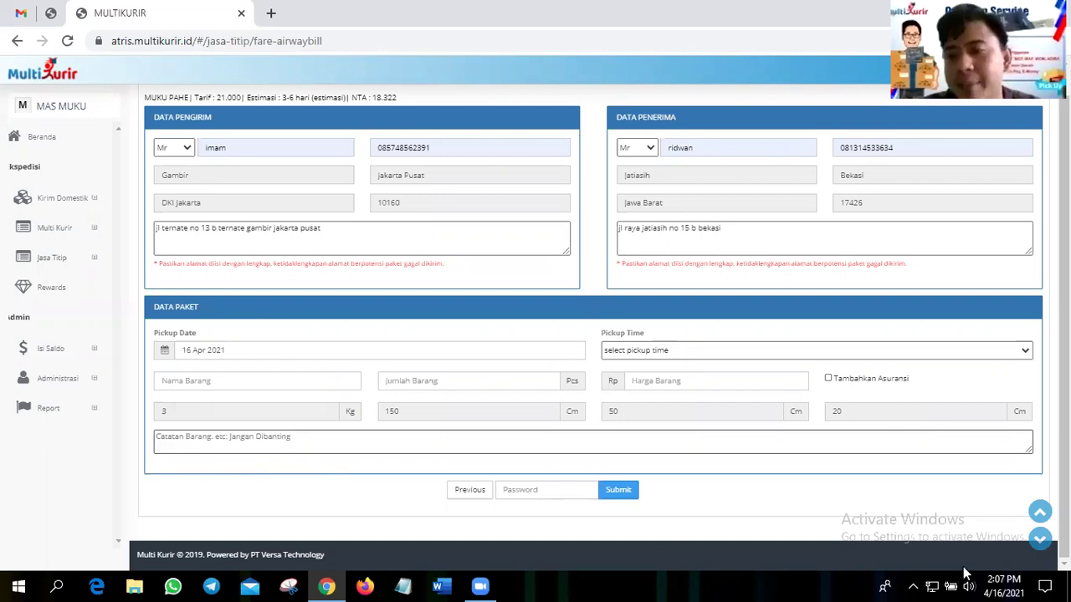
pyautogui.click(682, 355)
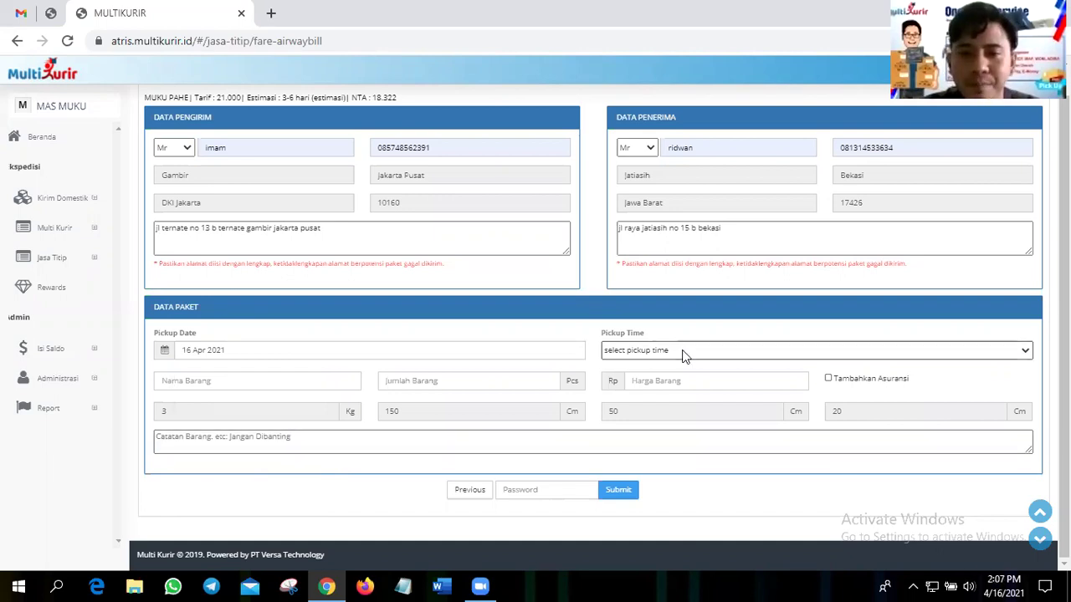
pyautogui.press('Return')
# - Set the item to makanan kering, quantity 1, priced 100000
pyautogui.click(272, 369)
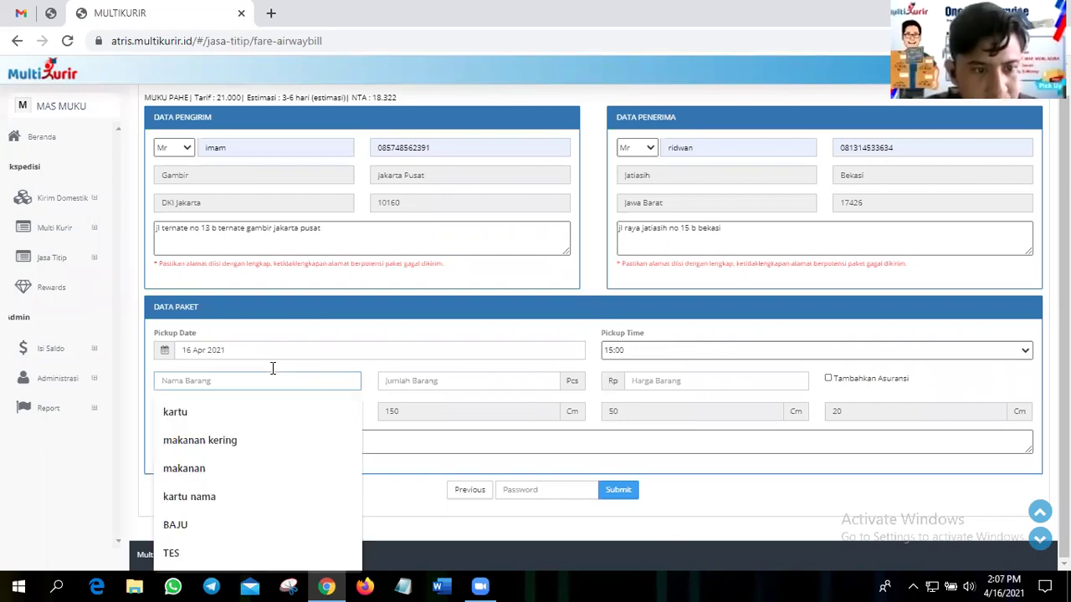
pyautogui.click(246, 441)
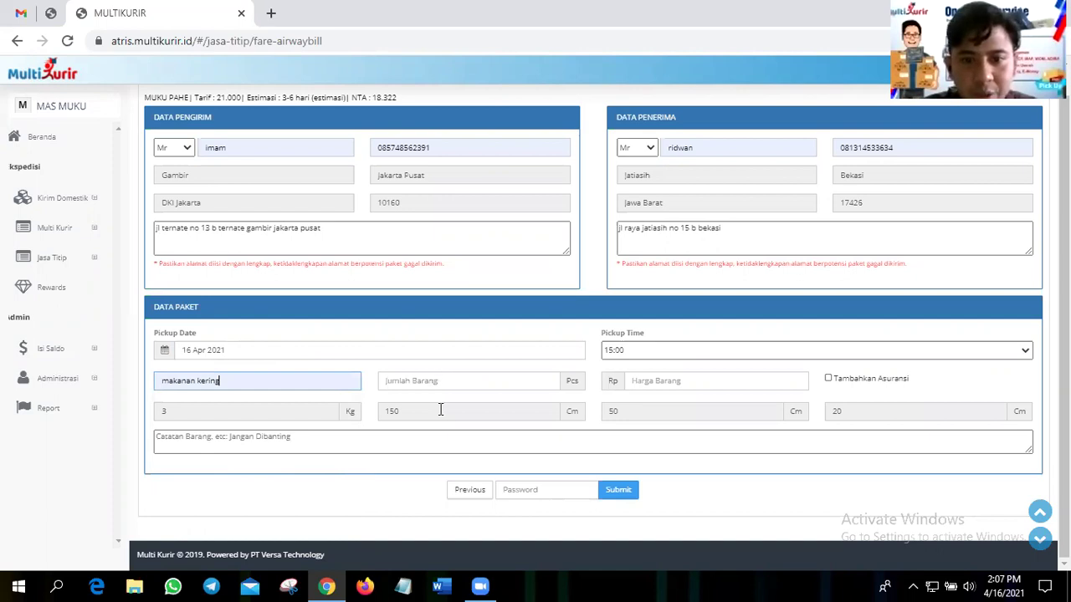
pyautogui.press('Tab')
pyautogui.click(657, 384)
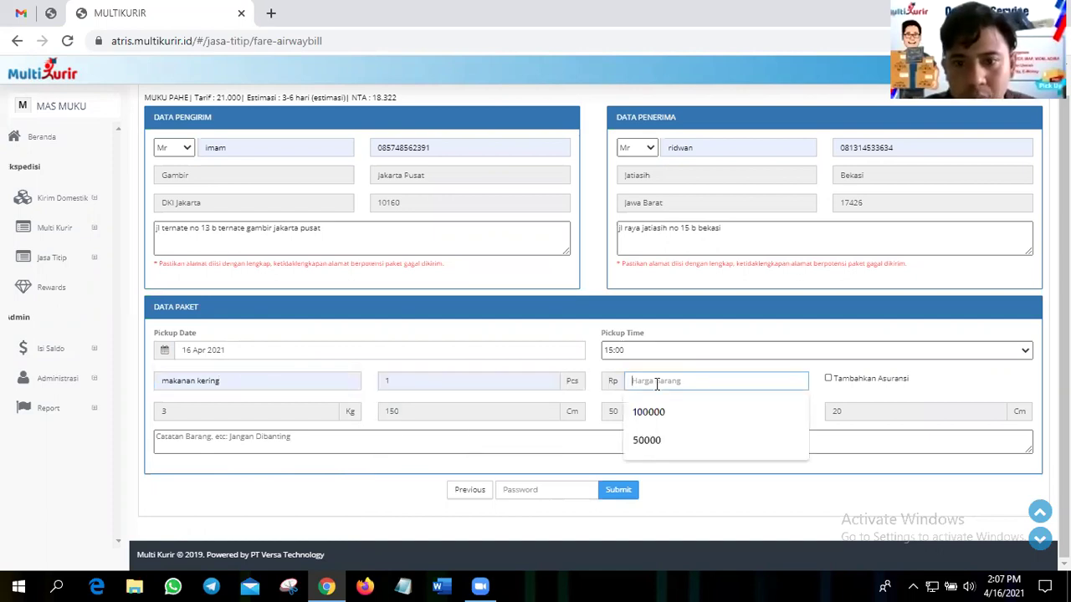
pyautogui.click(663, 409)
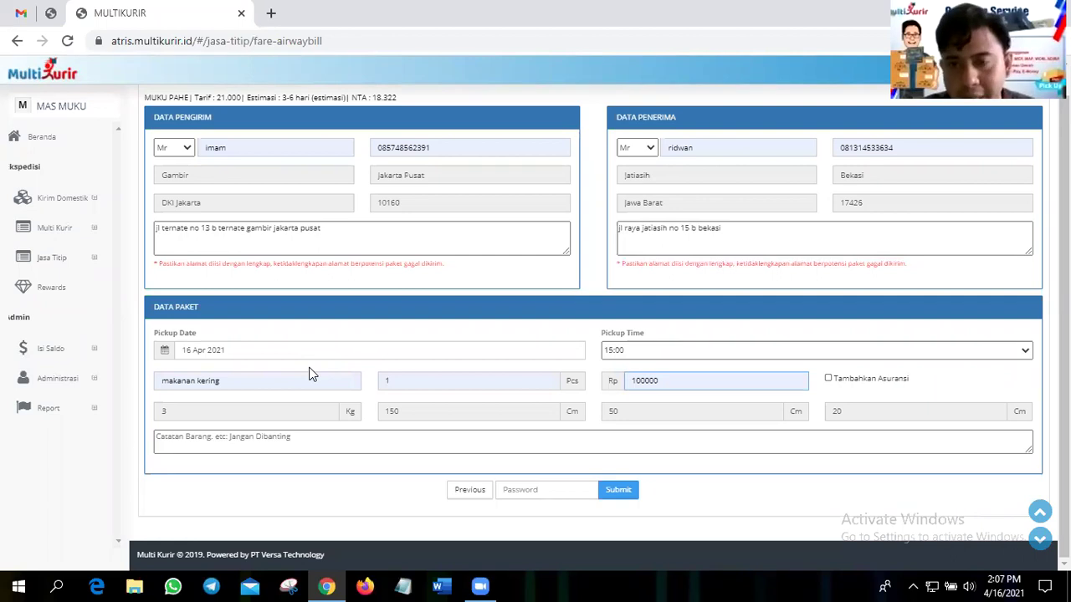
# - Leave package insurance off and add the handling note 'Jangan terna air/ Jangan dibanting'
pyautogui.click(828, 380)
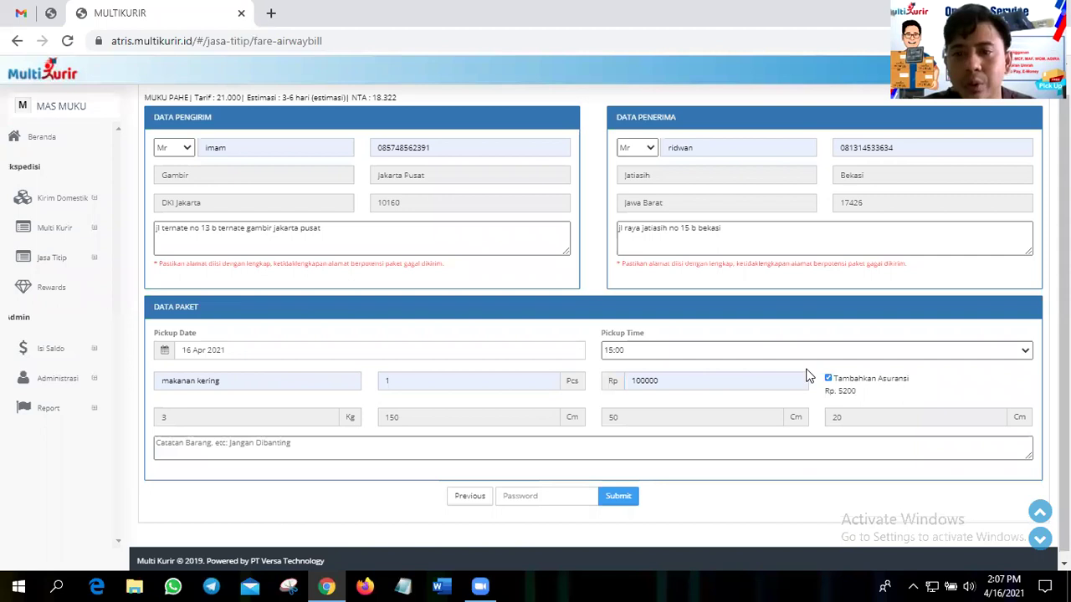
pyautogui.press('space')
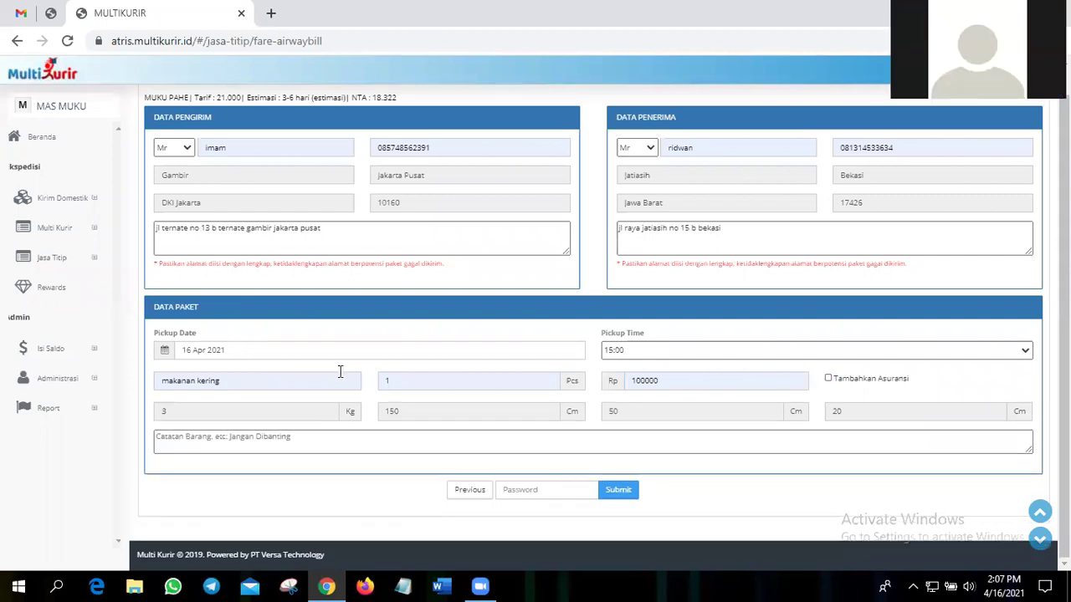
pyautogui.click(320, 436)
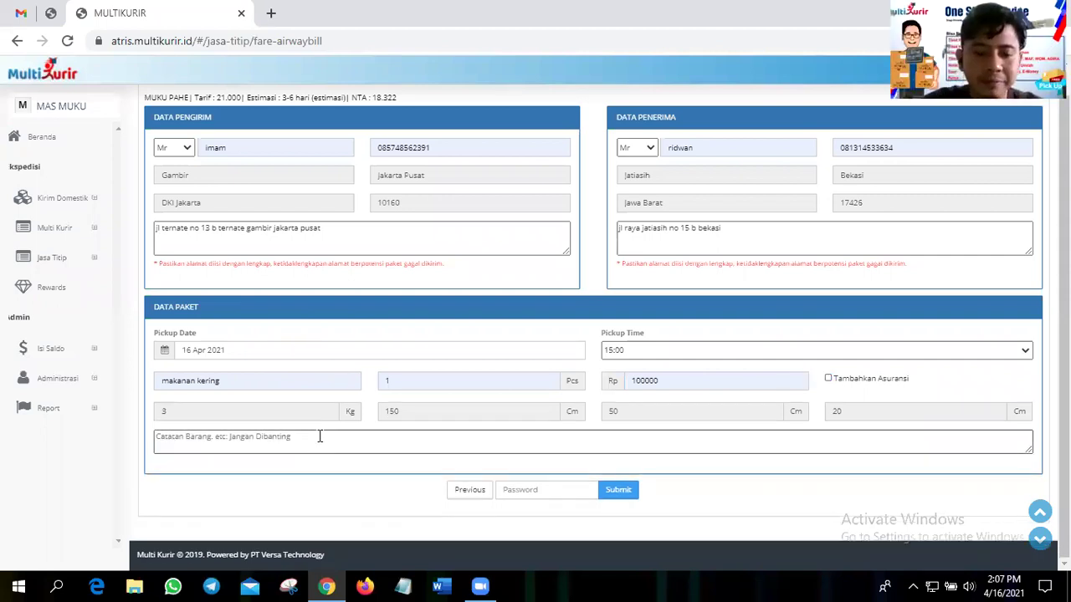
pyautogui.write('j')
pyautogui.write('angan t')
pyautogui.write('erbal')
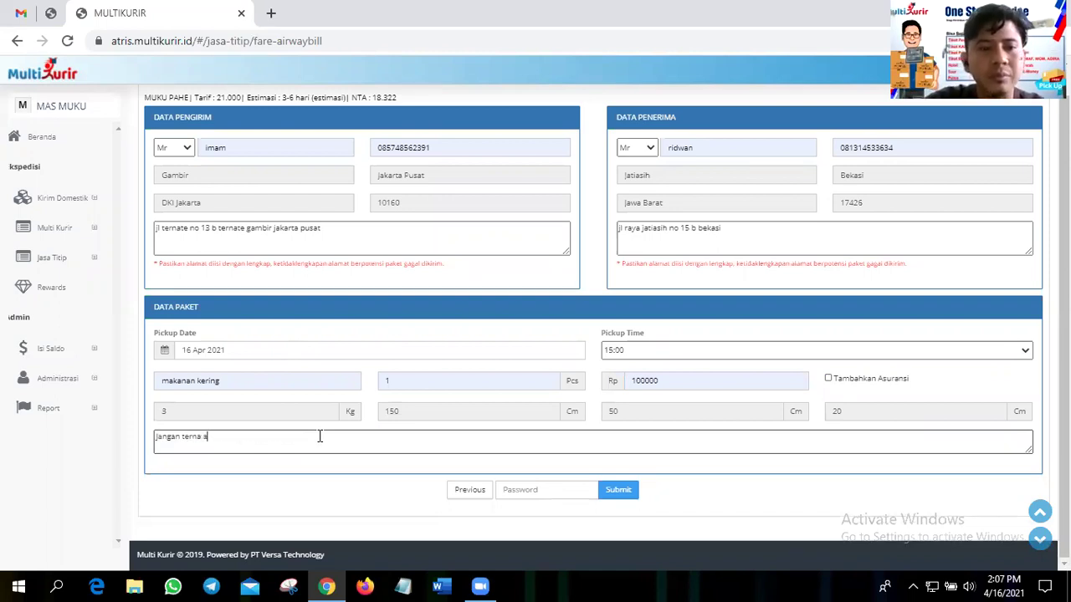
pyautogui.write('ir/ jangan dibanting')
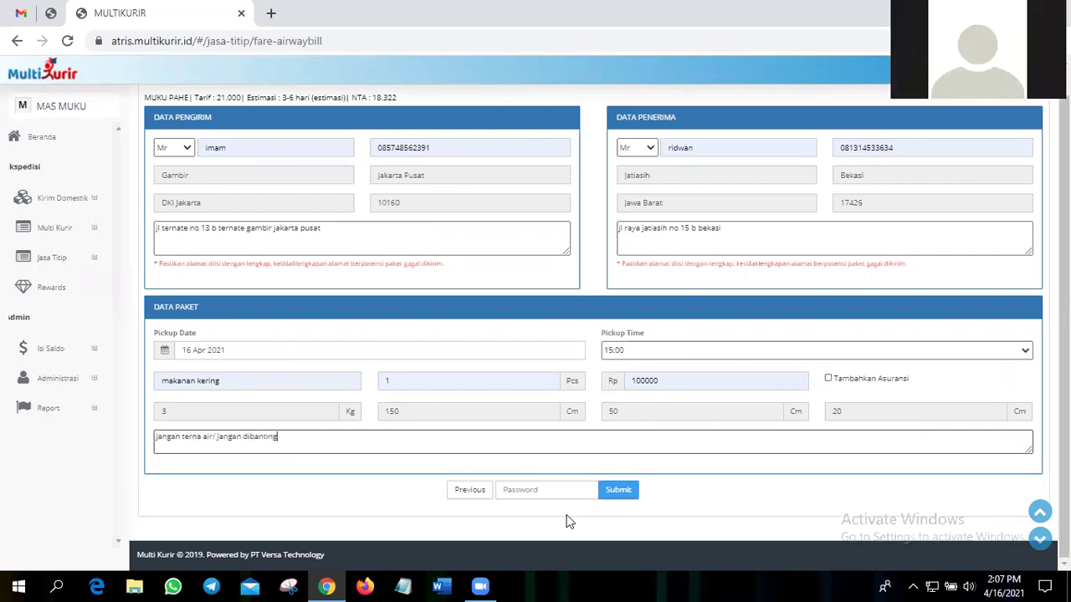
# - Enter the account password and submit the courier order
pyautogui.press('Tab')
pyautogui.write('*****')
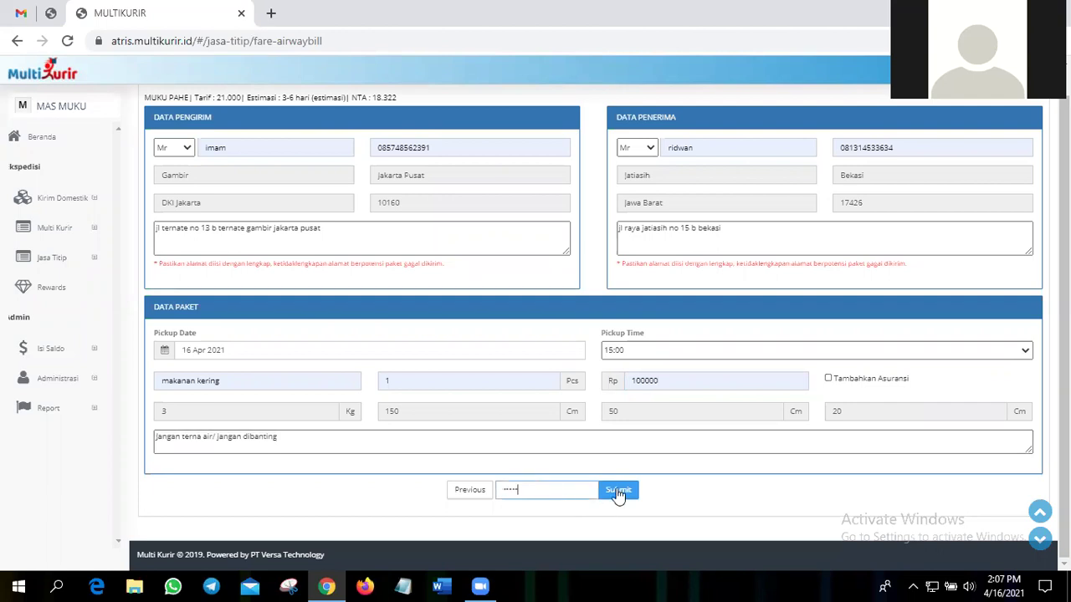
pyautogui.click(616, 492)
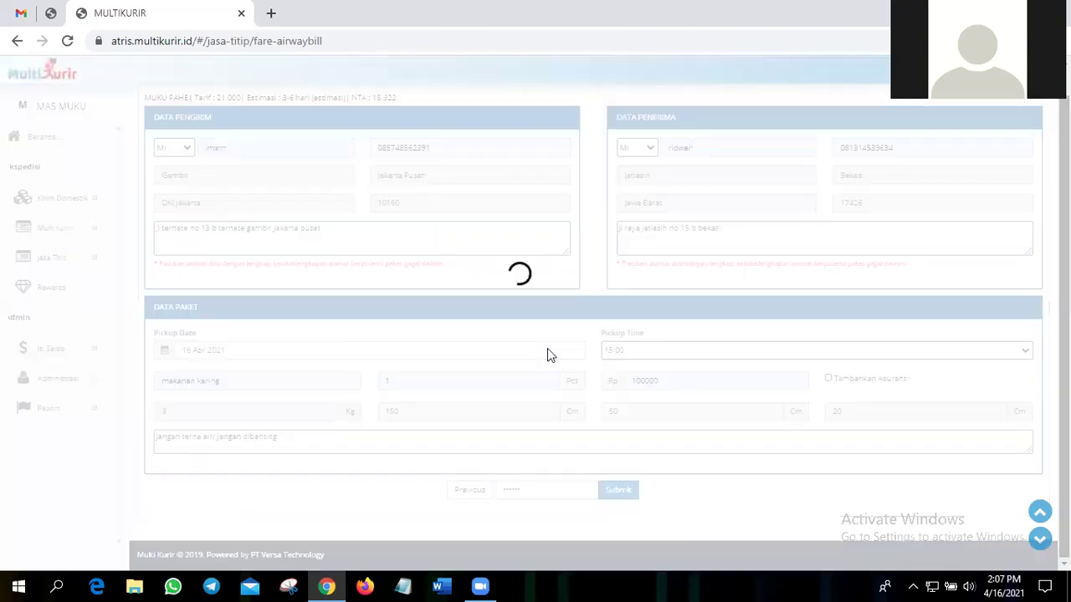
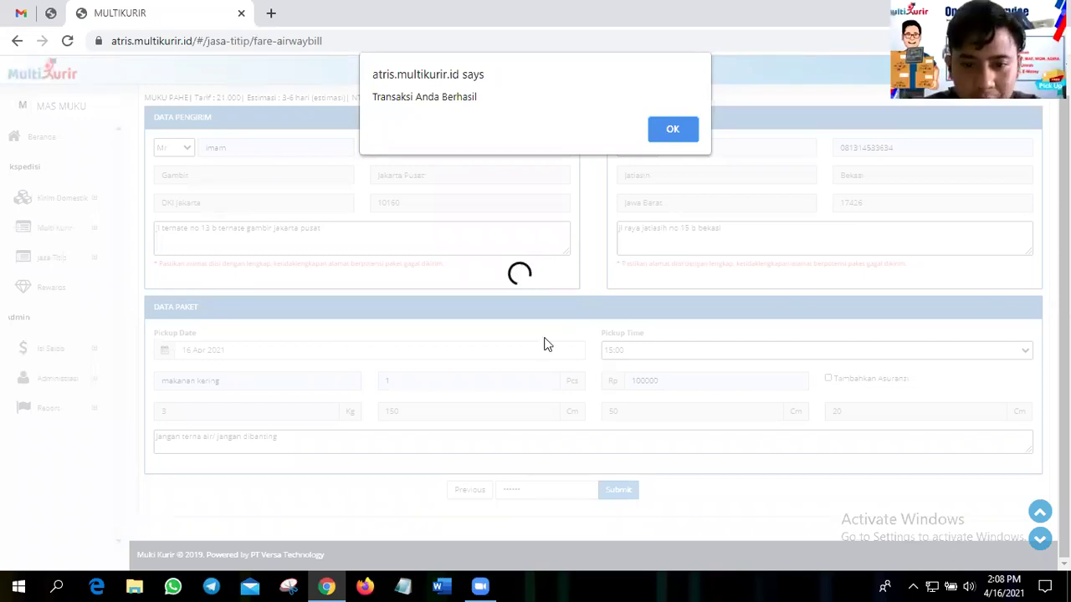
# - Dismiss the 'Transaksi Anda Berhasil' alert and open the MUKU PAHE booking's Rp. 21.000 invoice
pyautogui.press('Return')
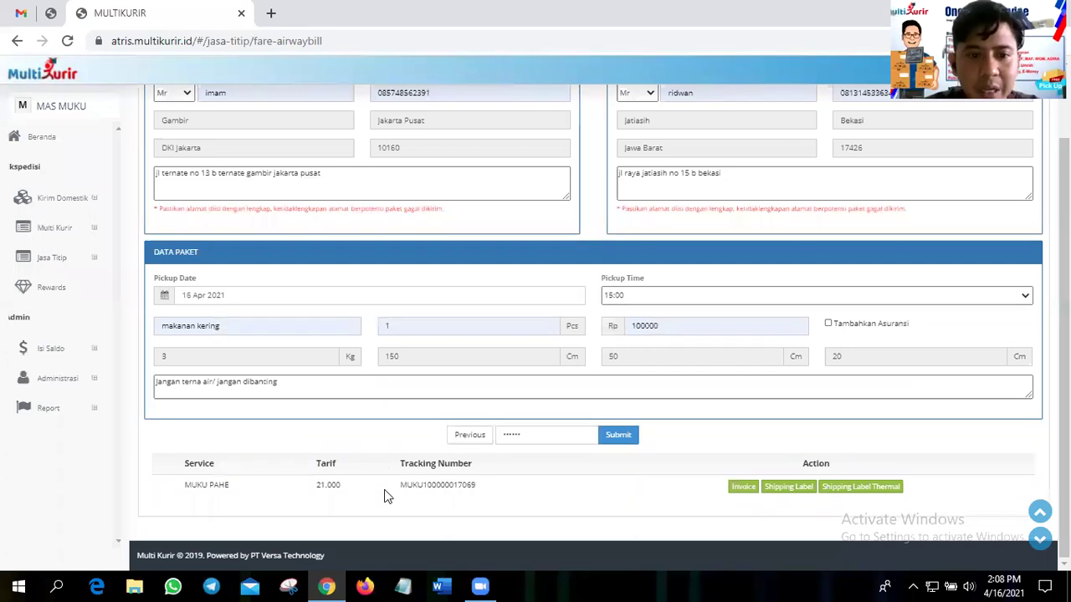
pyautogui.moveTo(401, 485); pyautogui.dragTo(475, 499)
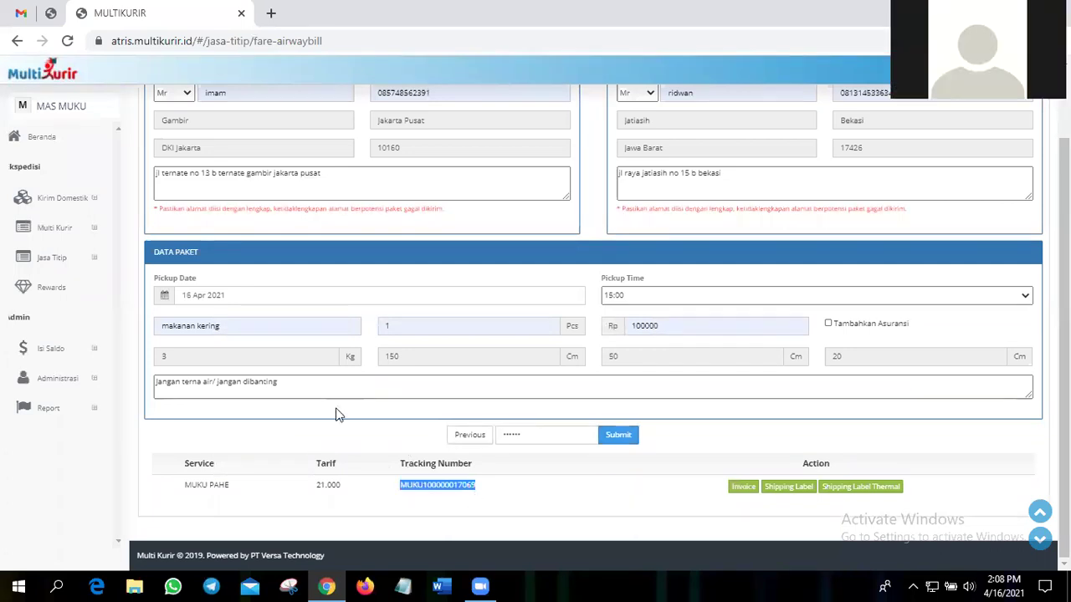
pyautogui.click(744, 491)
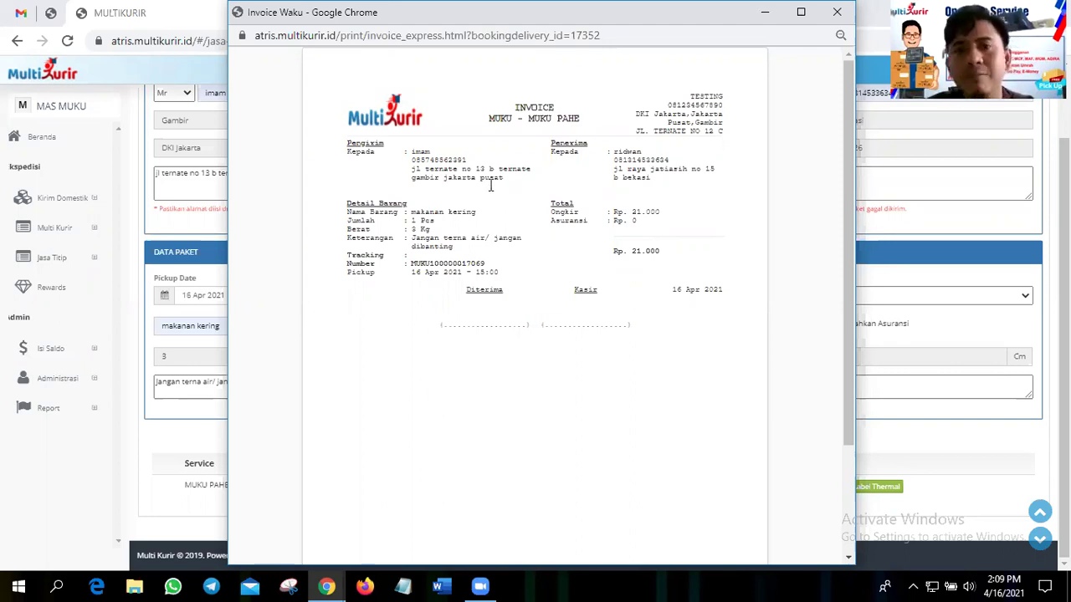
# - Highlight the tracking number and pickup date on the invoice
pyautogui.moveTo(411, 264); pyautogui.dragTo(488, 264)
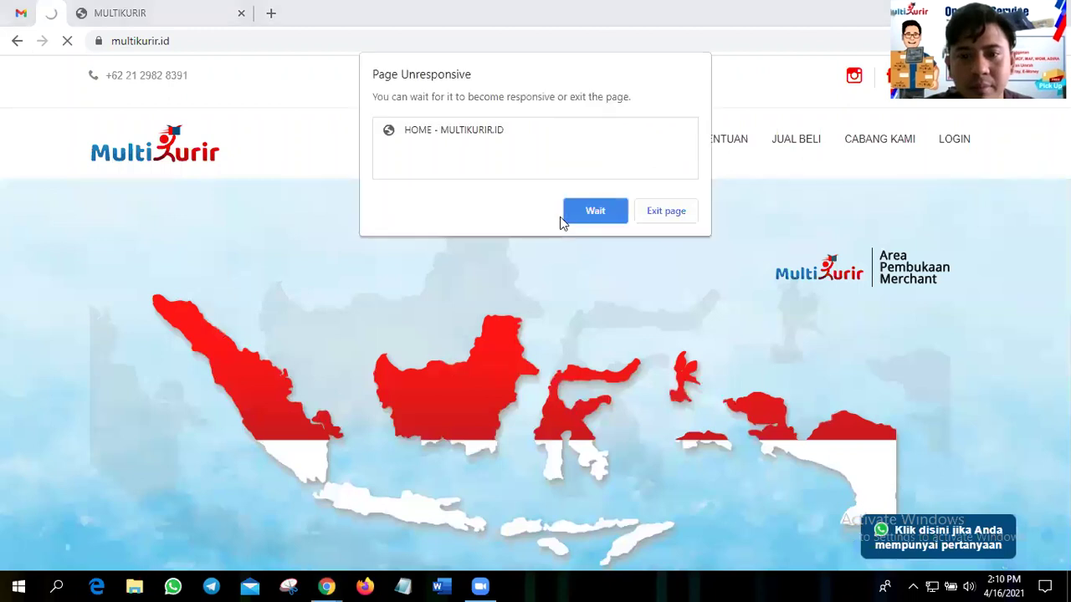
# - Reload the stalled multikurir.id home page in a duplicate tab
pyautogui.rightClick(53, 15)
pyautogui.click(124, 112)
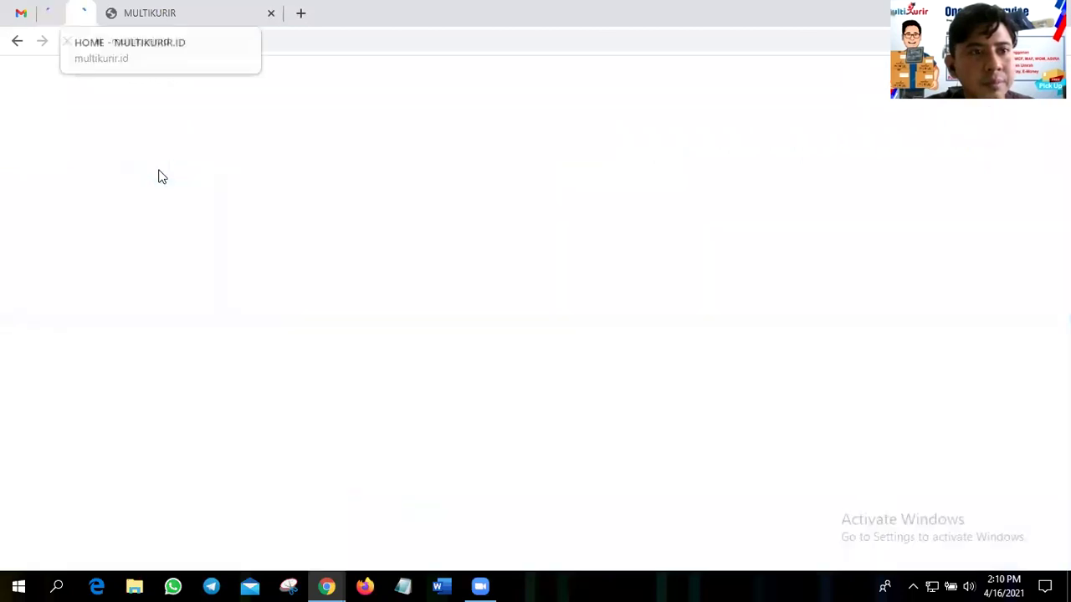
pyautogui.click(104, 11)
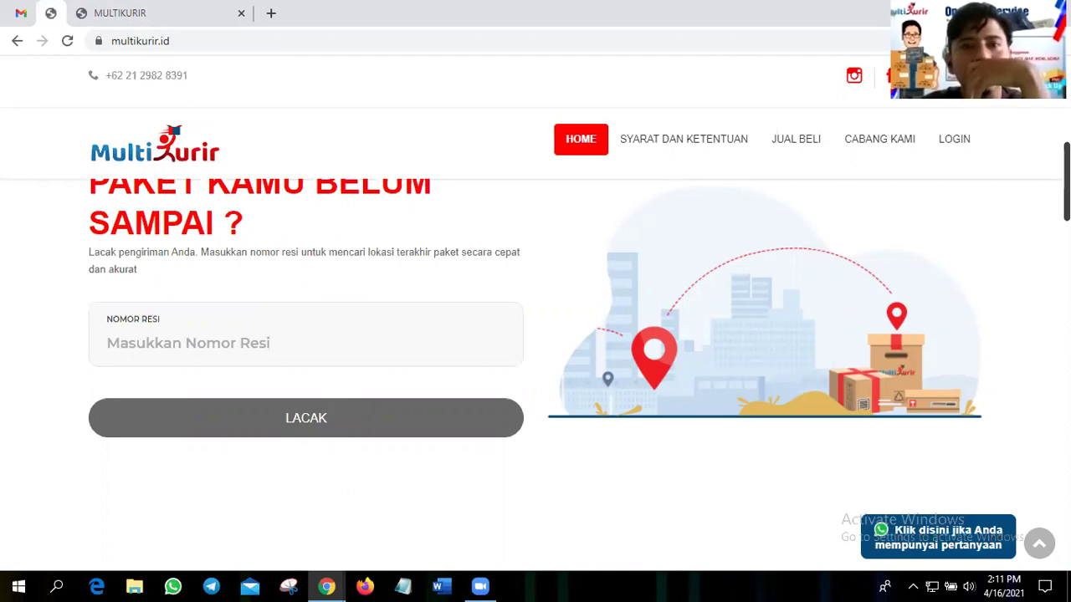
pyautogui.scroll(2, 535, 362)
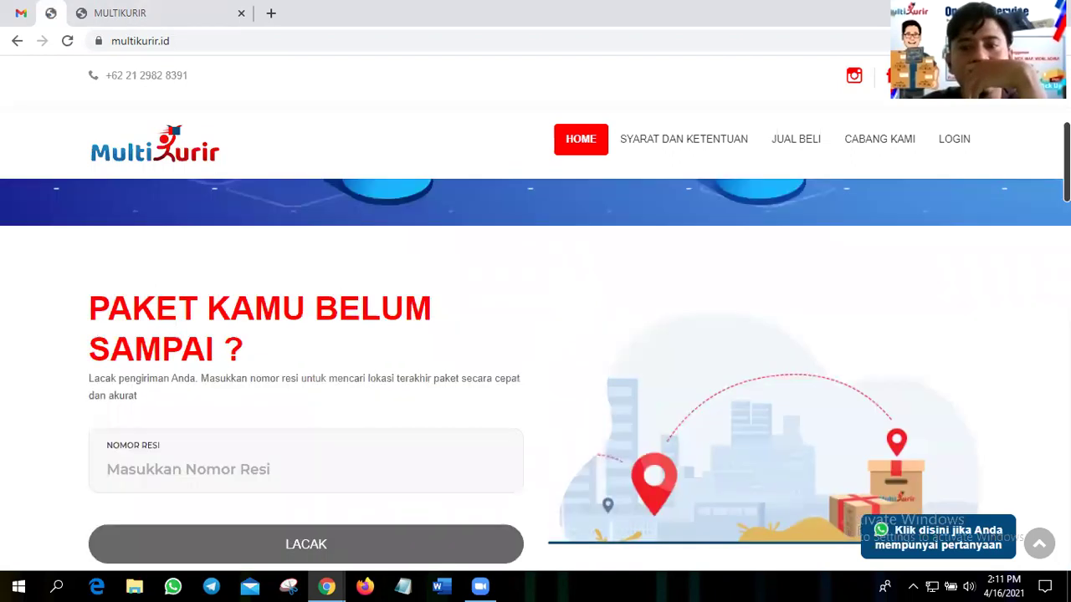
pyautogui.scroll(-1, 375, 111)
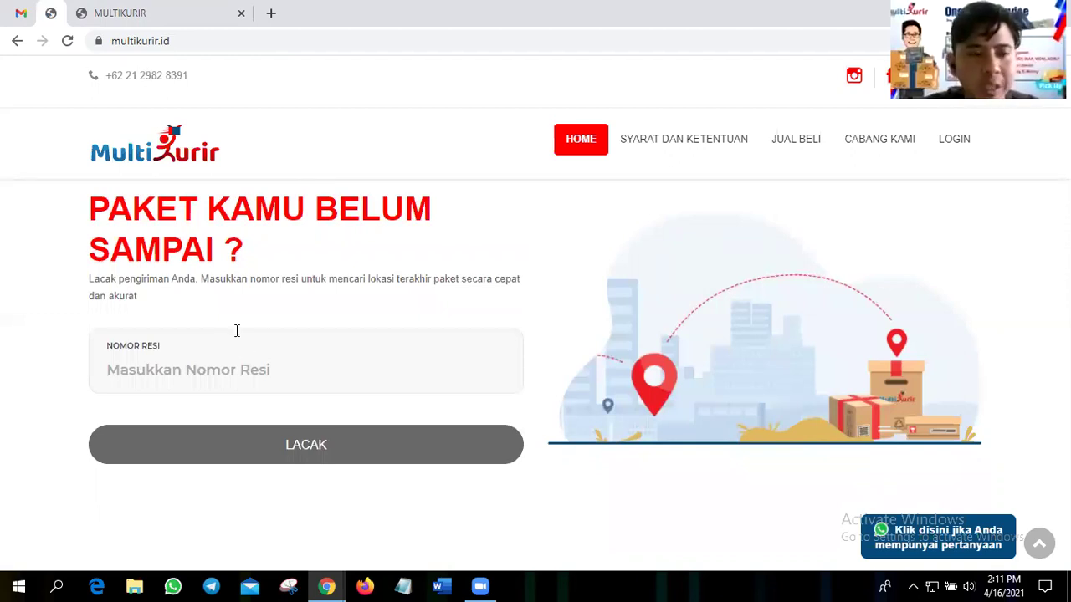
# - Enter a previously used waybill number into the package tracking search and submit it
pyautogui.click(226, 366)
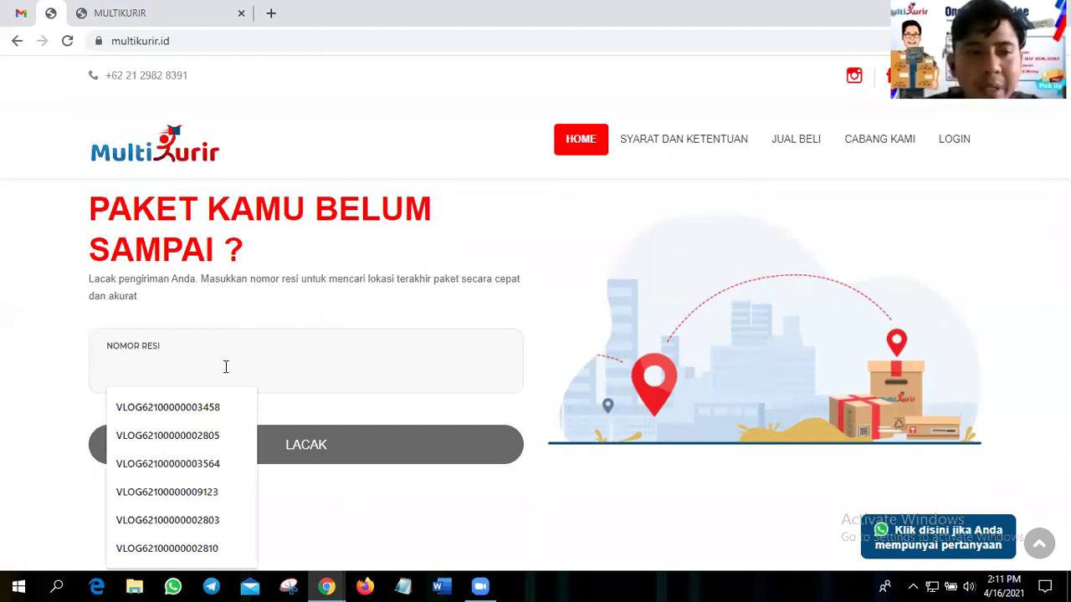
pyautogui.click(216, 413)
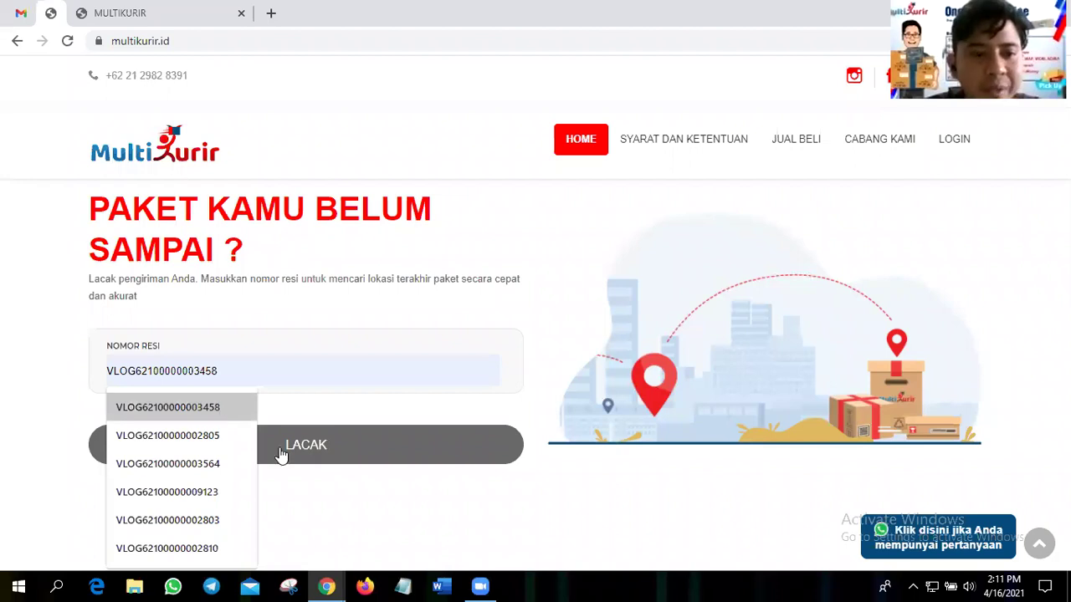
pyautogui.click(262, 447)
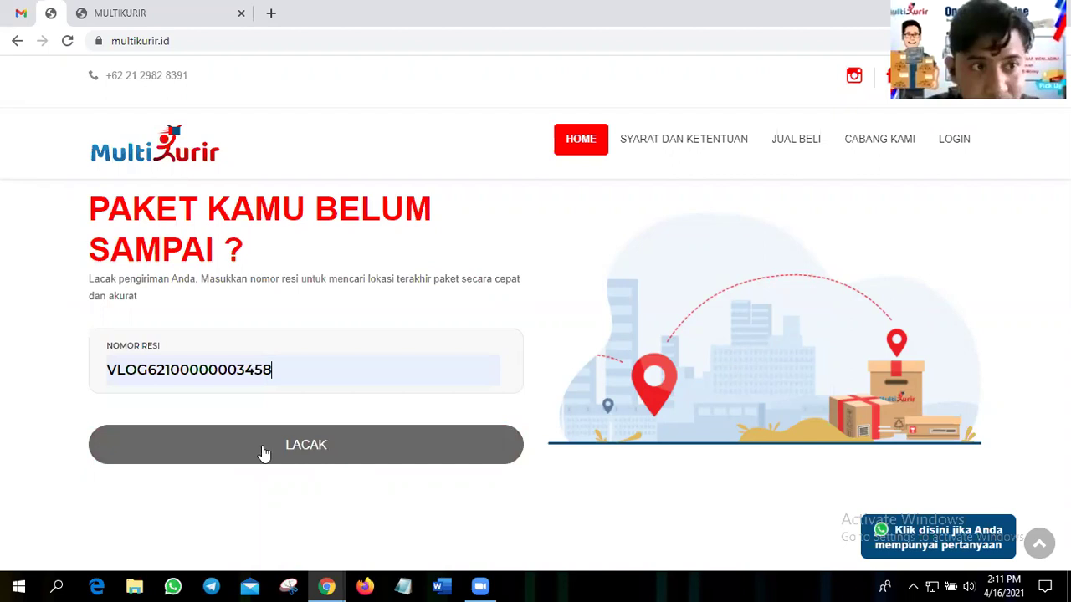
# - Review the waybill history from Sidoarjo counter receipt to Gresik delivery on 09-09-2020
pyautogui.click(264, 452)
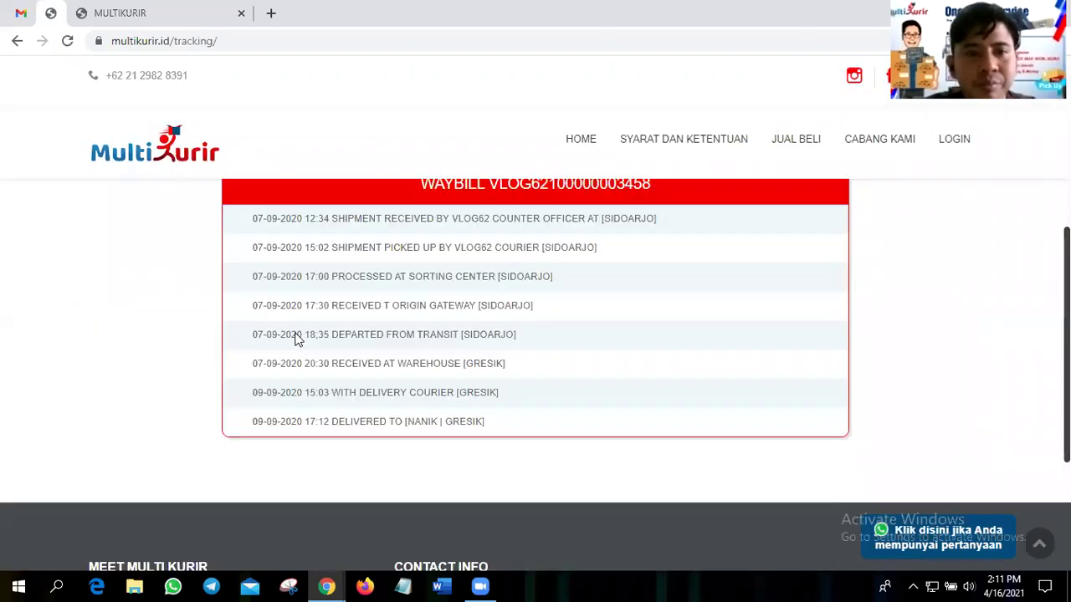
pyautogui.scroll(2, 239, 332)
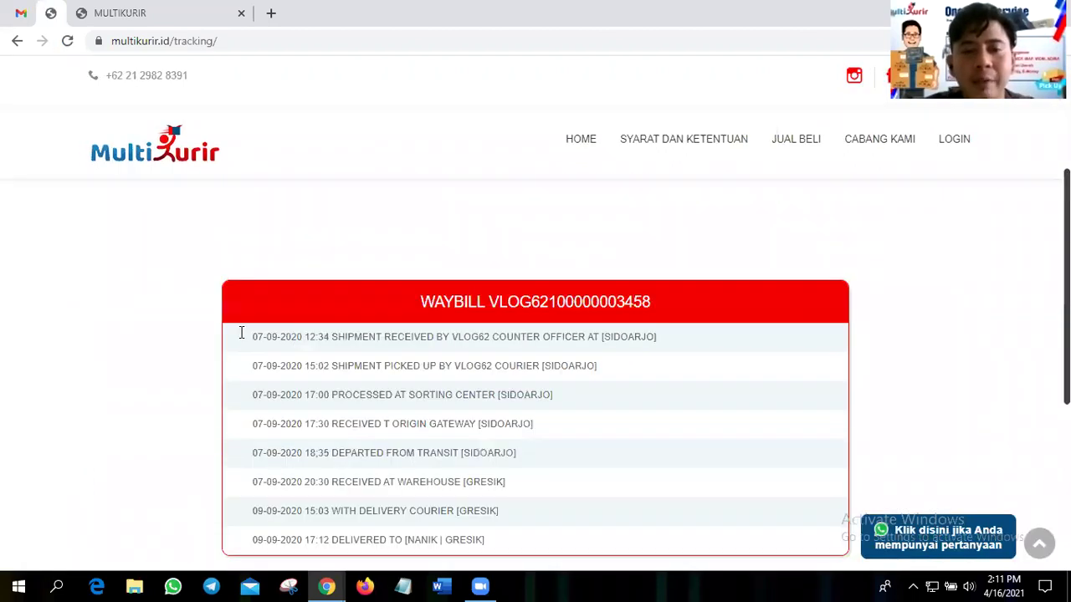
pyautogui.scroll(-1, 182, 323)
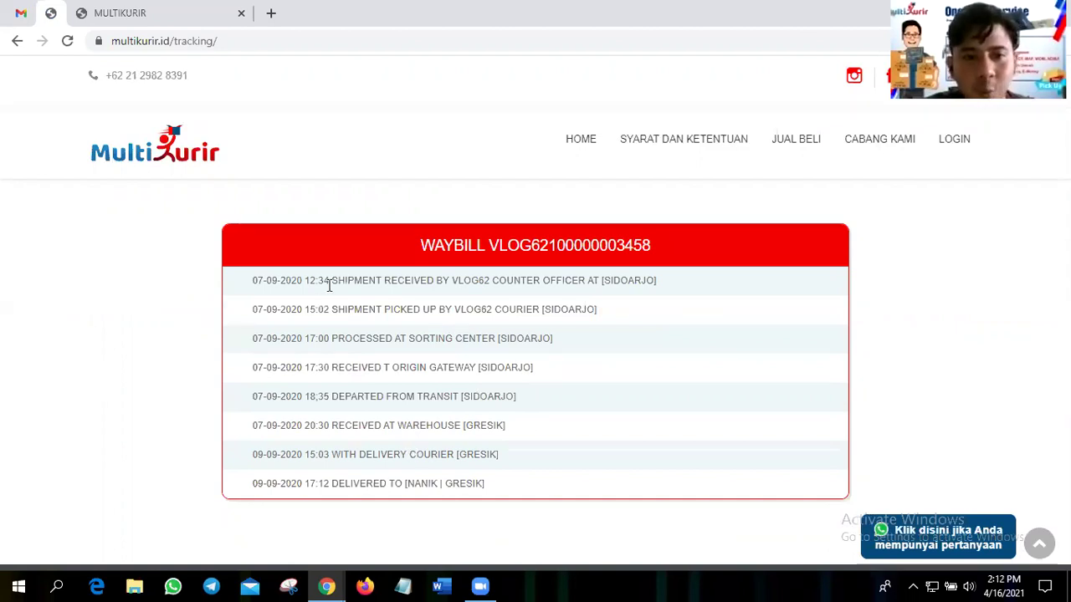
pyautogui.moveTo(328, 285); pyautogui.dragTo(389, 283)
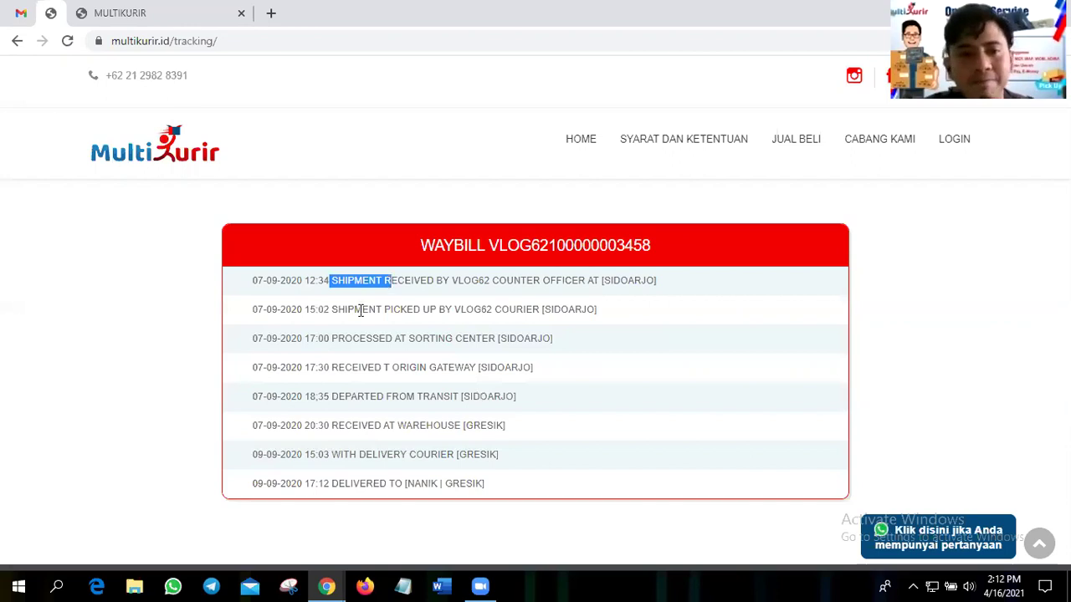
pyautogui.click(416, 487)
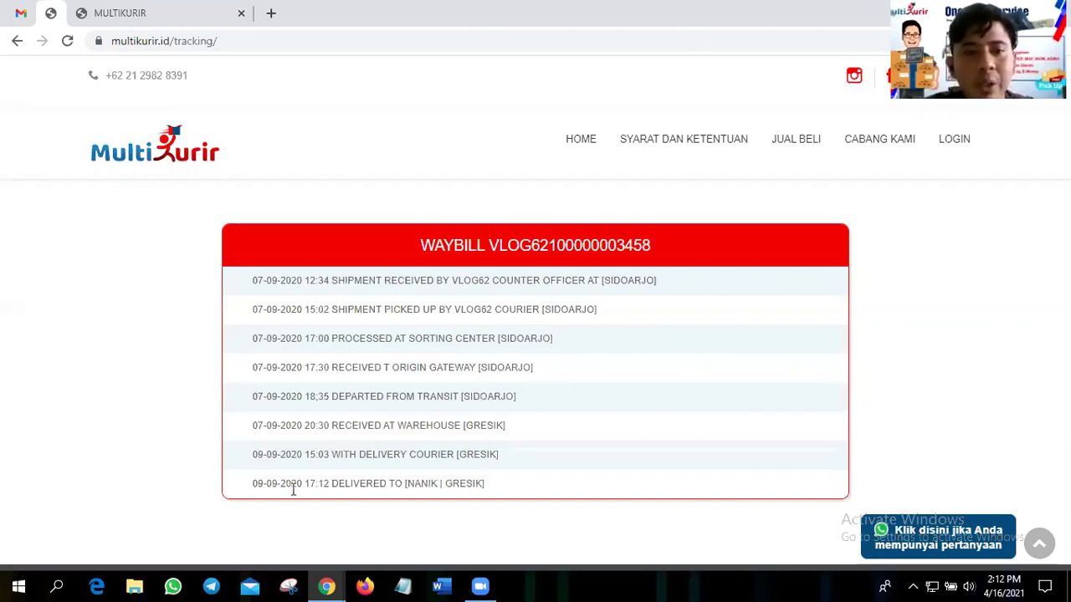
pyautogui.moveTo(256, 483); pyautogui.dragTo(310, 488)
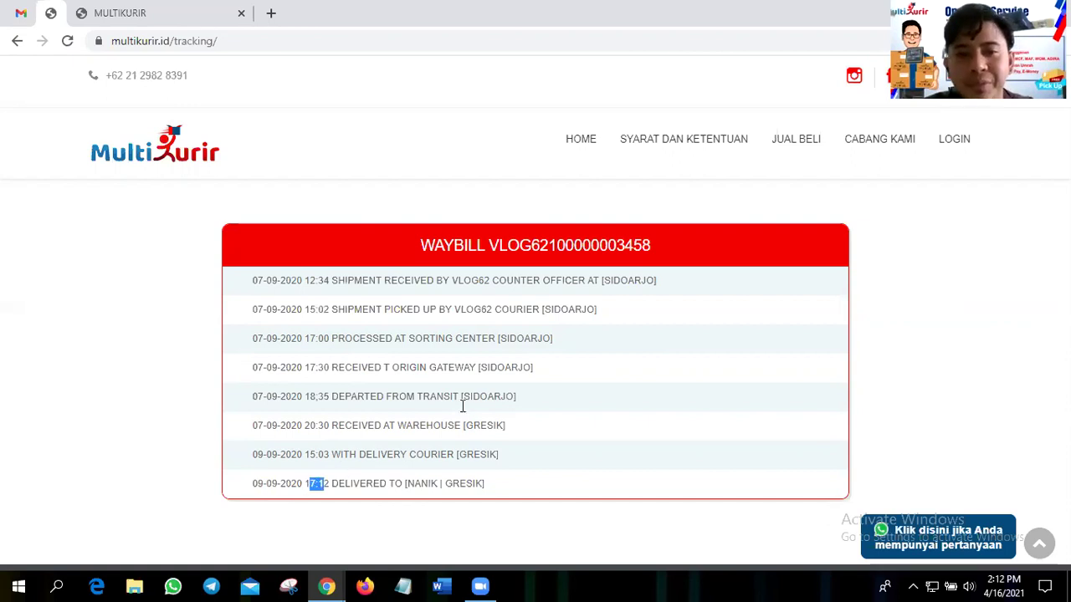
pyautogui.scroll(-1, 461, 408)
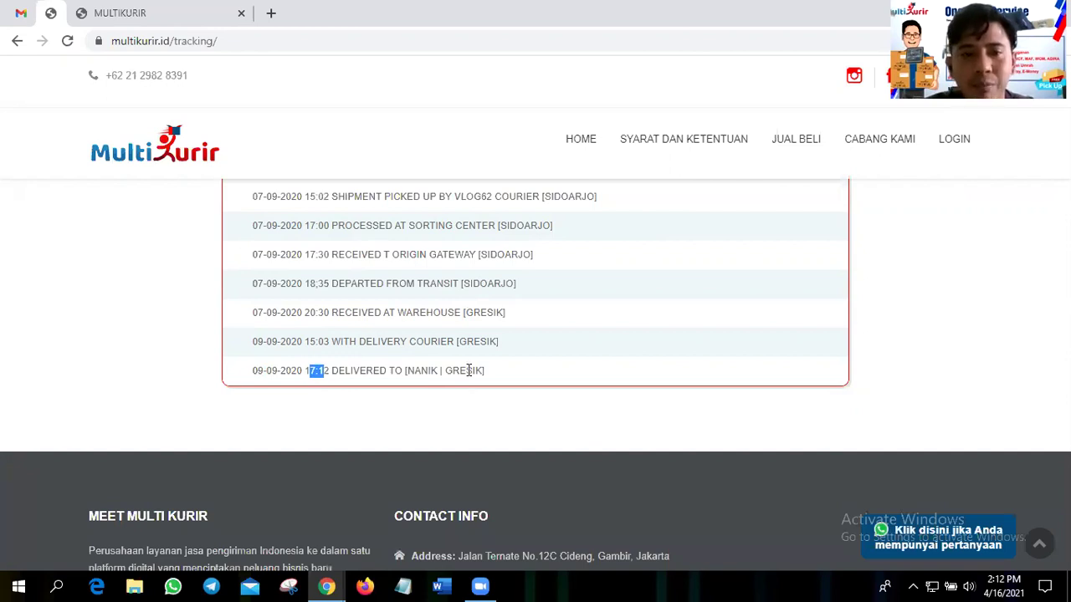
pyautogui.scroll(1, 468, 371)
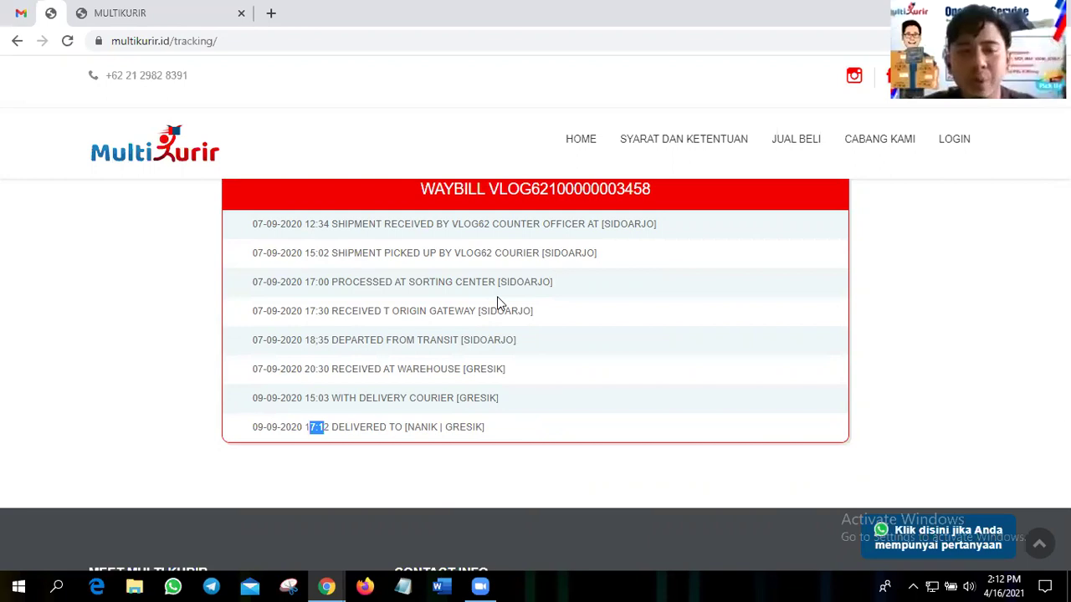
pyautogui.scroll(2, 499, 298)
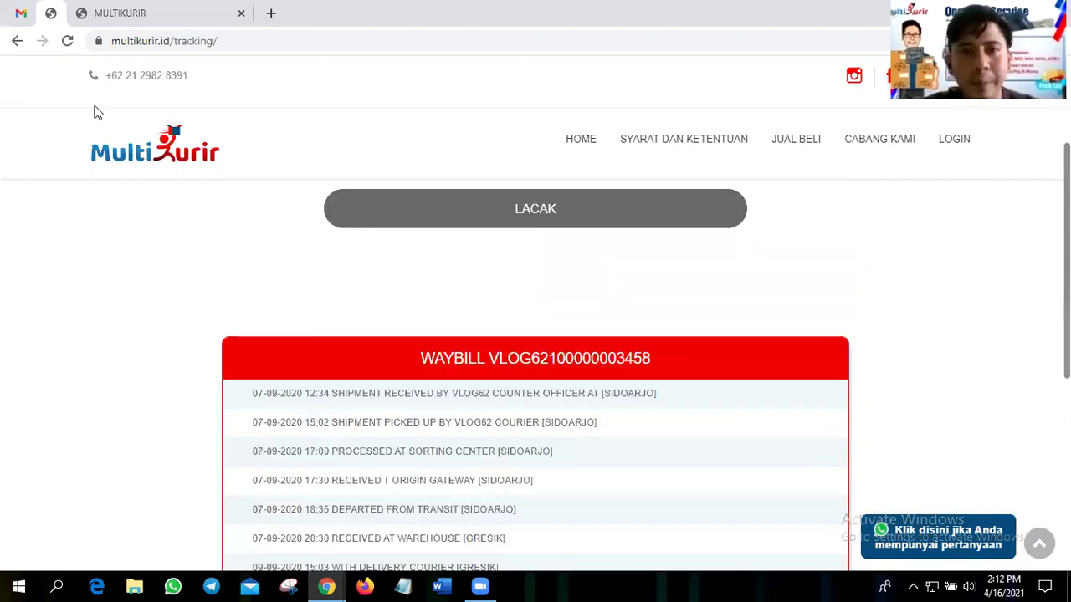
pyautogui.scroll(-1, 96, 109)
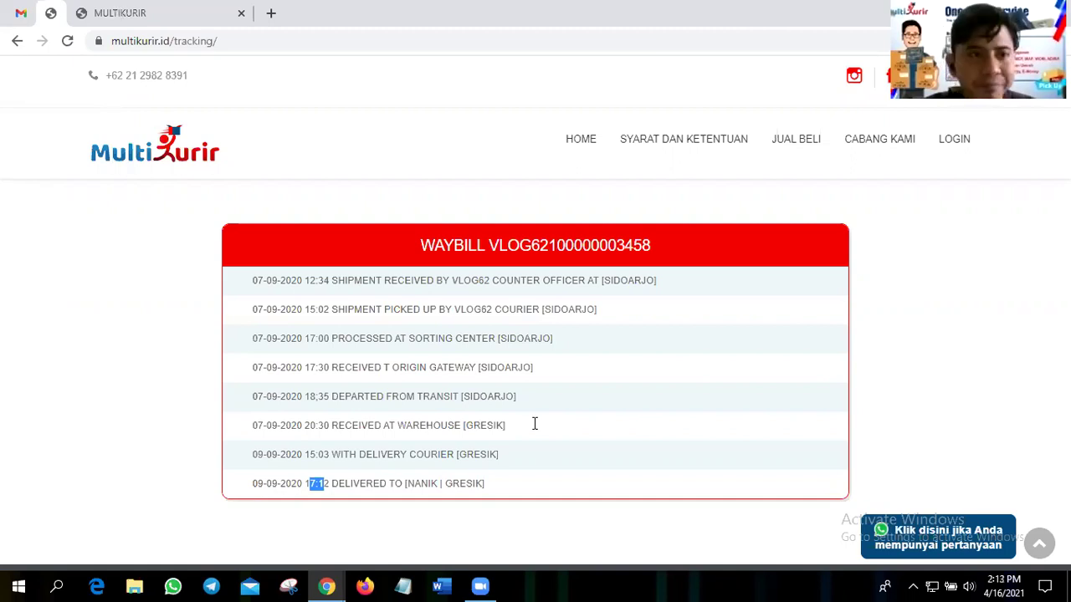
# - Back on the booking page, preview the barcode shipping label and then close it
pyautogui.hotkey('ctrl', 'Tab')
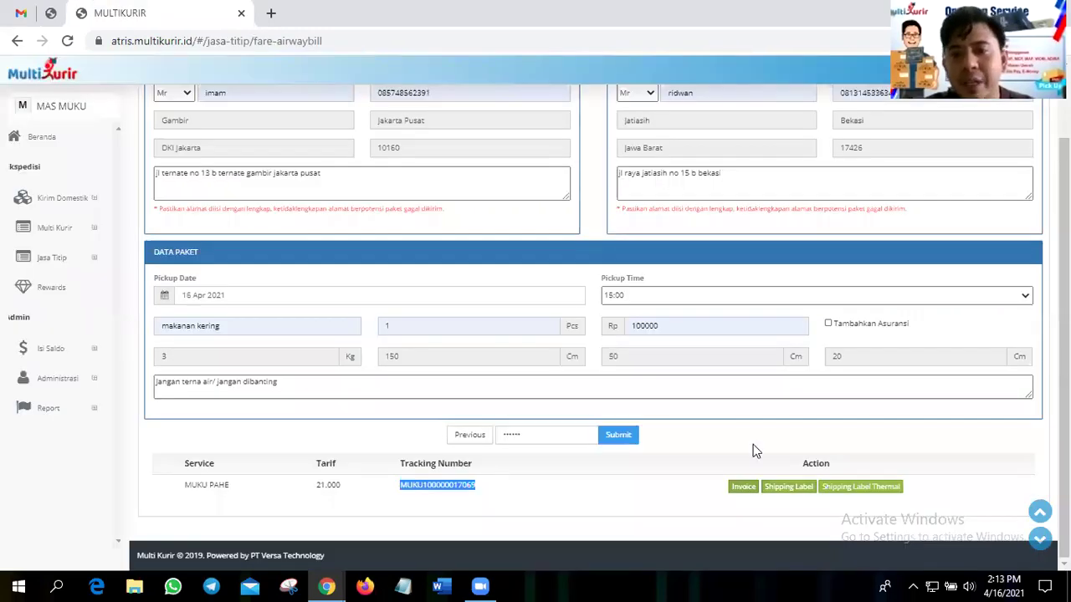
pyautogui.click(756, 452)
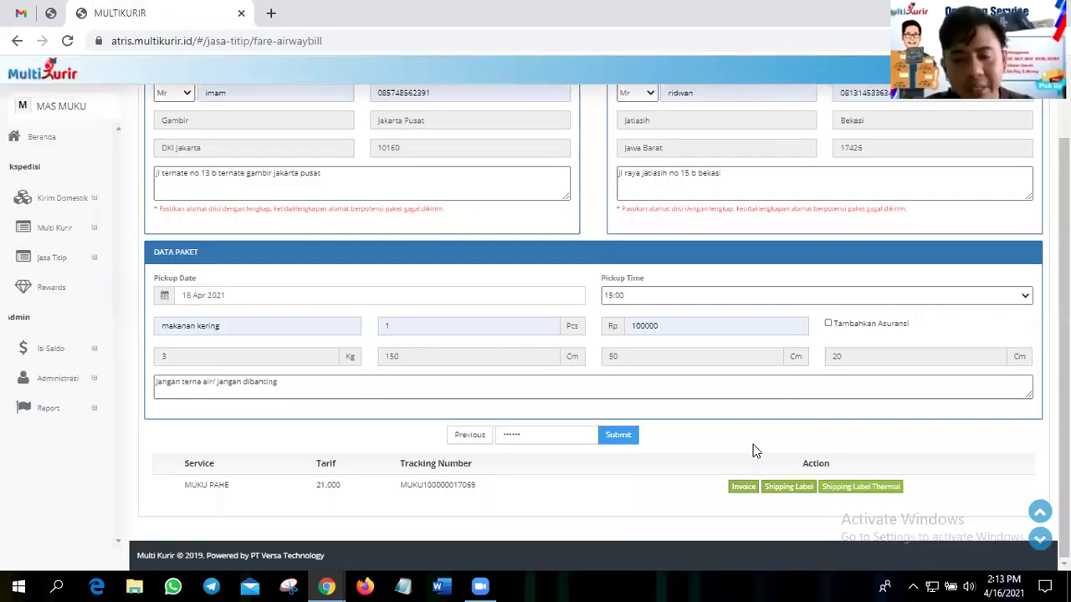
pyautogui.click(787, 490)
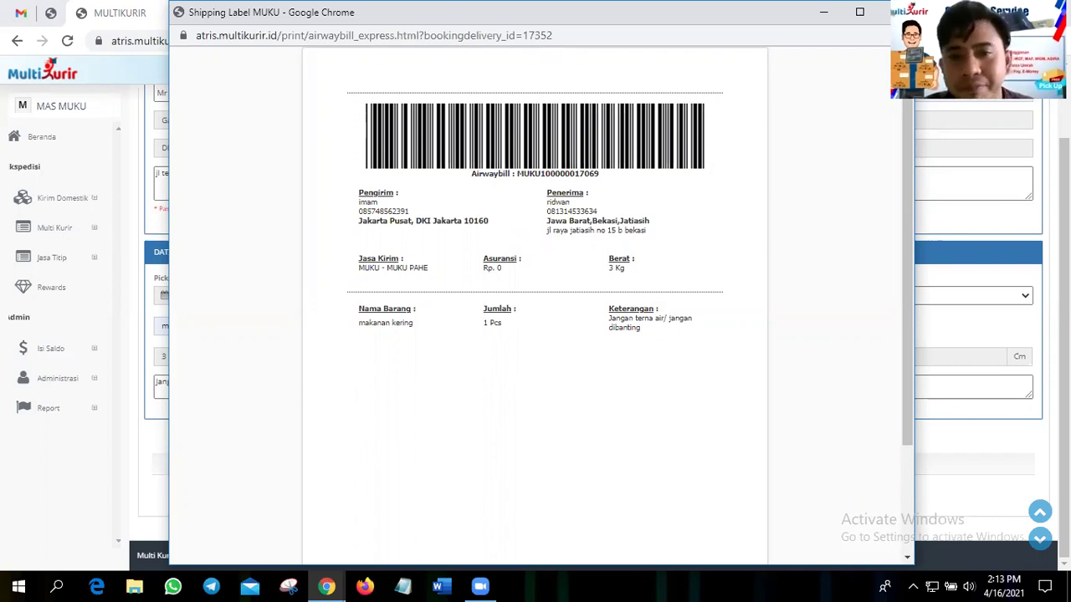
pyautogui.hotkey('ctrl', 'w')
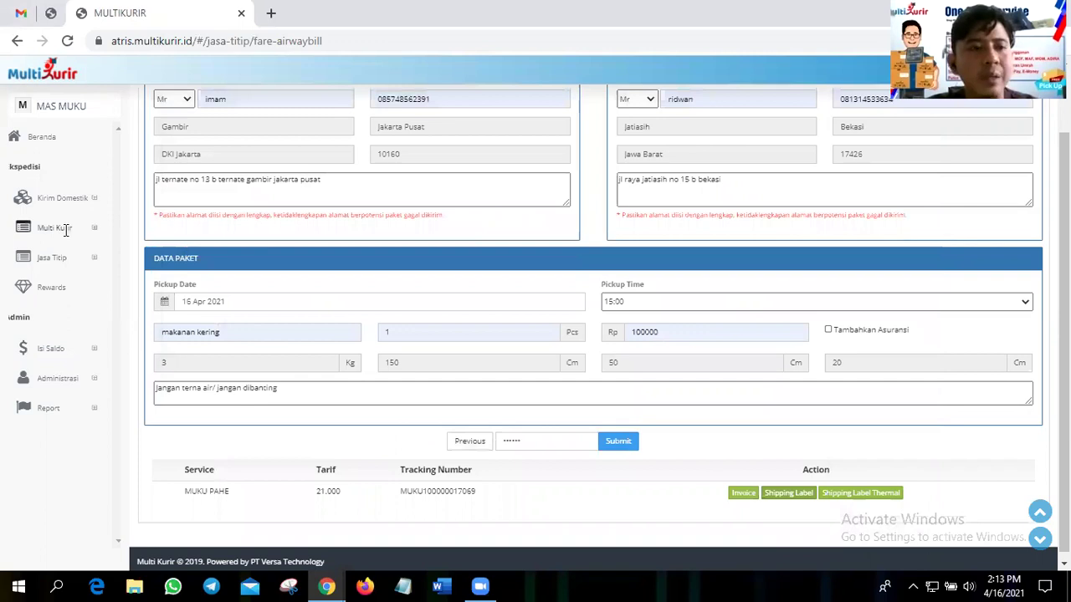
# - Open the Multi Kurir order list from the sidebar
pyautogui.click(65, 257)
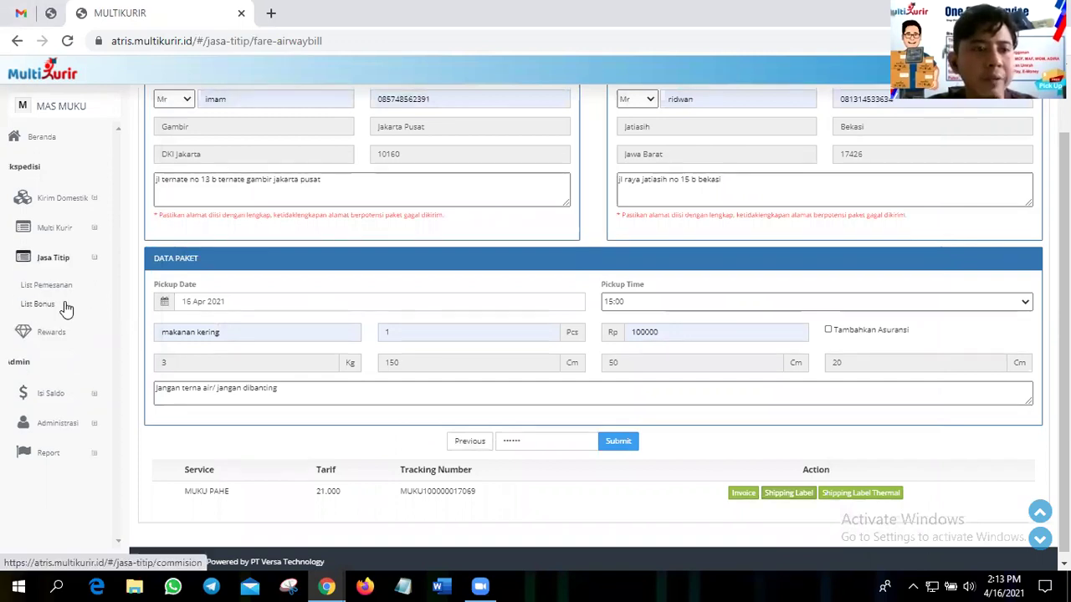
pyautogui.click(54, 228)
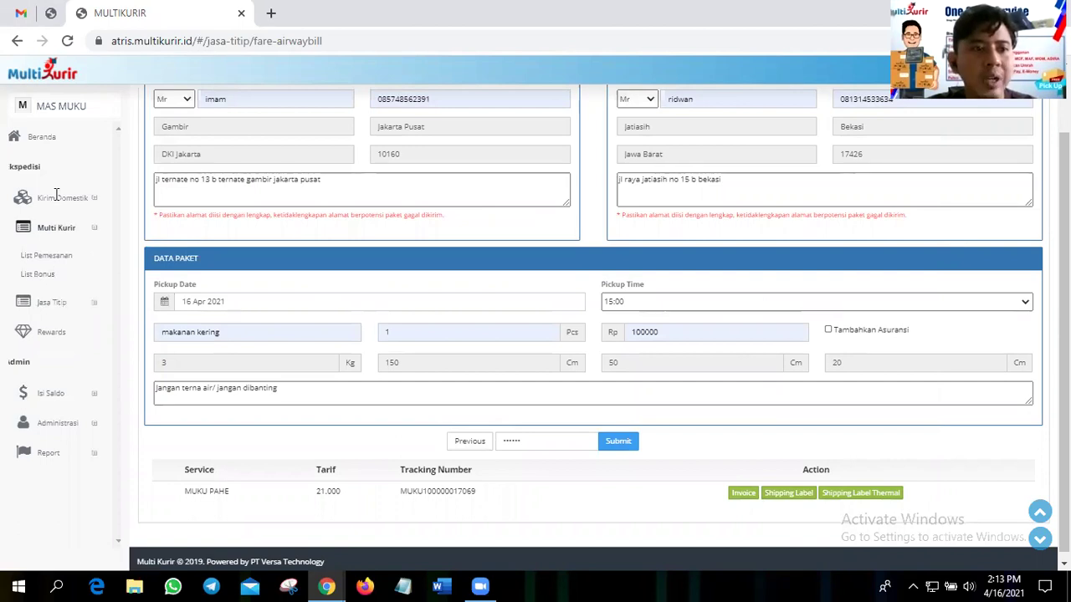
pyautogui.click(65, 262)
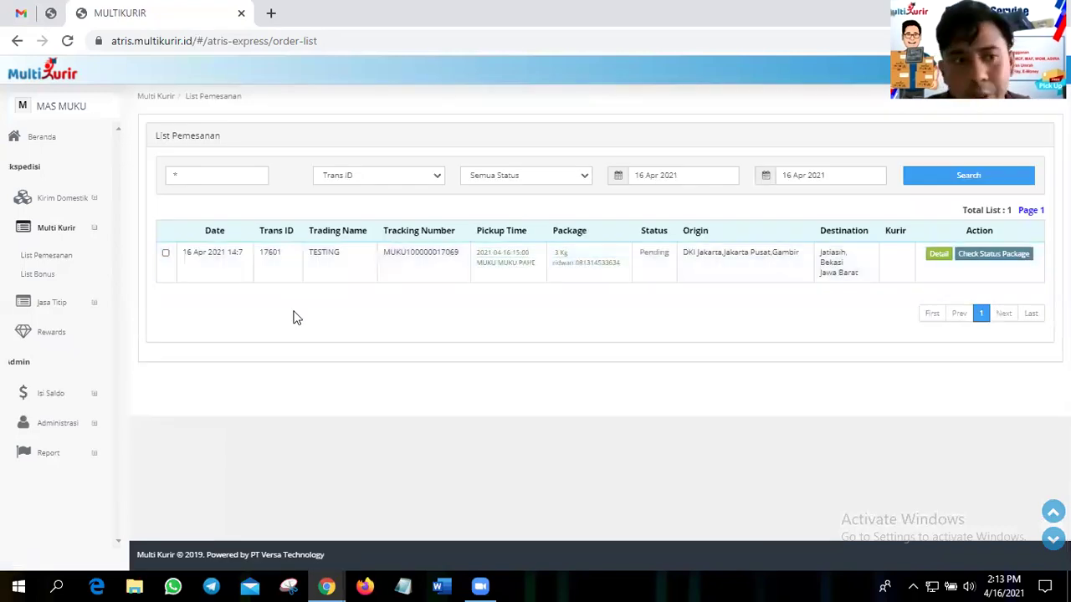
pyautogui.click(305, 255)
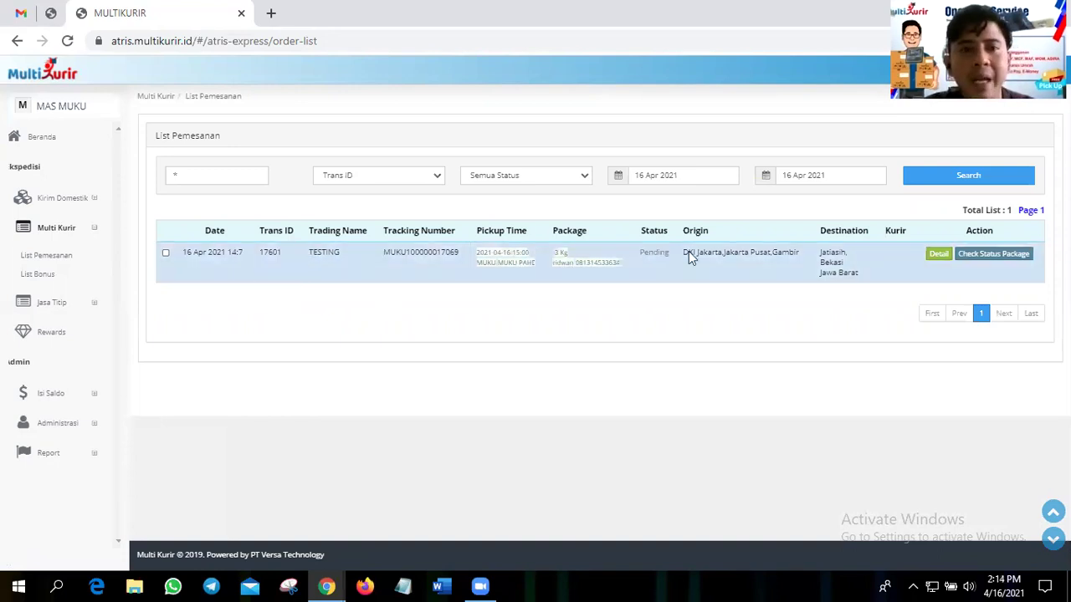
# - Search orders from 01 Mar 2021 to 16 Apr 2021, with new order 17601 on top
pyautogui.click(684, 177)
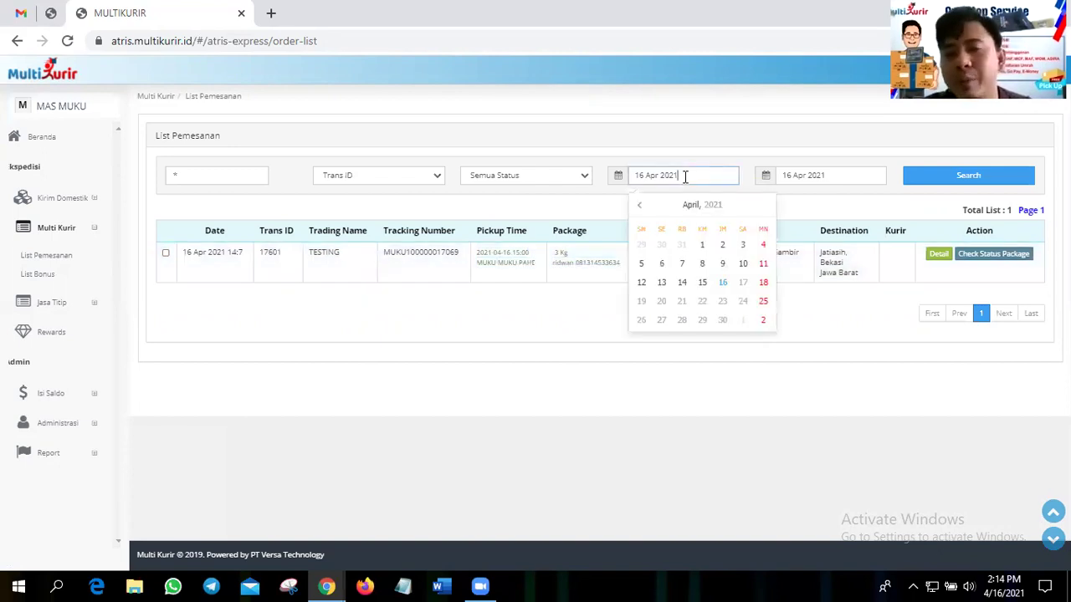
pyautogui.click(642, 206)
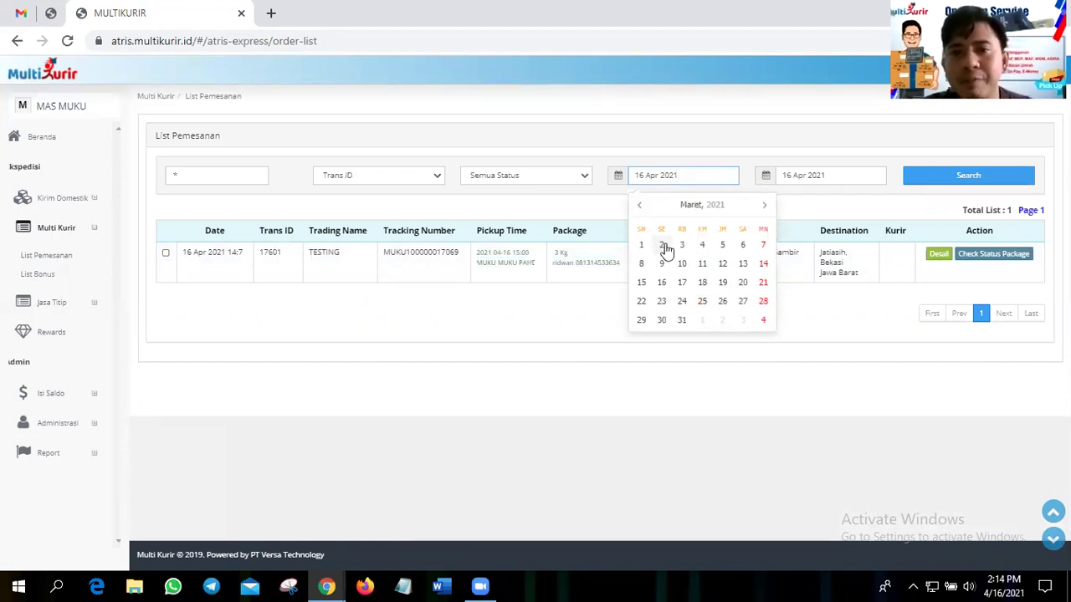
pyautogui.click(642, 246)
pyautogui.click(949, 188)
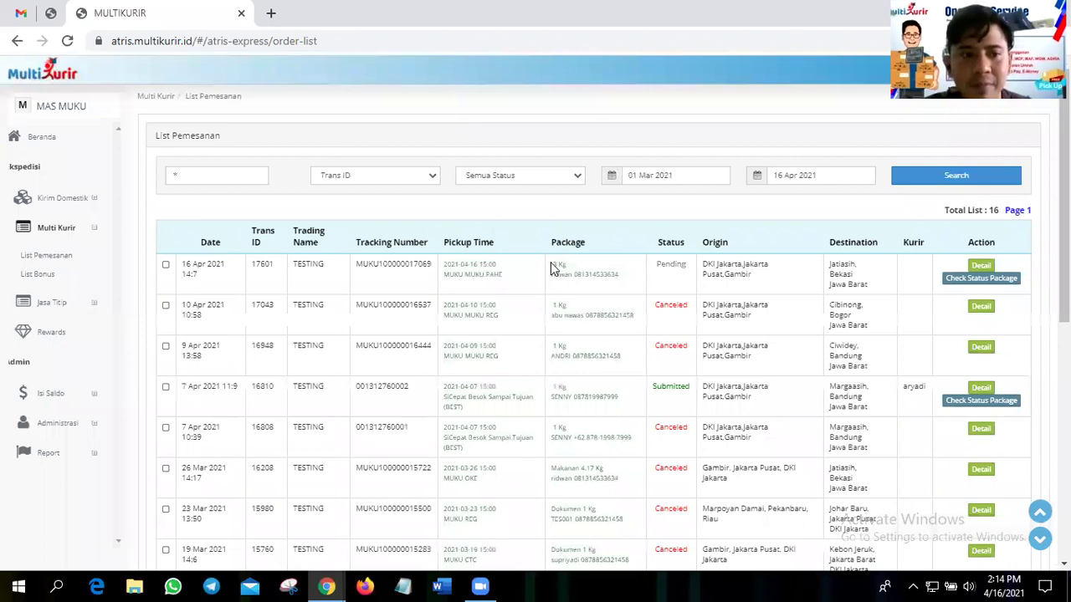
pyautogui.click(554, 270)
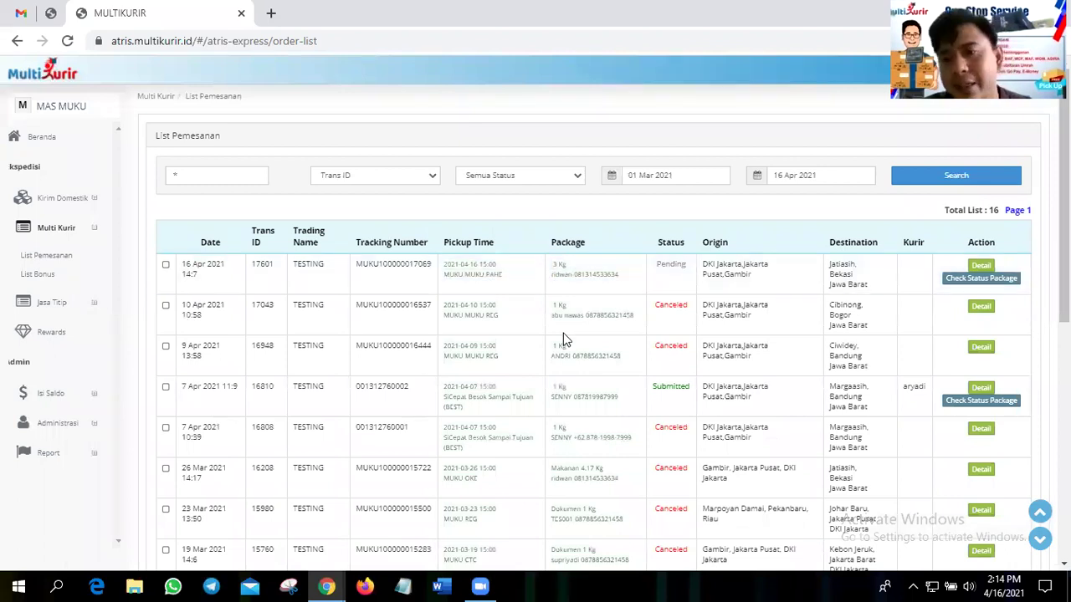
pyautogui.scroll(-3, 563, 339)
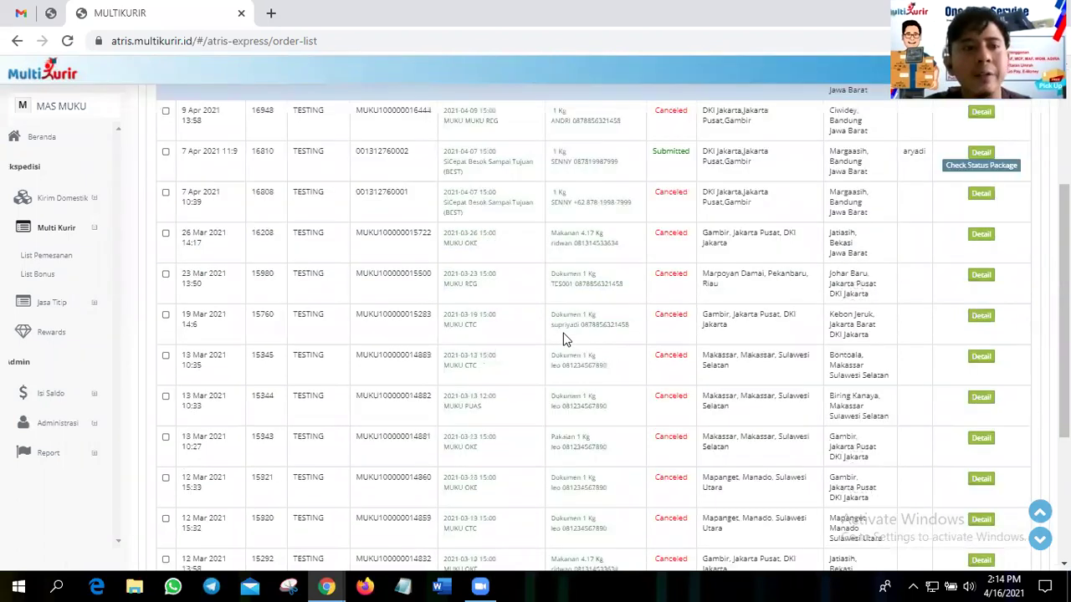
pyautogui.scroll(3, 563, 339)
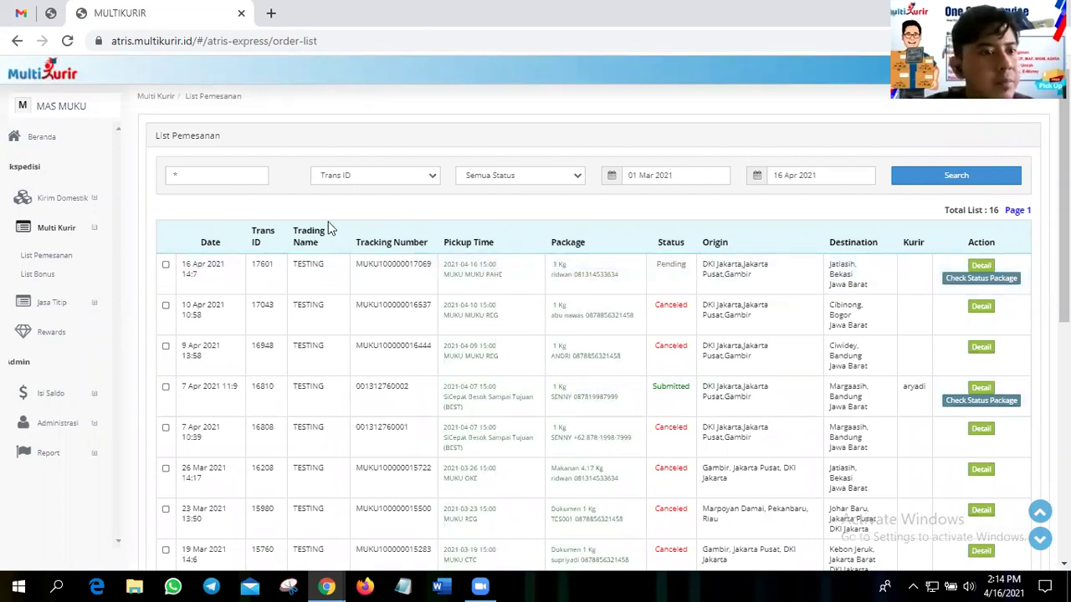
pyautogui.scroll(-1, 65, 288)
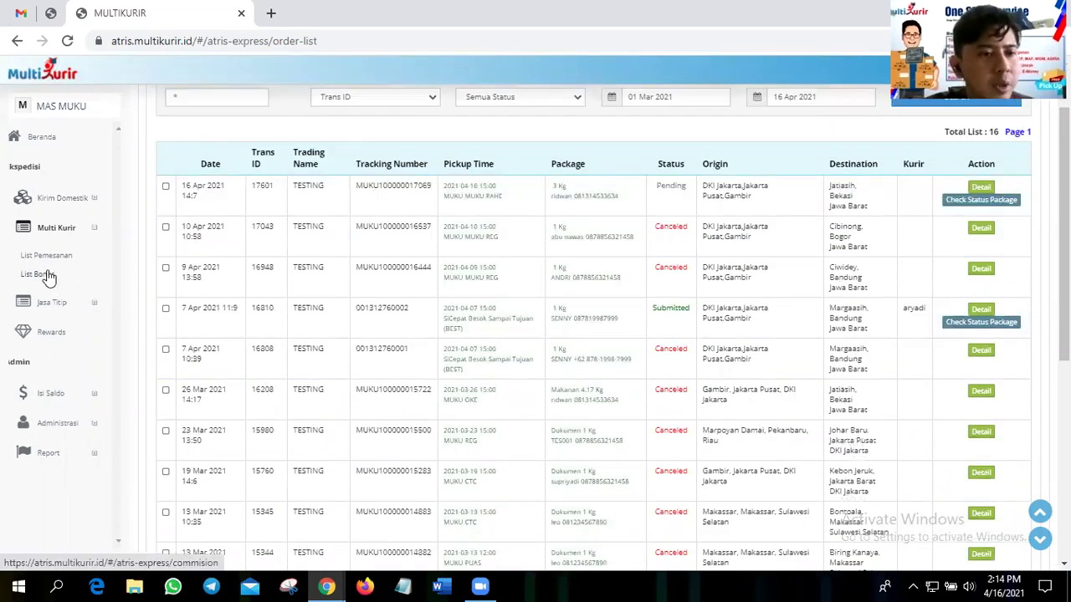
# - Open the Multi Kurir bonus list and tick transaction 17601 with its 2.678 distributor bonus
pyautogui.click(37, 274)
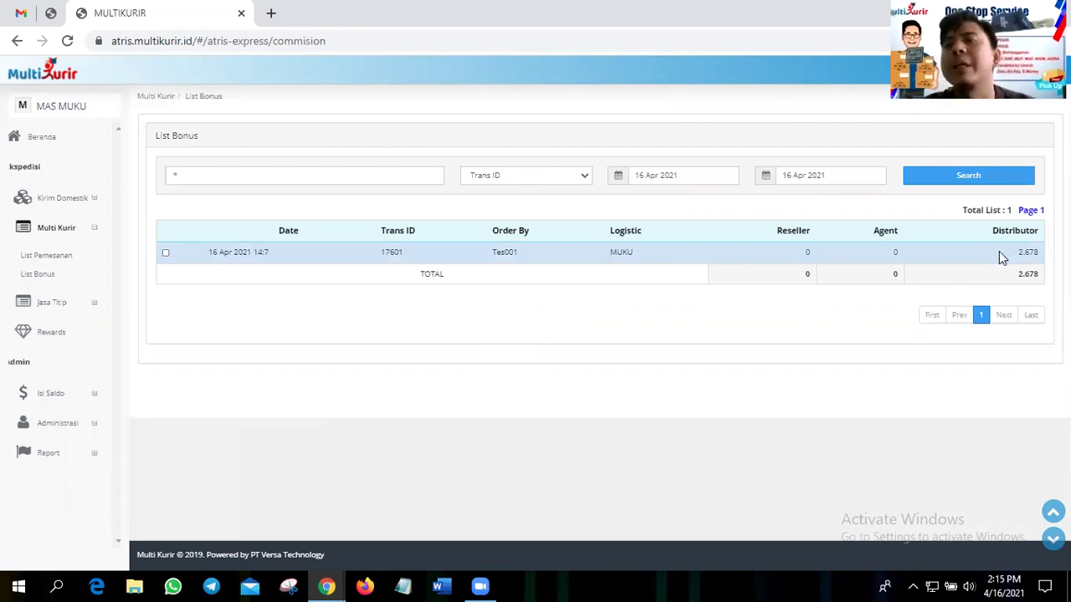
pyautogui.click(652, 252)
pyautogui.click(329, 292)
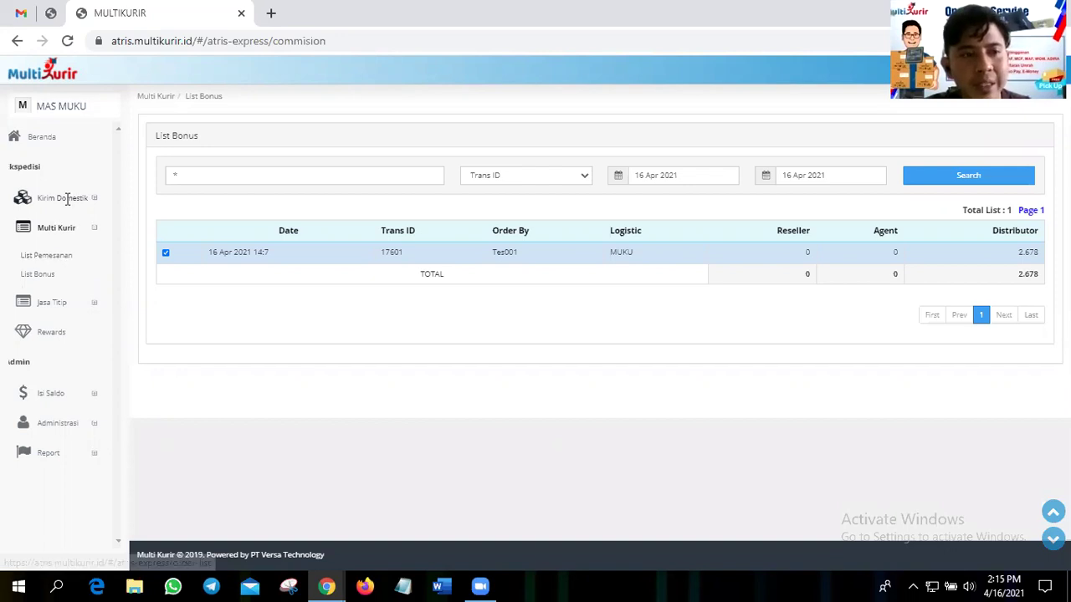
pyautogui.click(51, 302)
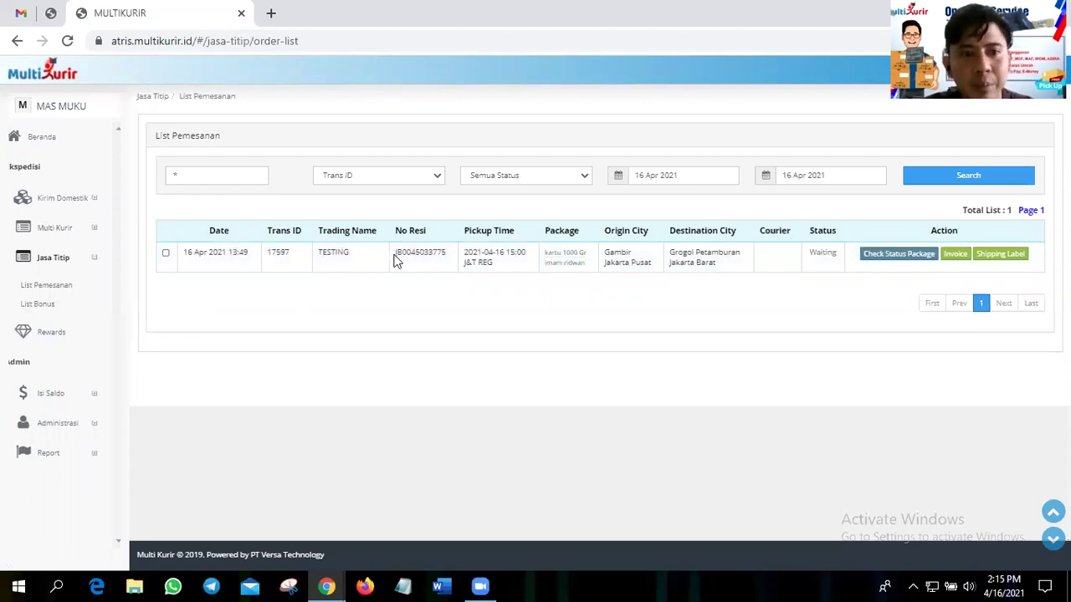
# - Set the Jasa Titip order list start date to 02 Mar 2021, then open Rewards
pyautogui.doubleClick(438, 289)
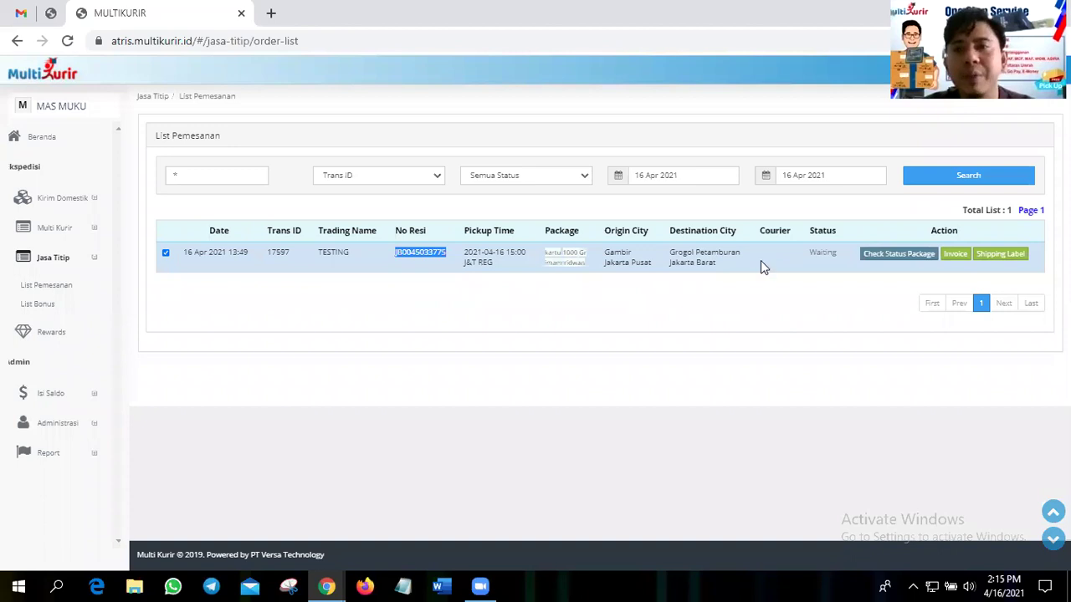
pyautogui.click(657, 175)
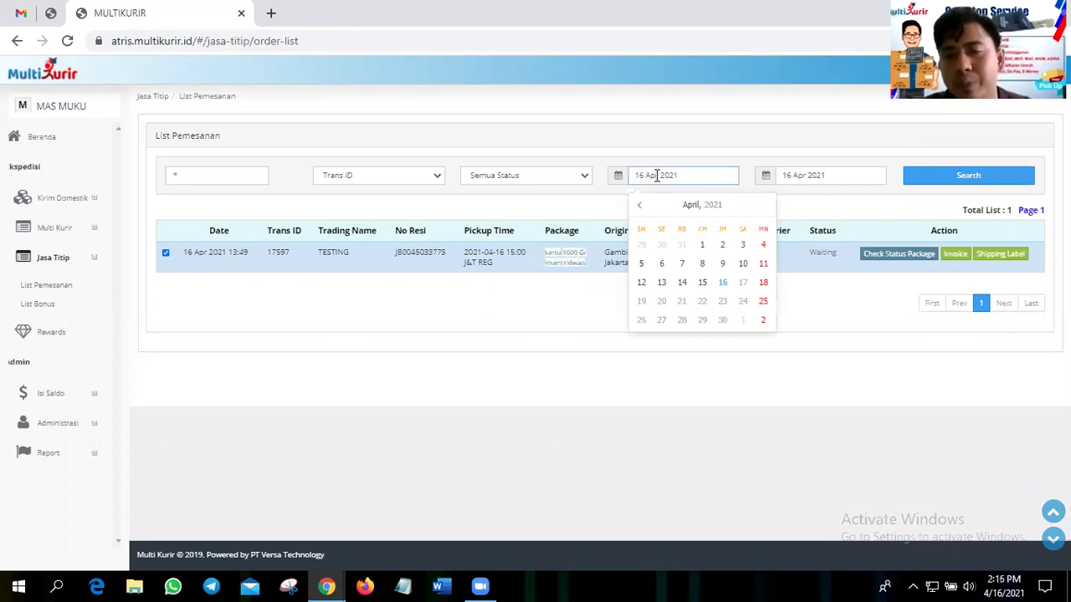
pyautogui.click(643, 208)
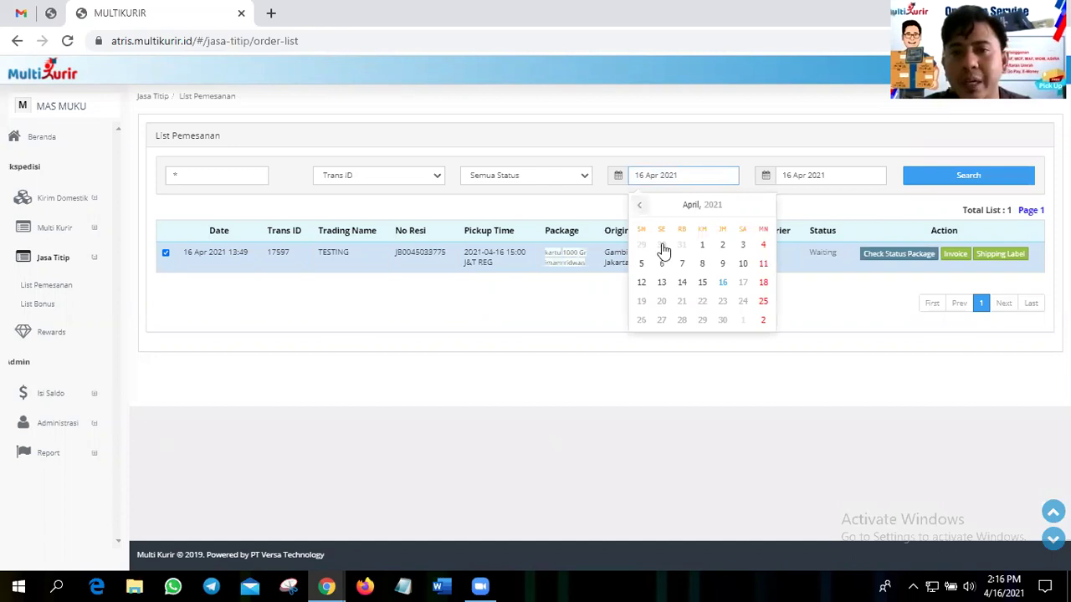
pyautogui.click(717, 133)
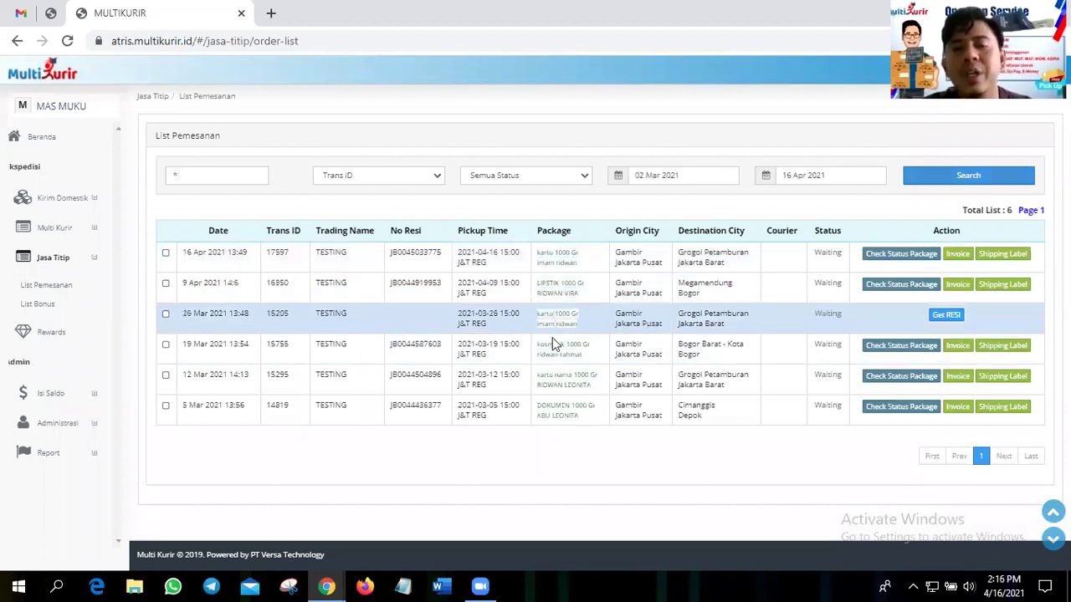
pyautogui.click(58, 330)
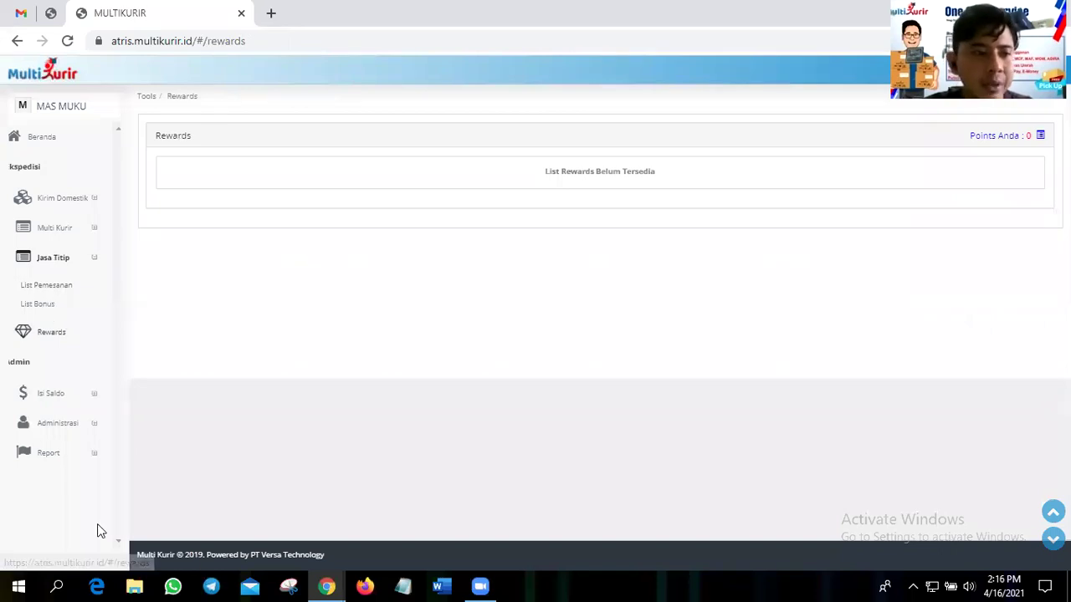
# - Open the Isi Saldo Bank Transfer top-up page with BCA selected
pyautogui.click(49, 393)
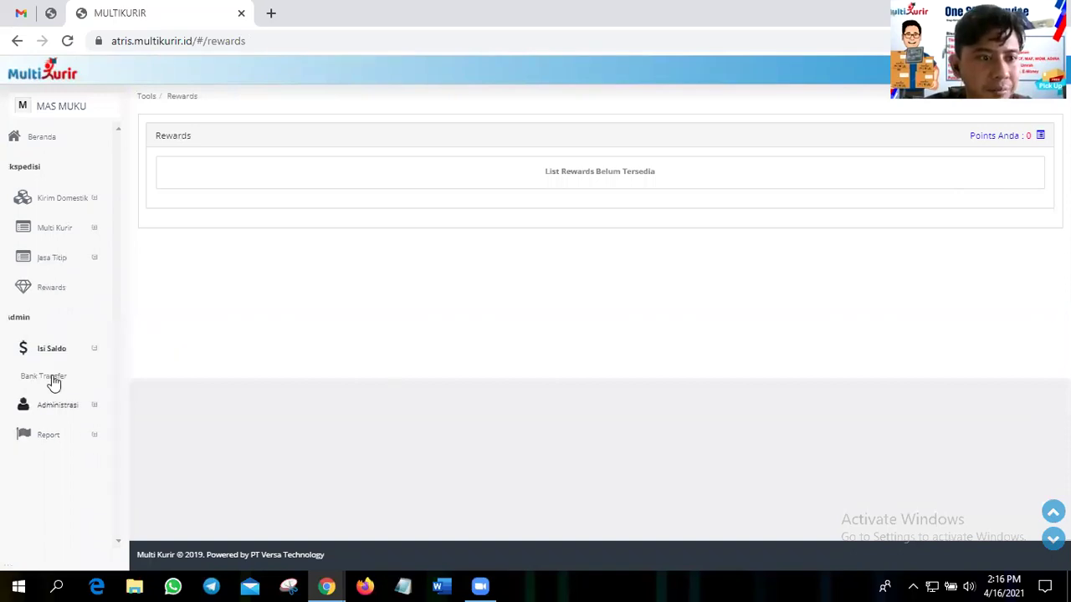
pyautogui.click(52, 380)
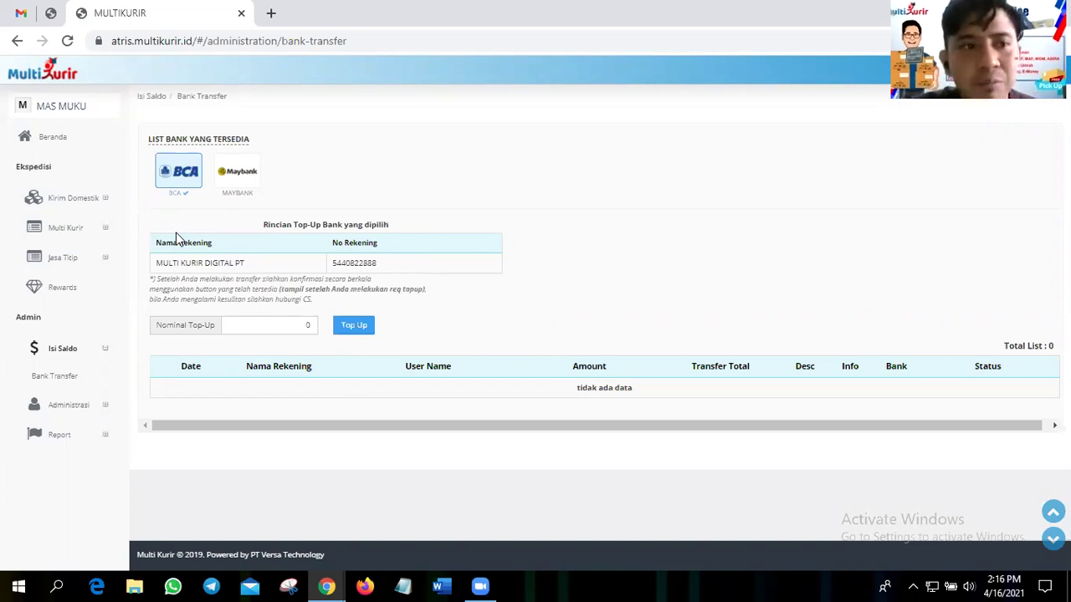
# - Switch the top-up bank to Maybank and select its virtual account number
pyautogui.click(240, 180)
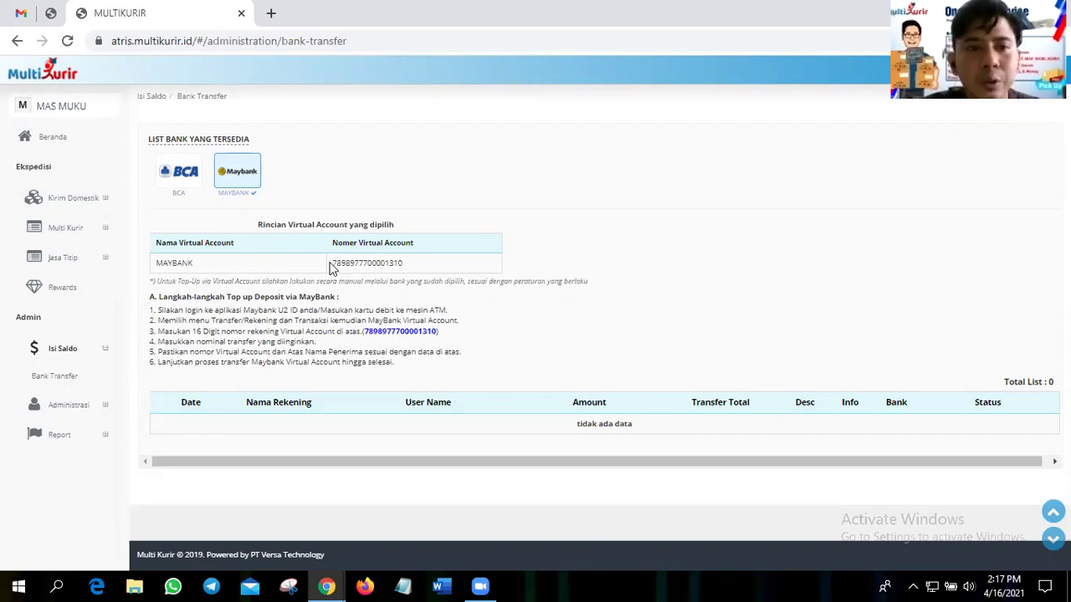
pyautogui.doubleClick(403, 270)
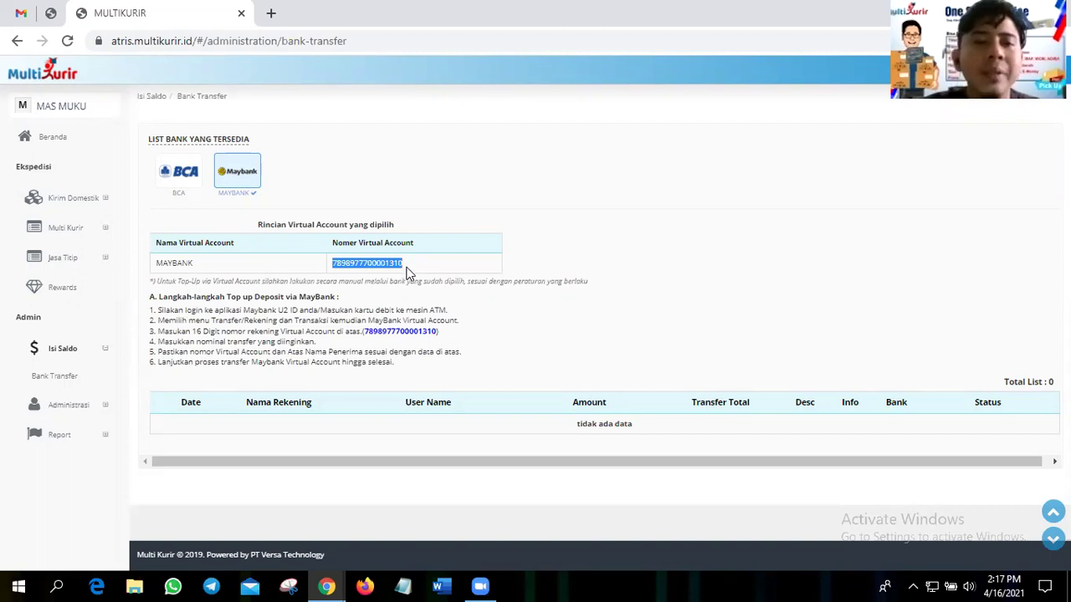
pyautogui.click(408, 272)
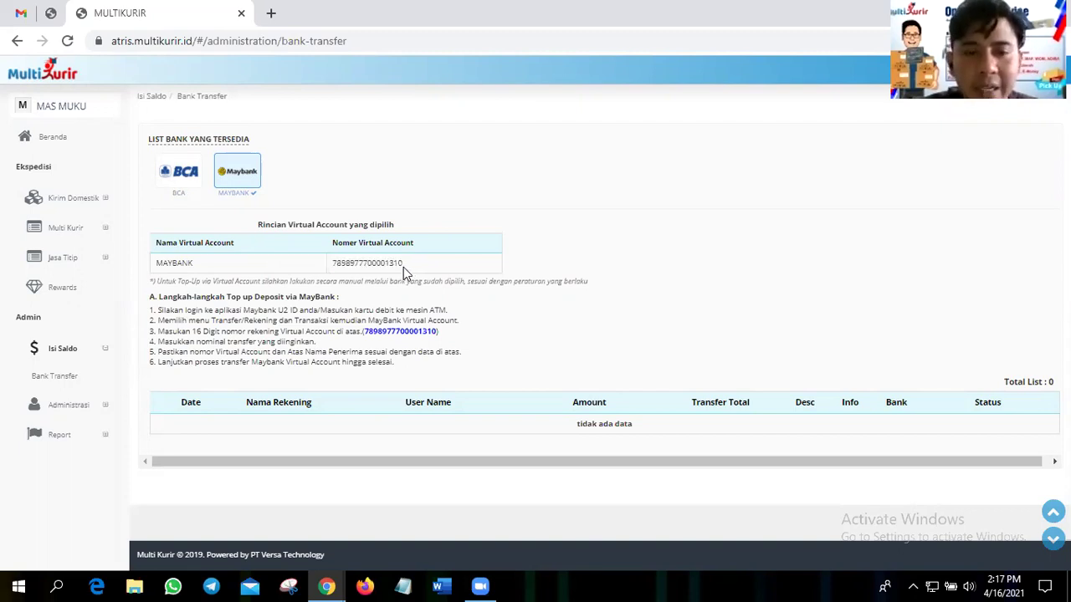
pyautogui.doubleClick(331, 263)
pyautogui.click(343, 263)
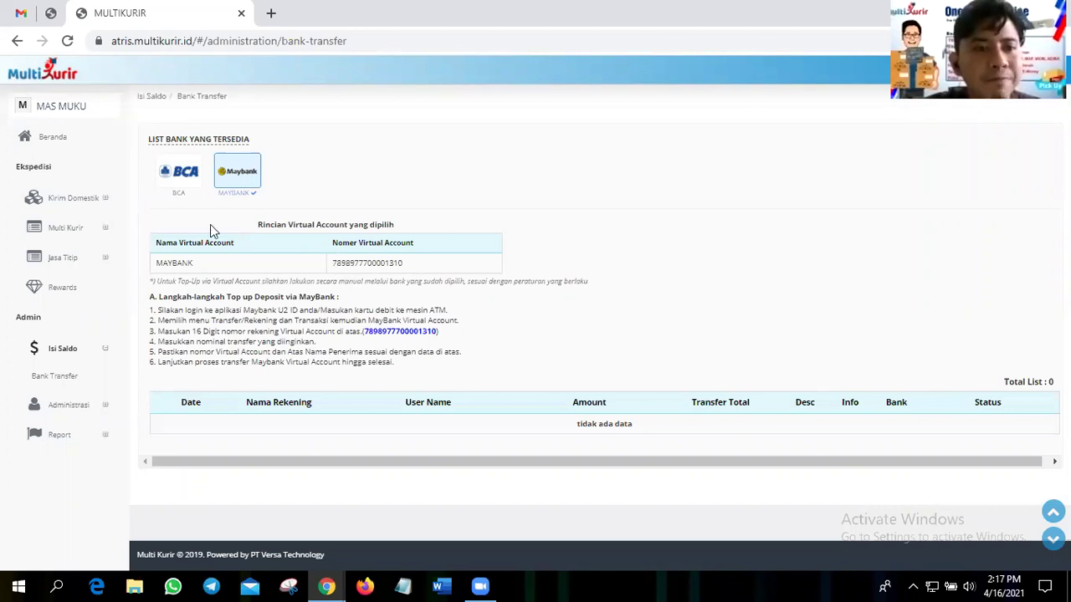
# - Switch the top-up bank to BCA, request a 200000 top-up and confirm it
pyautogui.click(177, 173)
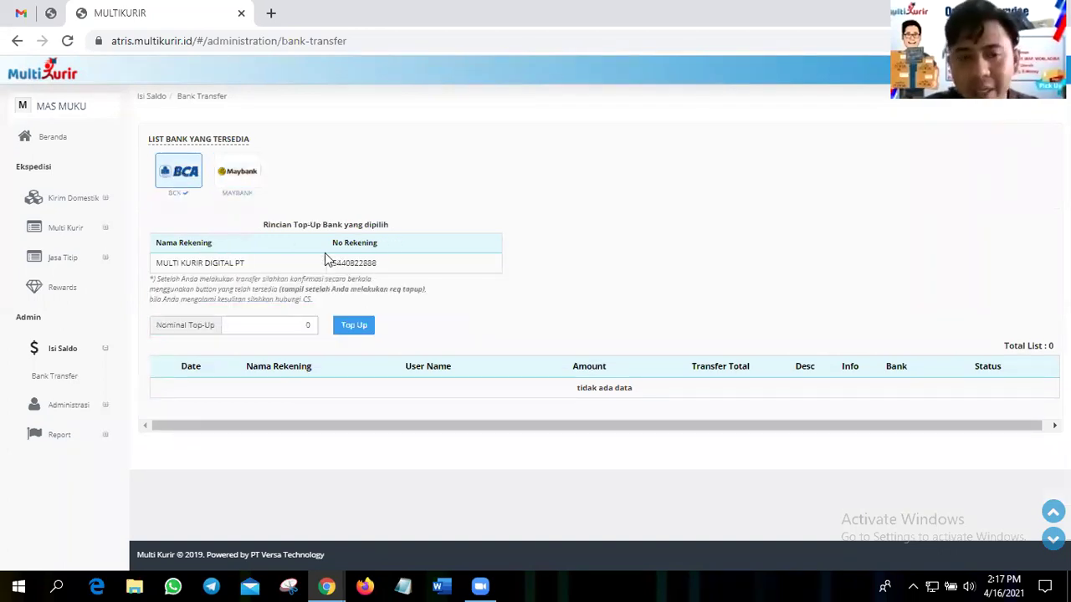
pyautogui.click(291, 327)
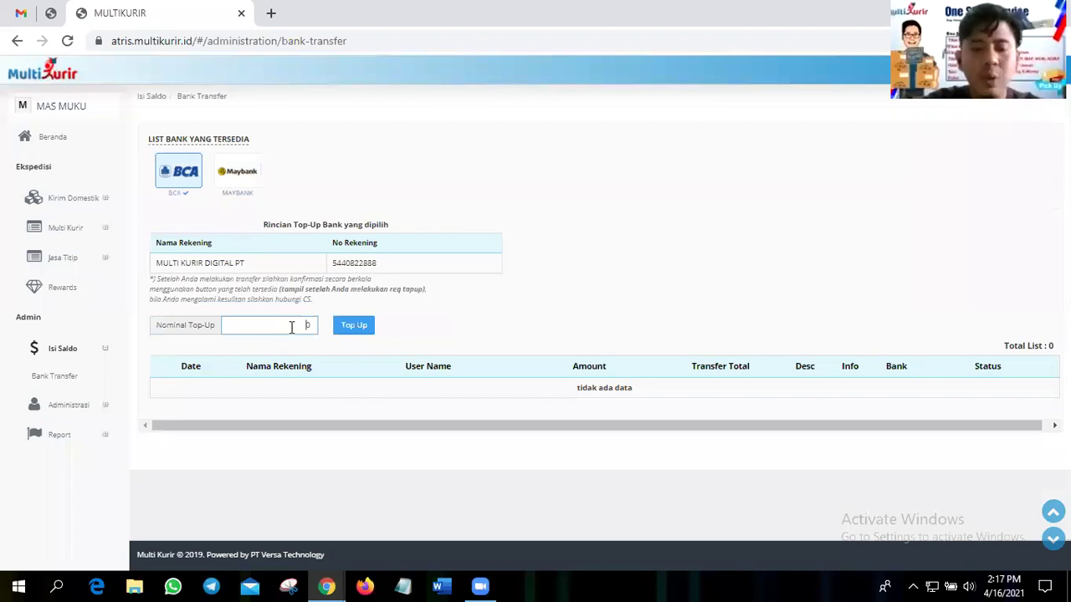
pyautogui.write('2000000')
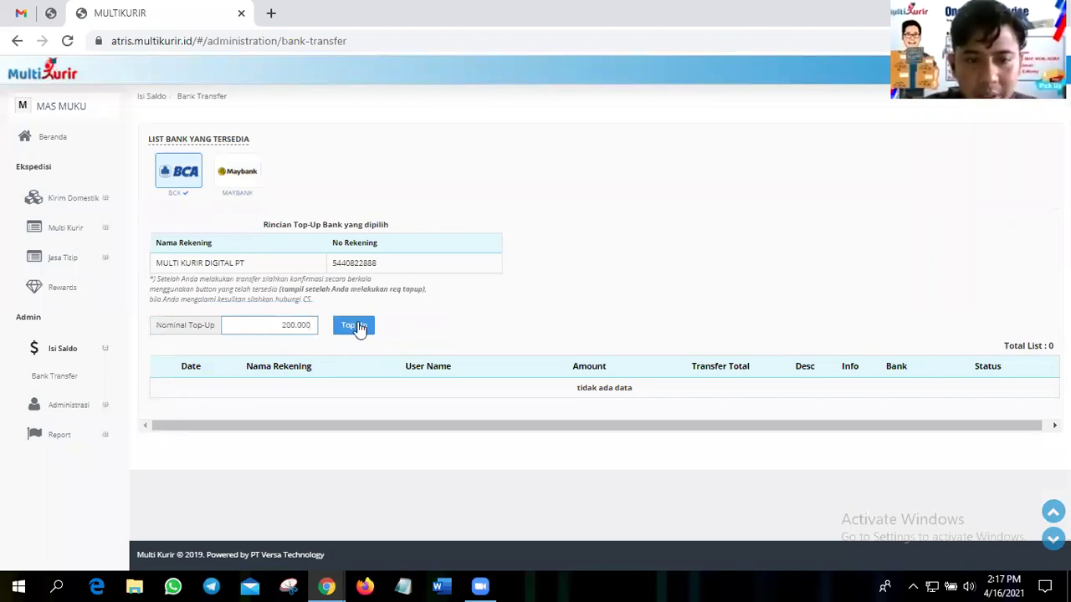
pyautogui.click(358, 328)
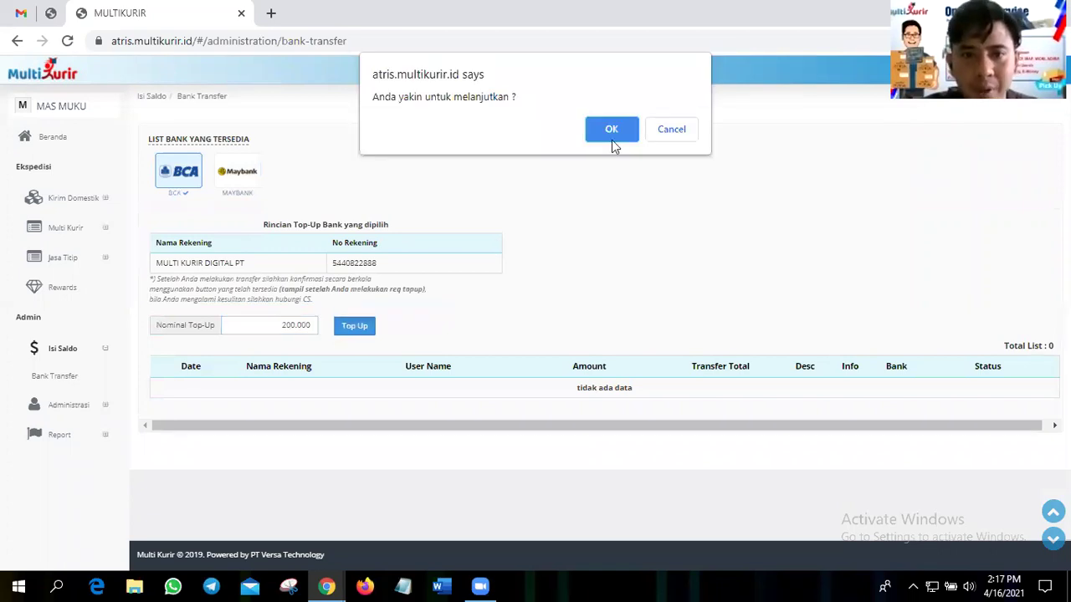
pyautogui.click(611, 130)
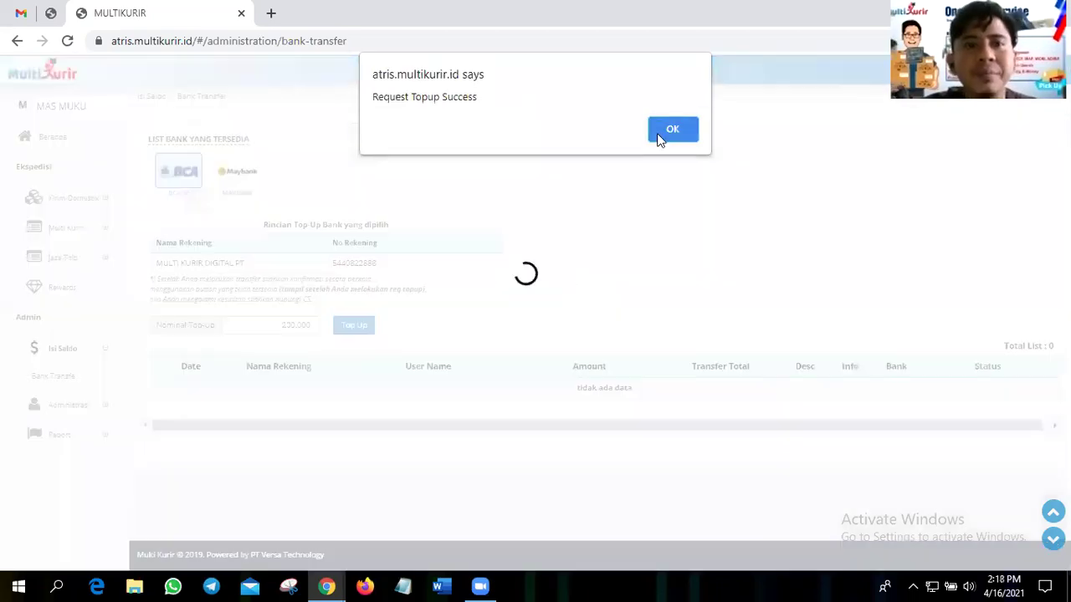
# - Dismiss the success notice and highlight the pending top-up's 200,927 transfer total
pyautogui.click(673, 130)
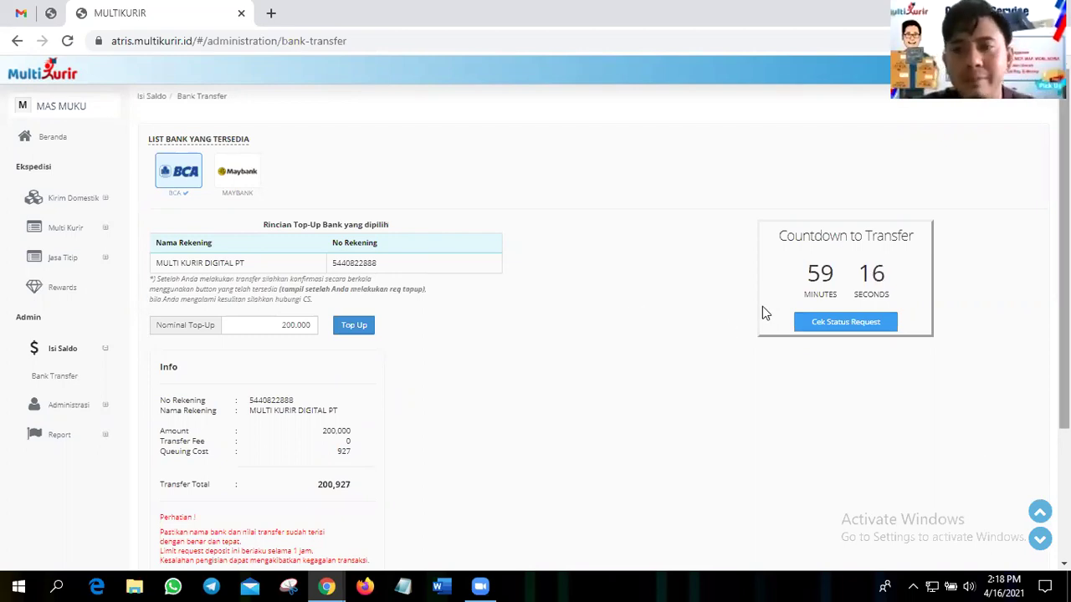
pyautogui.scroll(-3, 925, 468)
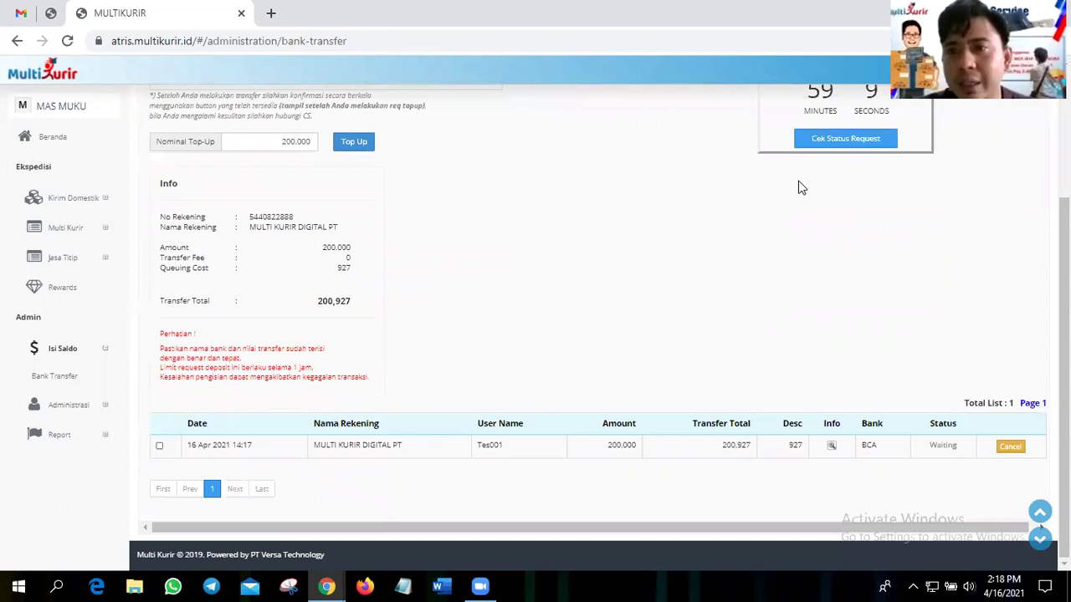
pyautogui.scroll(2, 943, 365)
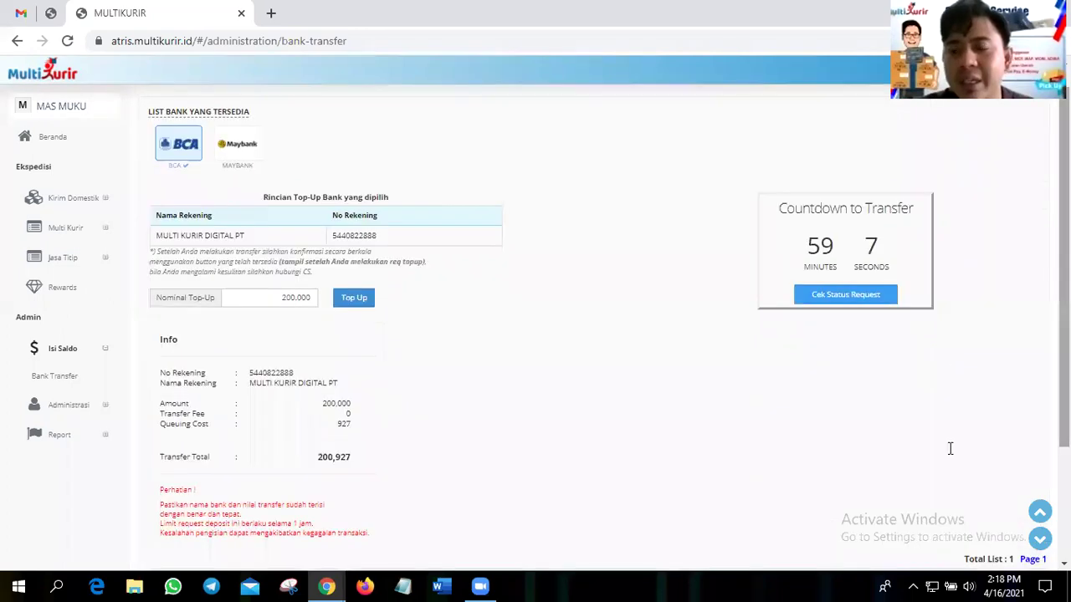
pyautogui.scroll(-2, 844, 384)
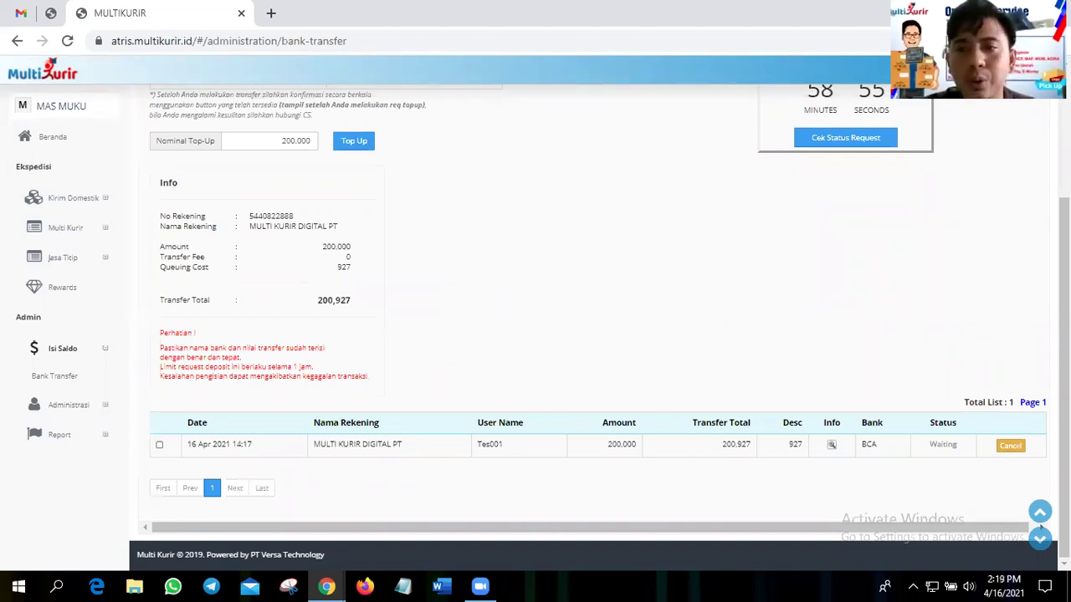
pyautogui.scroll(2, 276, 267)
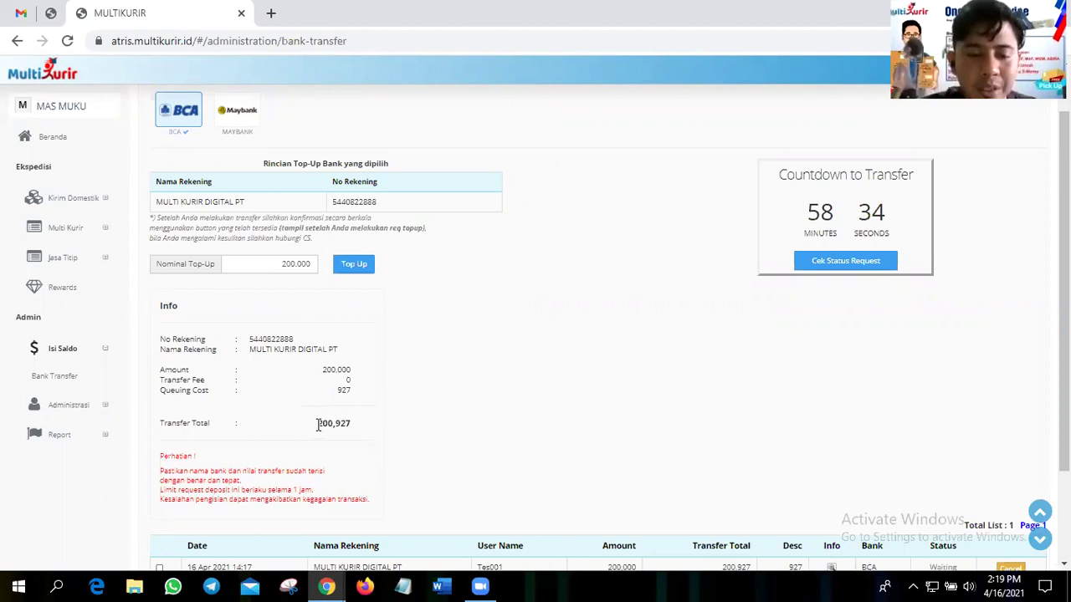
pyautogui.doubleClick(358, 426)
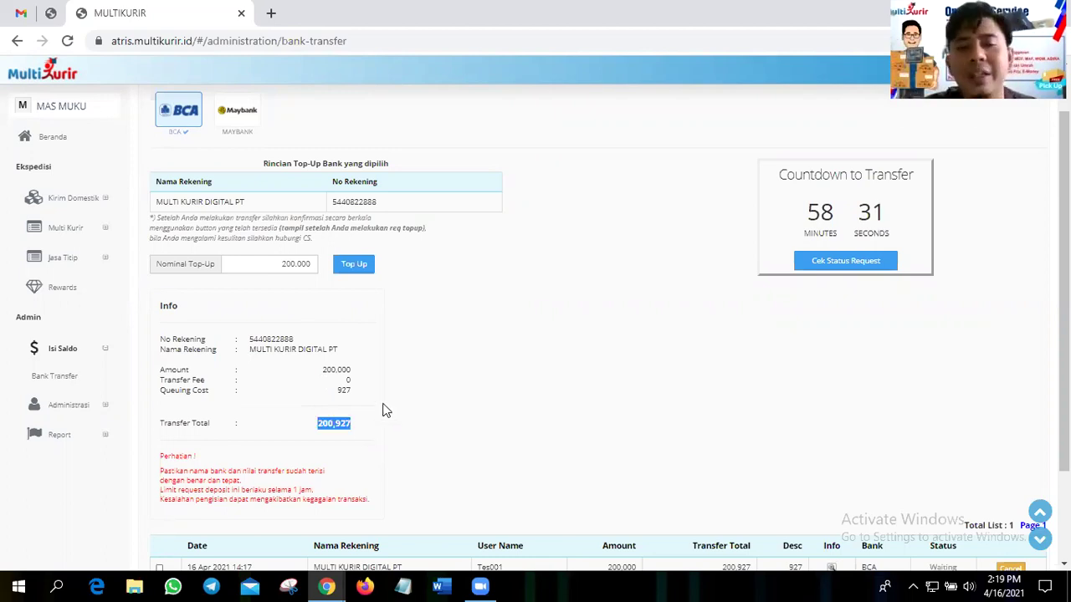
pyautogui.click(439, 355)
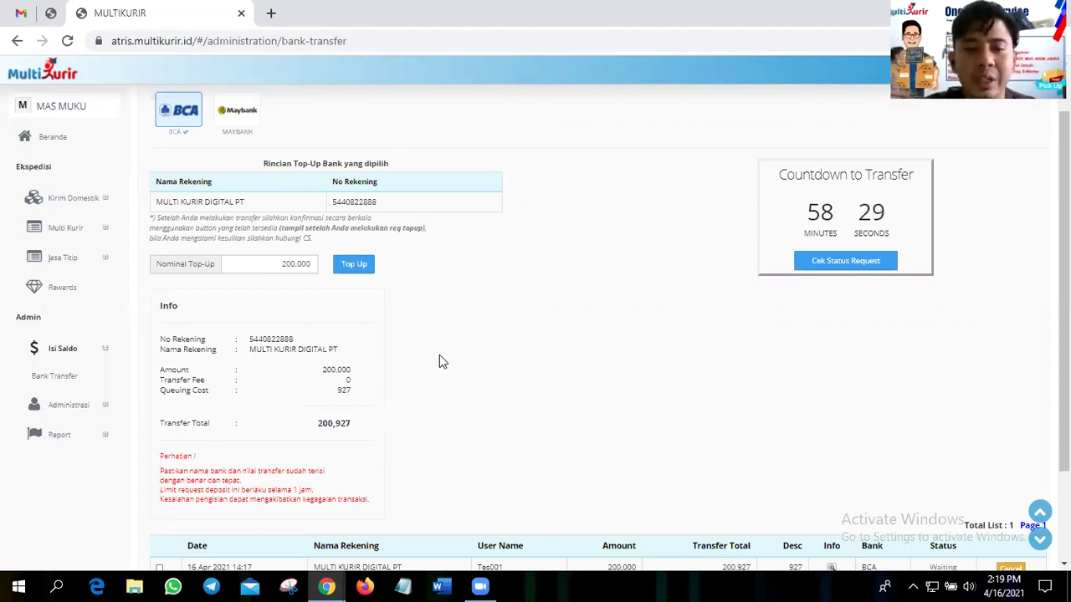
# - Review the Waiting 200.000 BCA entry in the transfer list, then expand Administrasi in the sidebar
pyautogui.scroll(-2, 439, 355)
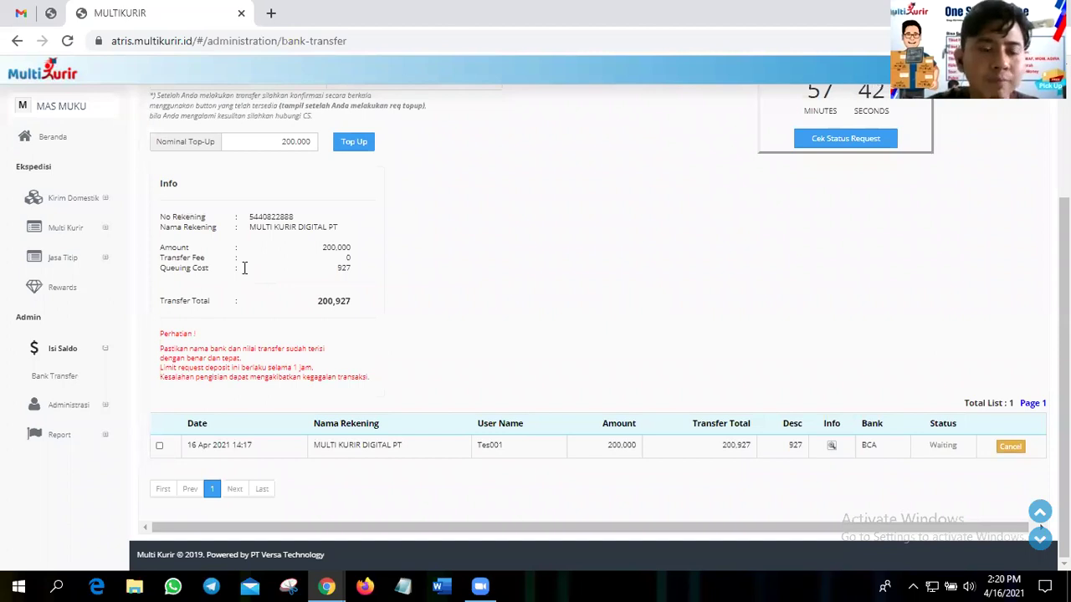
pyautogui.scroll(2, 572, 410)
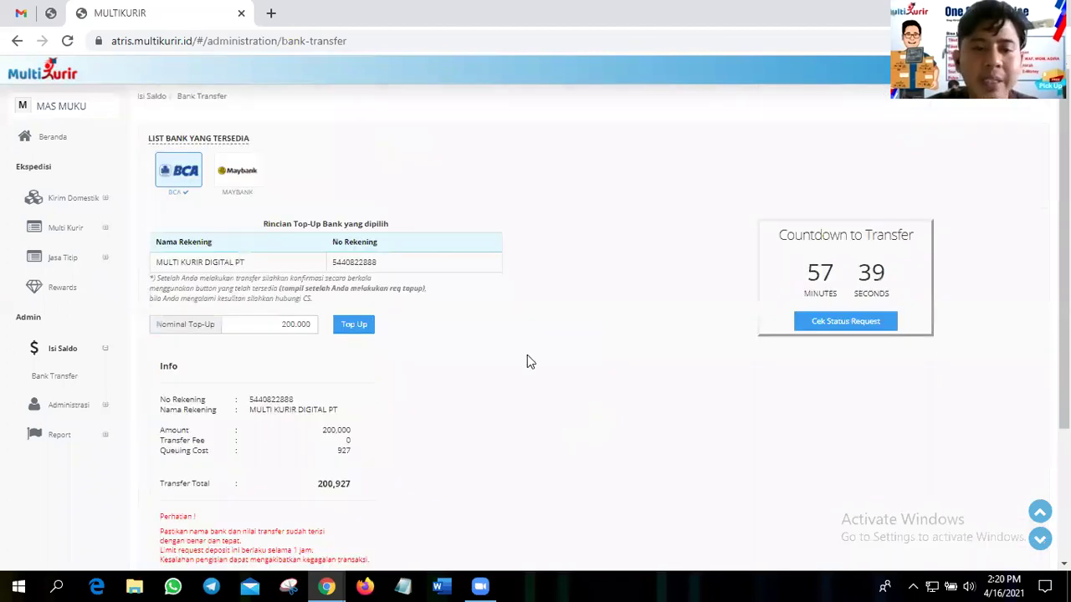
pyautogui.scroll(-1, 527, 360)
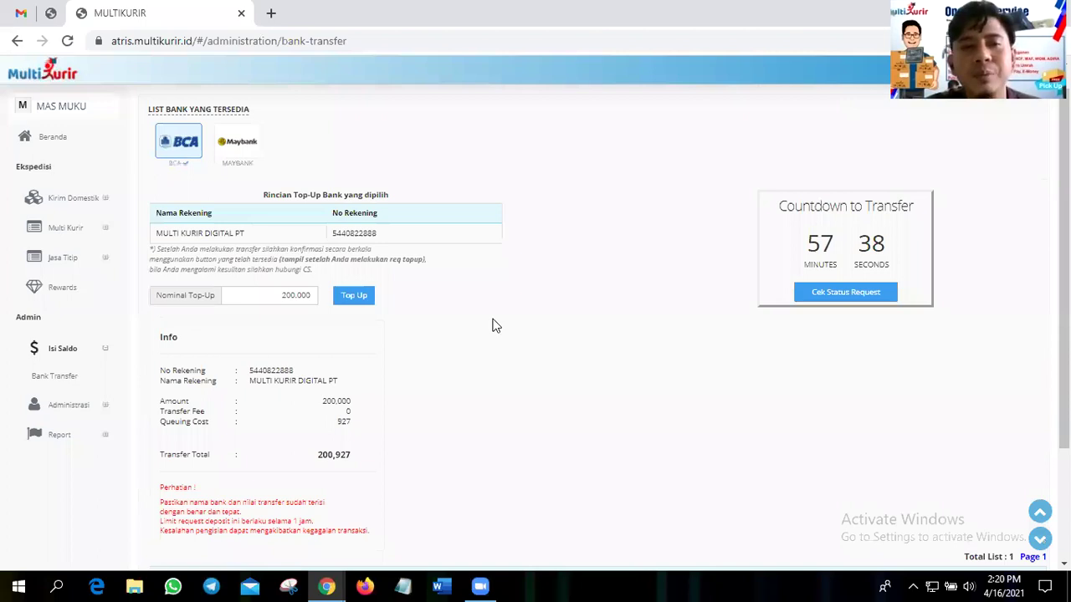
pyautogui.scroll(-2, 494, 324)
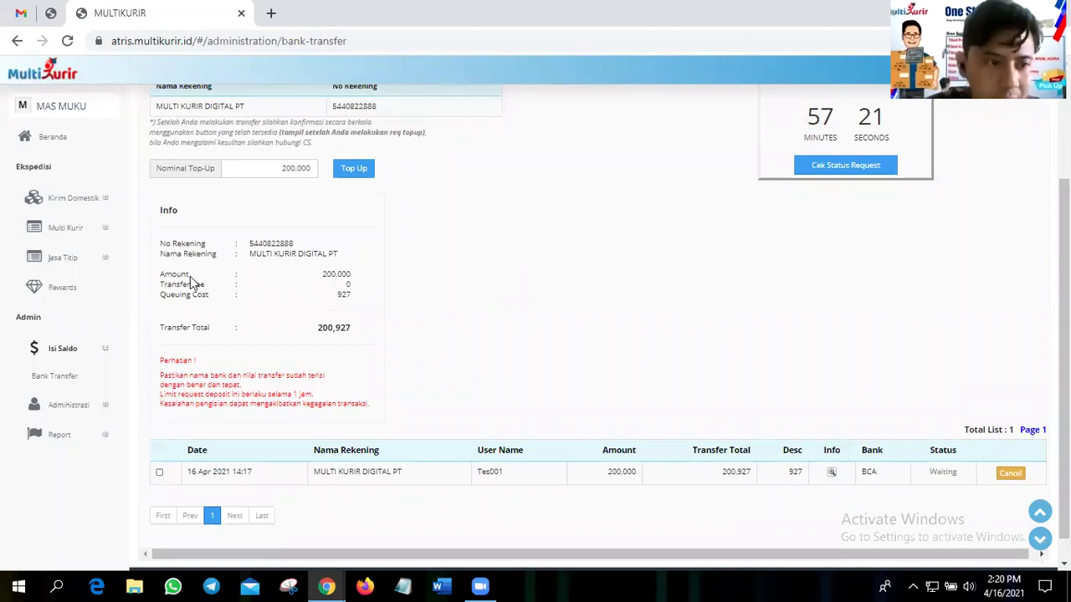
pyautogui.click(74, 406)
pyautogui.scroll(-1, 57, 411)
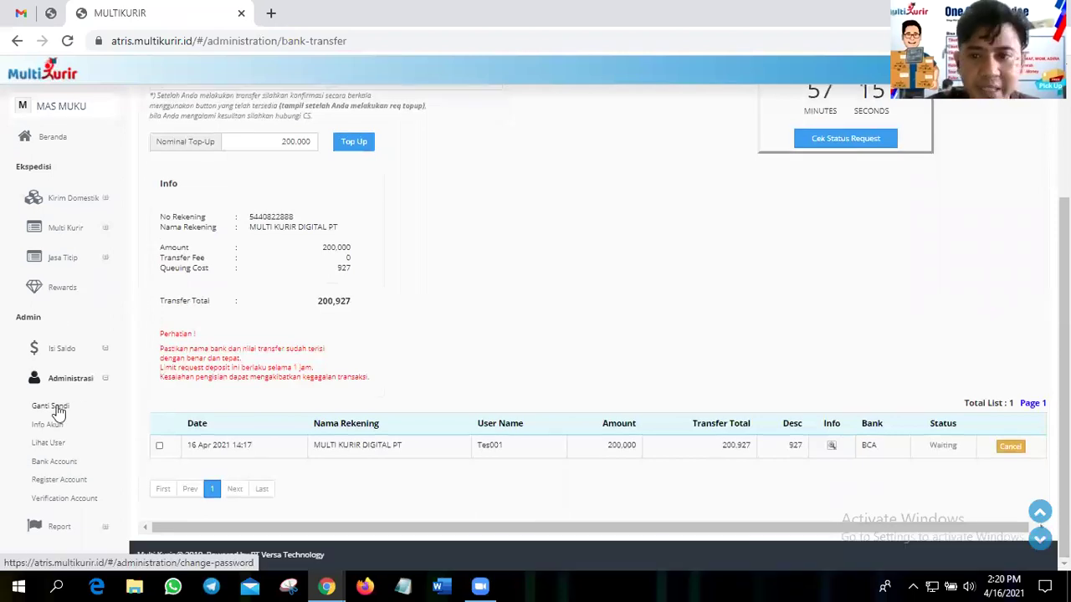
# - Open Ganti Sandi and step through the old, new and repeat password fields
pyautogui.click(52, 407)
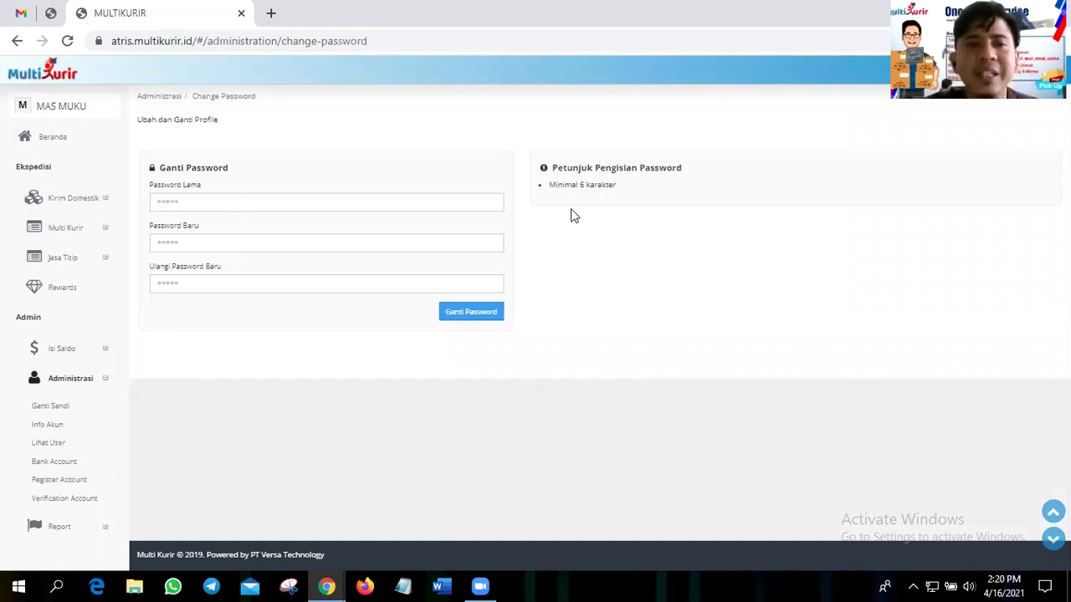
pyautogui.click(220, 200)
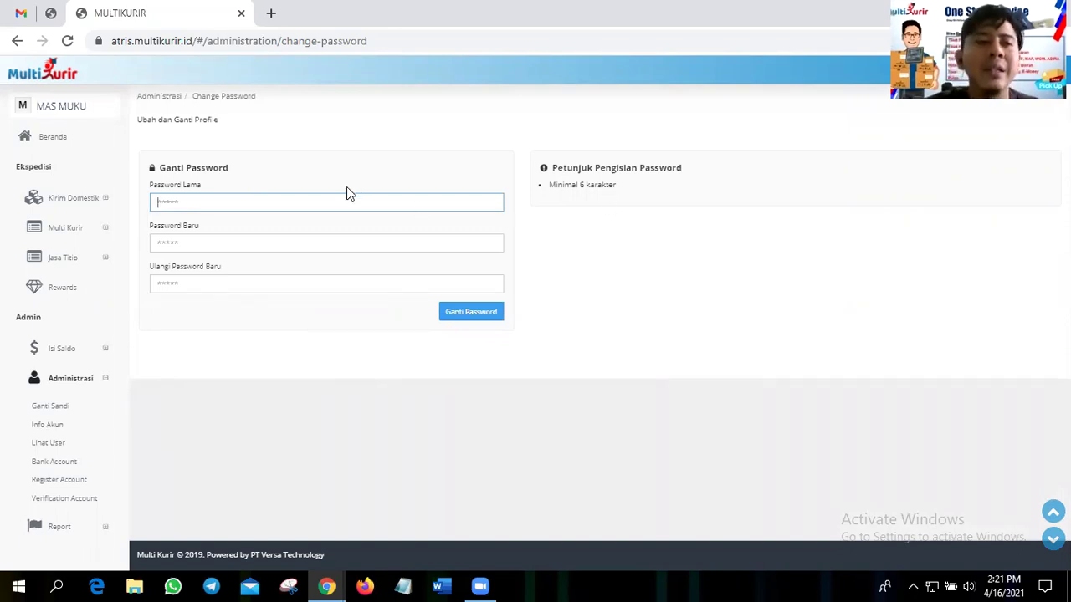
pyautogui.click(299, 244)
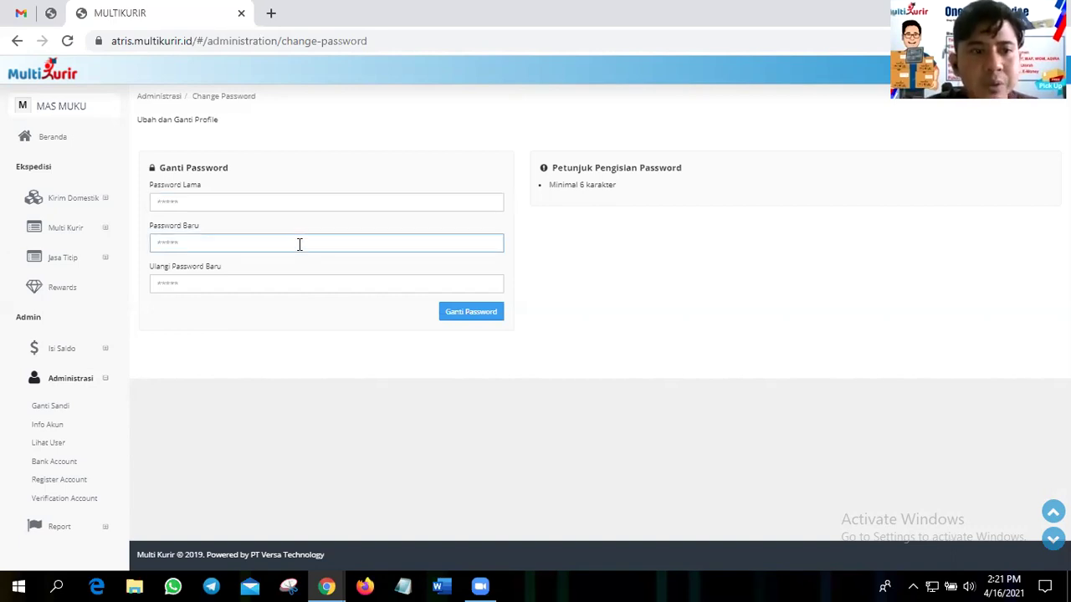
pyautogui.click(301, 285)
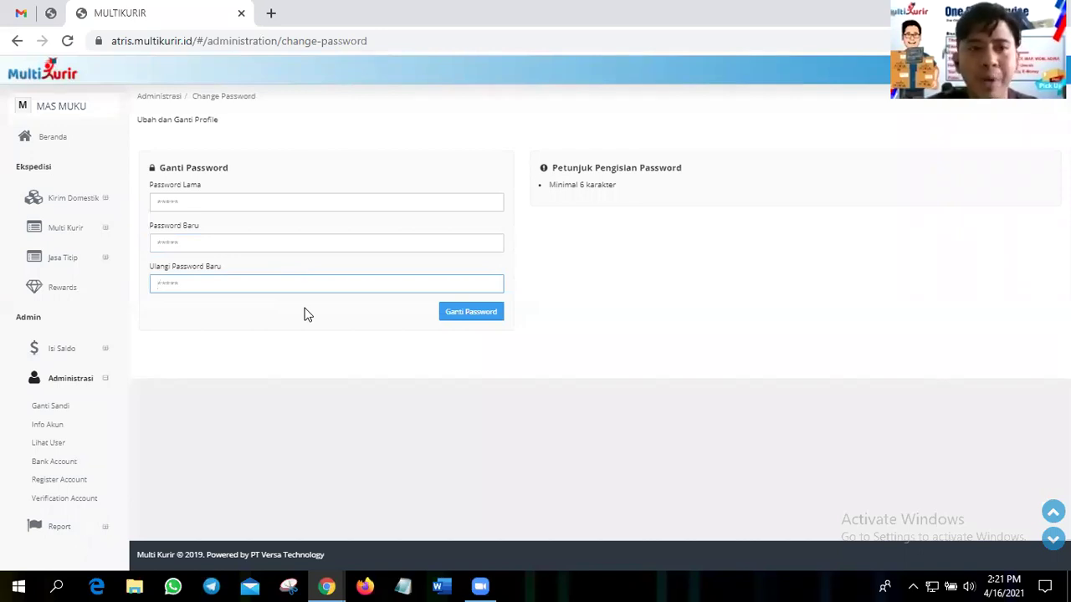
# - Bring up the browser tab's context menu, then dismiss it without choosing an option
pyautogui.rightClick(164, 19)
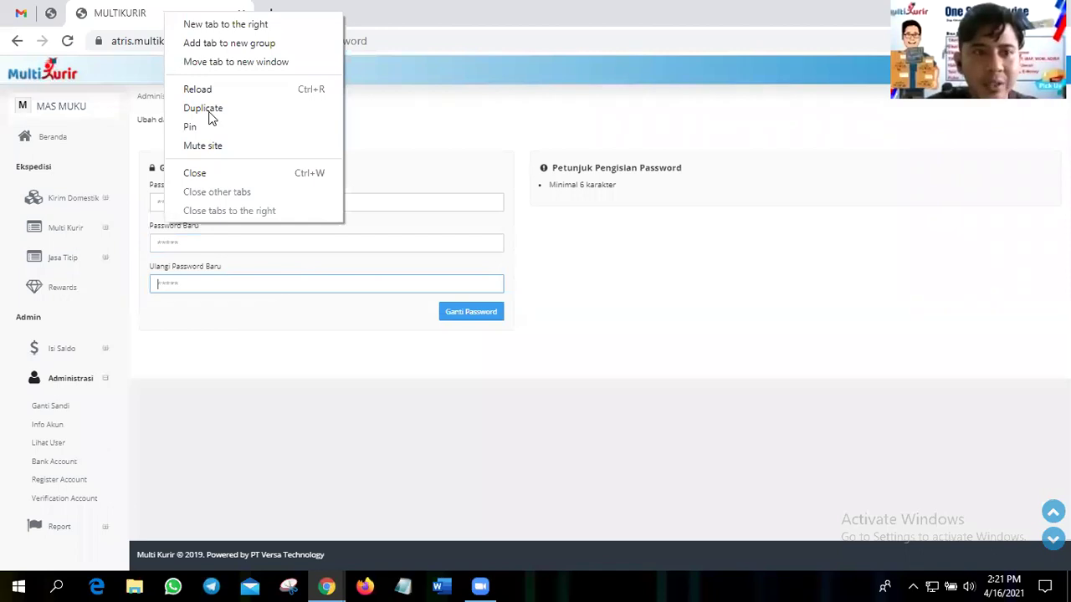
pyautogui.click(886, 315)
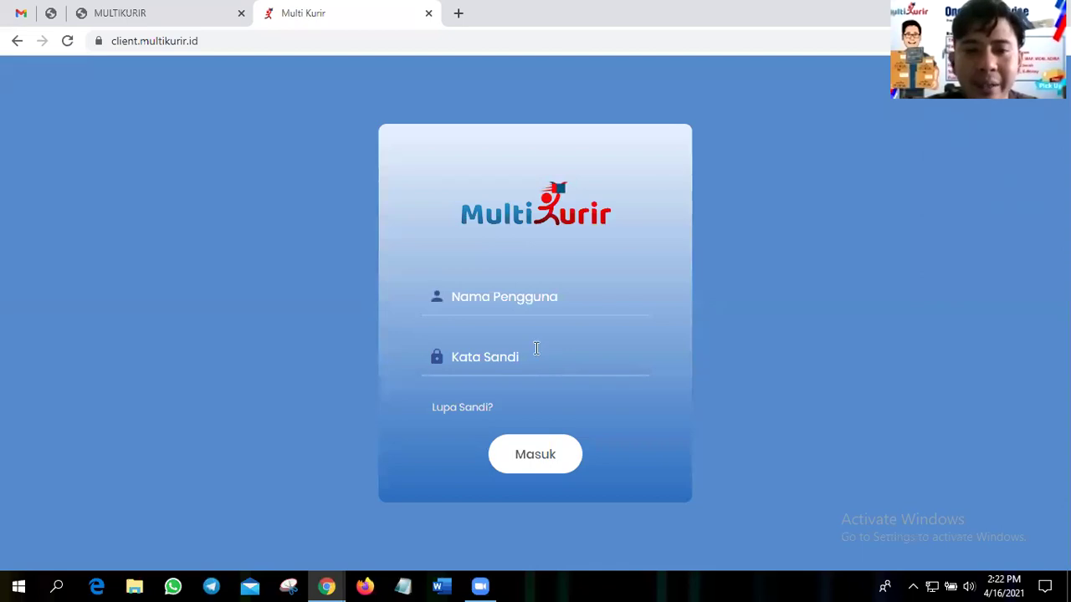
# - Open the Lupa Sandi? reset page and try submitting the empty Login ID, Email and Mobile Phone form
pyautogui.click(468, 415)
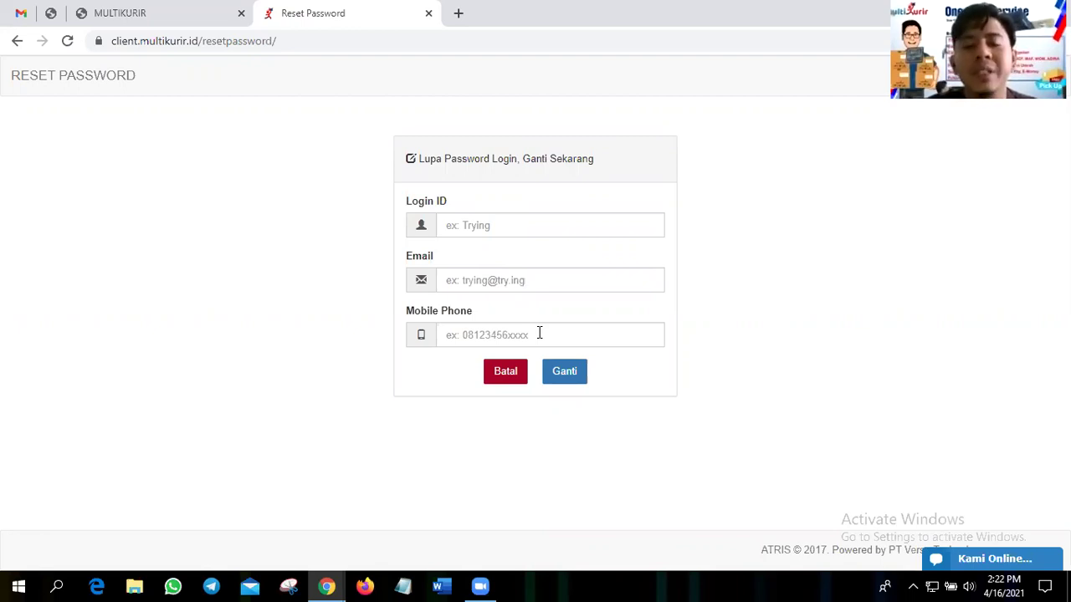
pyautogui.click(571, 381)
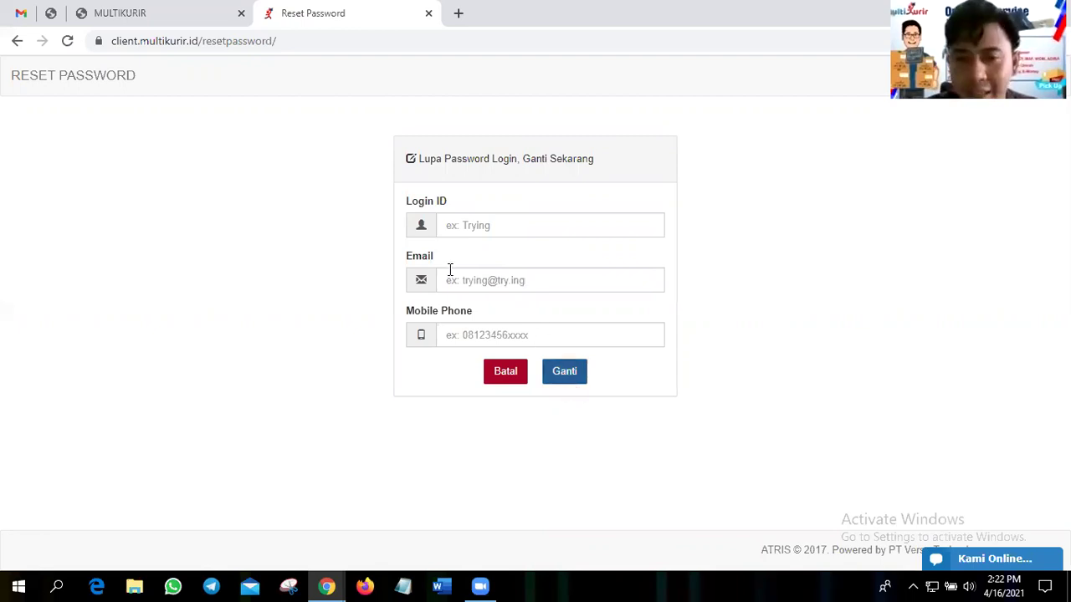
pyautogui.click(410, 251)
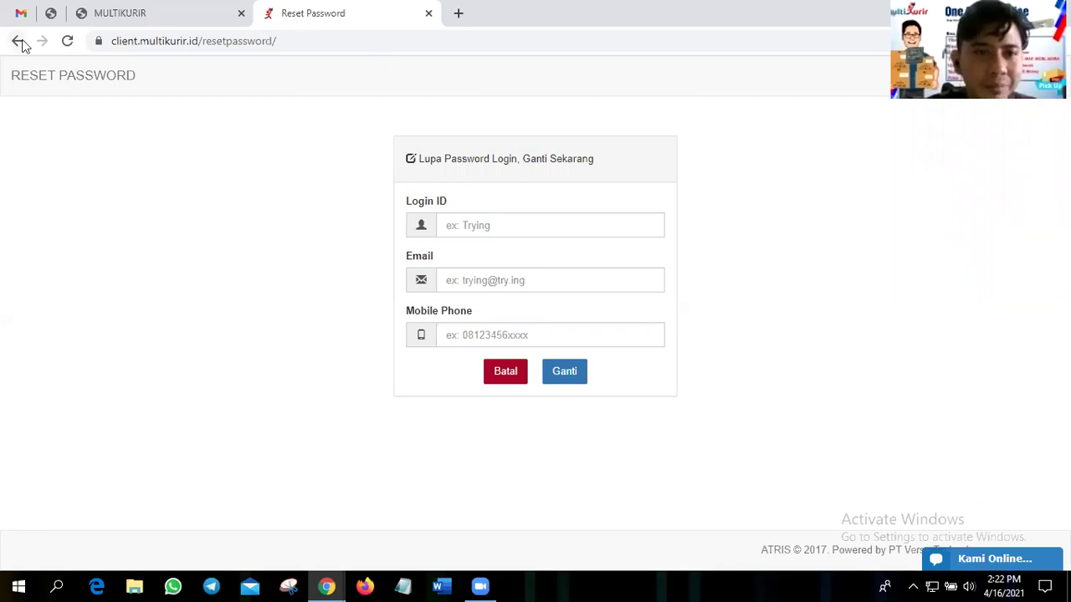
# - Reload the login page, sign in as Tes001 with the account password, and accept the Setuju takeover
pyautogui.press('F5')
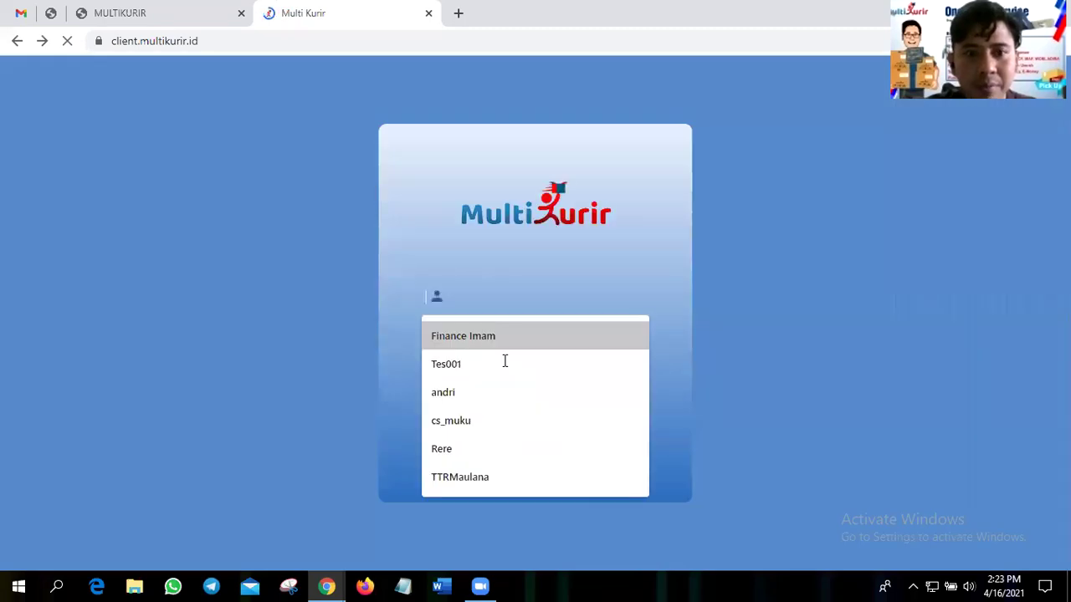
pyautogui.click(504, 361)
pyautogui.write('1234')
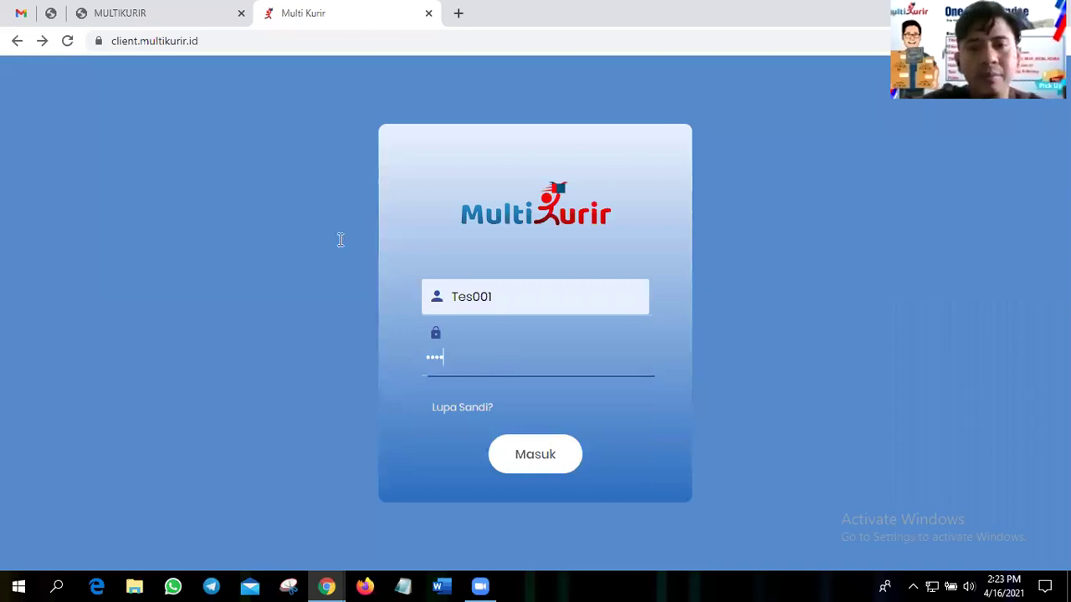
pyautogui.write('56')
pyautogui.press('Return')
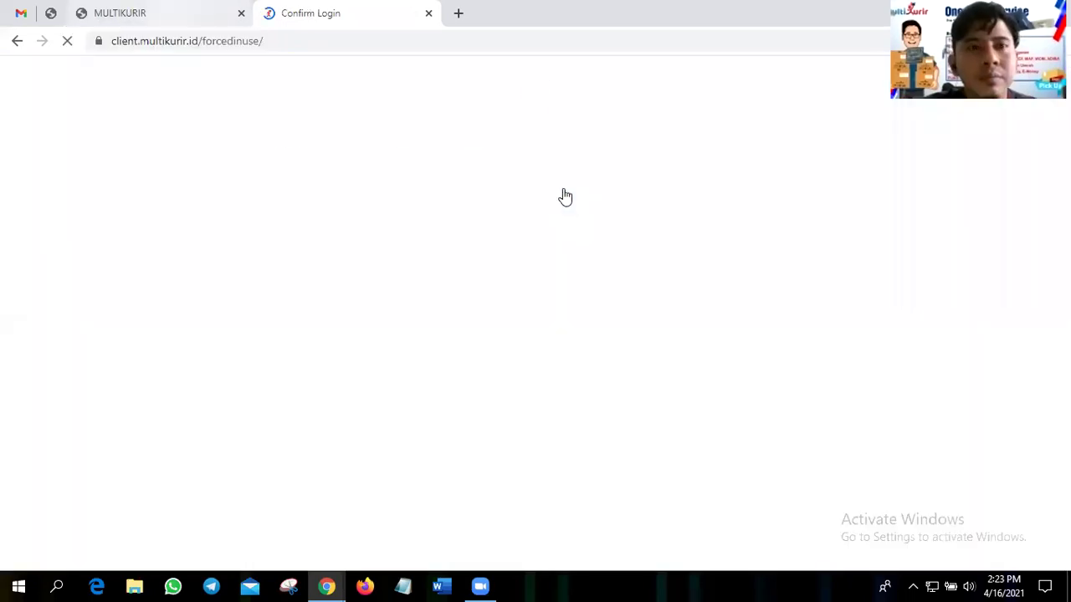
pyautogui.press('Tab')
pyautogui.press('space')
pyautogui.press('Tab')
pyautogui.press('Tab')
pyautogui.press('Return')
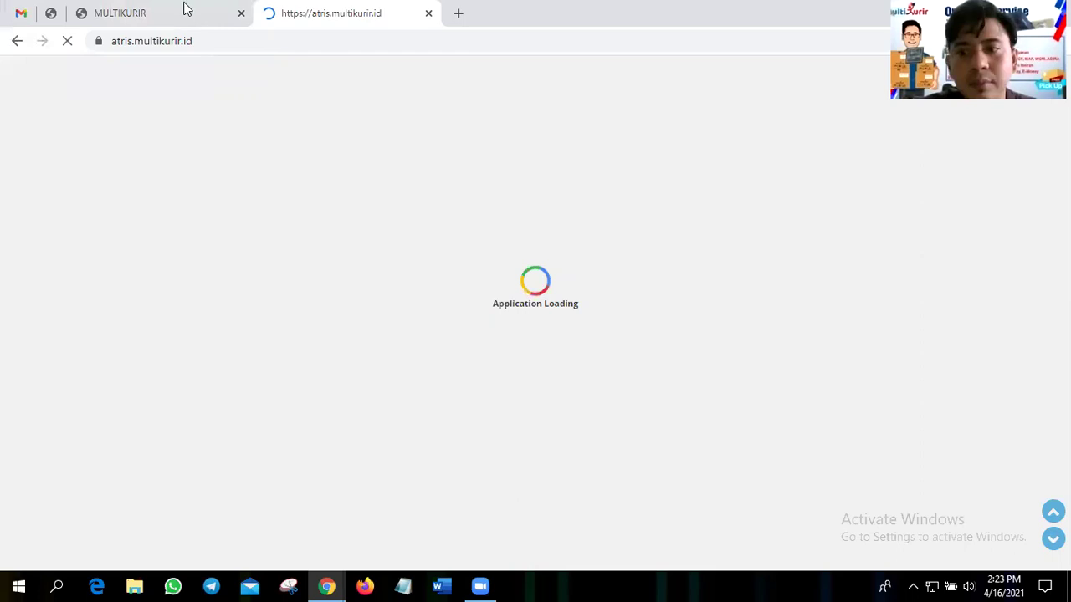
# - On the MULTIKURIR tab's Info Akun, highlight the Rp. 102,103 deposit and JKT agent code
pyautogui.click(185, 8)
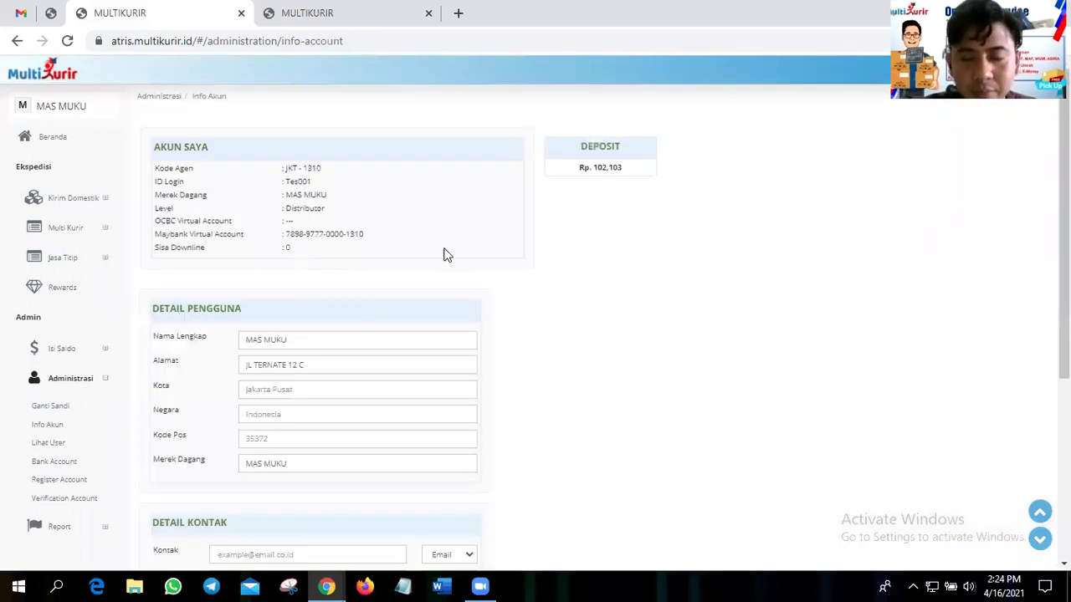
pyautogui.scroll(-1, 446, 256)
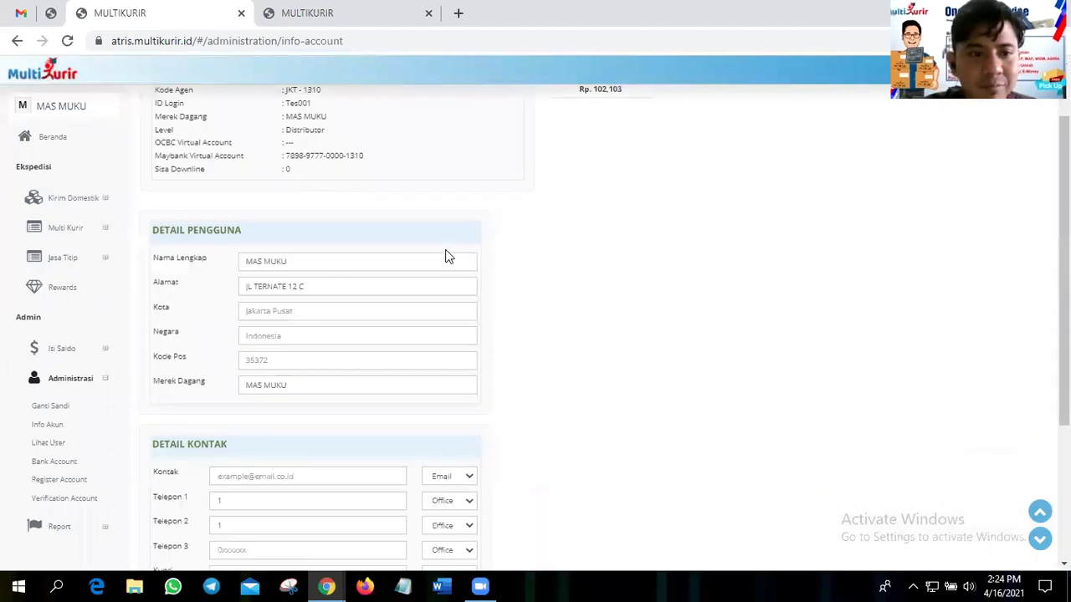
pyautogui.scroll(1, 447, 256)
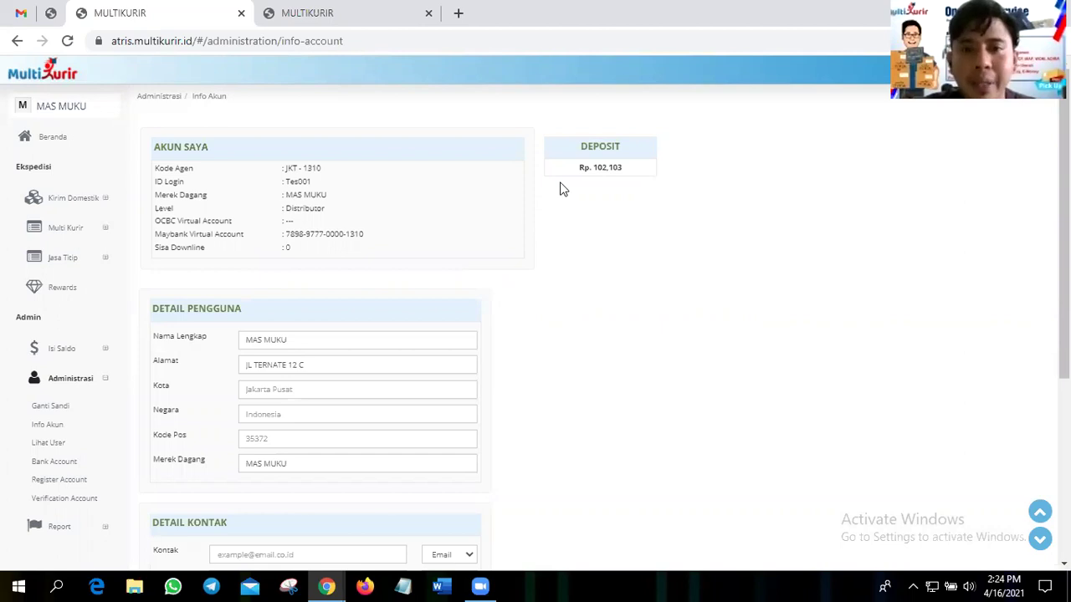
pyautogui.tripleClick(599, 175)
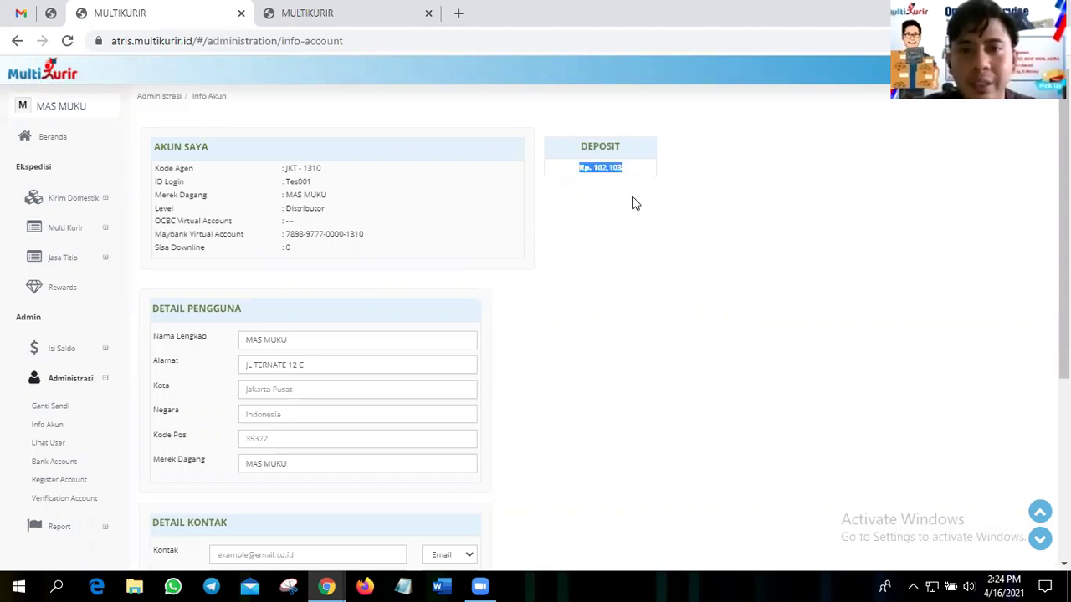
pyautogui.click(585, 151)
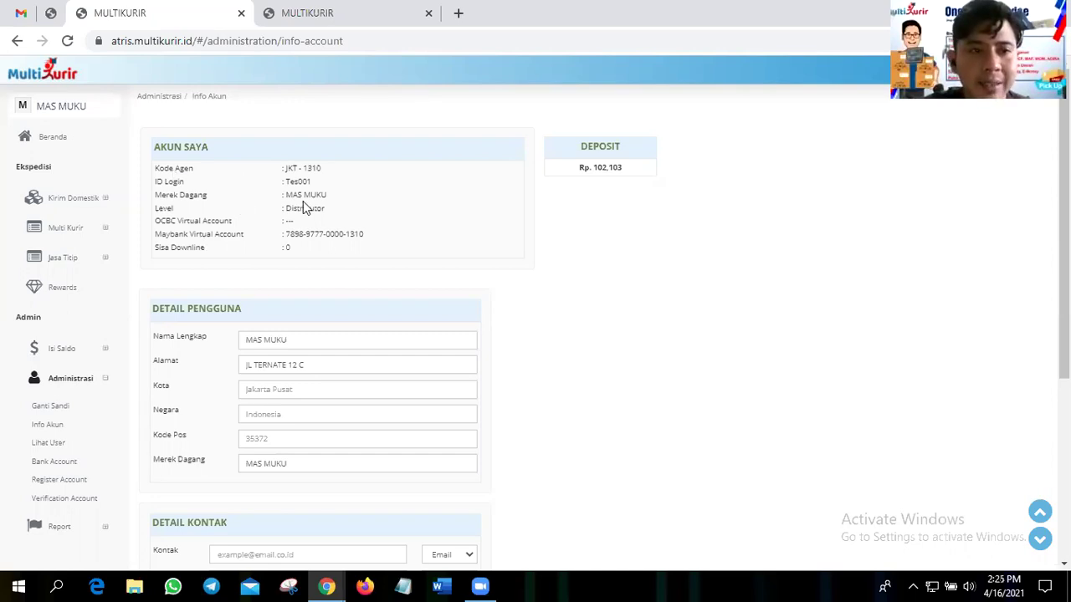
pyautogui.doubleClick(290, 168)
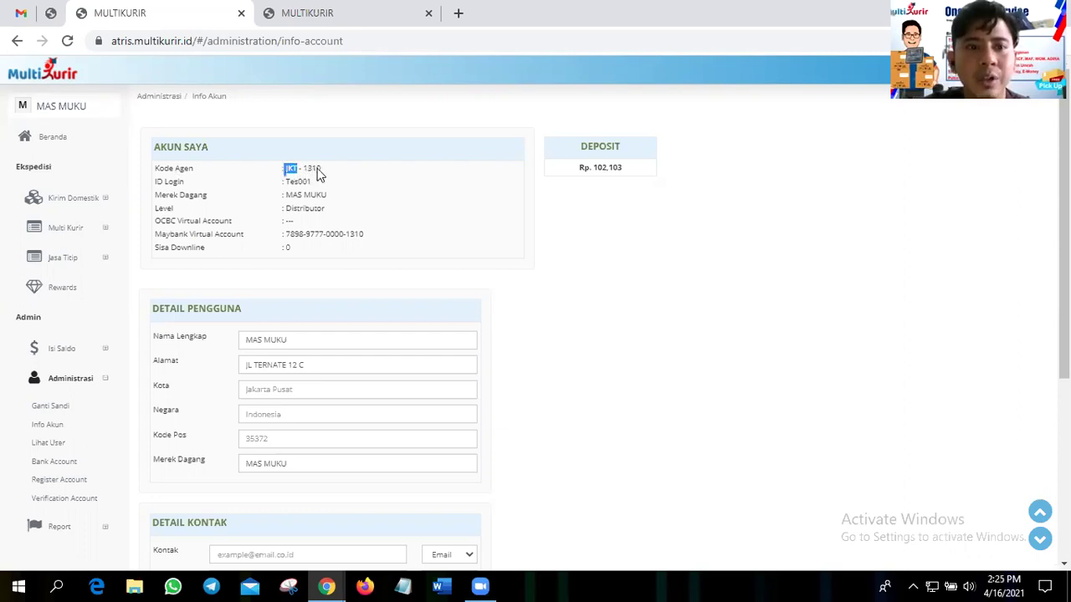
pyautogui.click(318, 174)
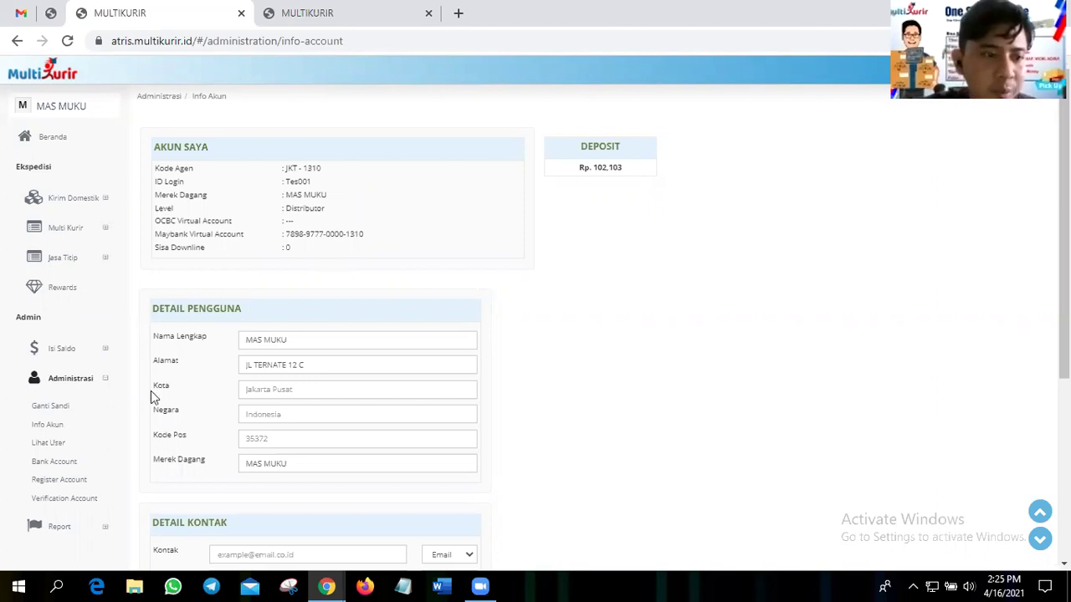
# - View the Lihat User list, point out the second registered user, then return to Bank Account
pyautogui.click(66, 468)
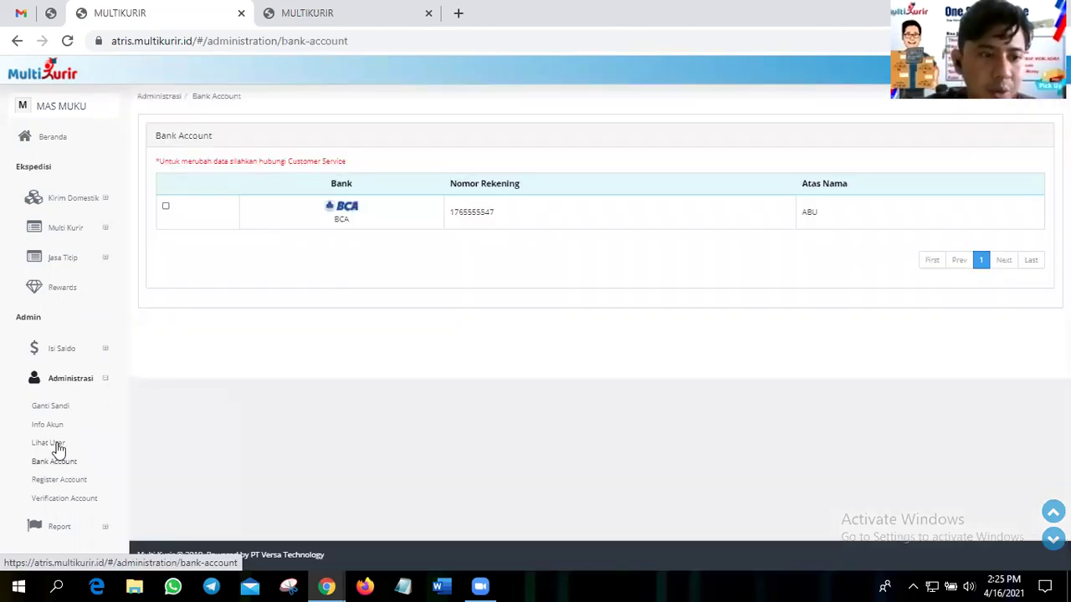
pyautogui.click(56, 442)
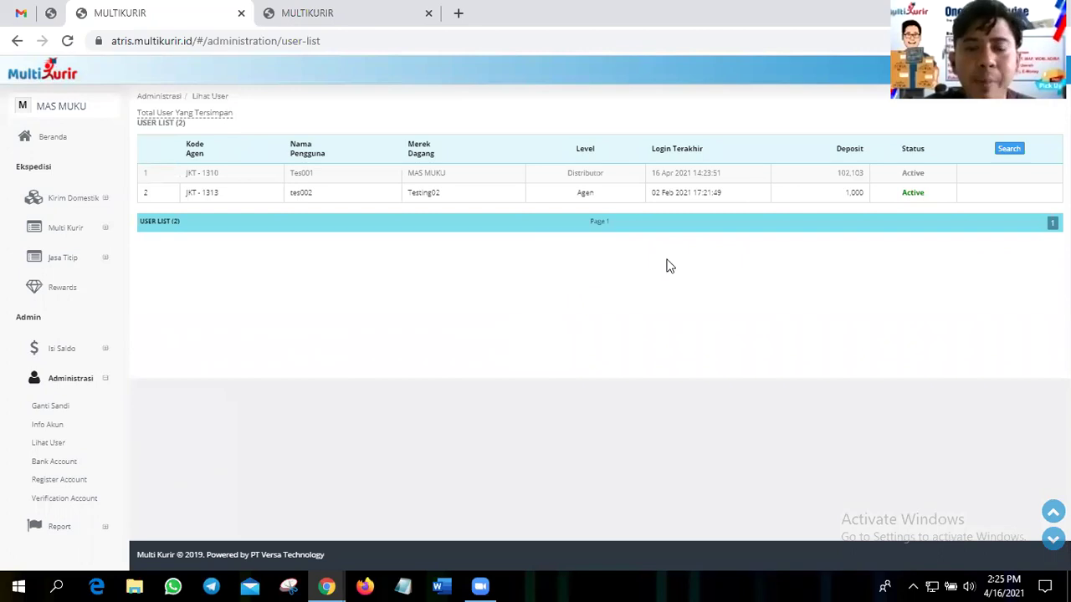
pyautogui.click(332, 197)
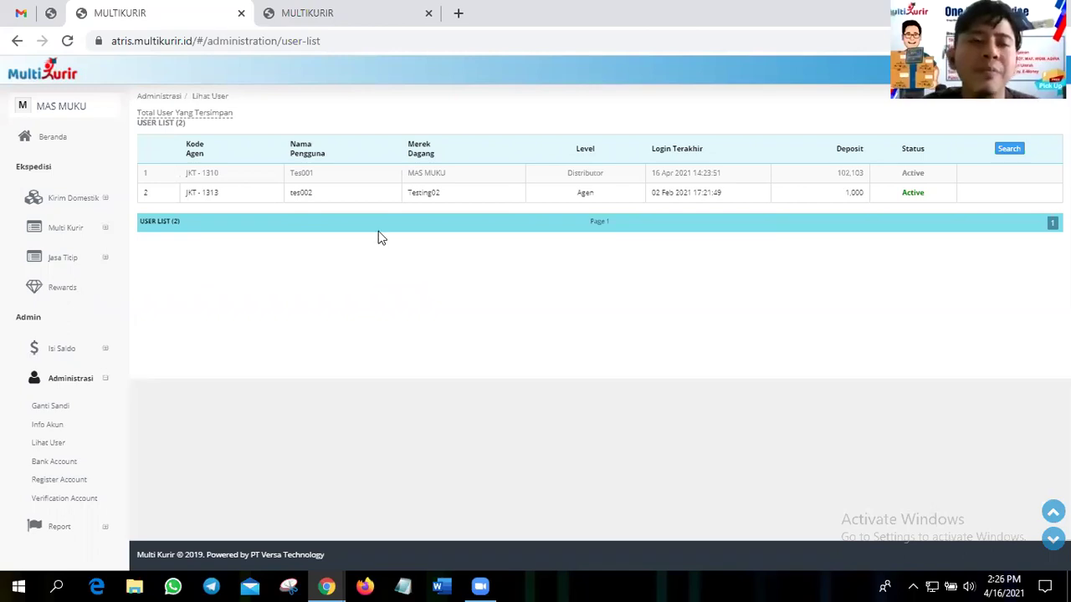
pyautogui.click(349, 188)
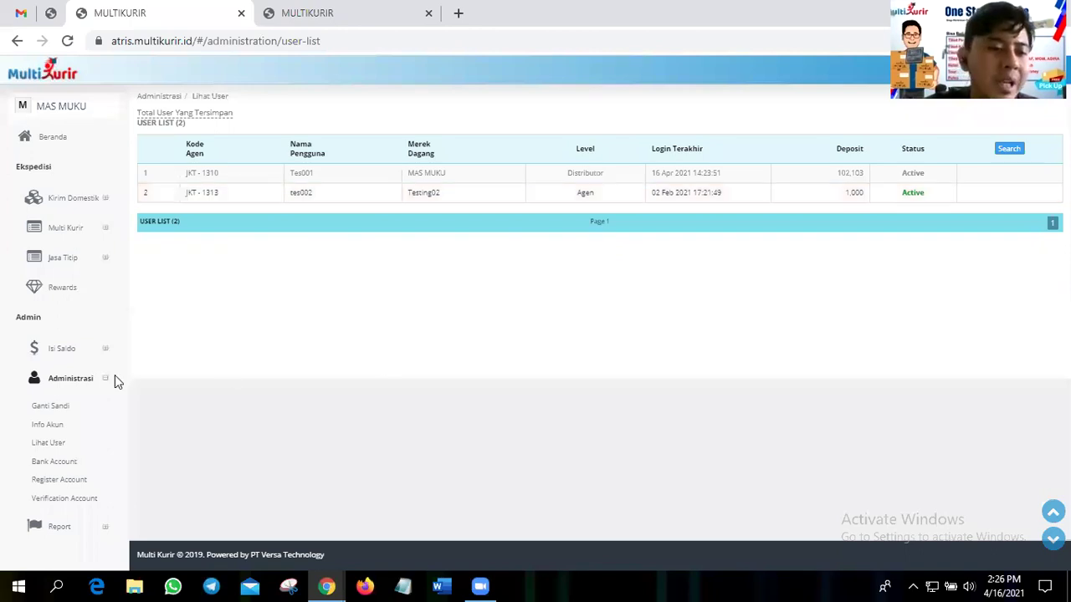
pyautogui.click(65, 463)
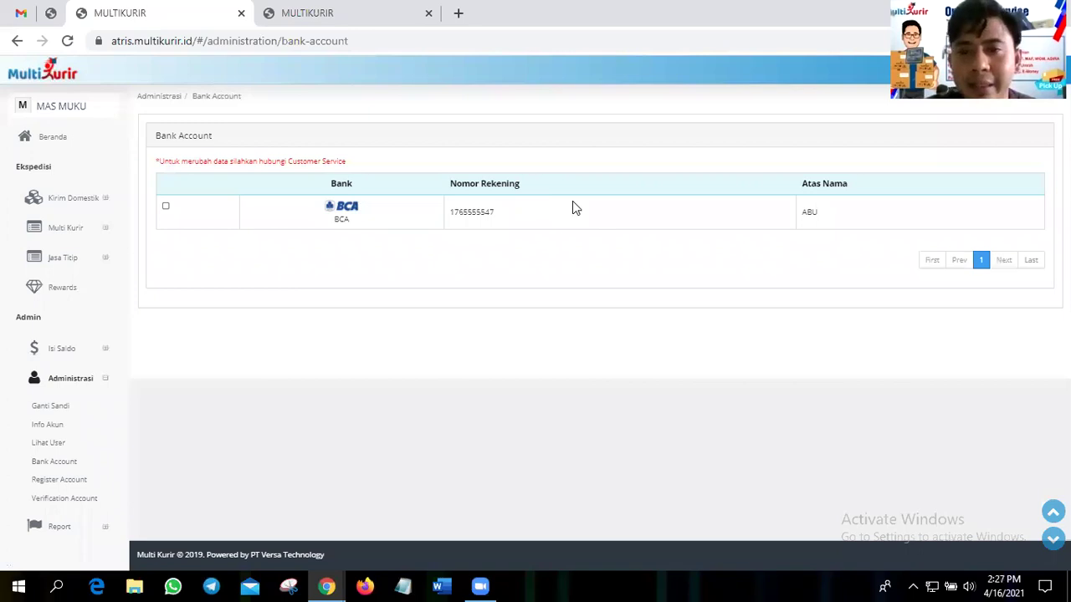
# - Highlight the linked BCA account row and its account number, then open Register Account
pyautogui.click(574, 208)
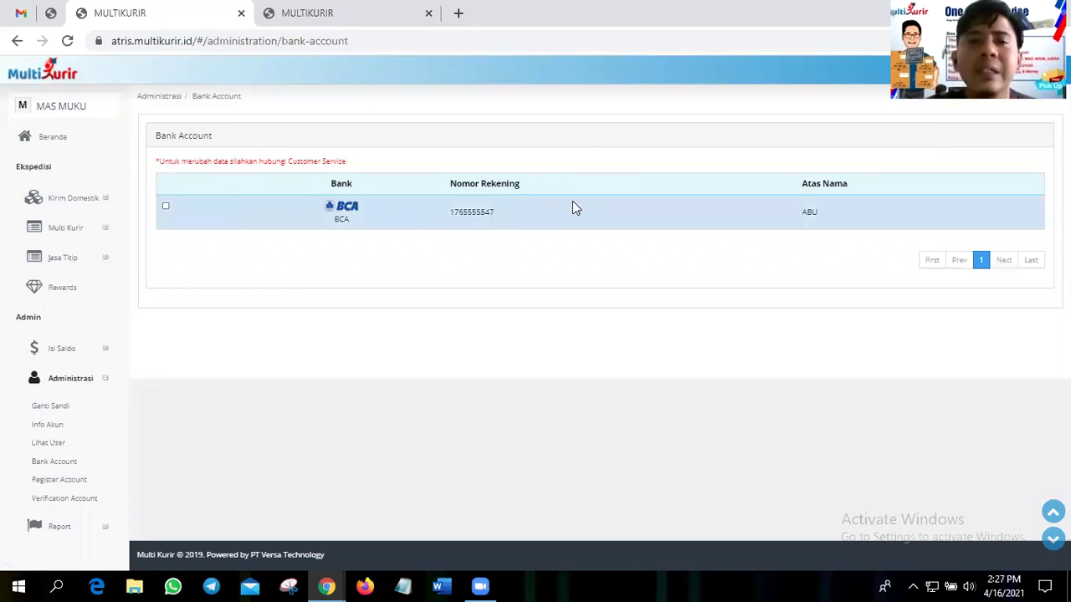
pyautogui.click(585, 239)
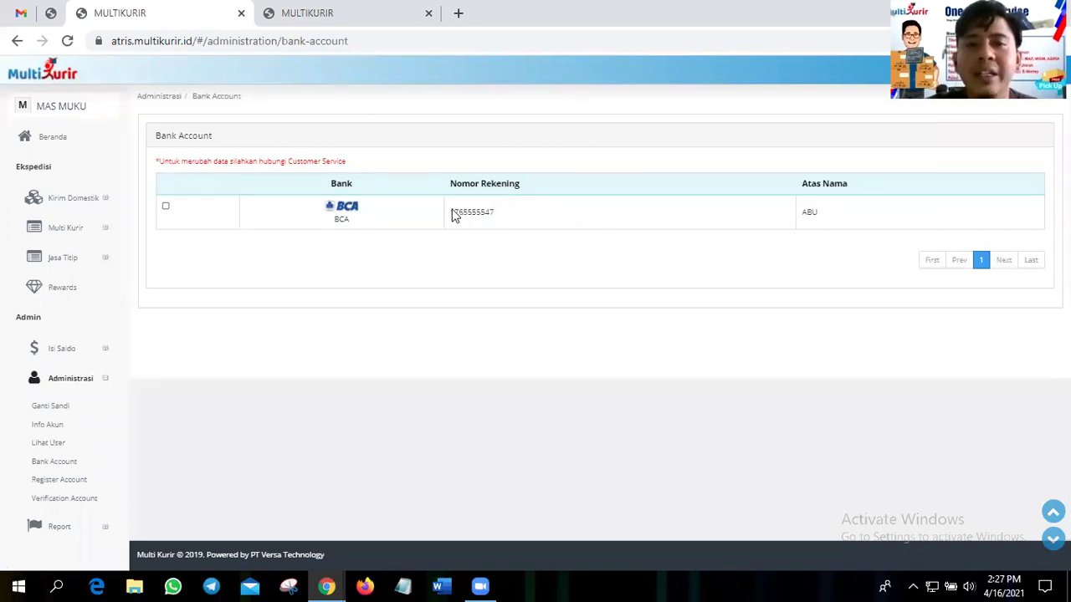
pyautogui.click(500, 219)
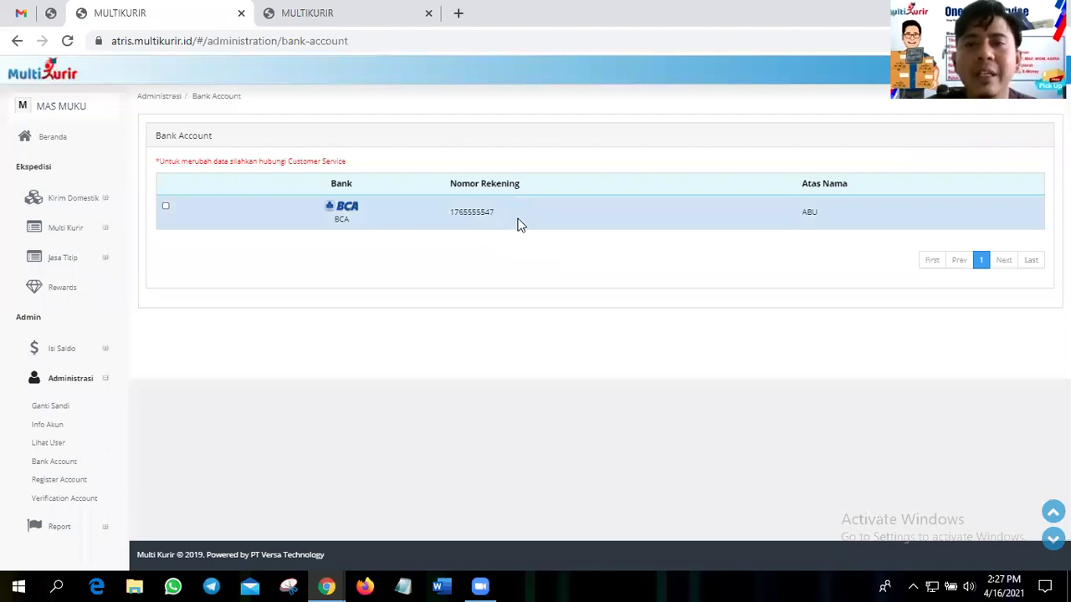
pyautogui.doubleClick(517, 220)
pyautogui.click(148, 379)
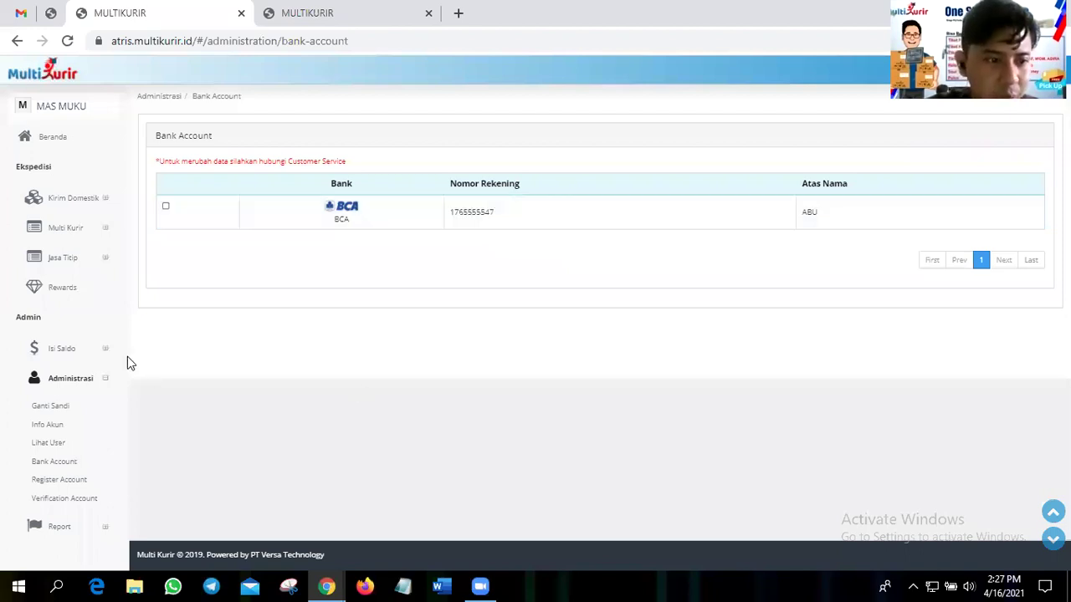
pyautogui.click(82, 489)
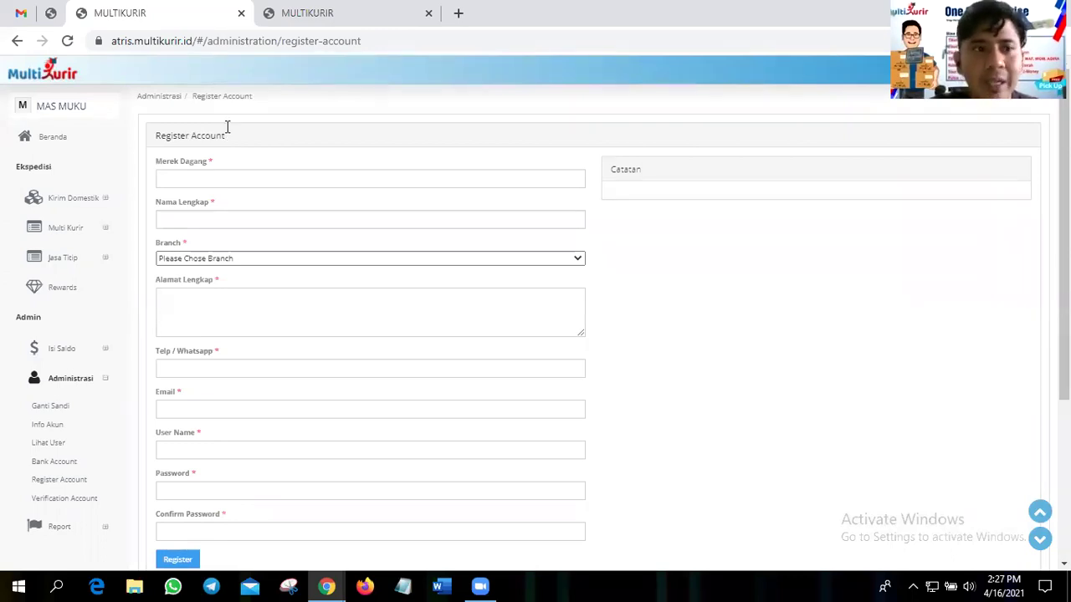
# - Fill trade name KURIR, accept the autofilled full name, and set the branch to AGENT
pyautogui.click(251, 178)
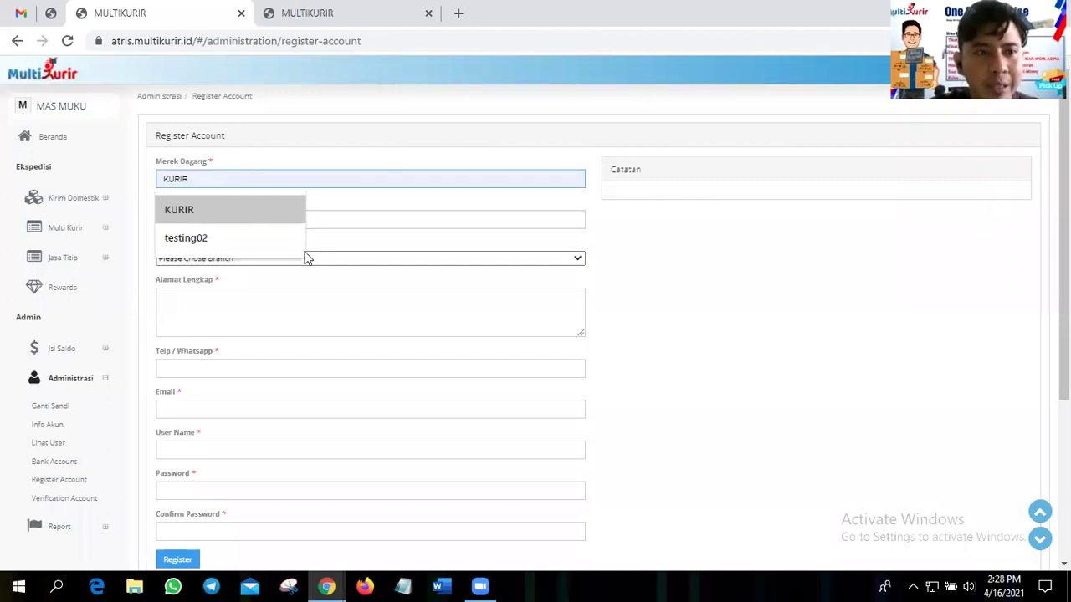
pyautogui.press('Return')
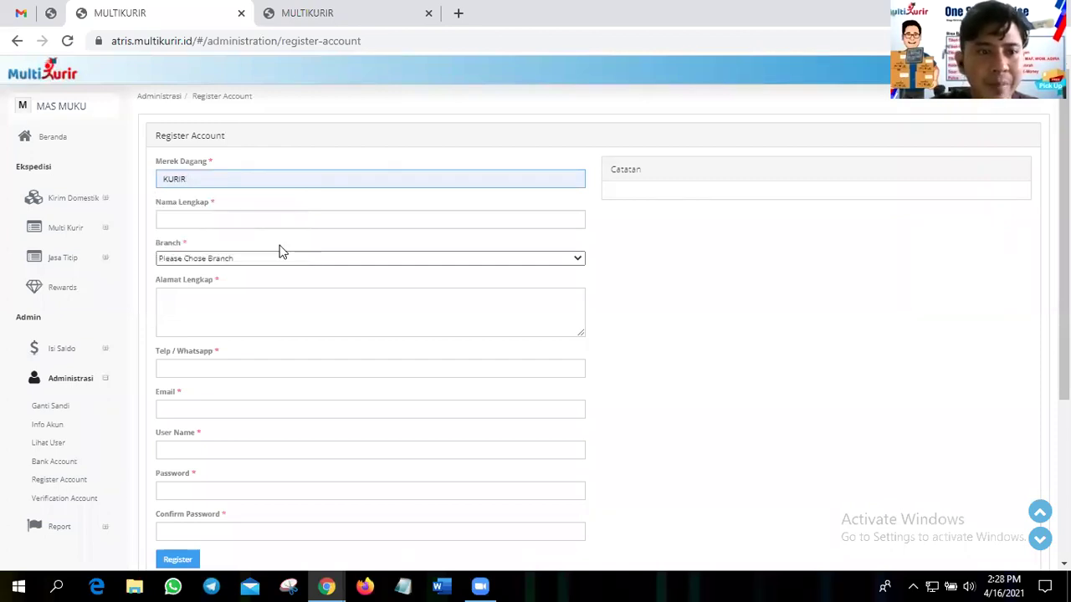
pyautogui.press('Tab')
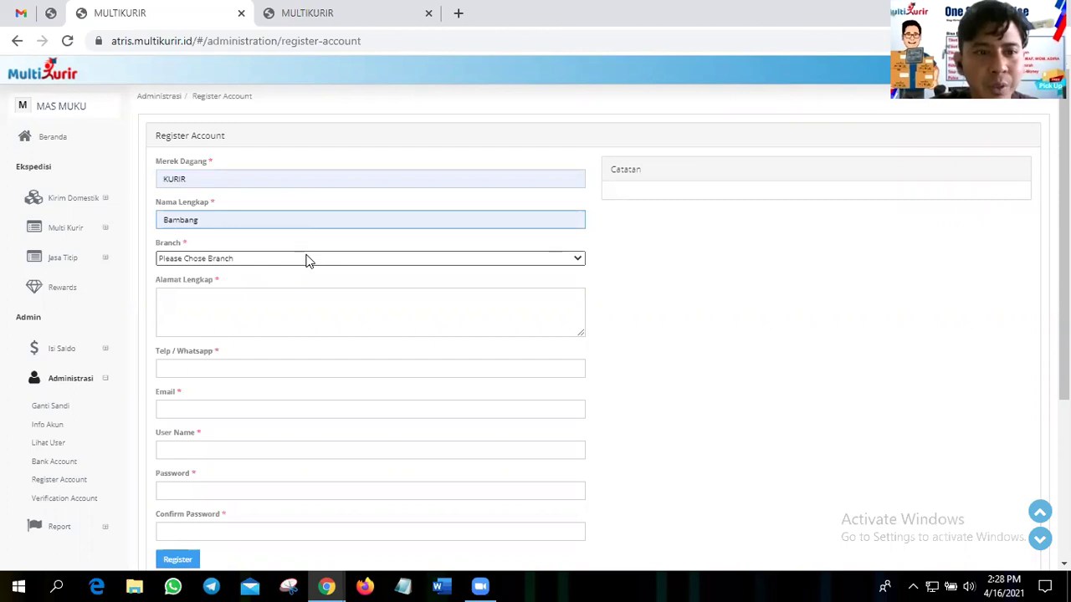
pyautogui.click(306, 261)
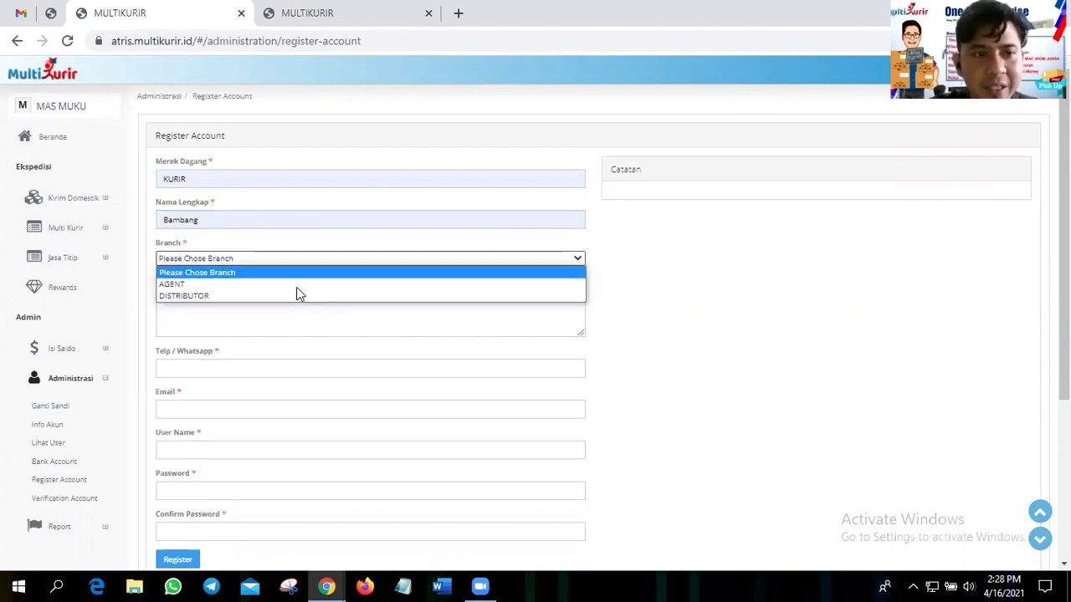
pyautogui.click(292, 284)
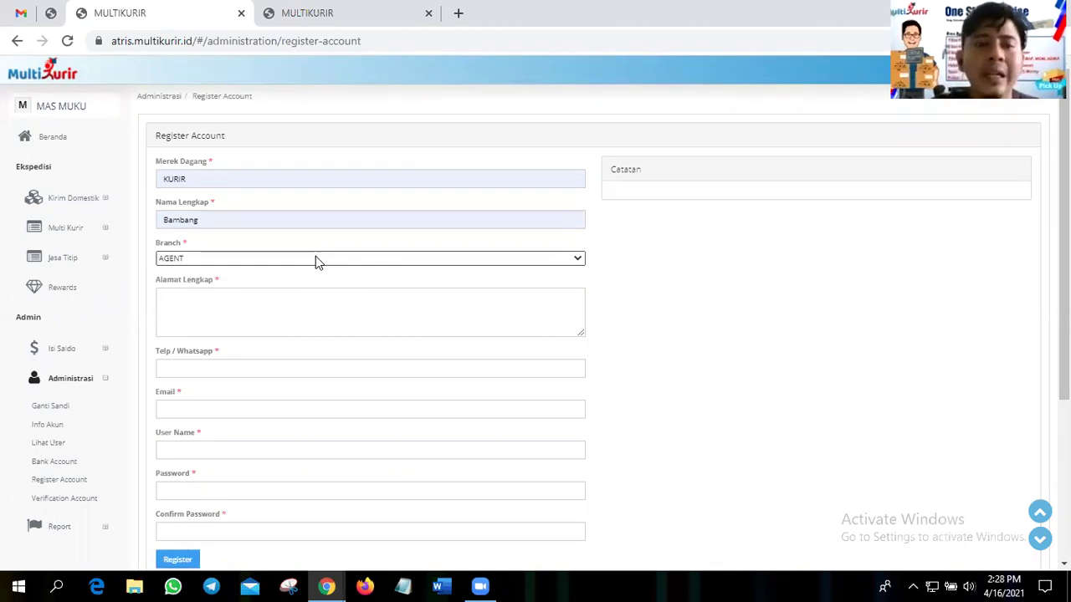
pyautogui.click(315, 259)
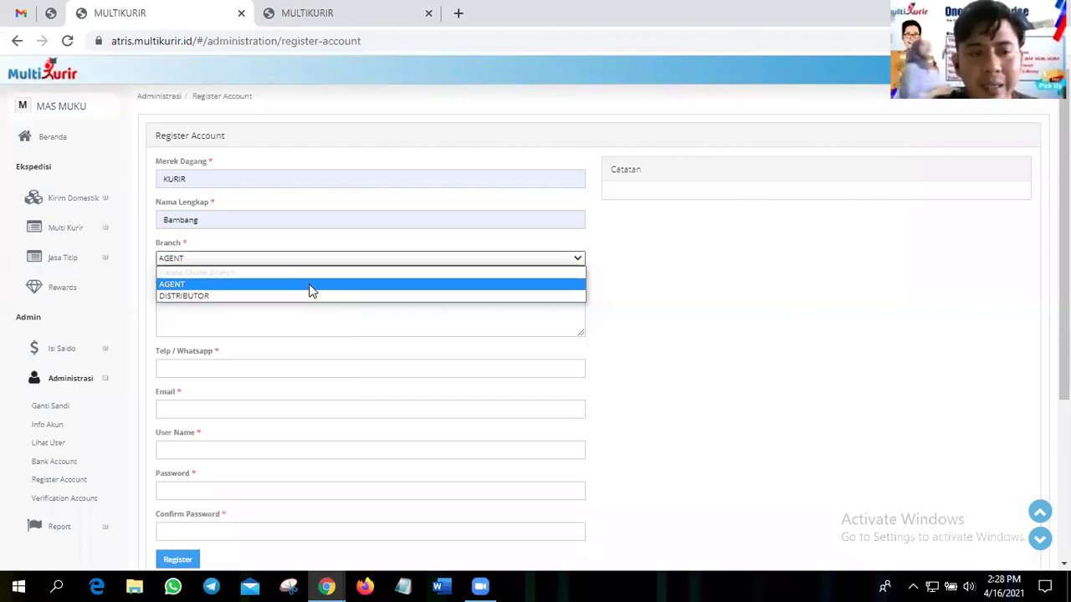
# - Keep AGENT as the branch and enter the full street address in Alamat Lengkap
pyautogui.click(311, 288)
pyautogui.click(279, 282)
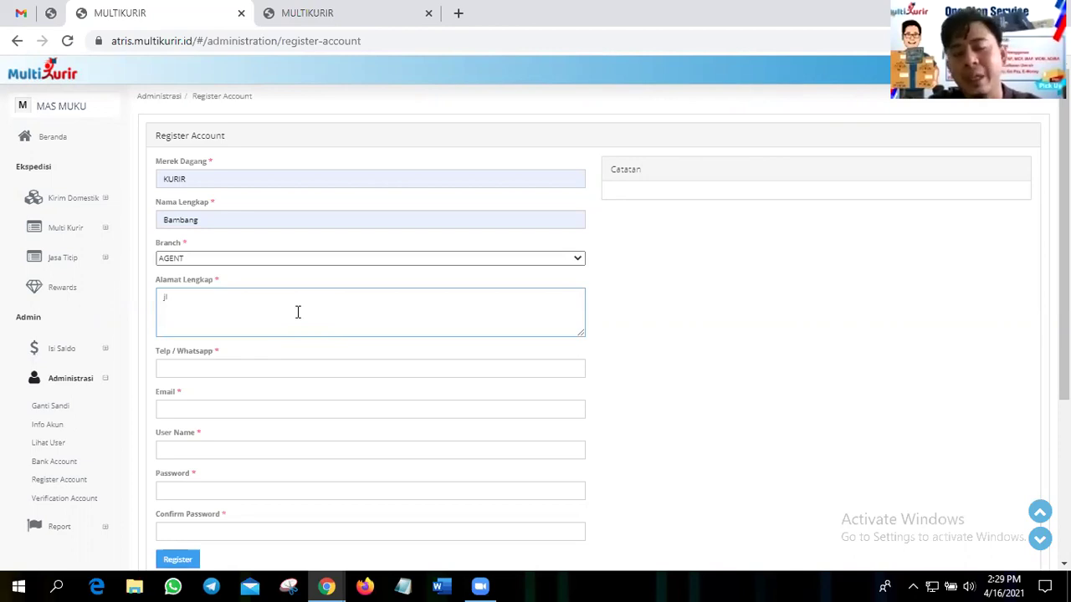
# - Fill in the Telp / Whatsapp number and the account's e-mail address
pyautogui.click(360, 364)
pyautogui.write('087777')
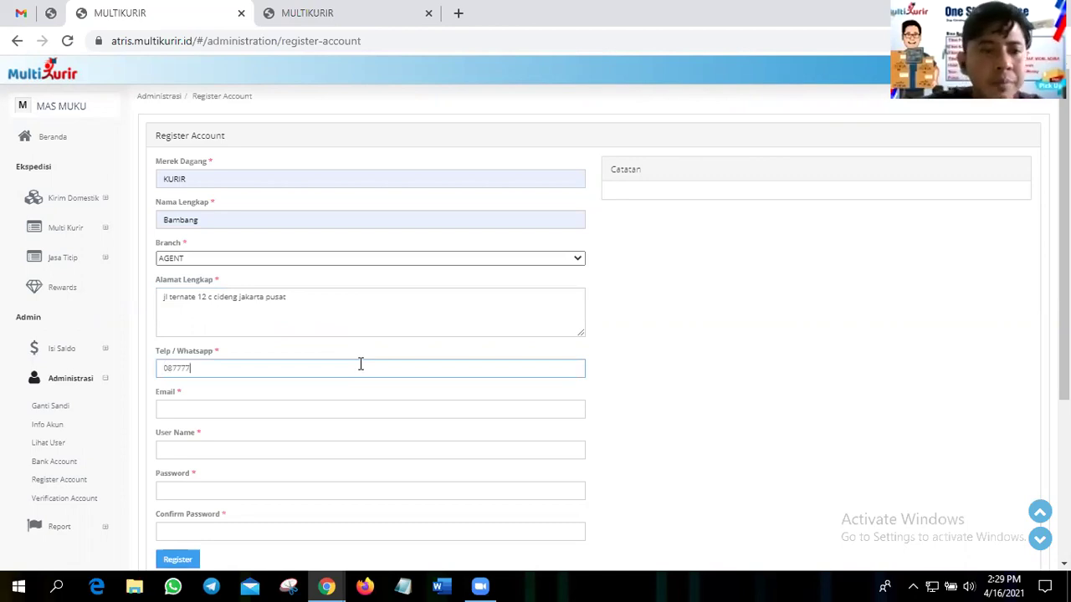
pyautogui.write('77')
pyautogui.click(353, 411)
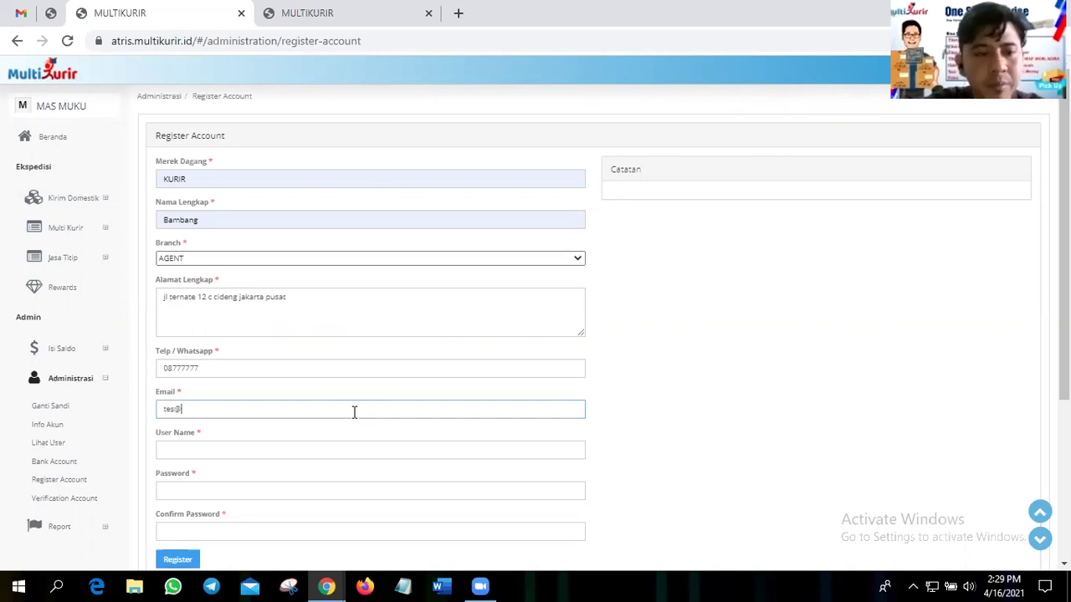
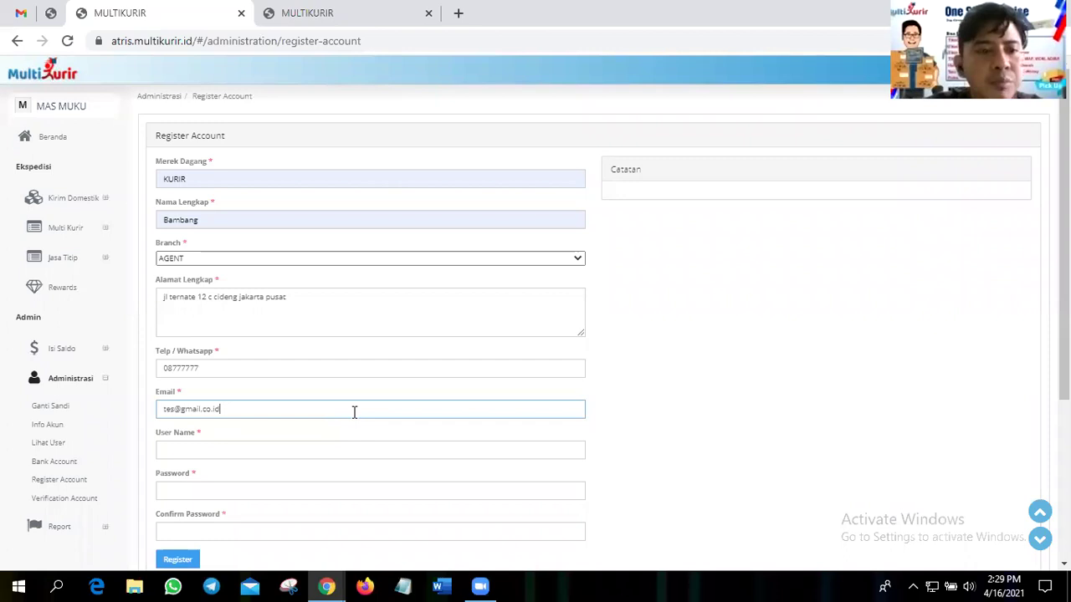
pyautogui.scroll(-2, 299, 296)
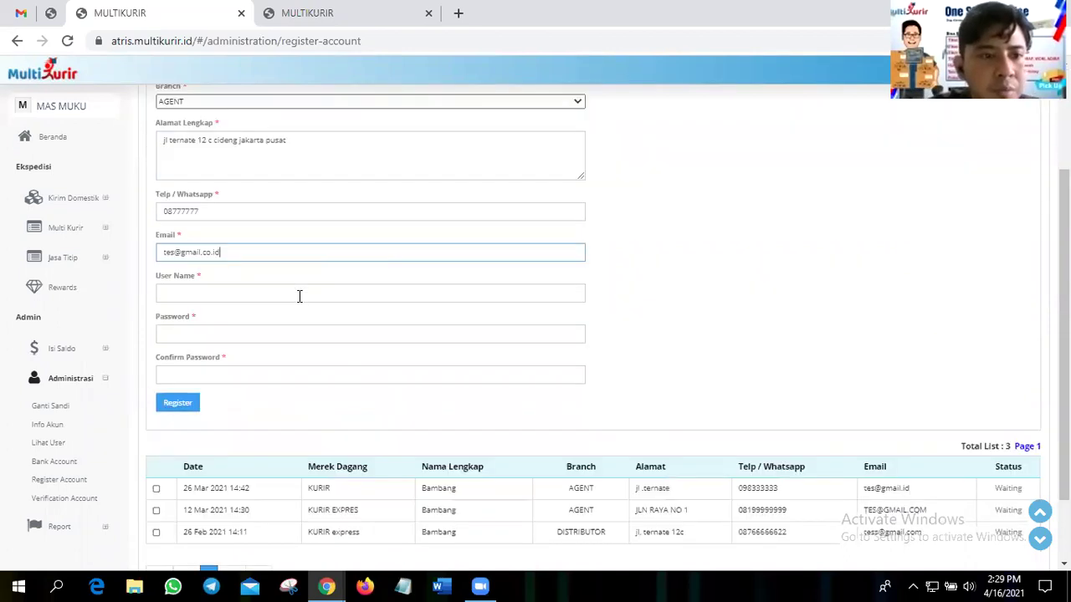
pyautogui.click(303, 297)
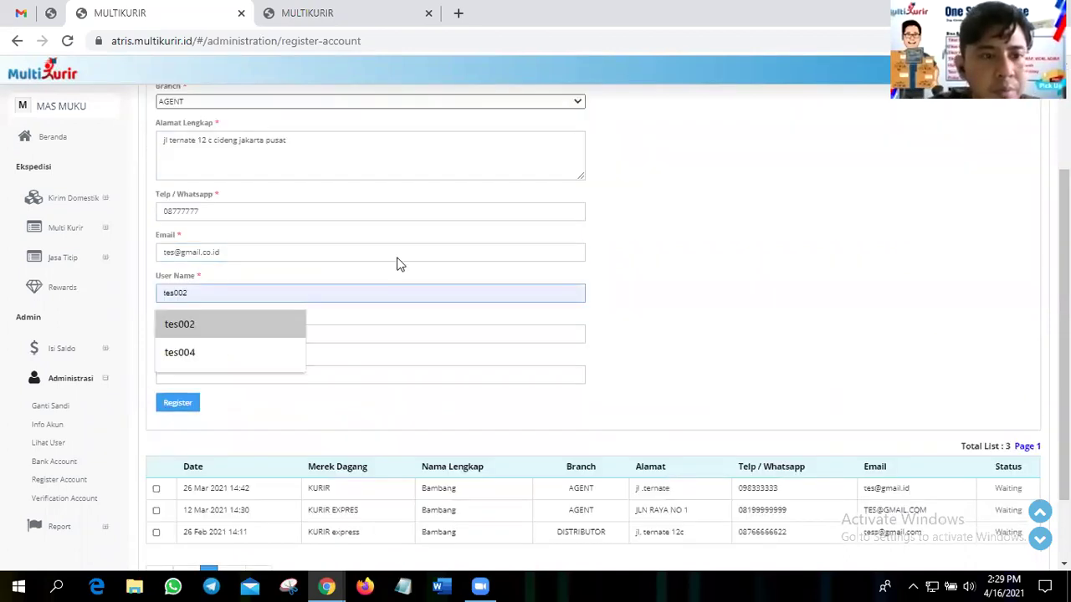
pyautogui.press('Escape')
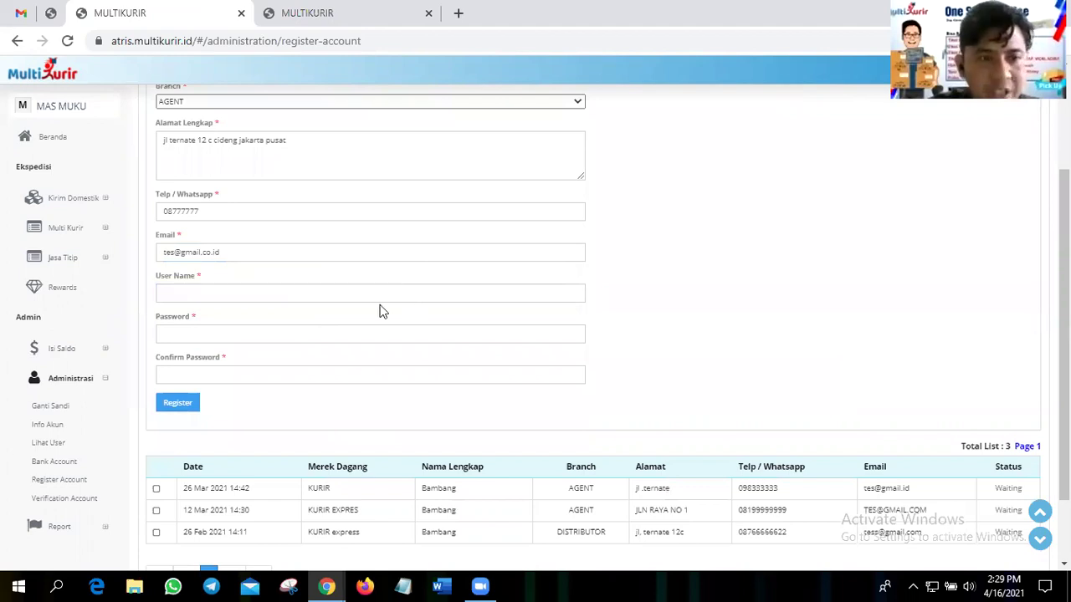
pyautogui.scroll(2, 381, 311)
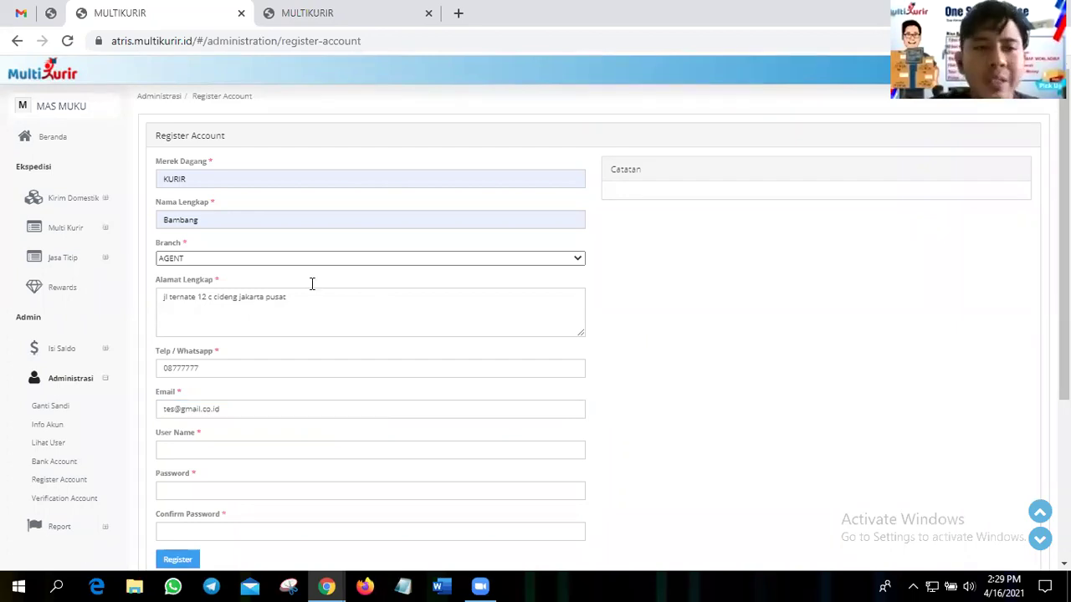
# - Set the user name to KURIR001 by copying the brand name KURIR and appending 001
pyautogui.doubleClick(160, 178)
pyautogui.hotkey('ctrl', 'c')
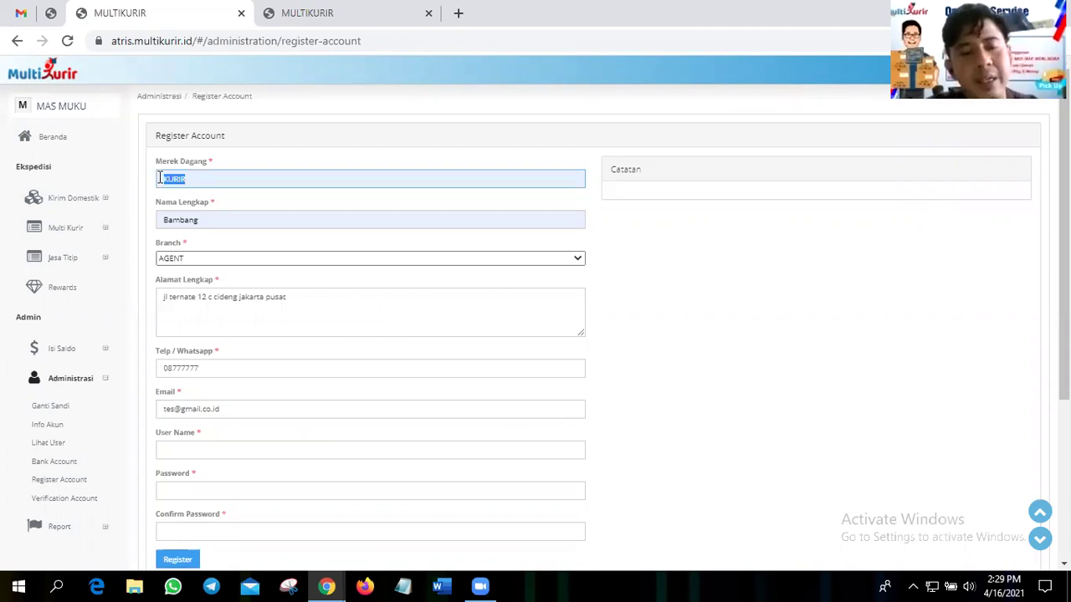
pyautogui.scroll(-2, 340, 299)
pyautogui.click(341, 293)
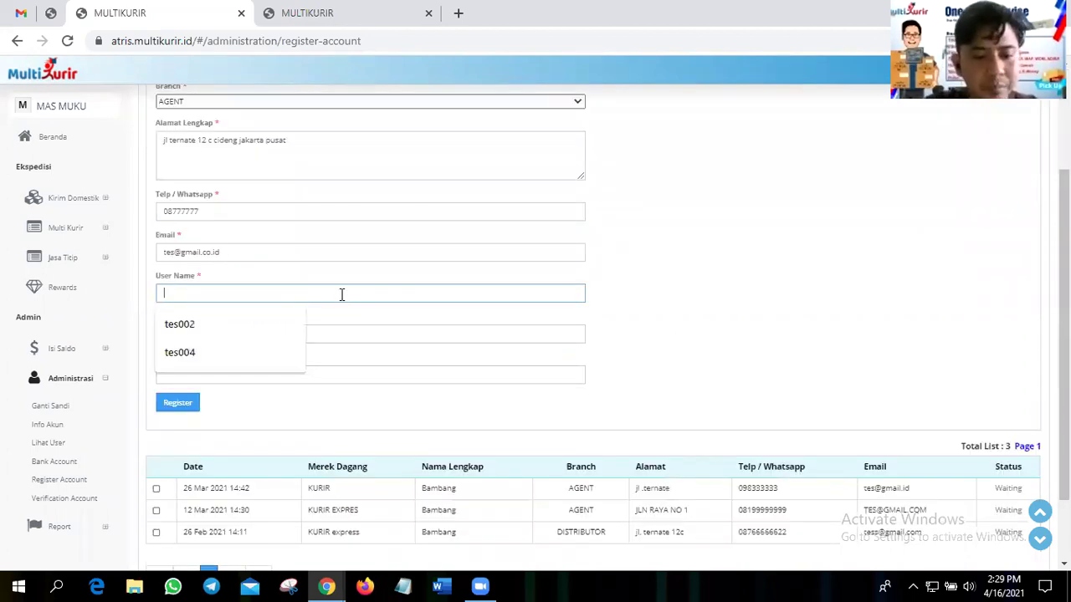
pyautogui.hotkey('ctrl', 'v')
pyautogui.write('001')
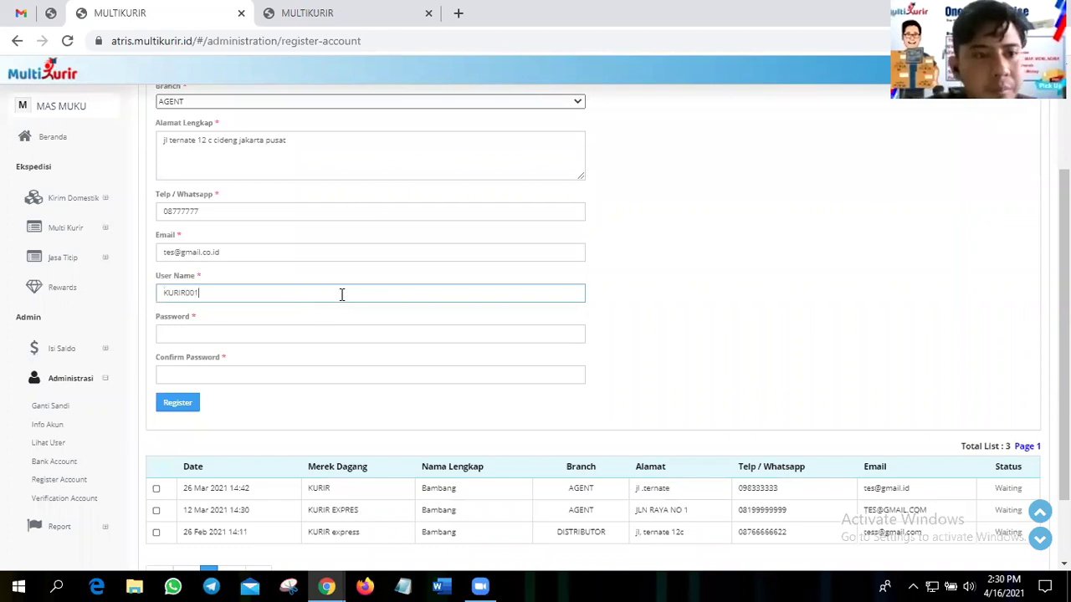
# - Enter the account password and start typing it again in Confirm Password
pyautogui.click(320, 337)
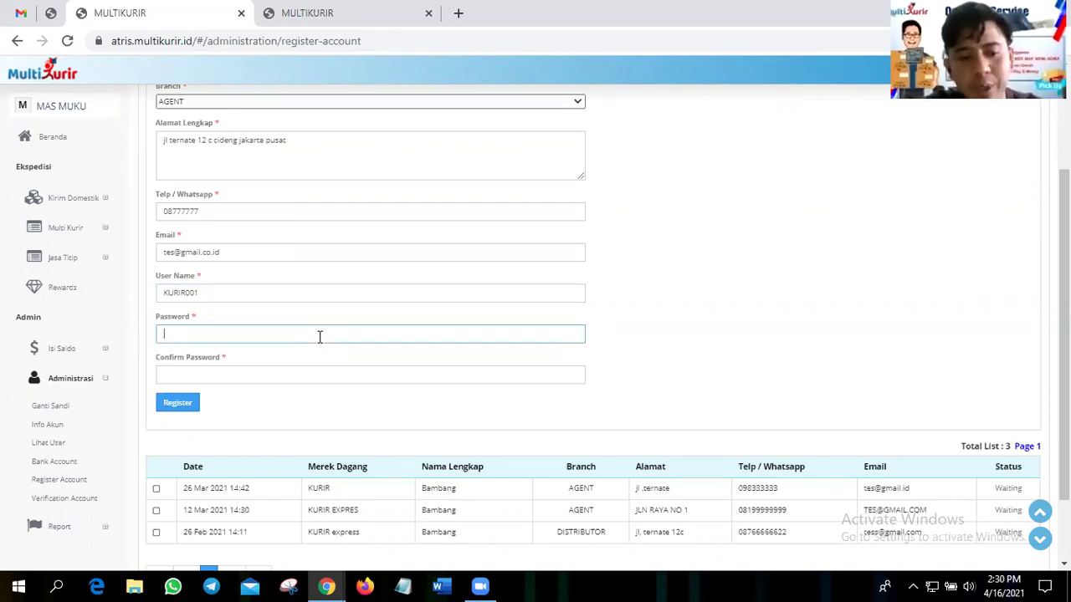
pyautogui.write('123')
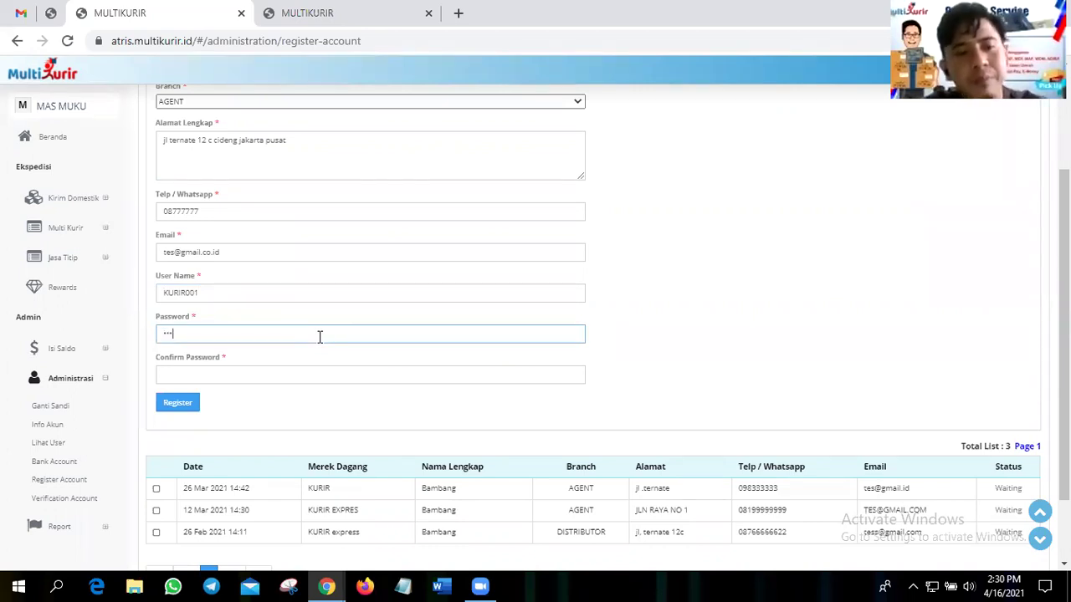
pyautogui.write('456')
pyautogui.click(314, 371)
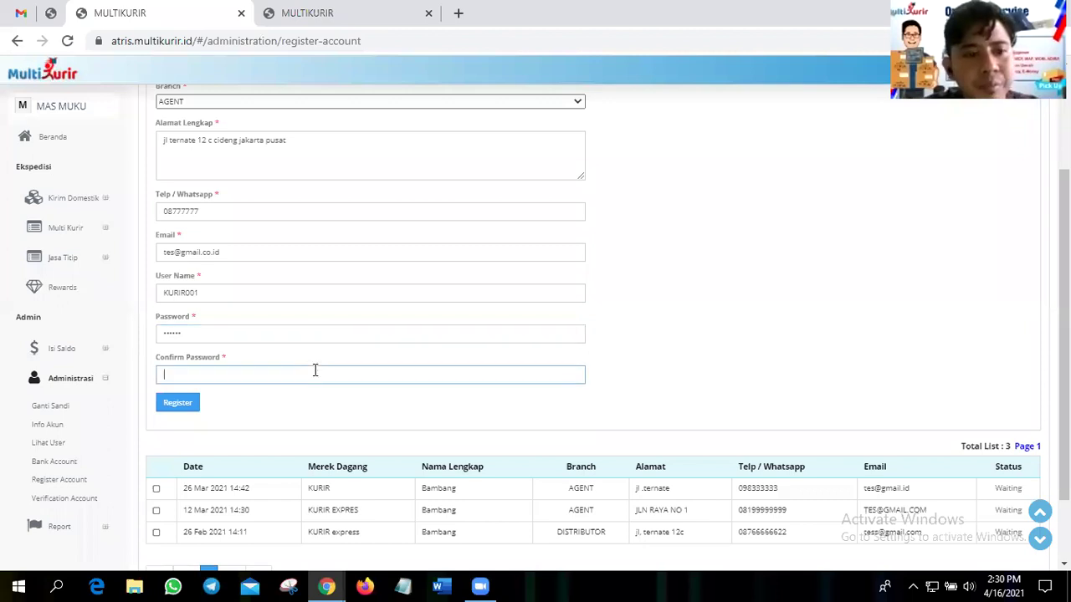
pyautogui.write('123')
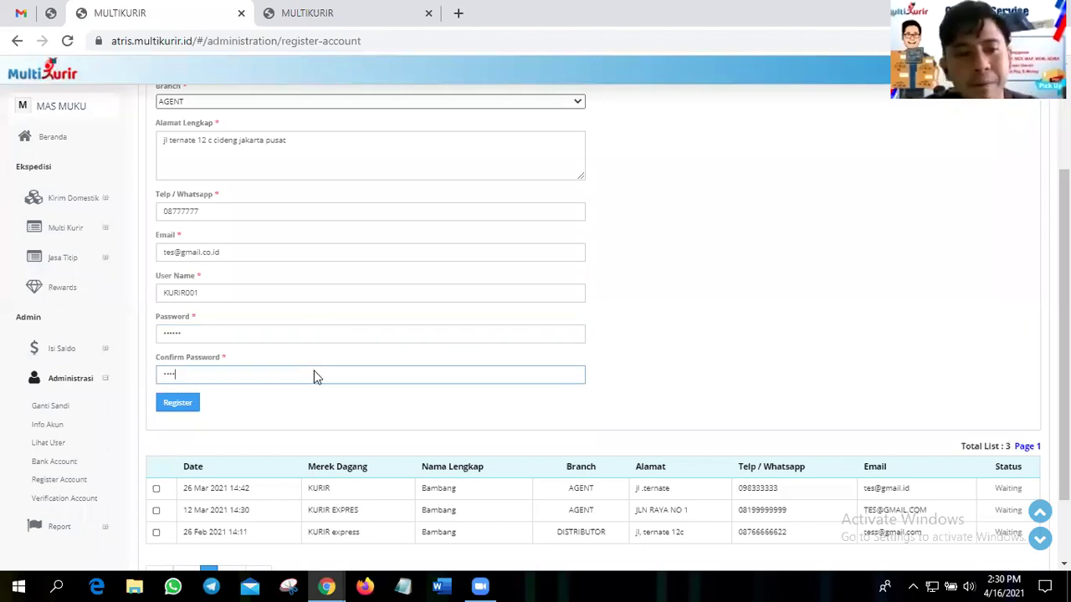
# - Correct the invalid phone number, register the account and acknowledge the data-added confirmation
pyautogui.click(191, 410)
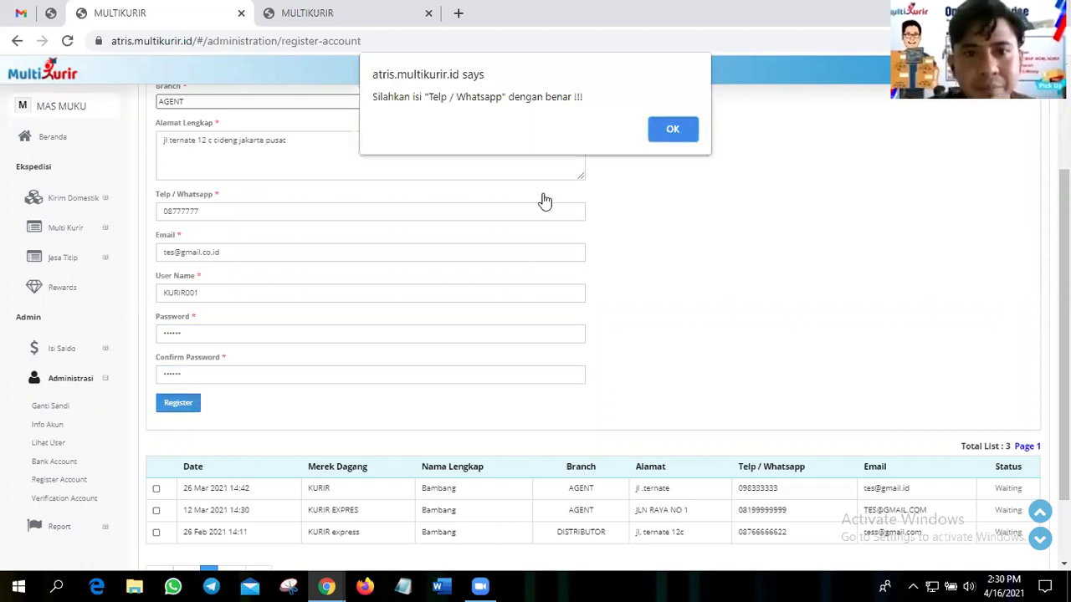
pyautogui.press('Return')
pyautogui.click(173, 211)
pyautogui.write('12')
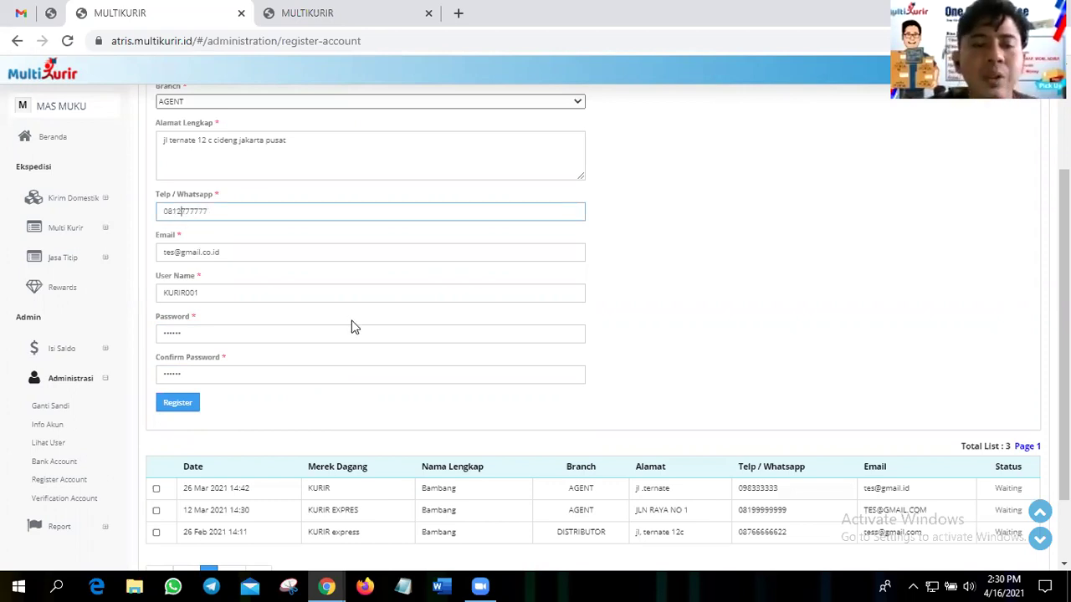
pyautogui.click(178, 403)
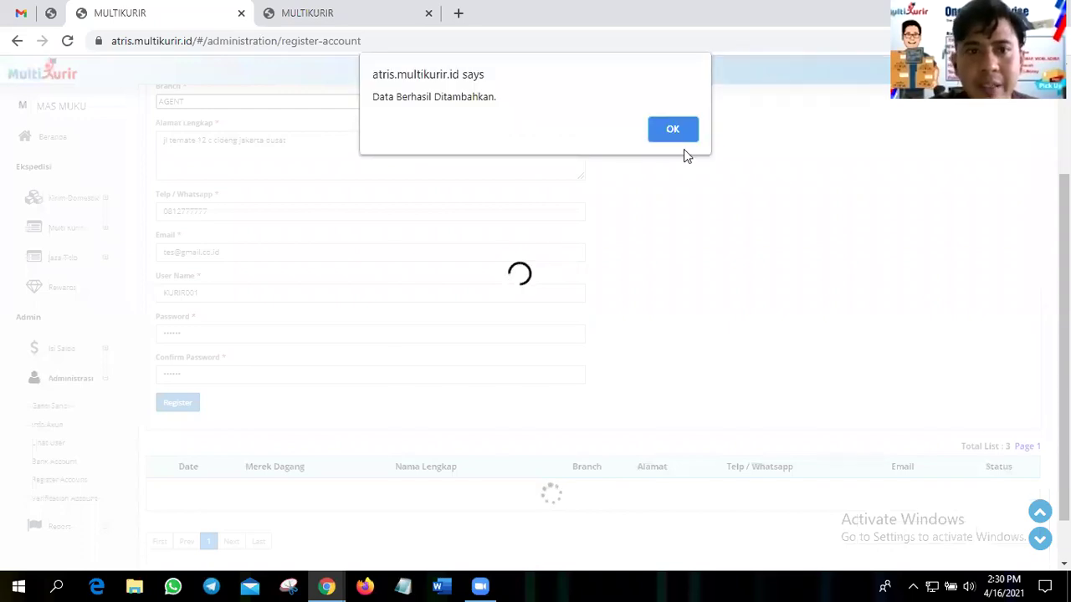
pyautogui.click(673, 130)
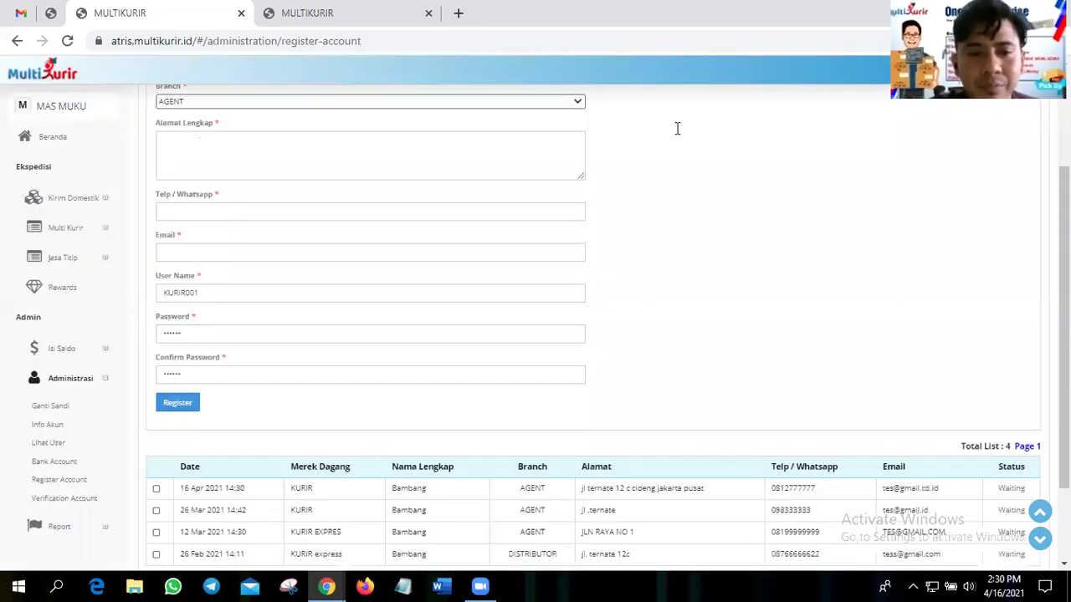
# - Tick the newly registered account's row and open the Verification Account page
pyautogui.scroll(-2, 979, 461)
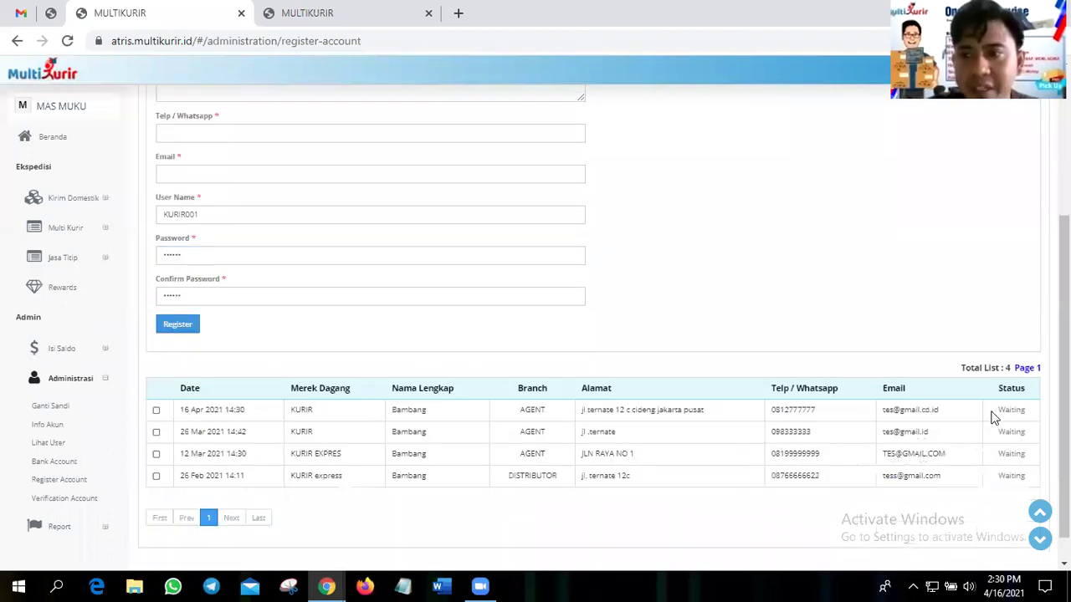
pyautogui.click(209, 410)
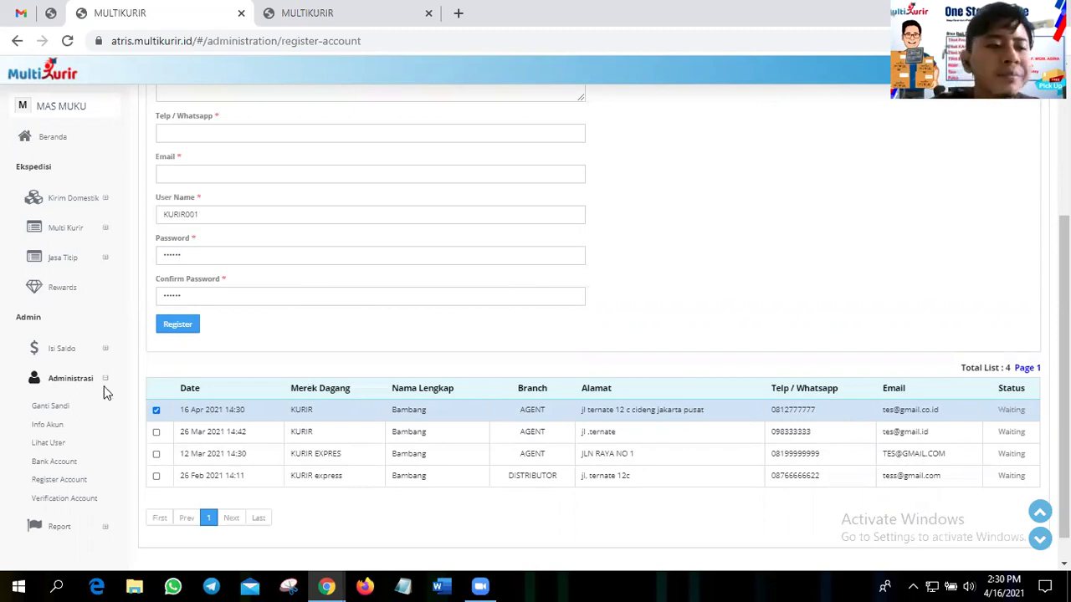
pyautogui.click(63, 498)
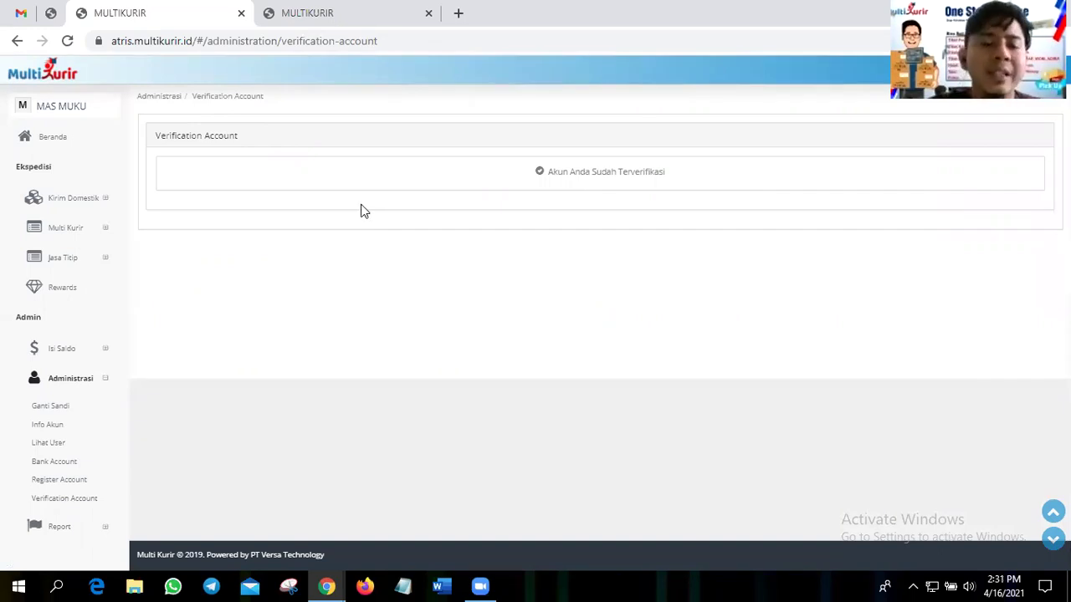
# - Collapse Administrasi, expand Report and go to User Bonus in the sidebar
pyautogui.click(68, 376)
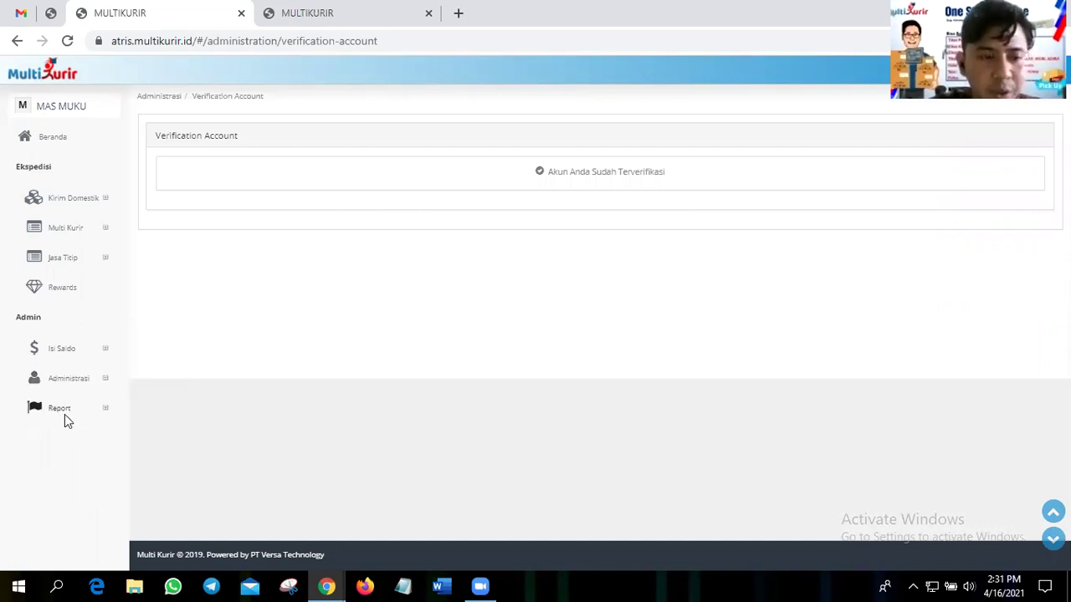
pyautogui.click(64, 409)
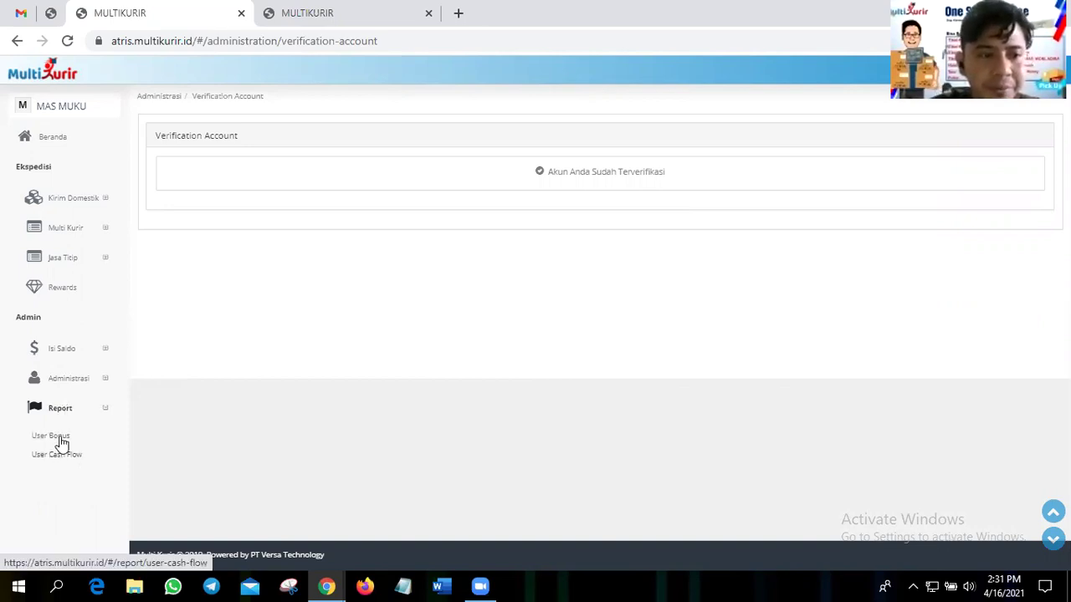
pyautogui.click(59, 439)
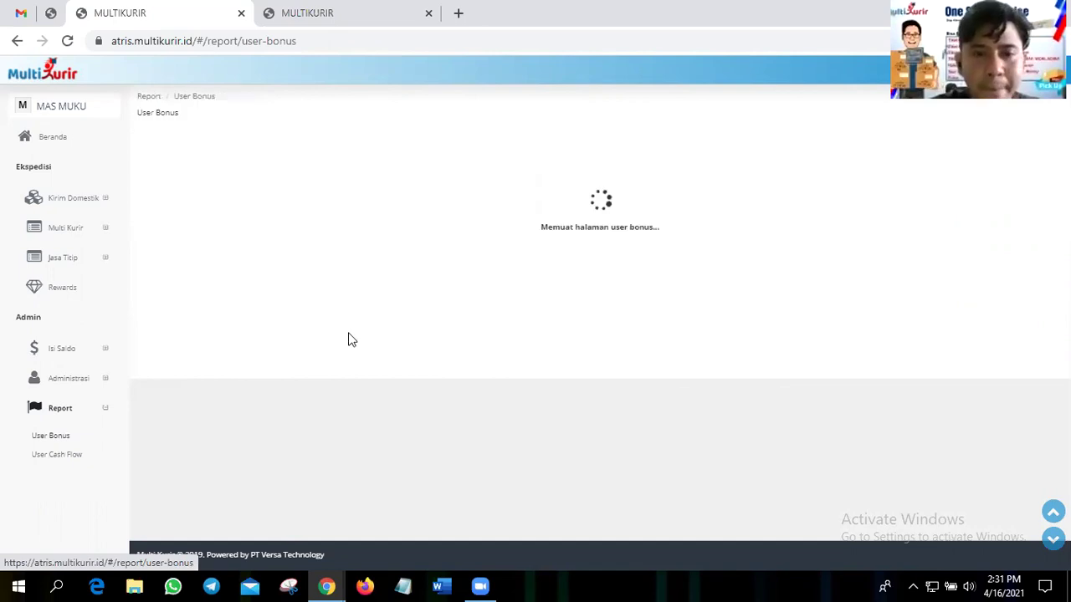
# - Search for test01 and select user Tes001 for the bonus report
pyautogui.click(224, 212)
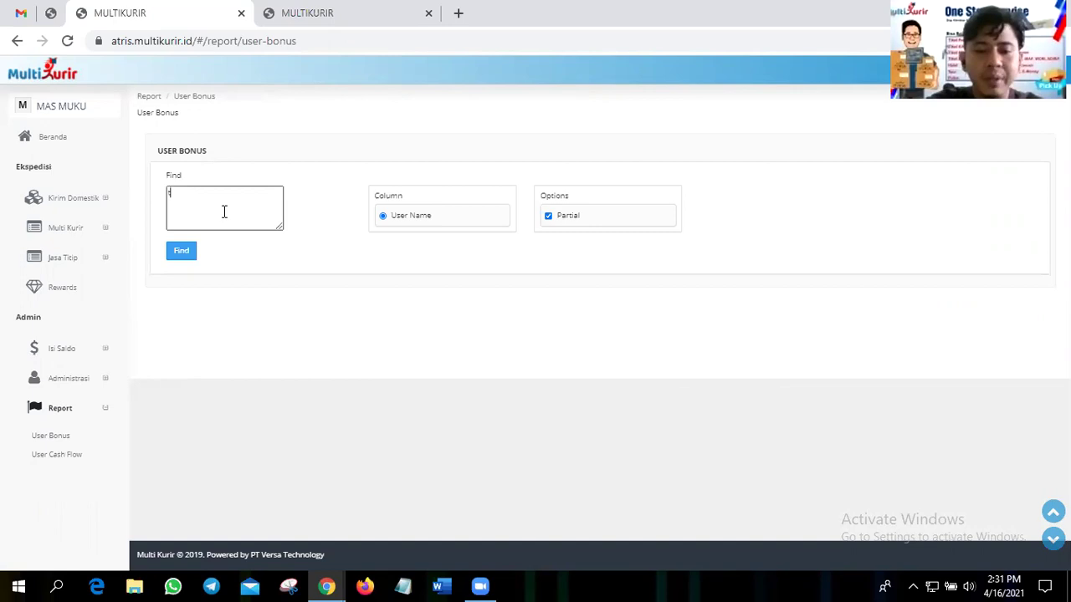
pyautogui.write('test0')
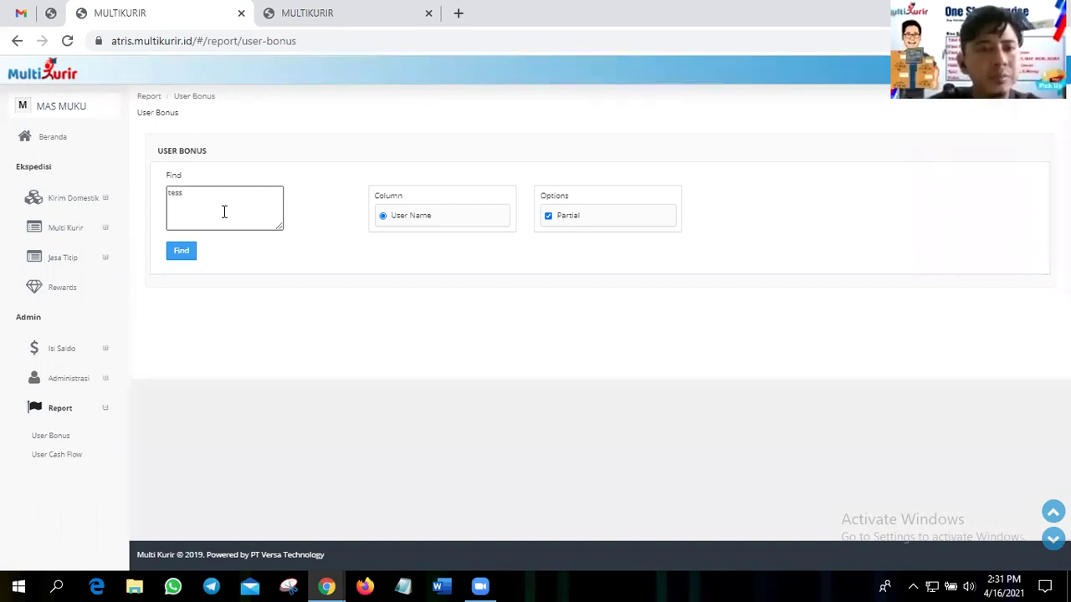
pyautogui.write('1')
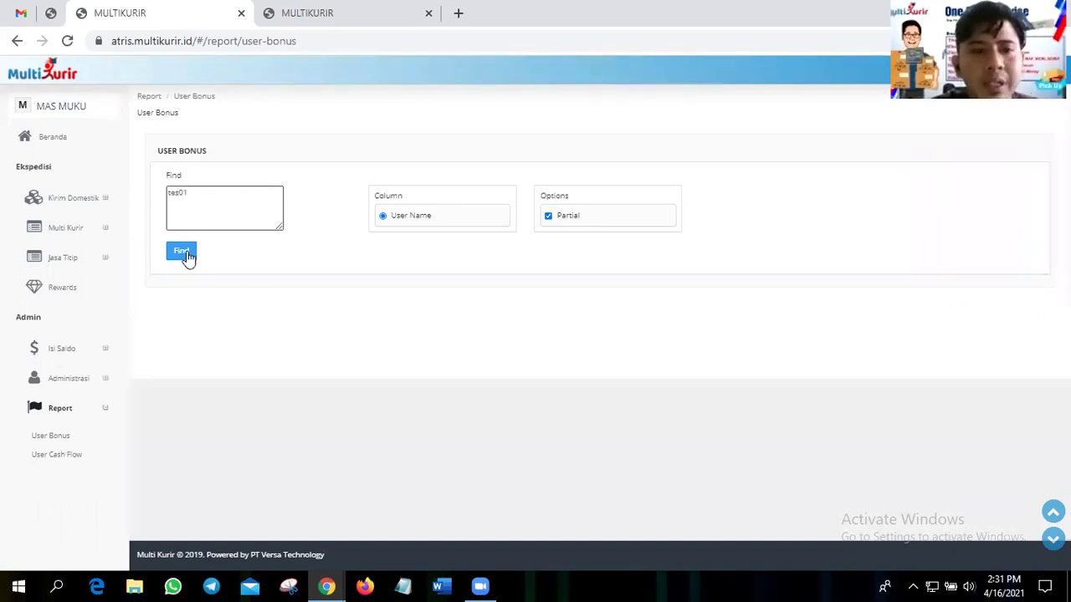
pyautogui.click(184, 252)
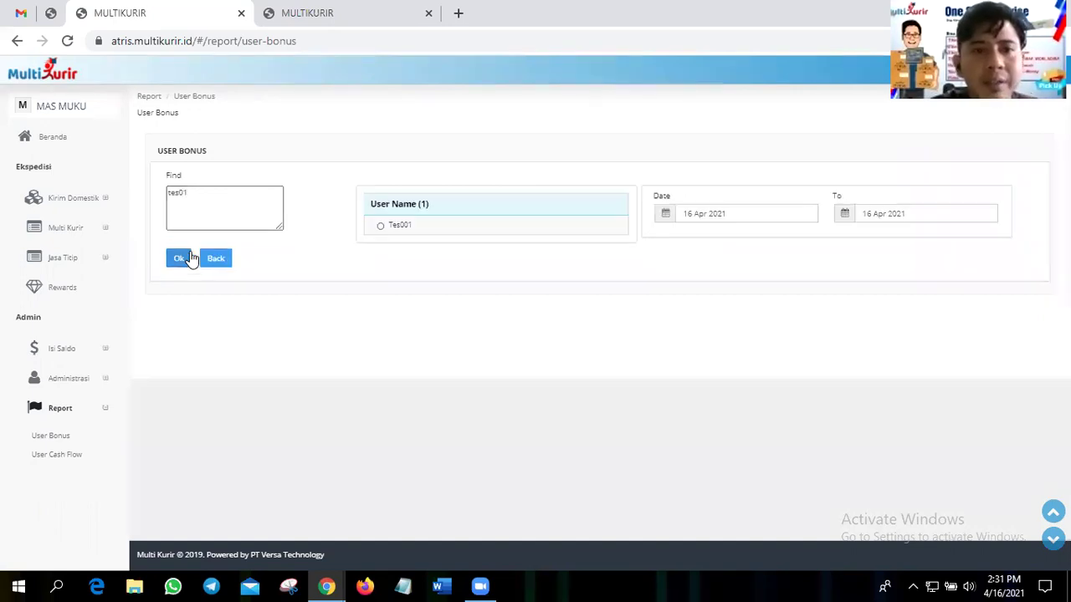
pyautogui.click(401, 231)
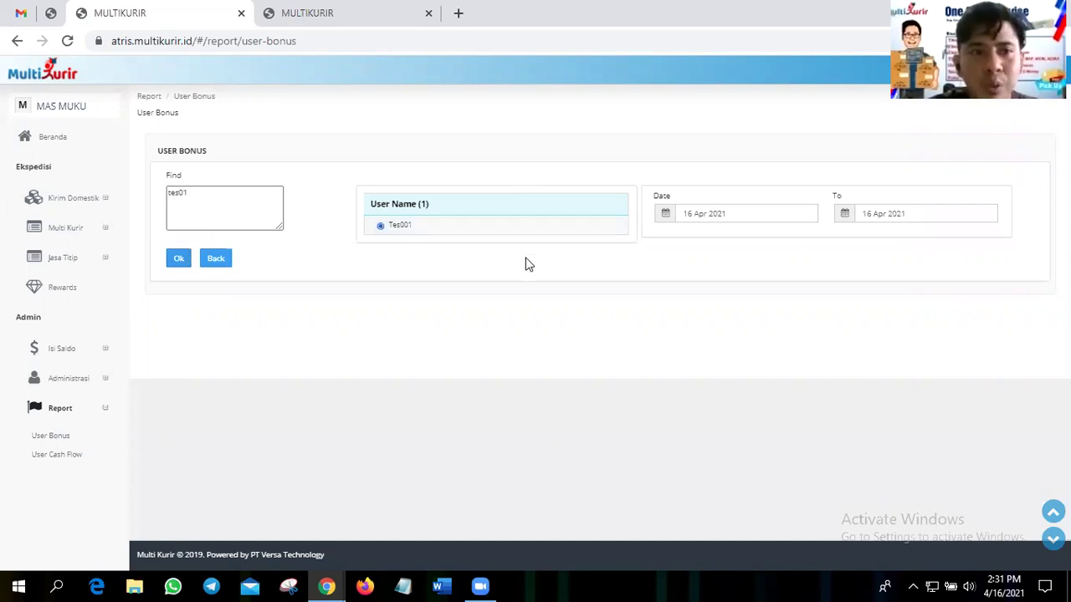
# - Set the start date to 04 Mar 2021 and generate the bonus report
pyautogui.click(707, 215)
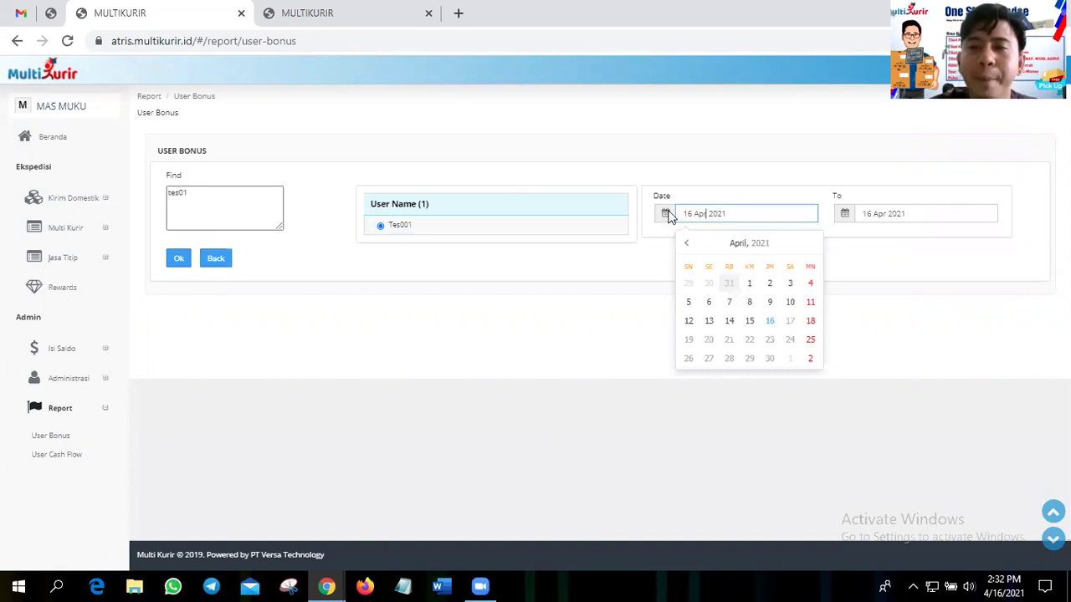
pyautogui.click(686, 244)
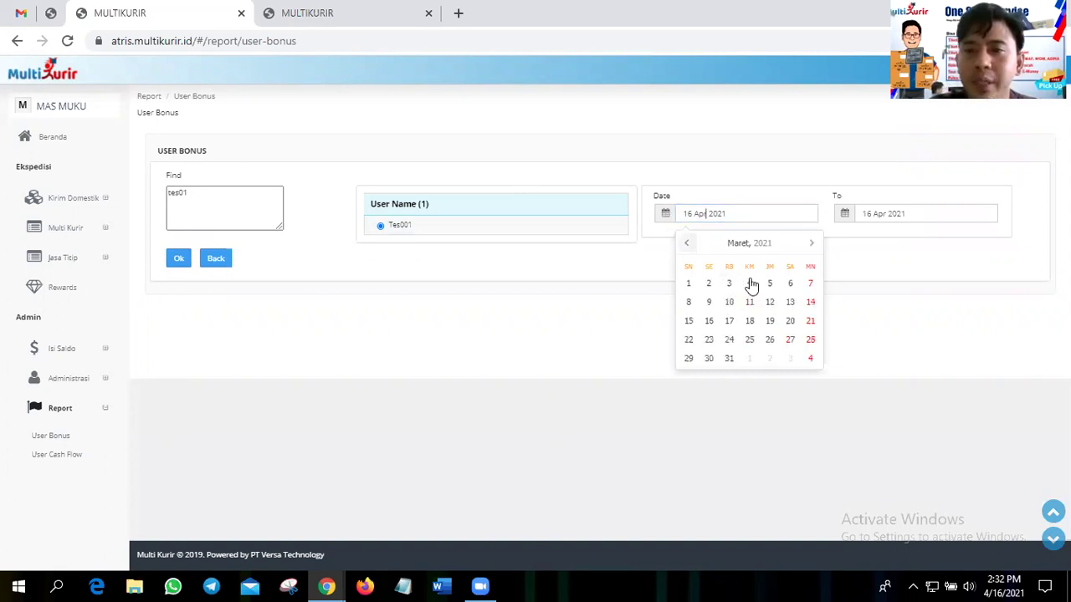
pyautogui.click(750, 284)
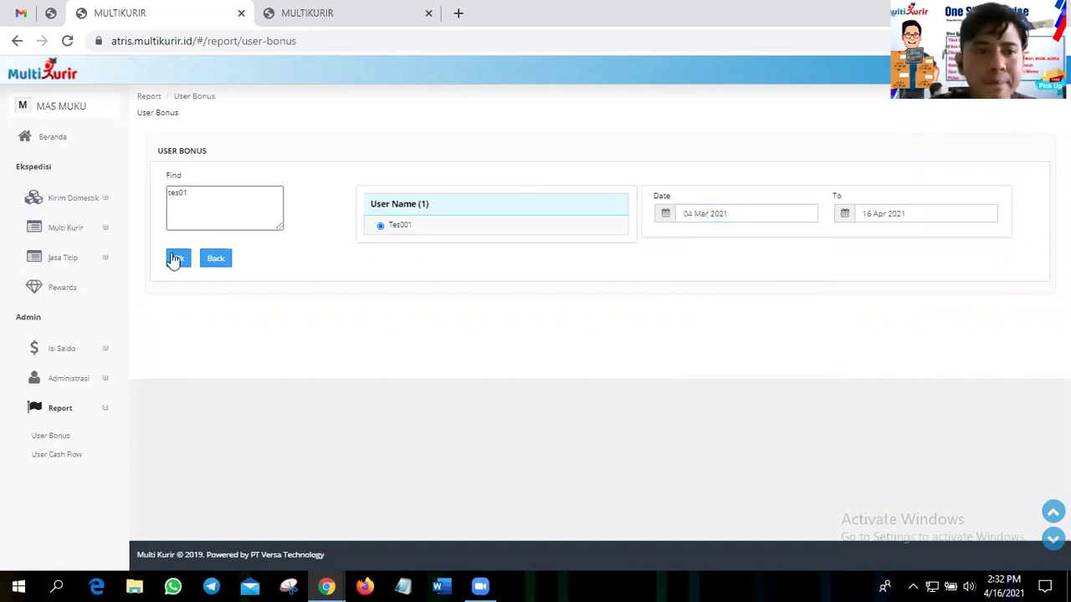
pyautogui.click(175, 259)
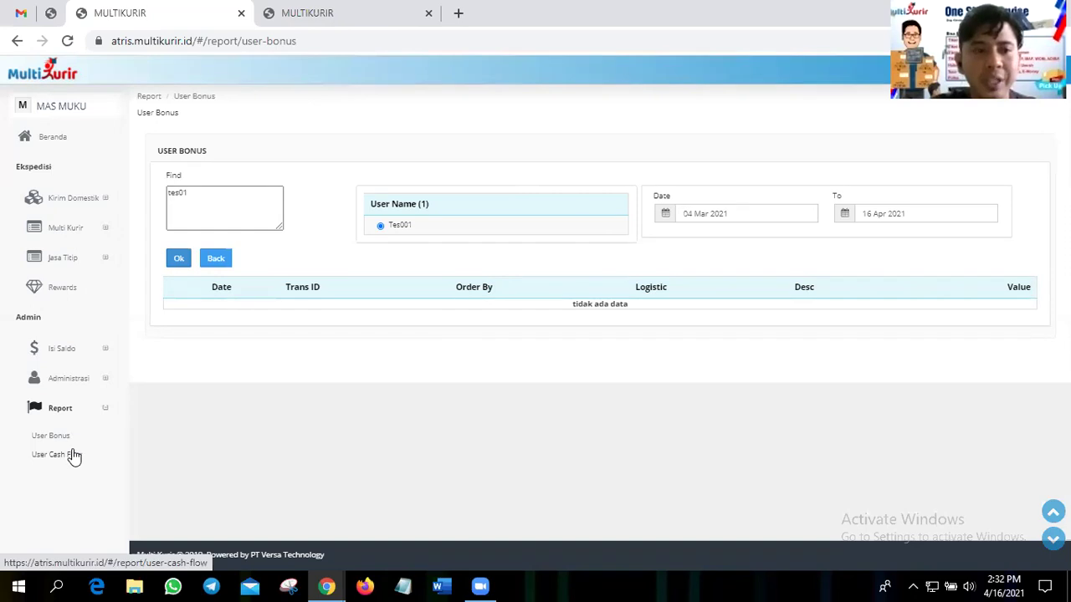
# - Open User Cash Flow, set the Dari date to 01 Mar 2021 and run the search
pyautogui.click(58, 454)
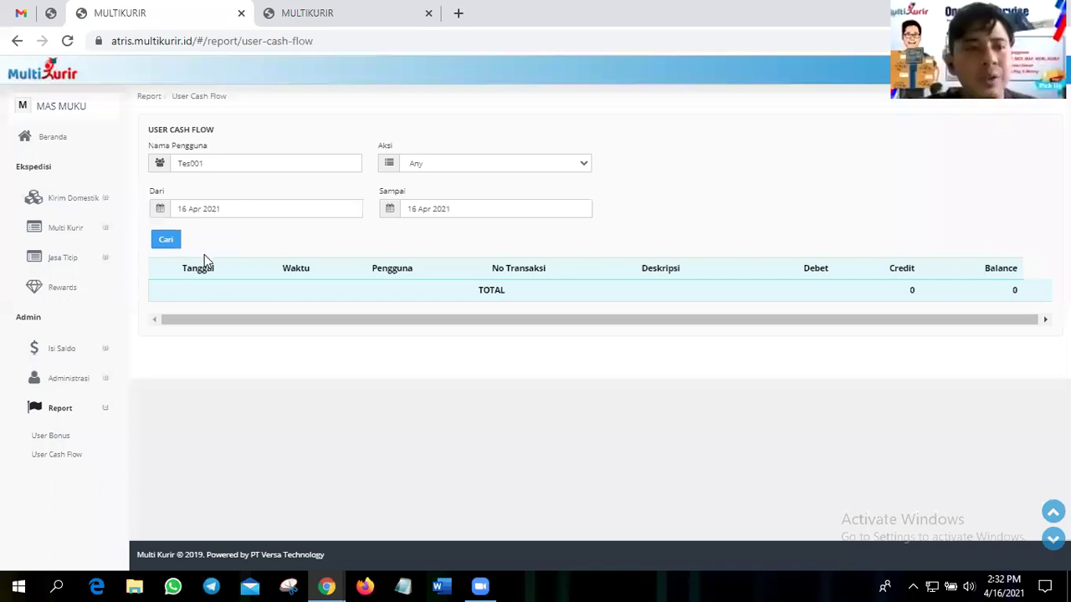
pyautogui.click(208, 212)
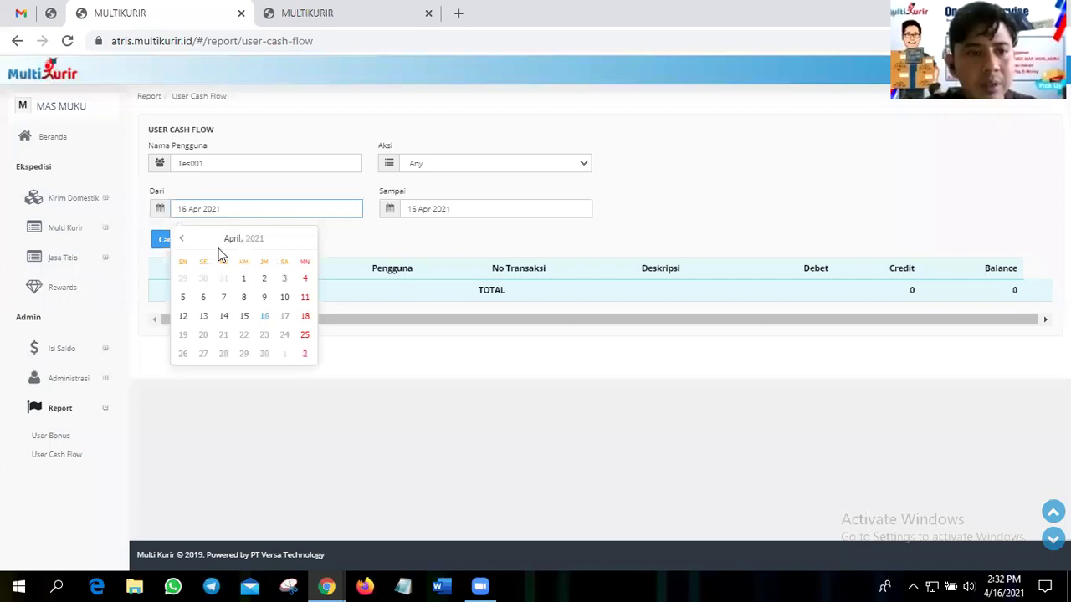
pyautogui.click(180, 240)
pyautogui.click(183, 279)
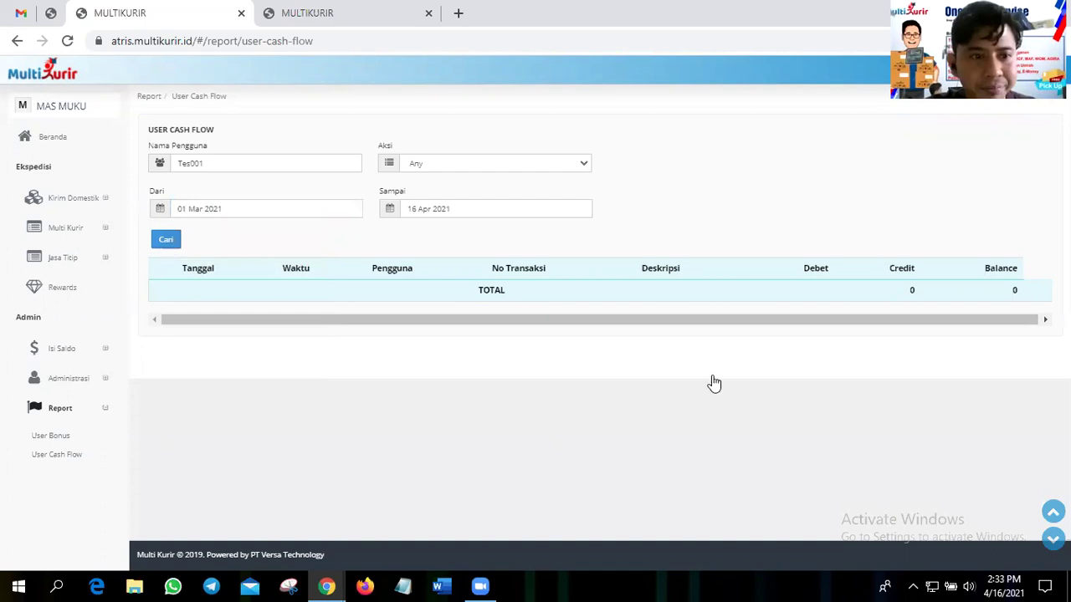
pyautogui.press('Return')
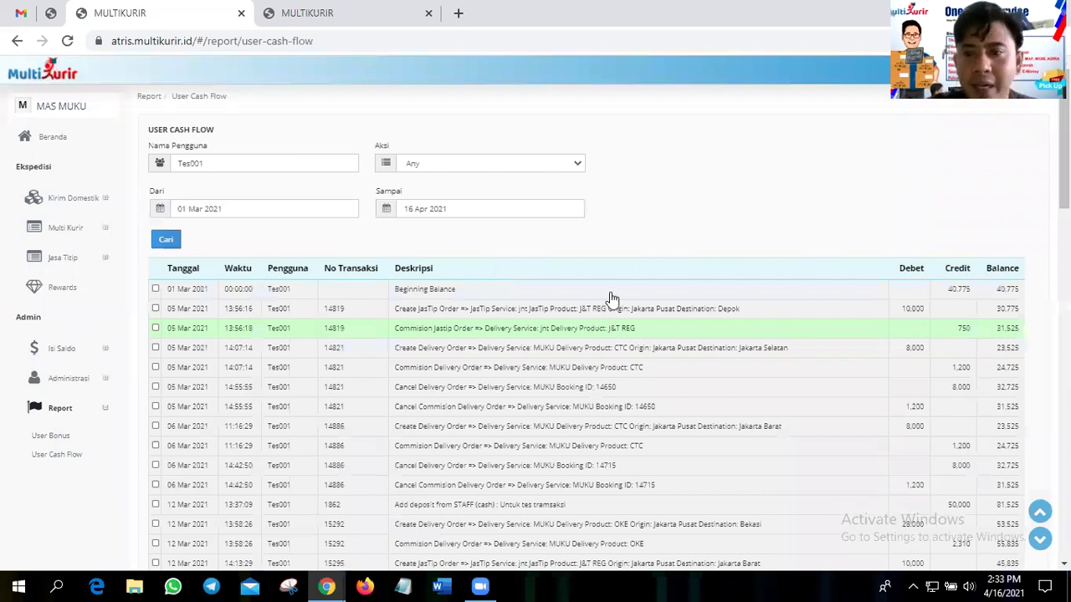
# - Scroll through the cash flow table and tick the 05 Mar transaction 14819
pyautogui.scroll(-6, 612, 299)
pyautogui.scroll(8, 611, 298)
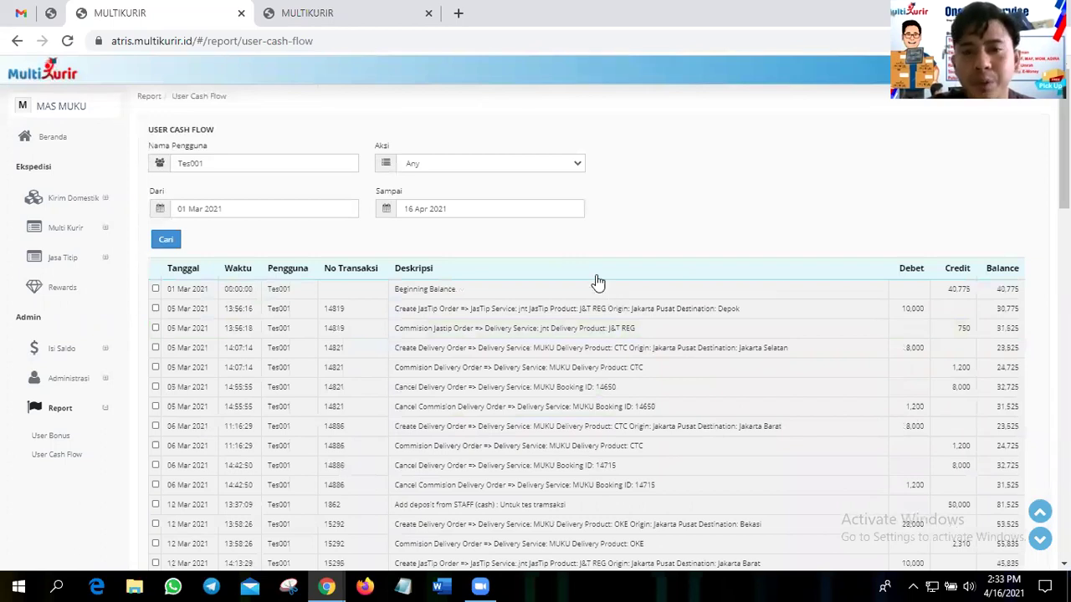
pyautogui.scroll(-1, 911, 328)
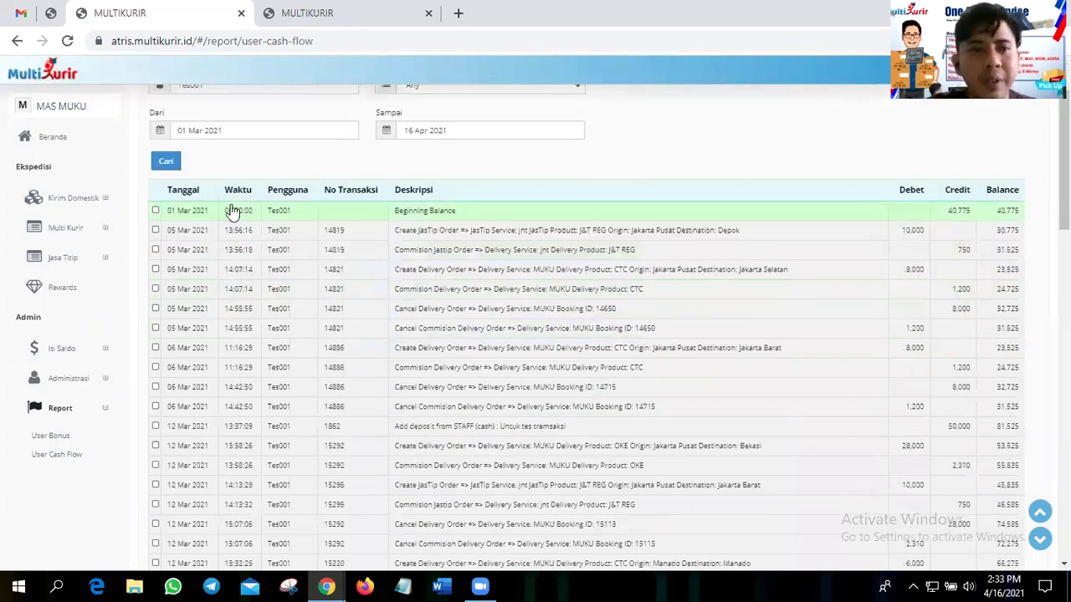
pyautogui.scroll(-1, 322, 265)
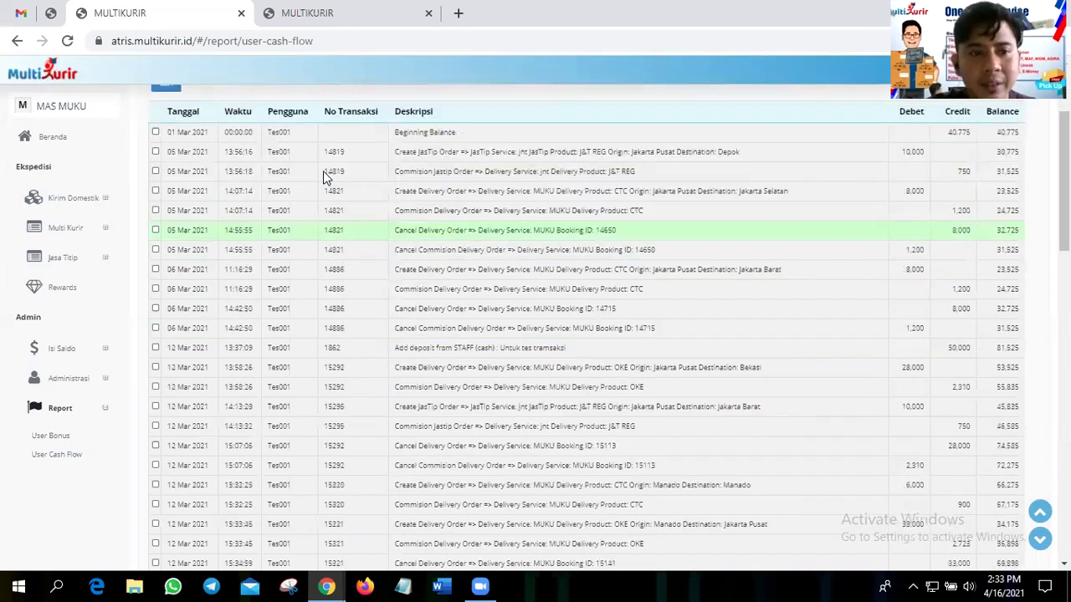
pyautogui.scroll(1, 513, 303)
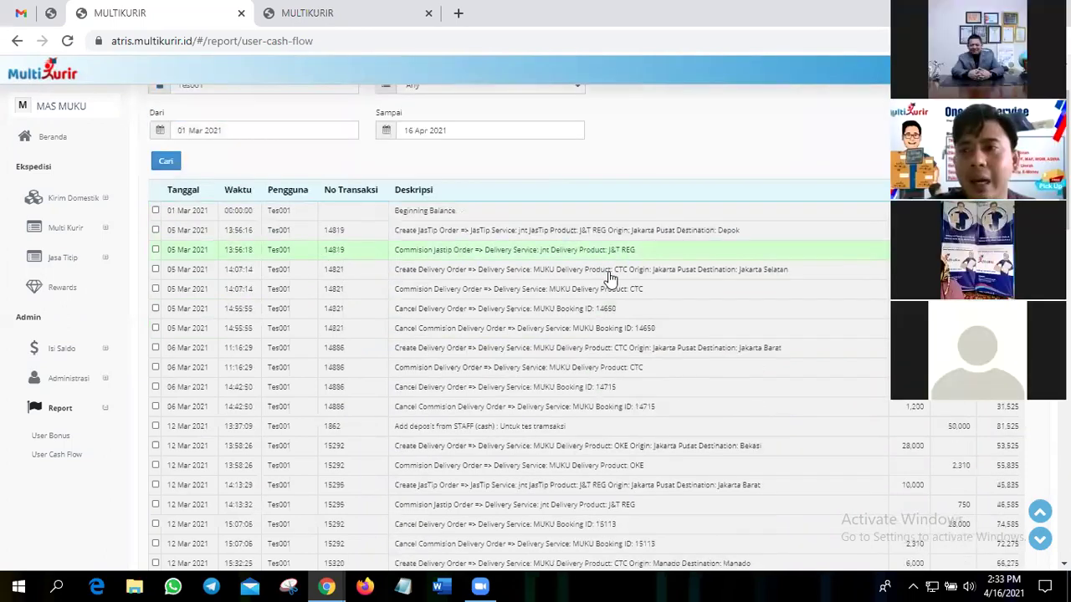
pyautogui.scroll(-15, 611, 279)
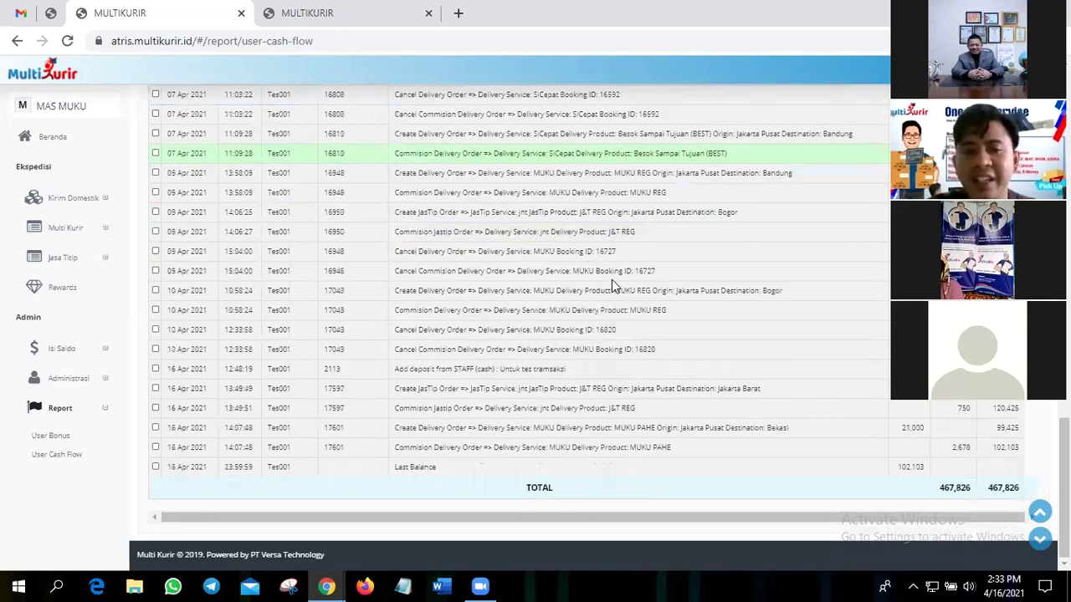
pyautogui.scroll(5, 611, 280)
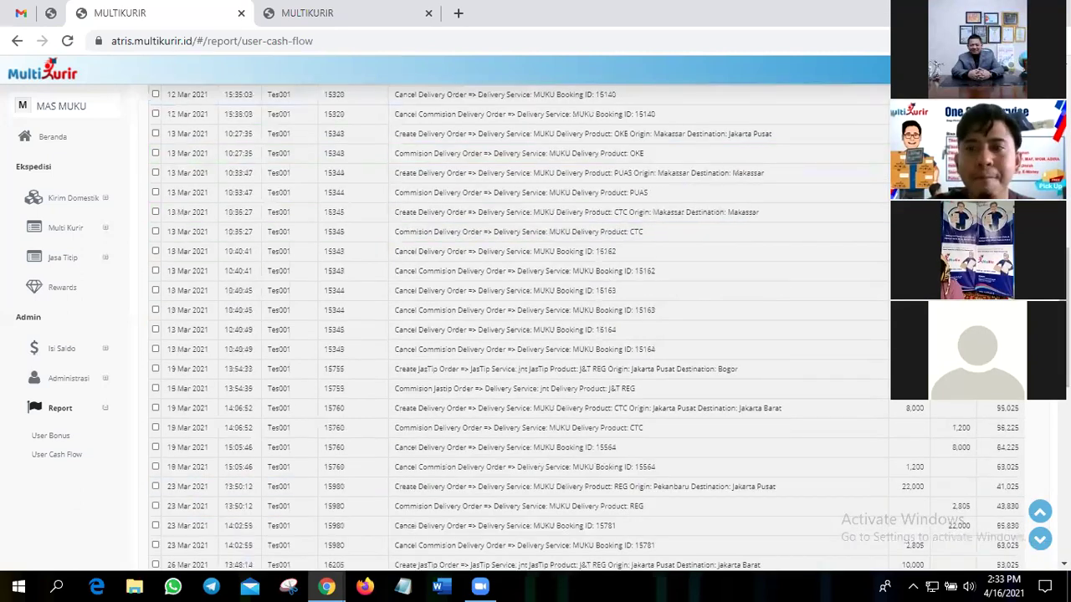
pyautogui.scroll(10, 611, 280)
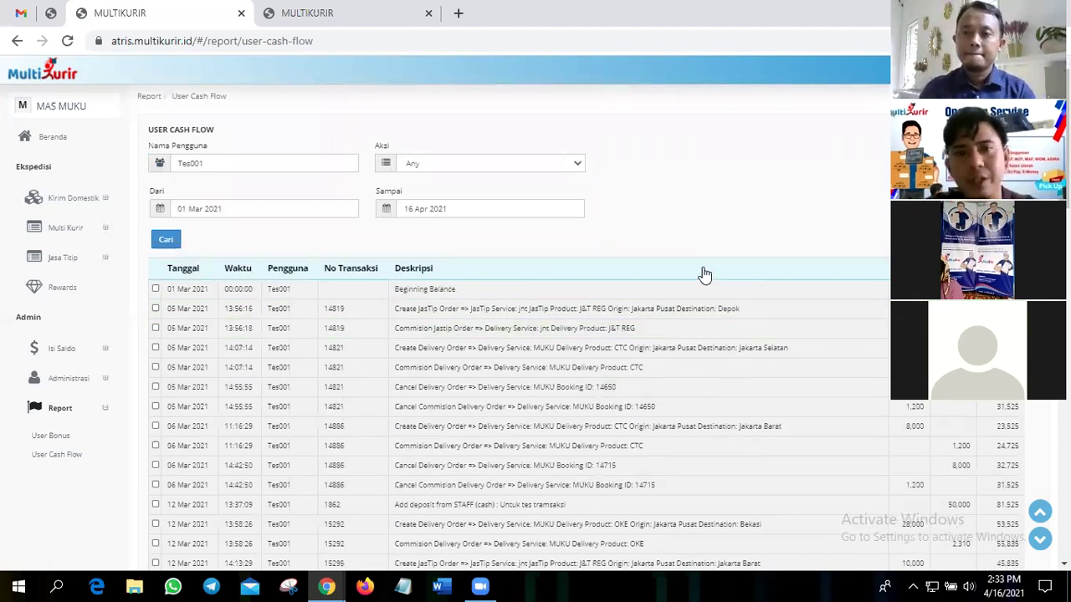
pyautogui.scroll(-1, 705, 275)
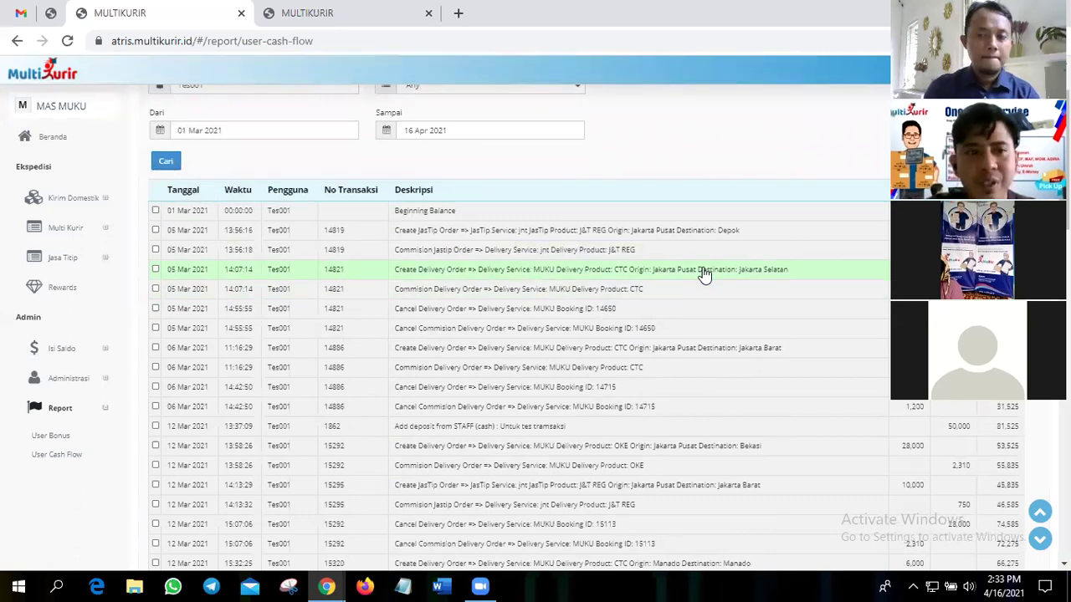
pyautogui.click(205, 238)
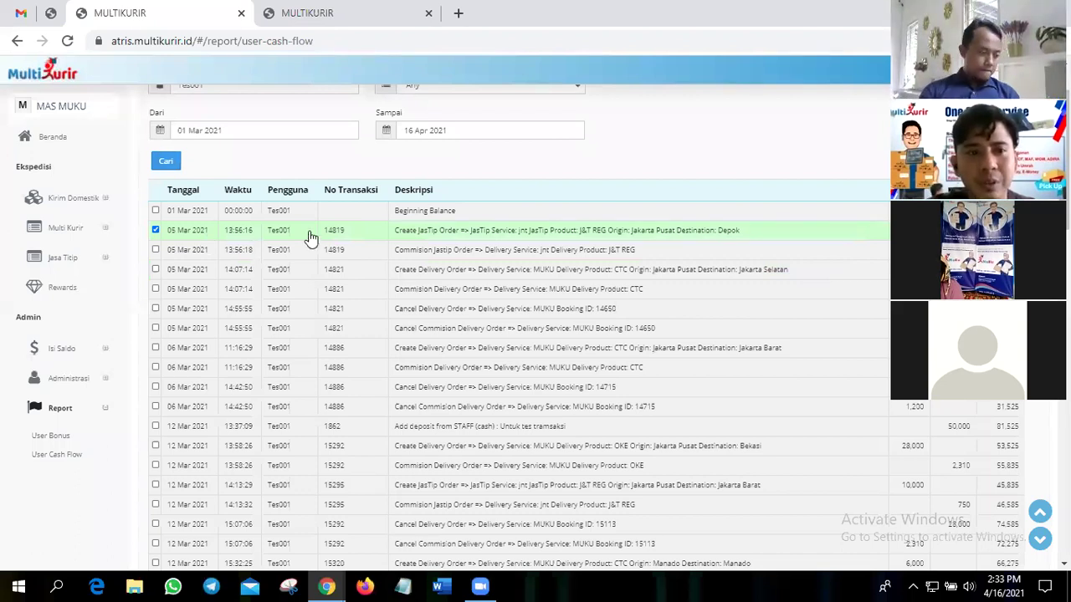
# - Select the 14821 and 14886 transaction rows, then return to the Beranda dashboard
pyautogui.click(268, 264)
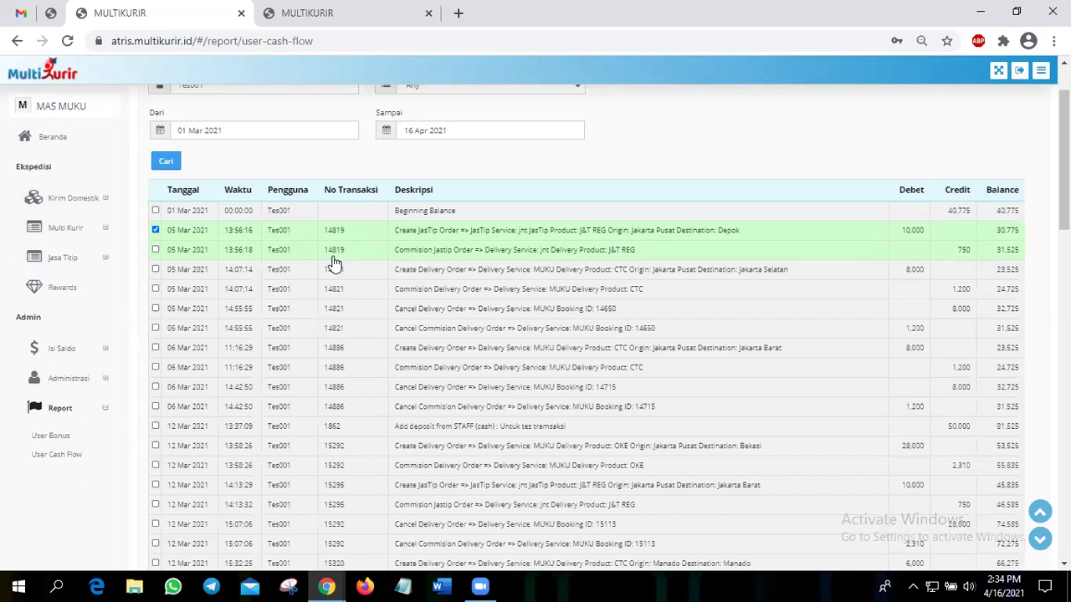
pyautogui.click(289, 347)
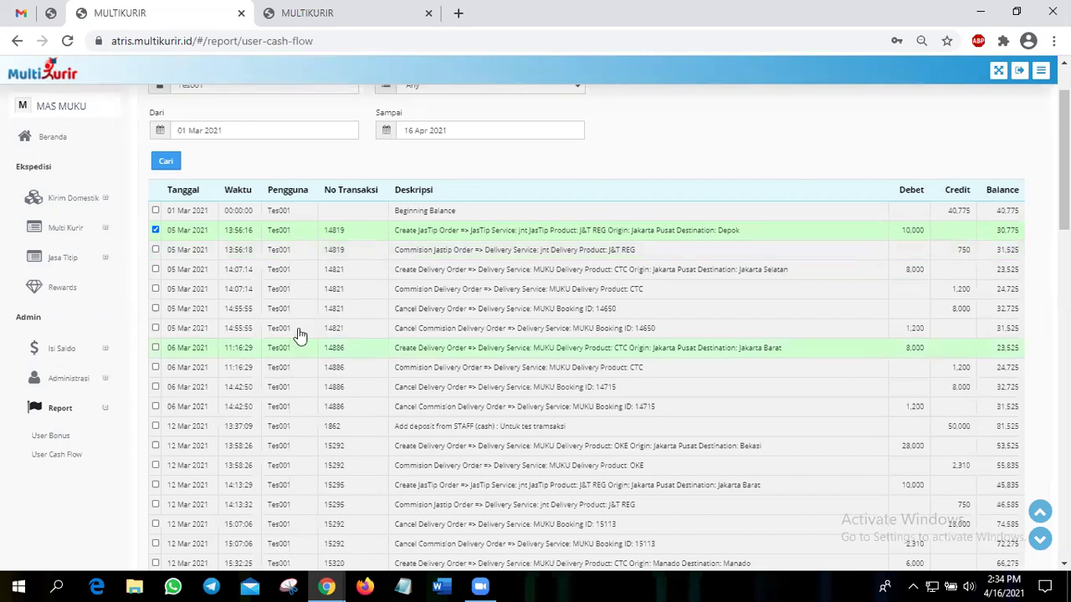
pyautogui.scroll(1, 210, 307)
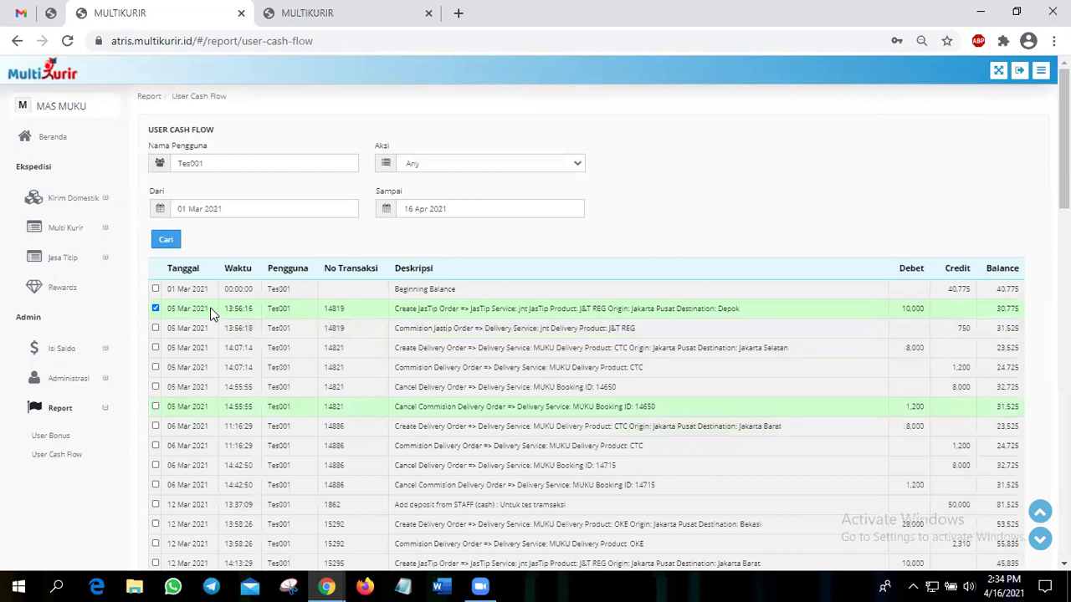
pyautogui.scroll(-1, 134, 368)
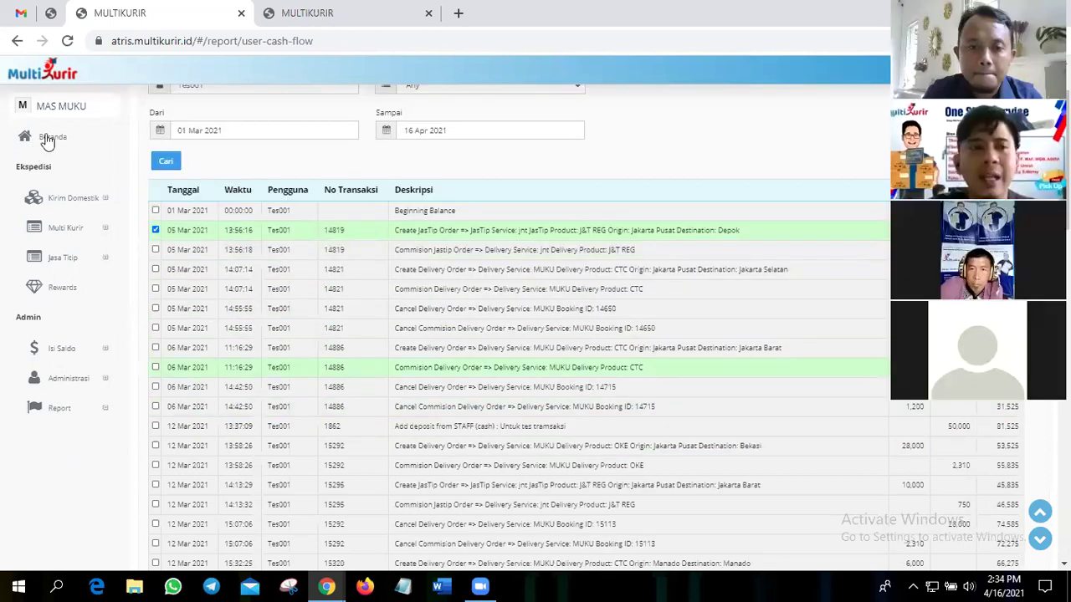
pyautogui.scroll(1, 48, 138)
pyautogui.click(48, 138)
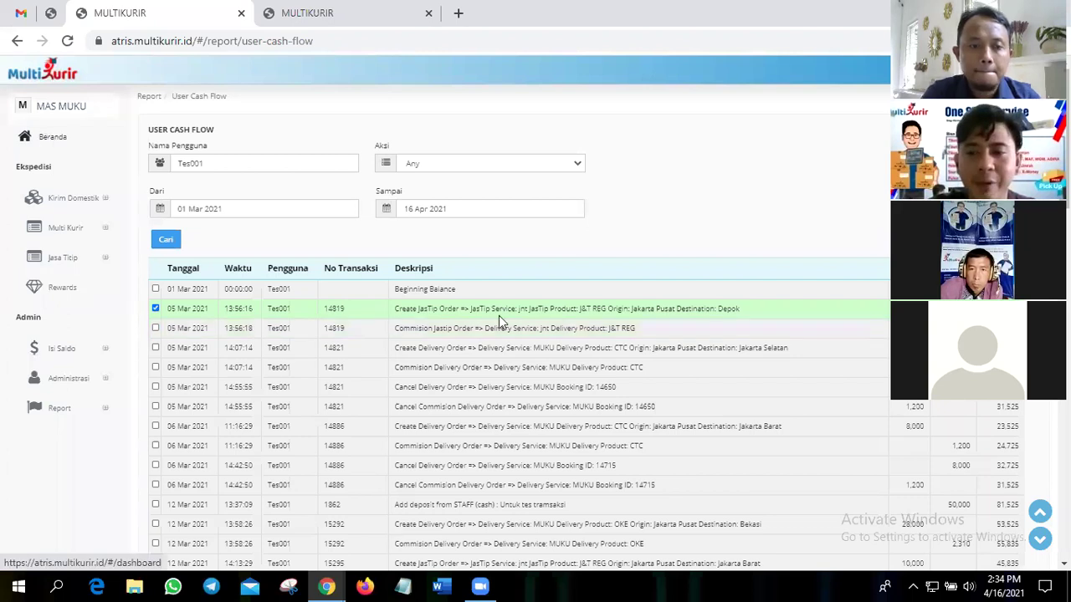
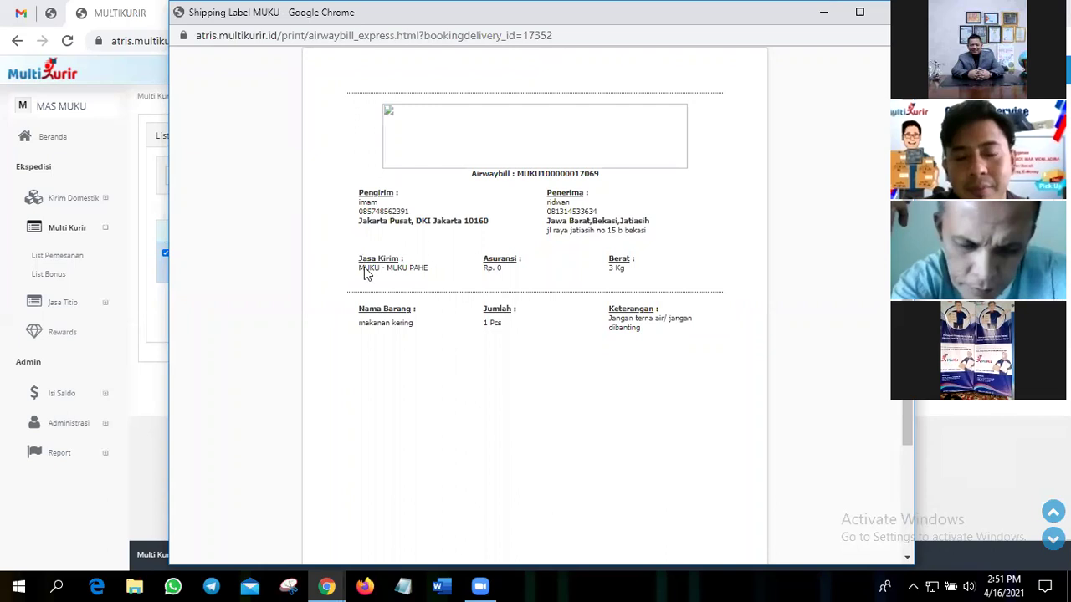
# - Review the shipping label preview, close it, and start the booking's thermal label print
pyautogui.scroll(-2, 366, 276)
pyautogui.scroll(2, 366, 275)
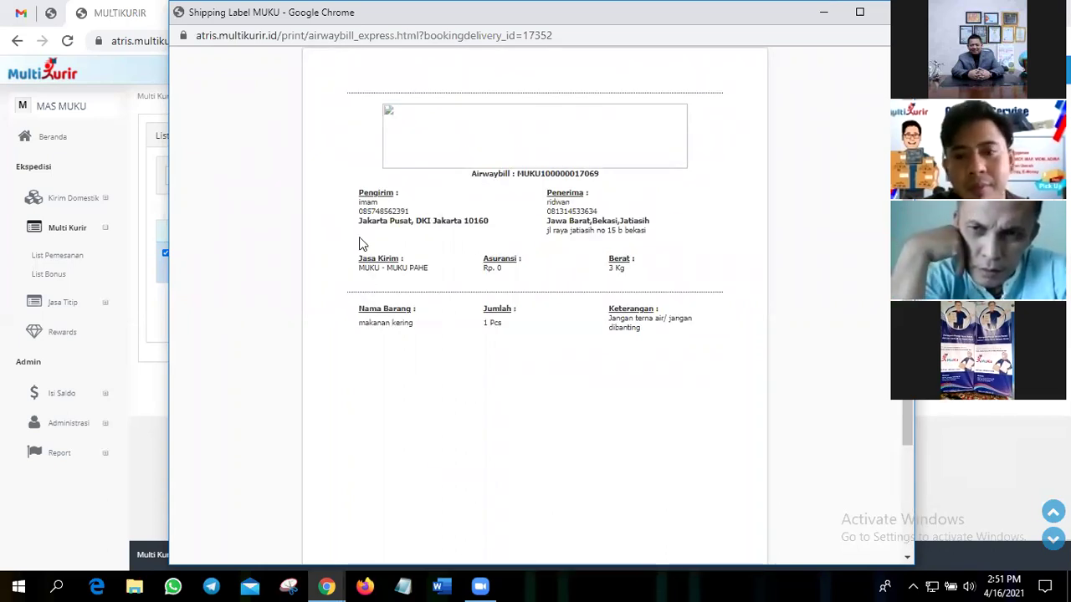
pyautogui.scroll(-1, 361, 243)
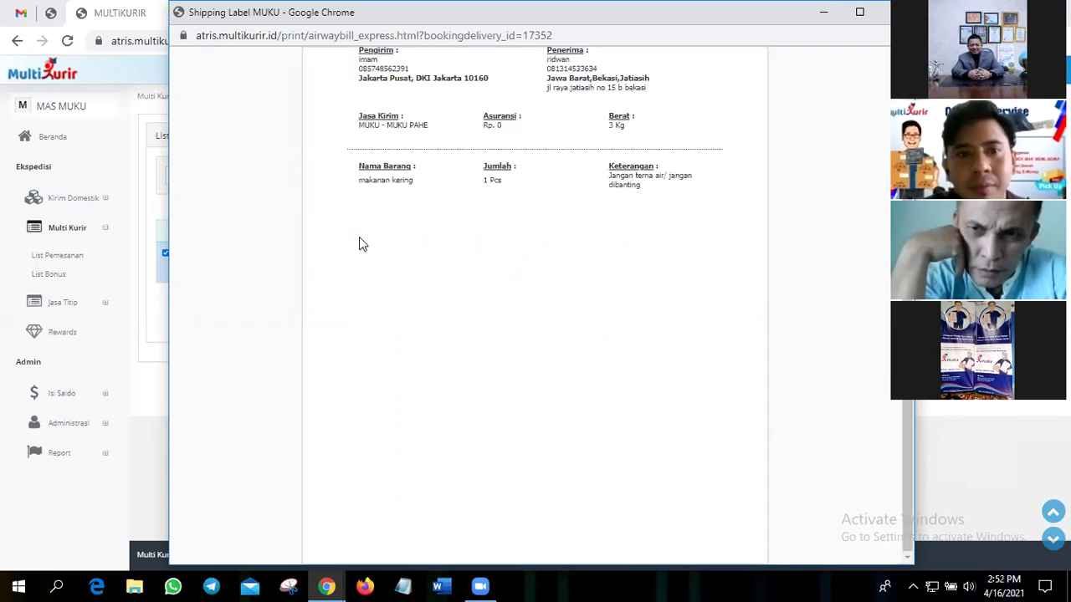
pyautogui.scroll(1, 361, 244)
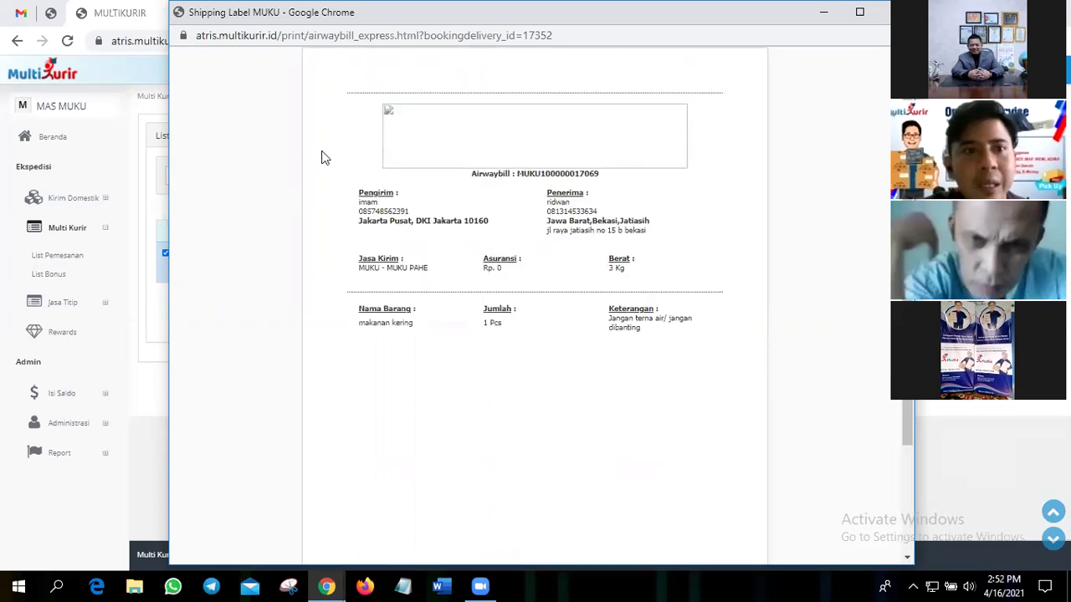
pyautogui.scroll(-1, 323, 158)
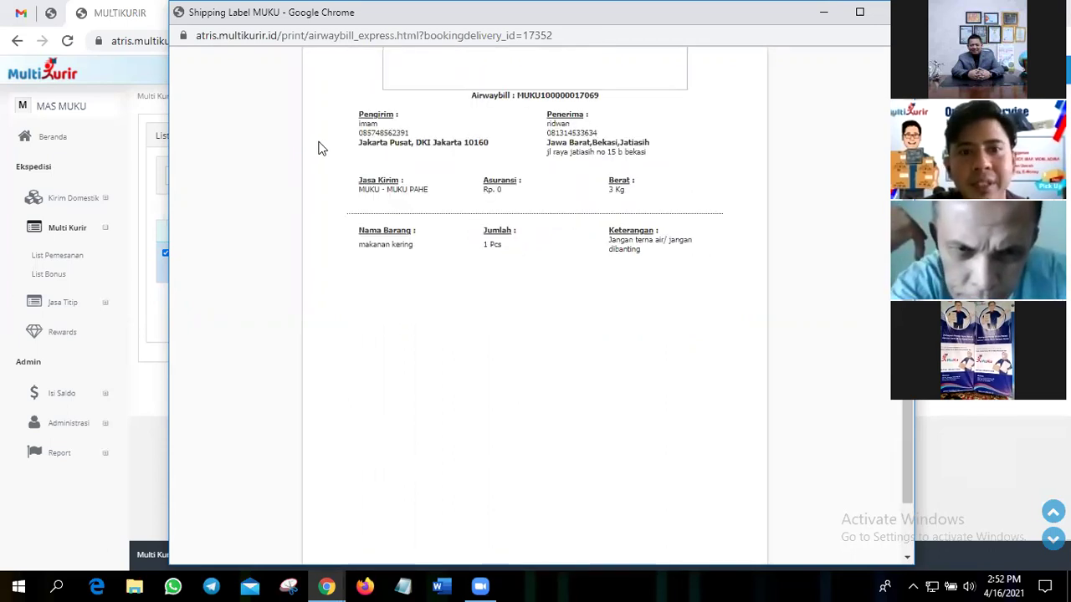
pyautogui.scroll(1, 318, 149)
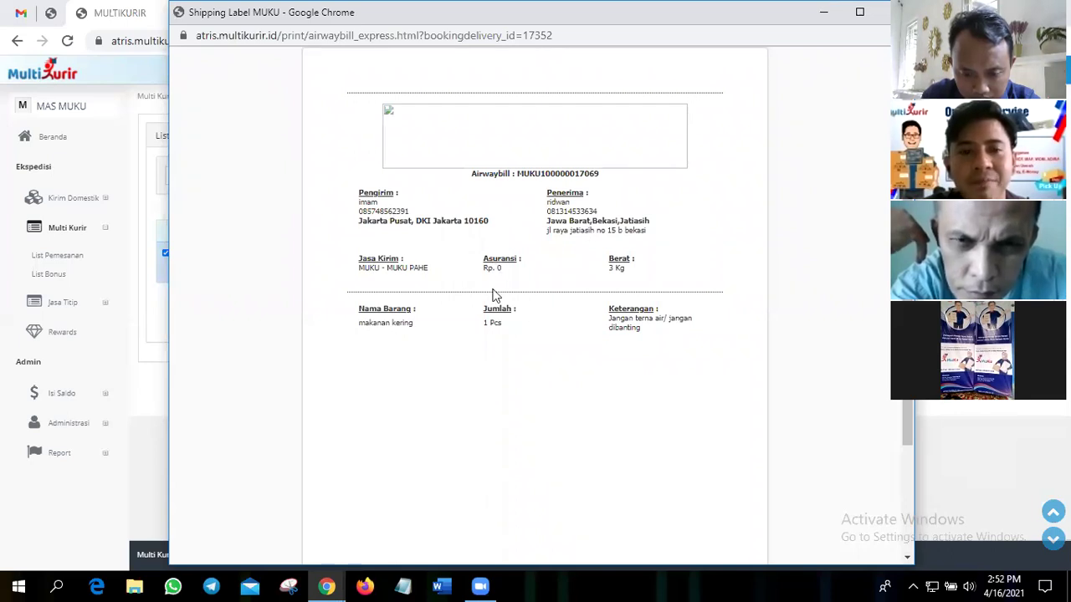
pyautogui.scroll(-1, 493, 296)
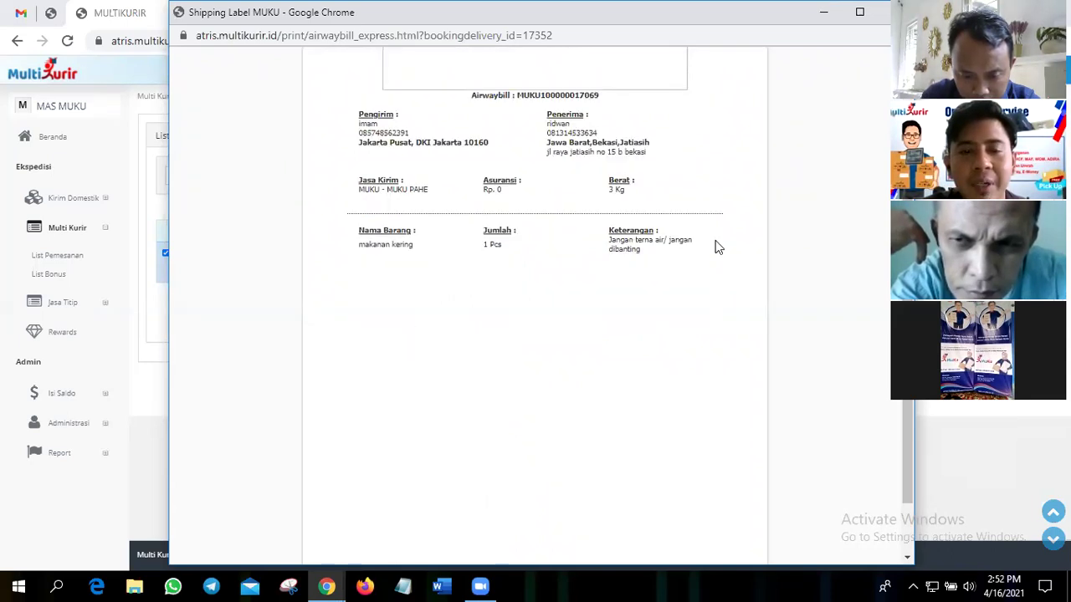
pyautogui.scroll(1, 566, 475)
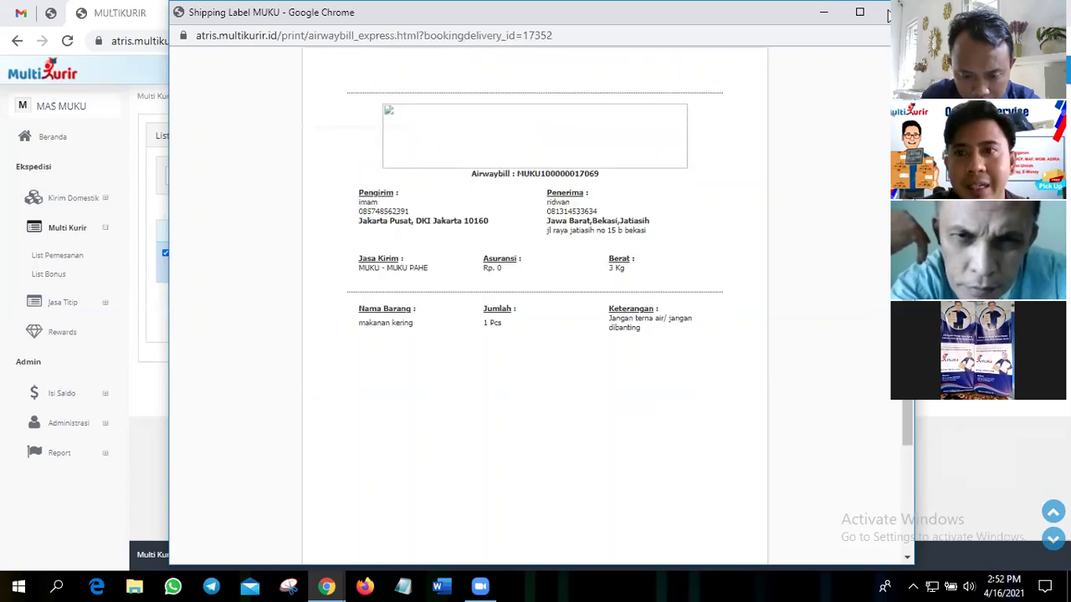
pyautogui.hotkey('ctrl', 'w')
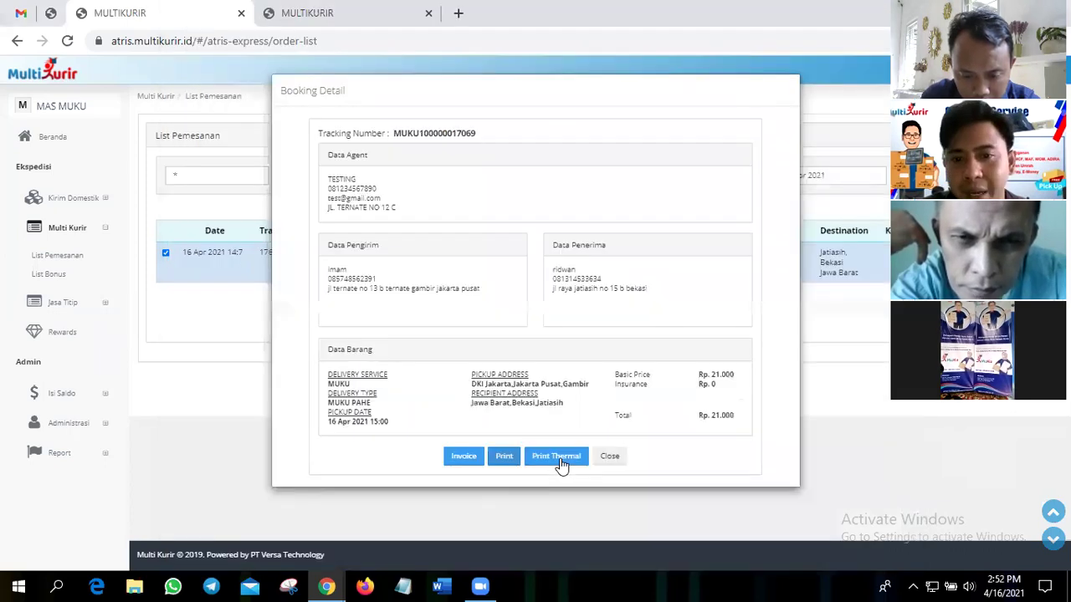
pyautogui.click(562, 465)
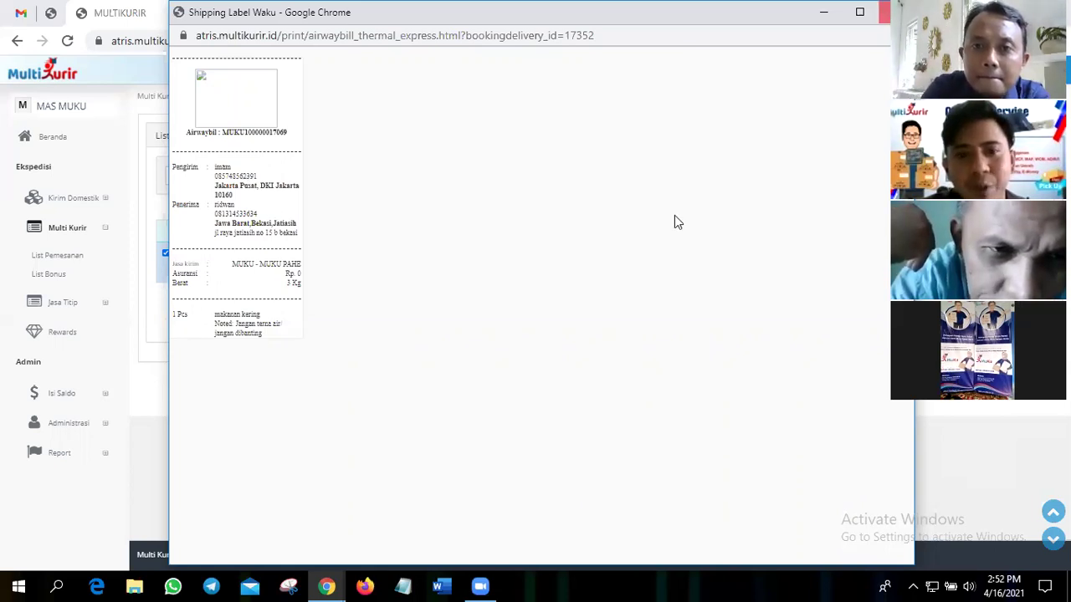
# - Close the thermal label preview showing MUKU PAHE service, 3 Kg and makanan kering
pyautogui.hotkey('ctrl', 'w')
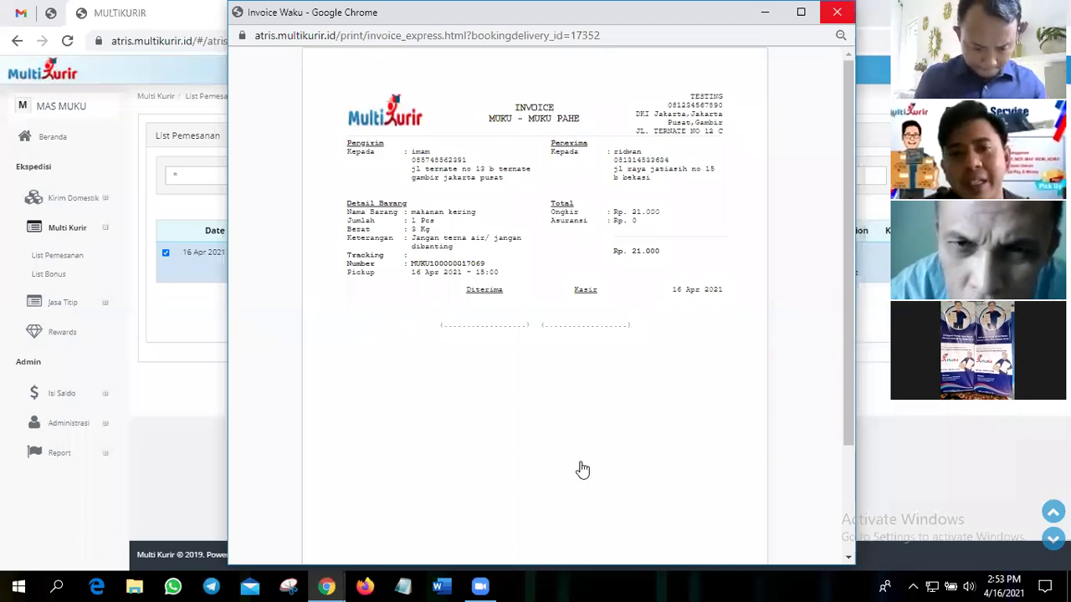
# - Close the invoice preview and bring the thermal shipping label window back to front
pyautogui.hotkey('ctrl', 'w')
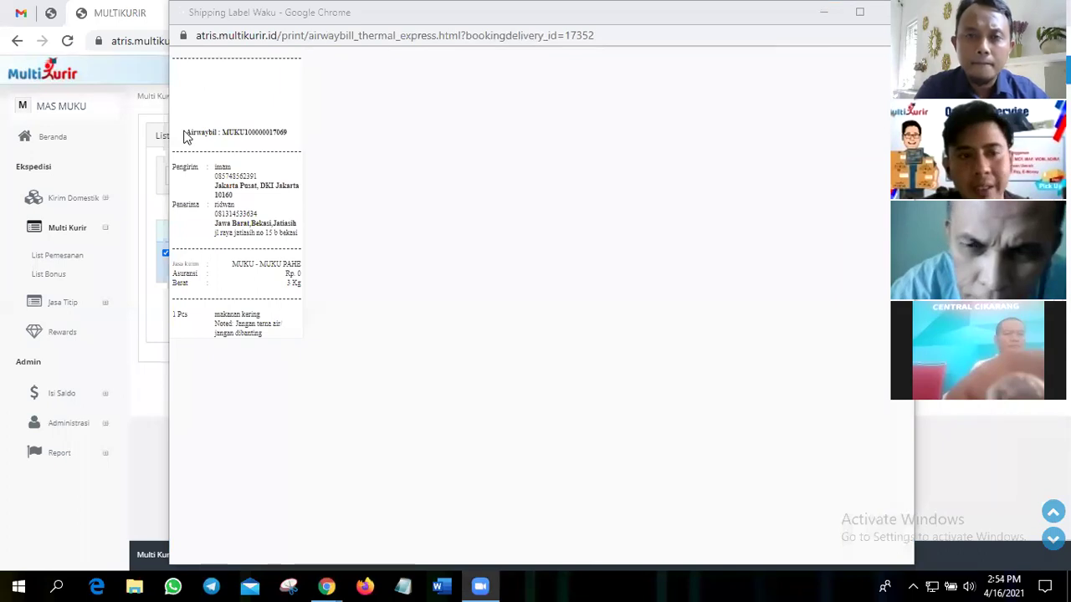
pyautogui.click(217, 144)
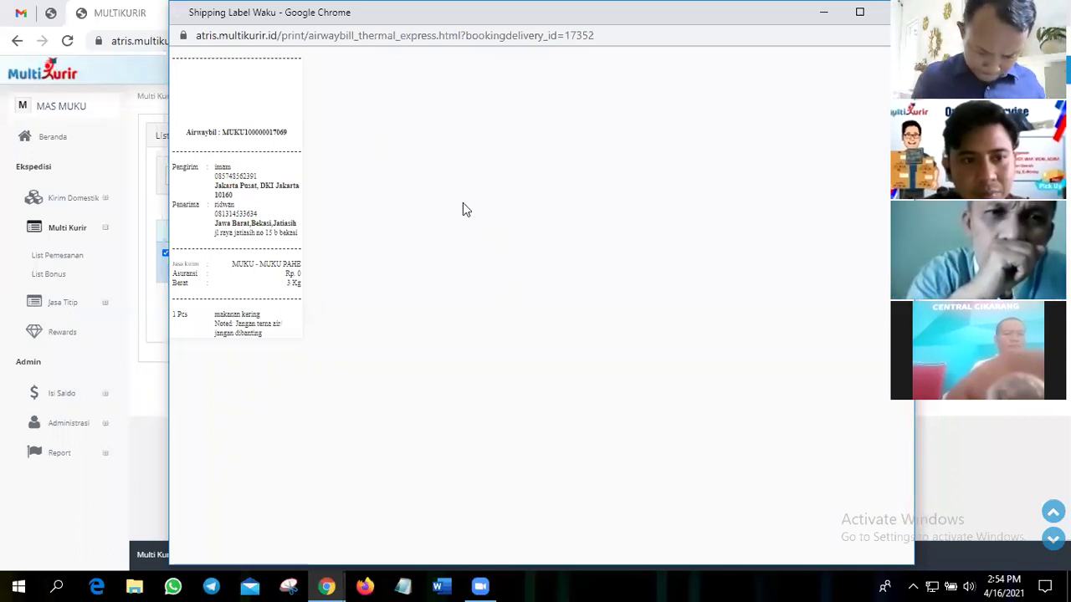
# - Minimize the thermal label preview to reveal the Booking Detail dialog
pyautogui.click(824, 18)
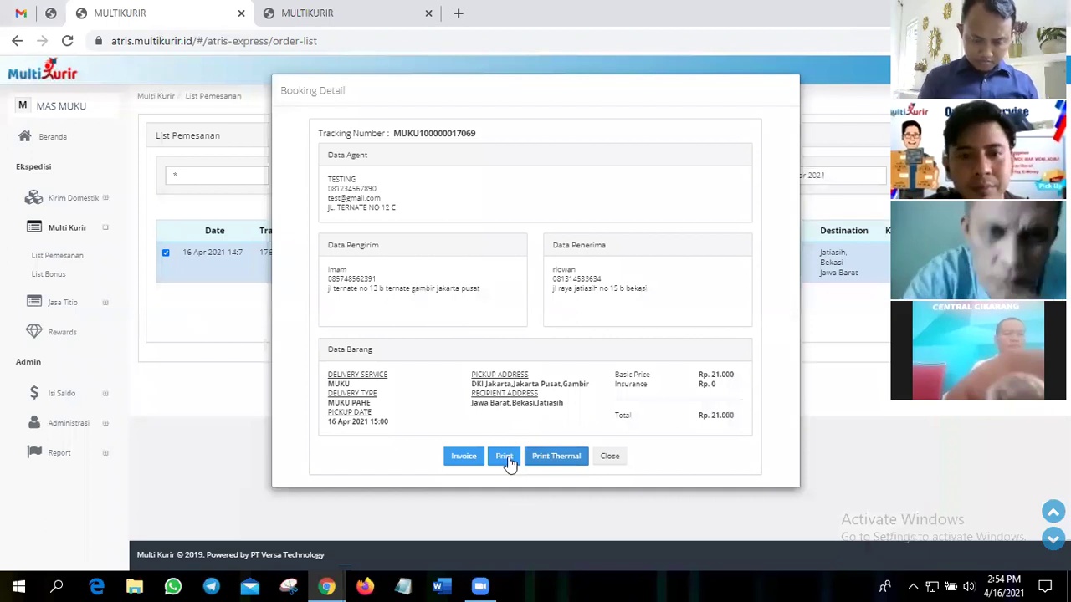